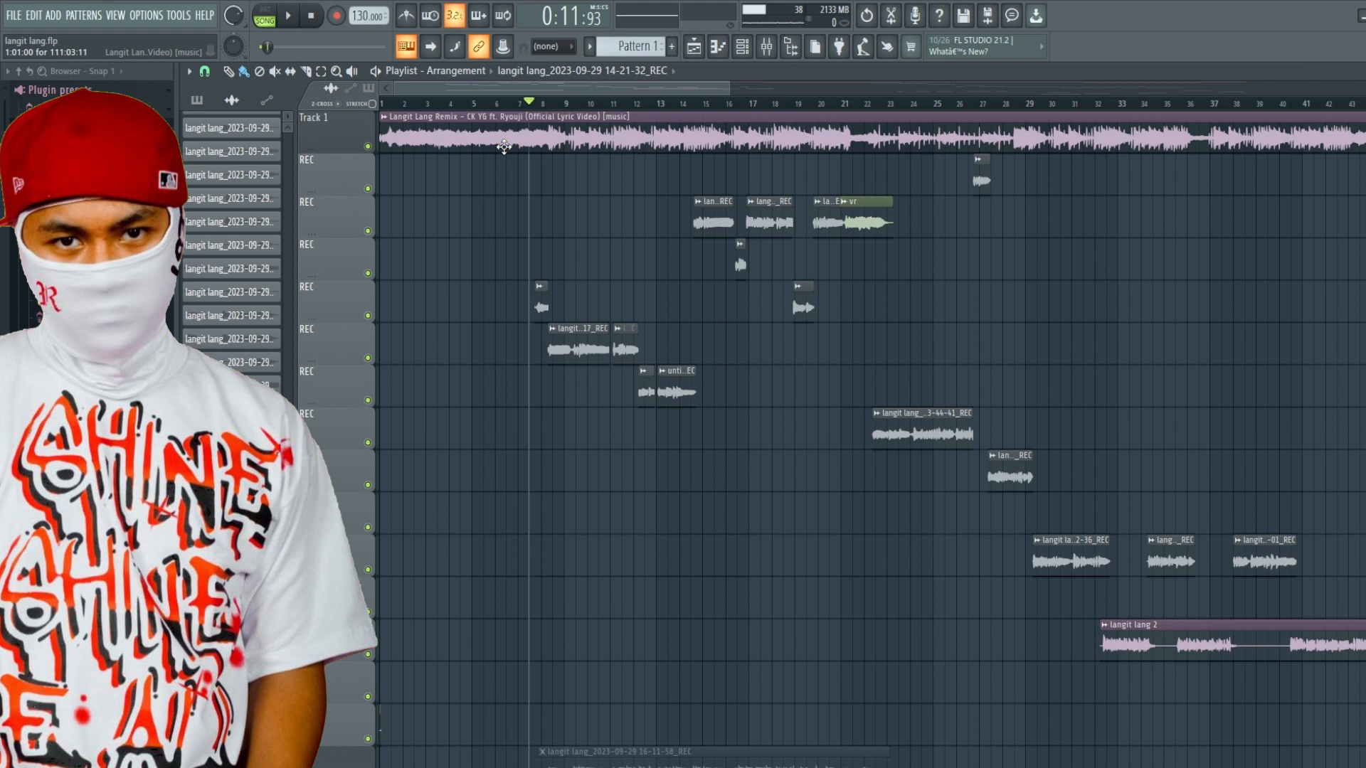
Open the beat clip's channel settings and bring up the Auto-Key plugin on its mixer track, Insert 3
double_click(503, 146)
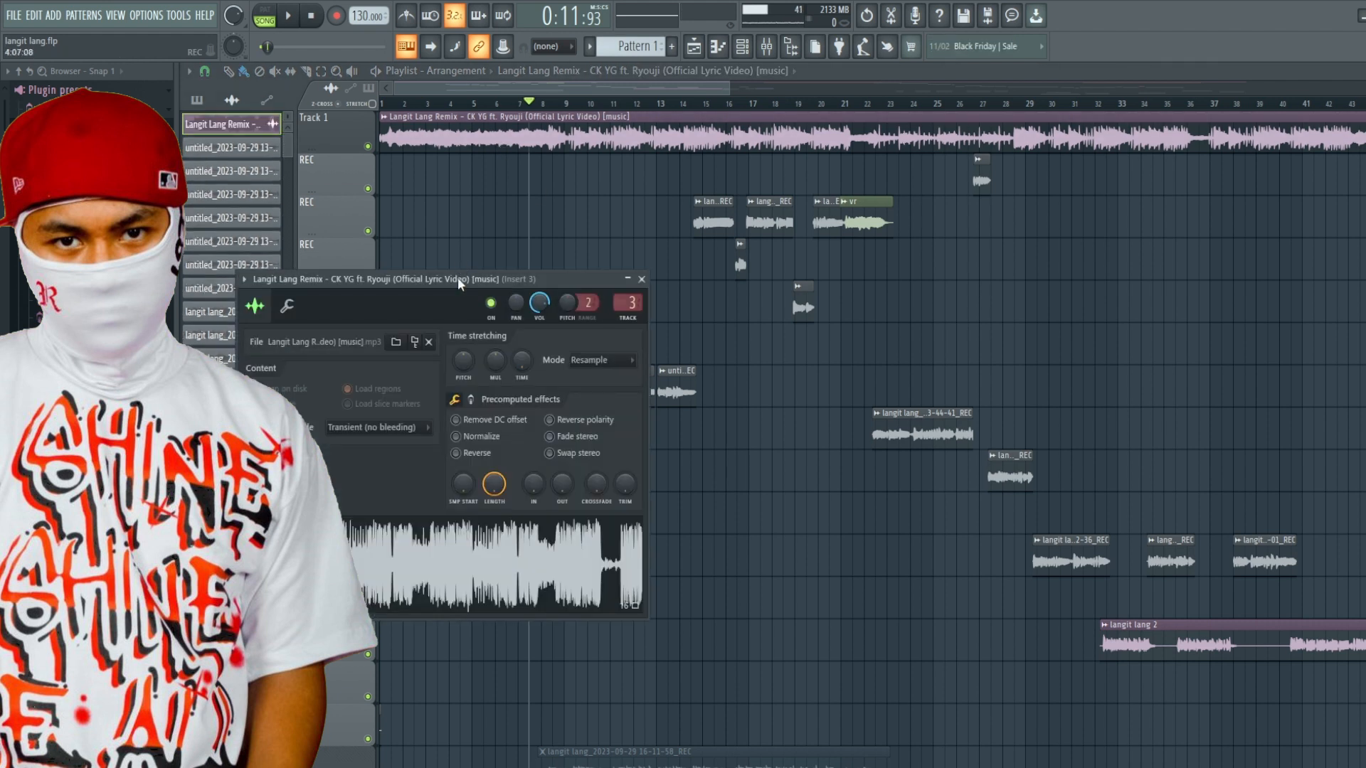
left_click_drag(458, 276, 452, 299)
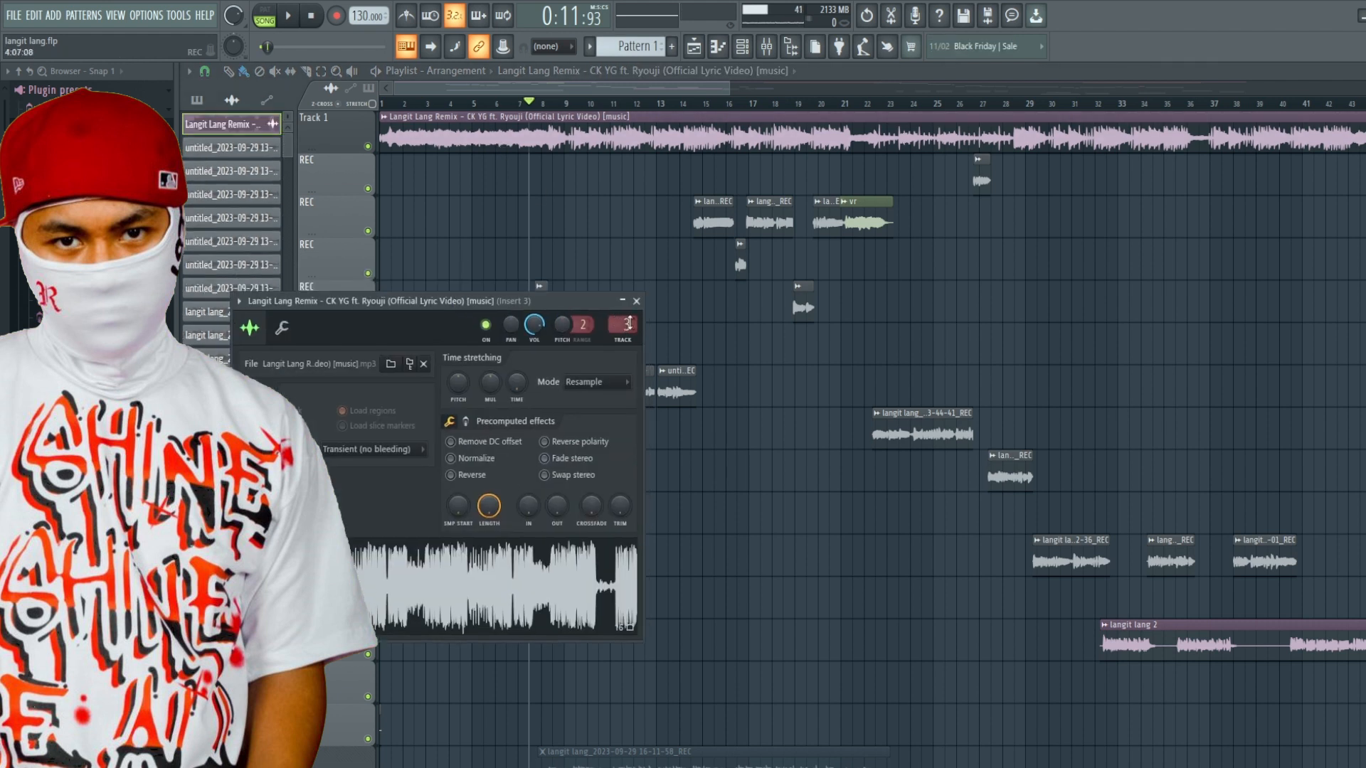
left_click(766, 47)
left_click(352, 390)
left_click(397, 384)
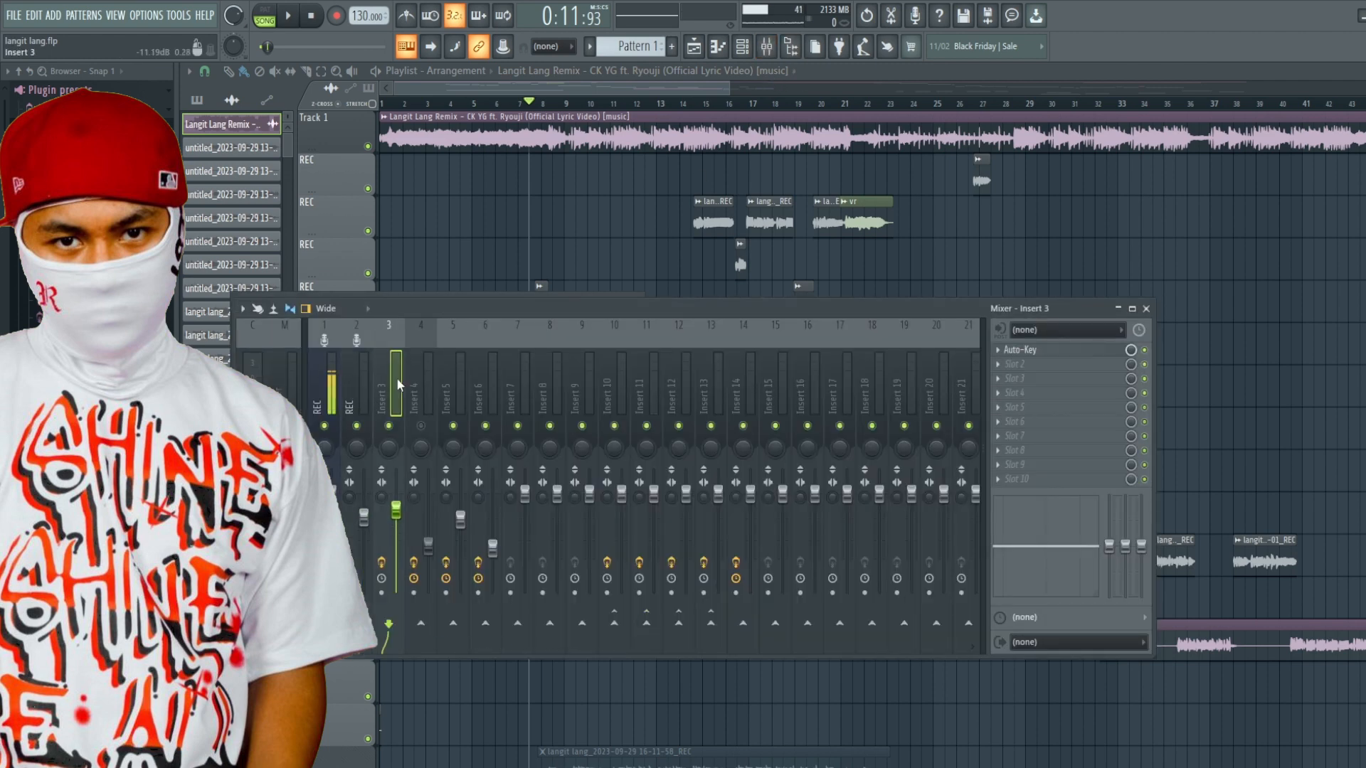
left_click_drag(582, 302, 591, 293)
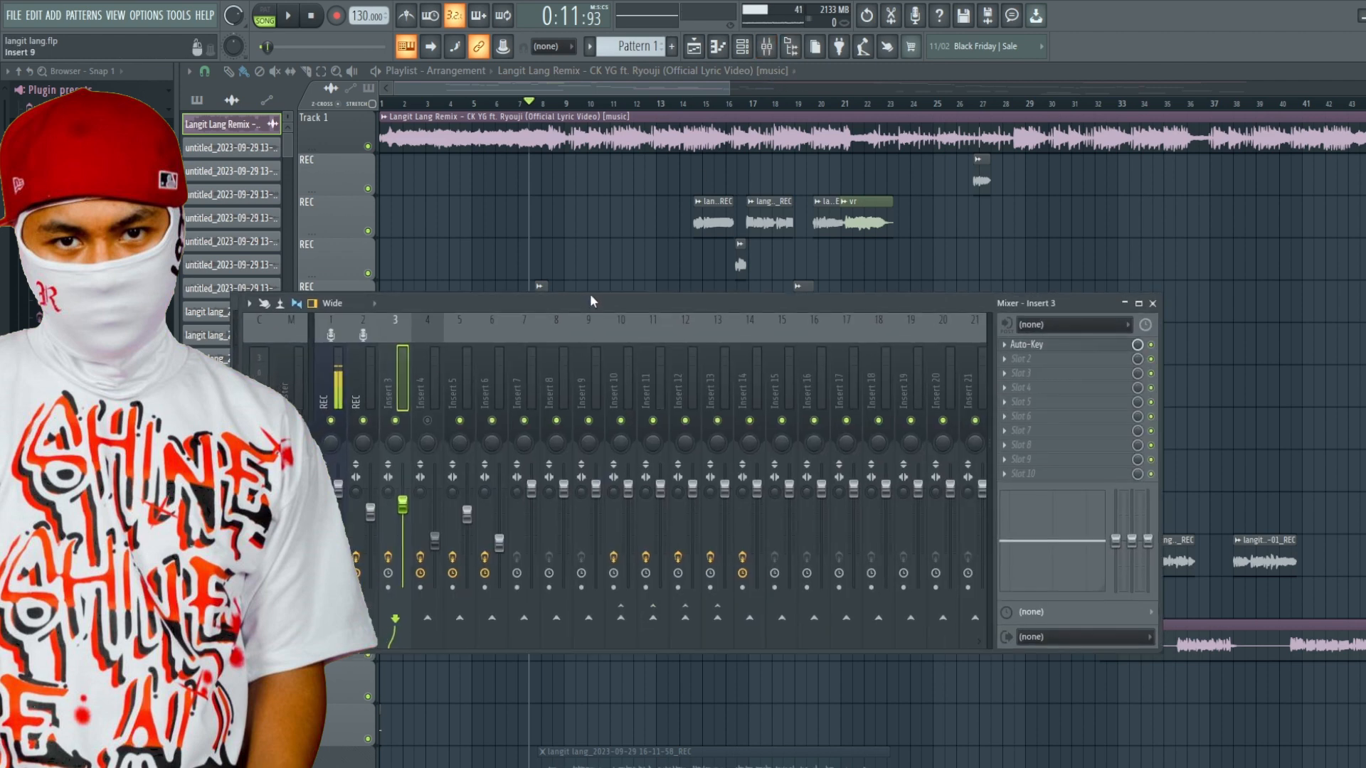
left_click_drag(778, 295, 740, 288)
left_click(1028, 349)
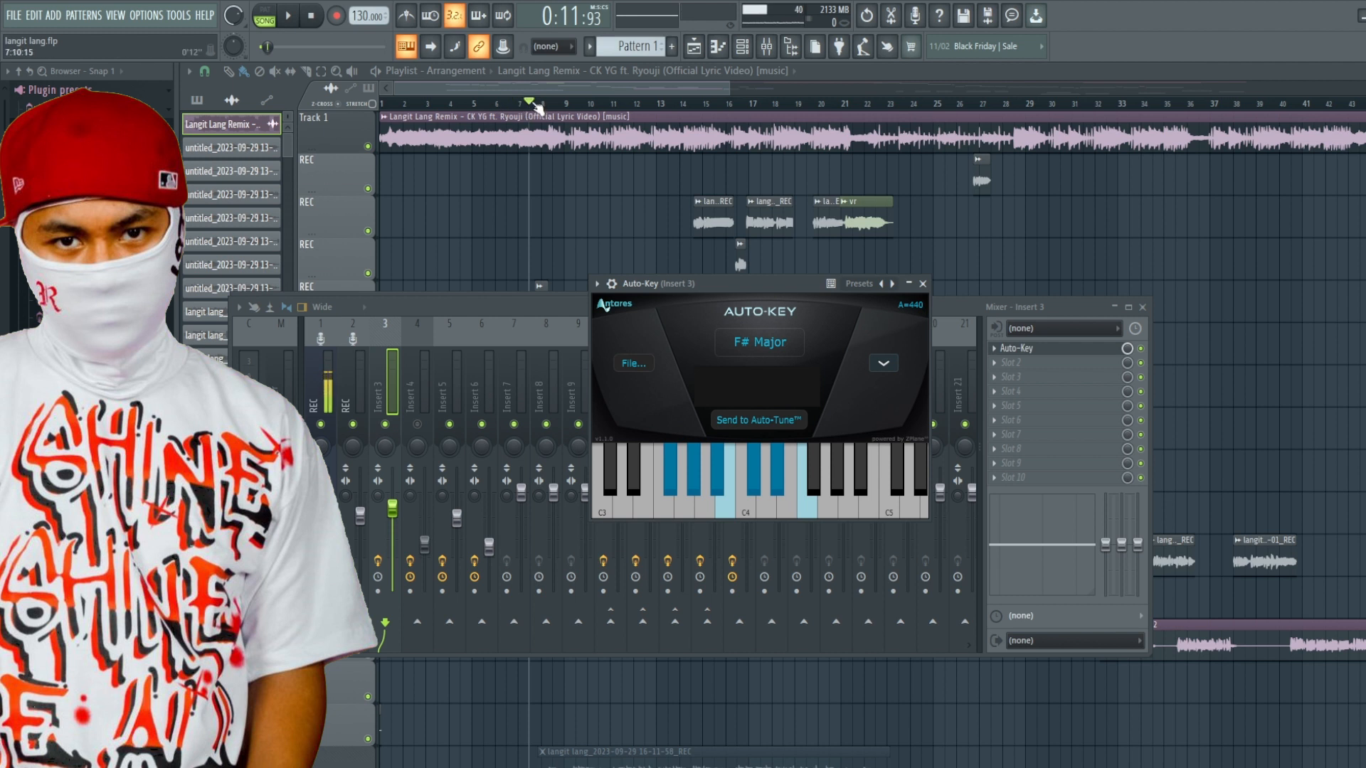
Play the song from the start so Auto-Key can analyse the beat's key, then stop playback and close the plugin and mixer
left_click_drag(534, 104, 315, 108)
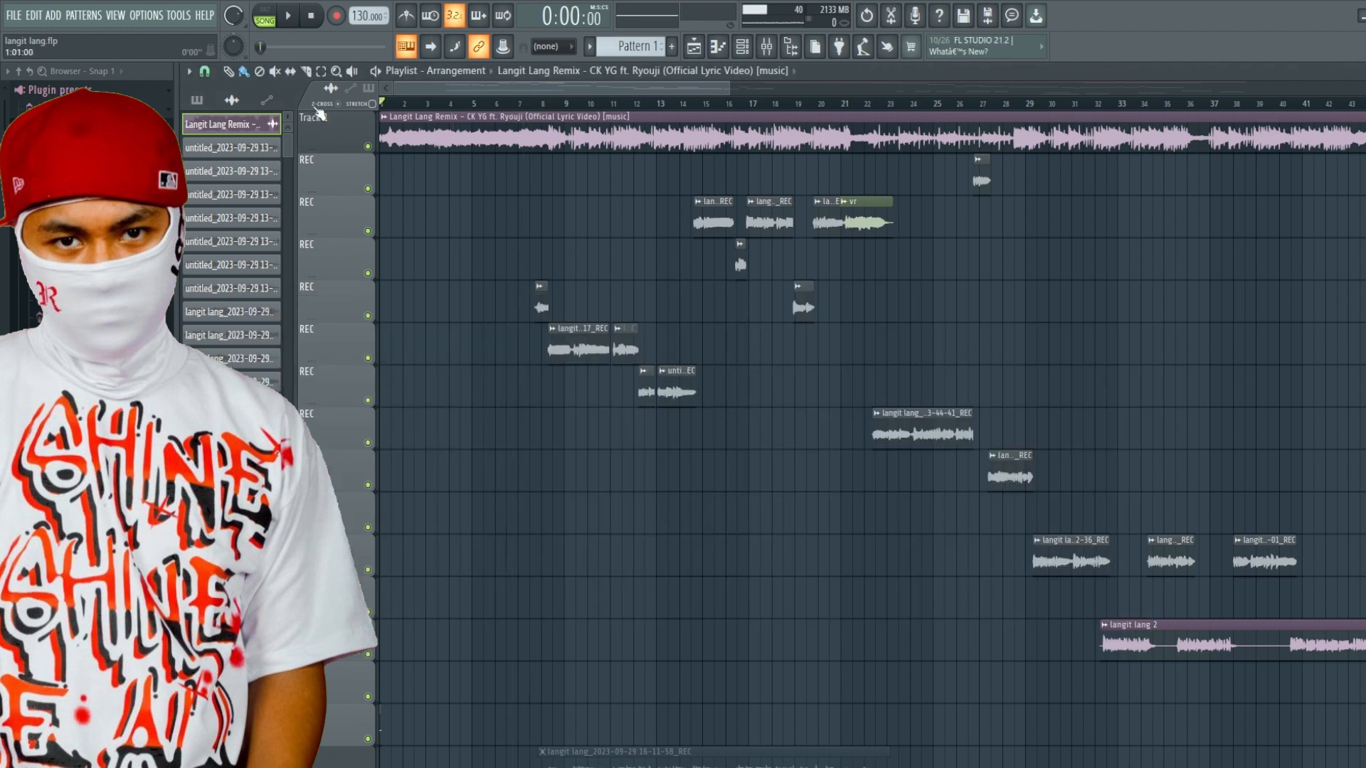
key("space")
left_click(766, 47)
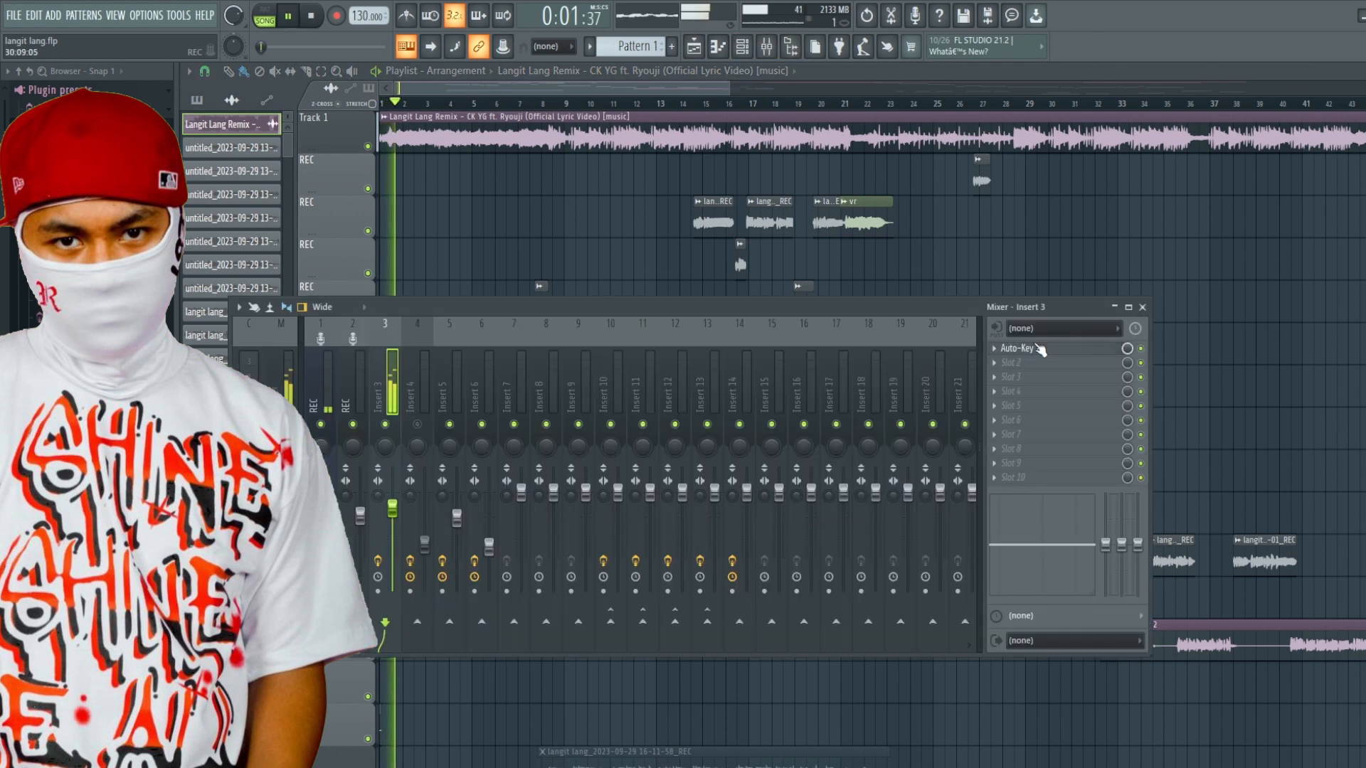
left_click(1040, 349)
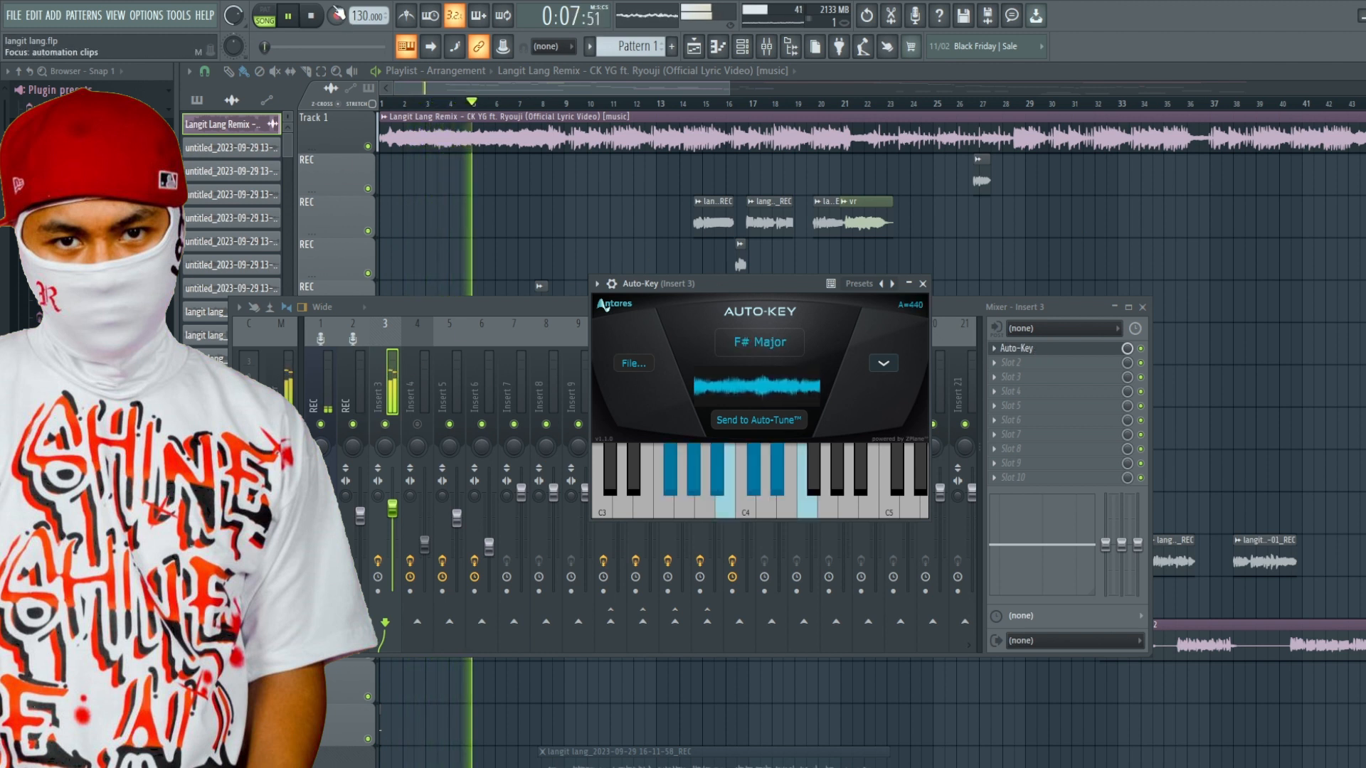
key("space")
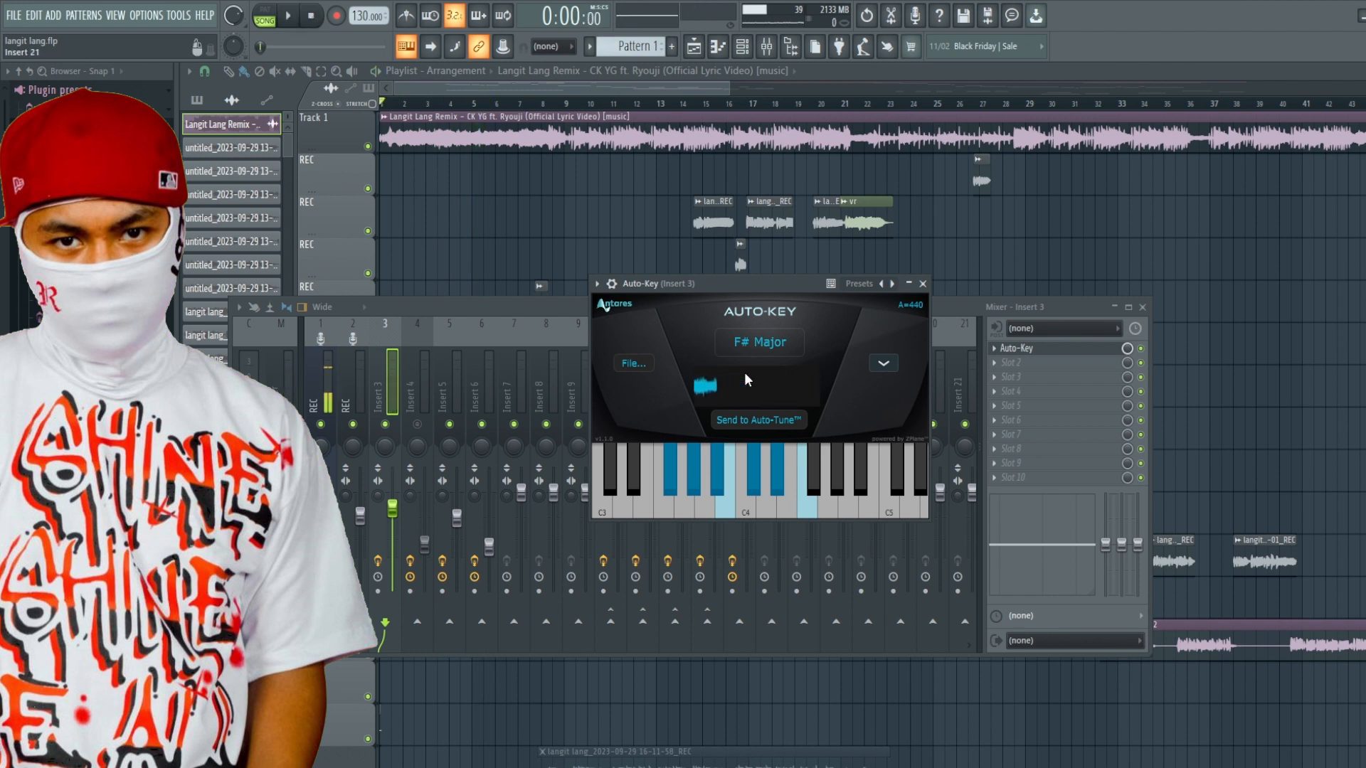
left_click(923, 284)
key("F9")
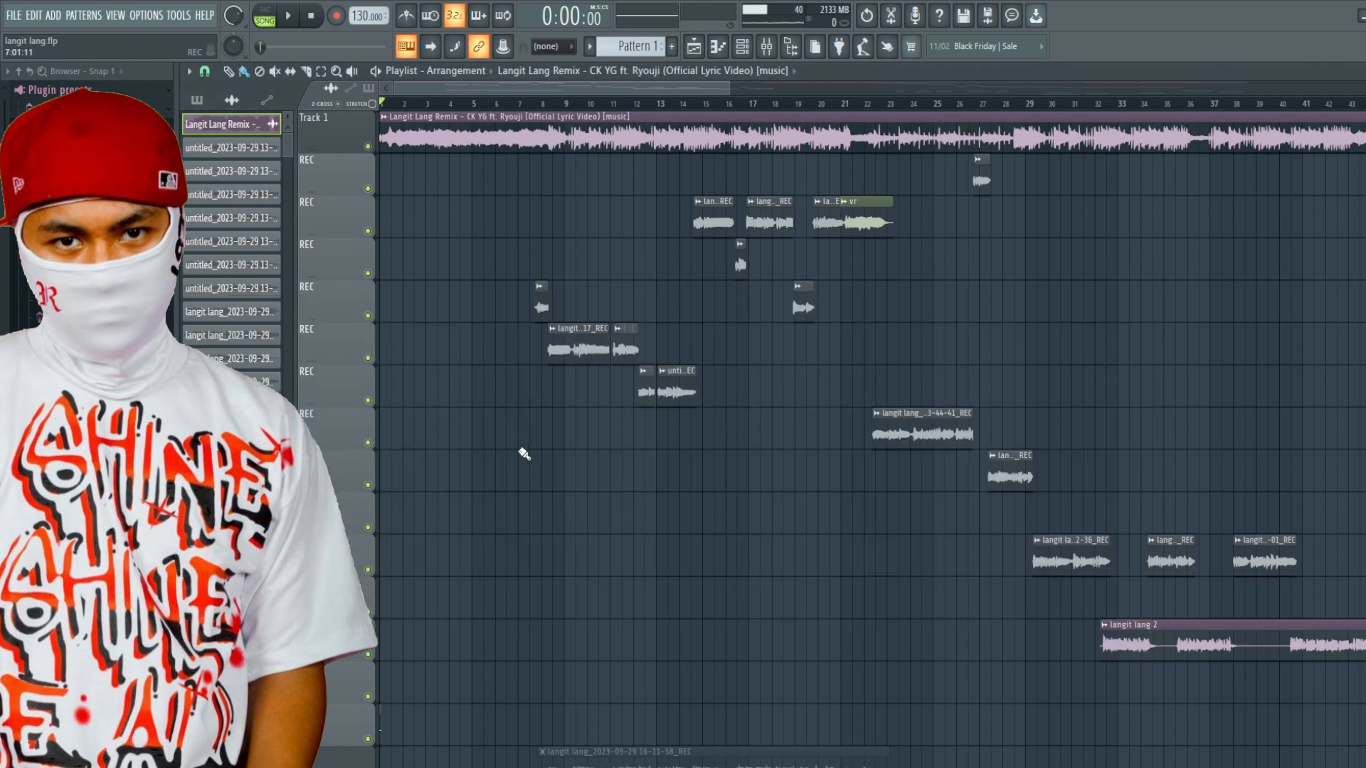
Open the channel settings of the vocal clip just before bar 8 and bring up Auto-Tune Pro on its mixer track
scroll(526, 451, "up", 6)
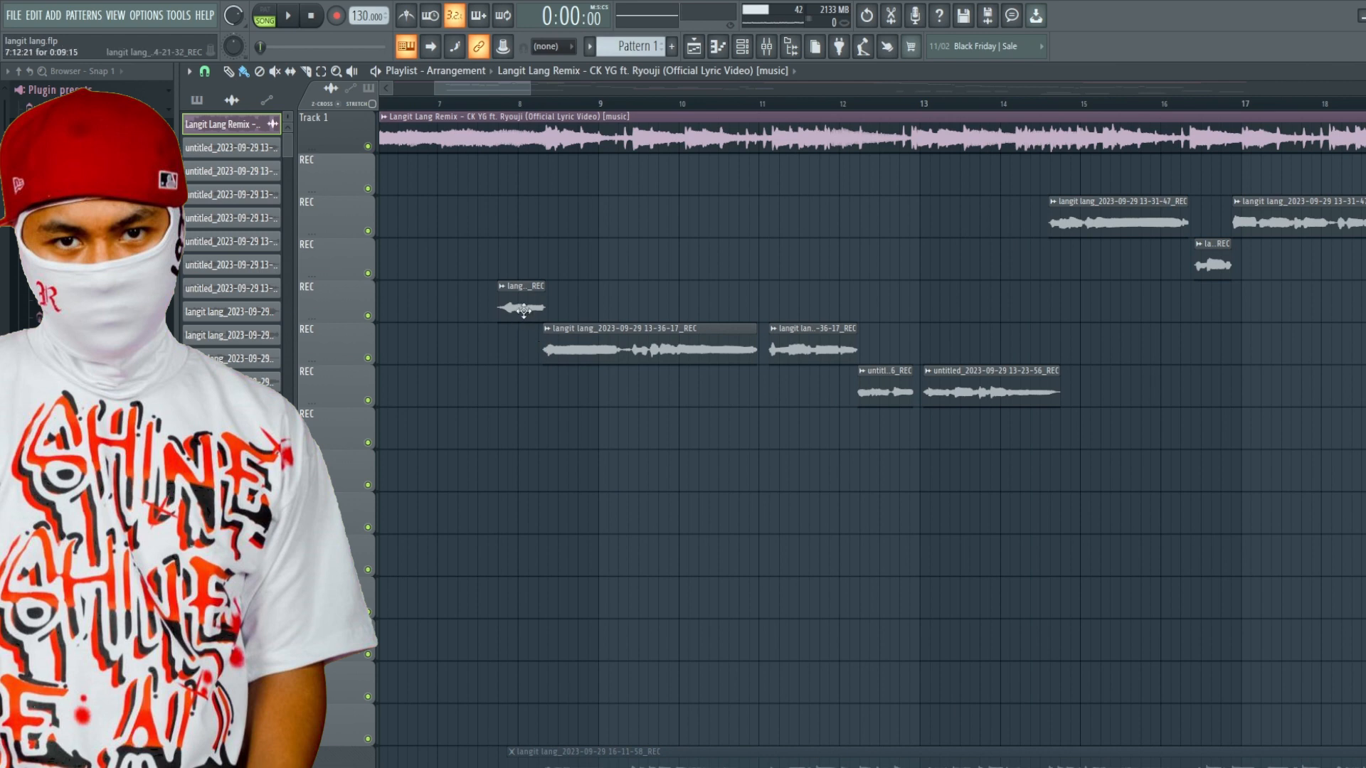
double_click(524, 309)
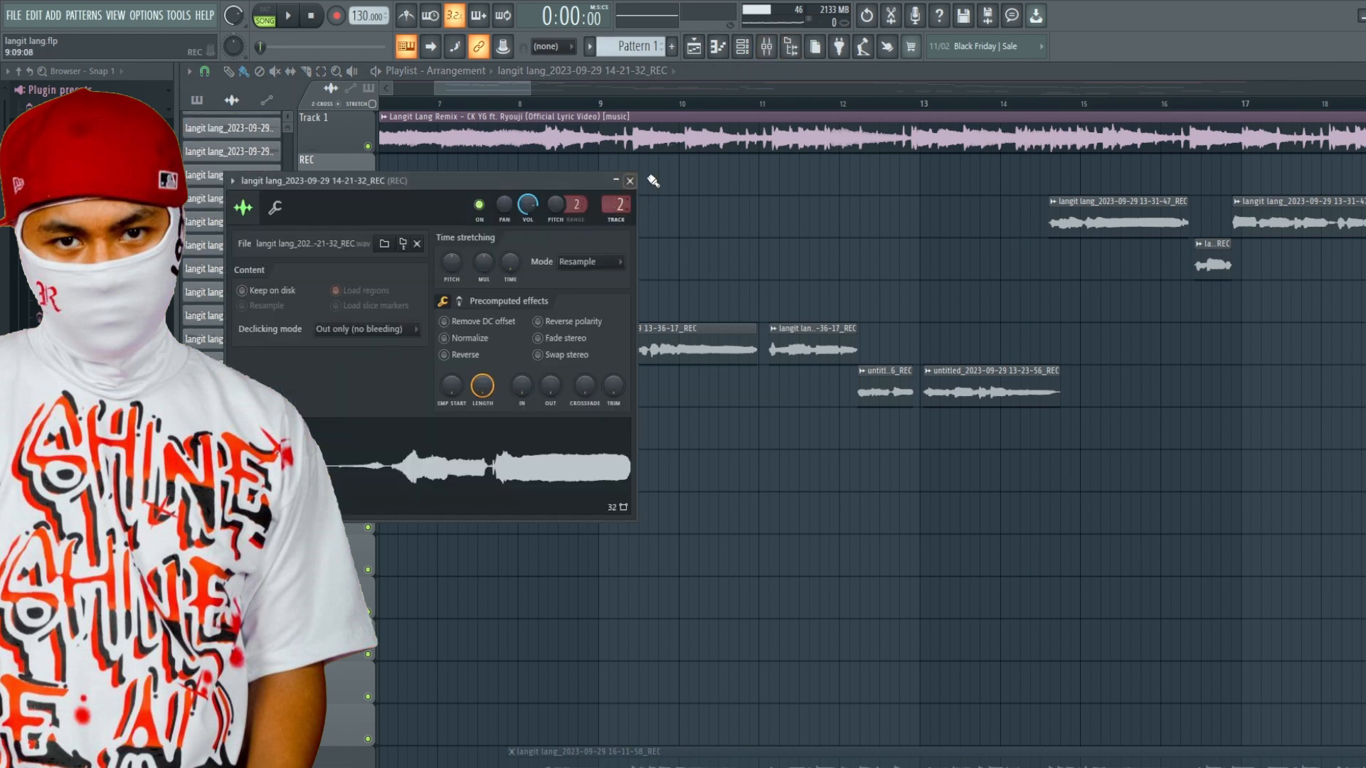
left_click(772, 51)
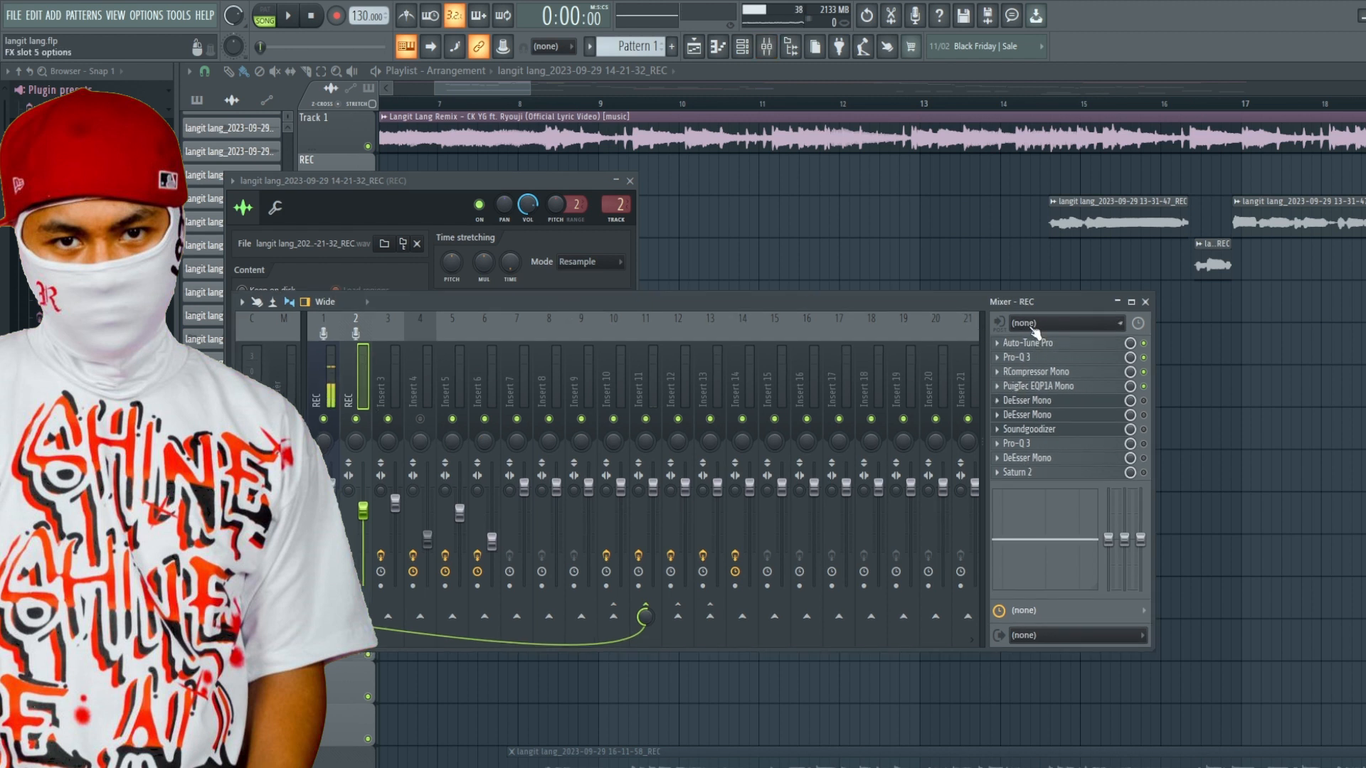
left_click(1068, 347)
left_click_drag(612, 235, 677, 182)
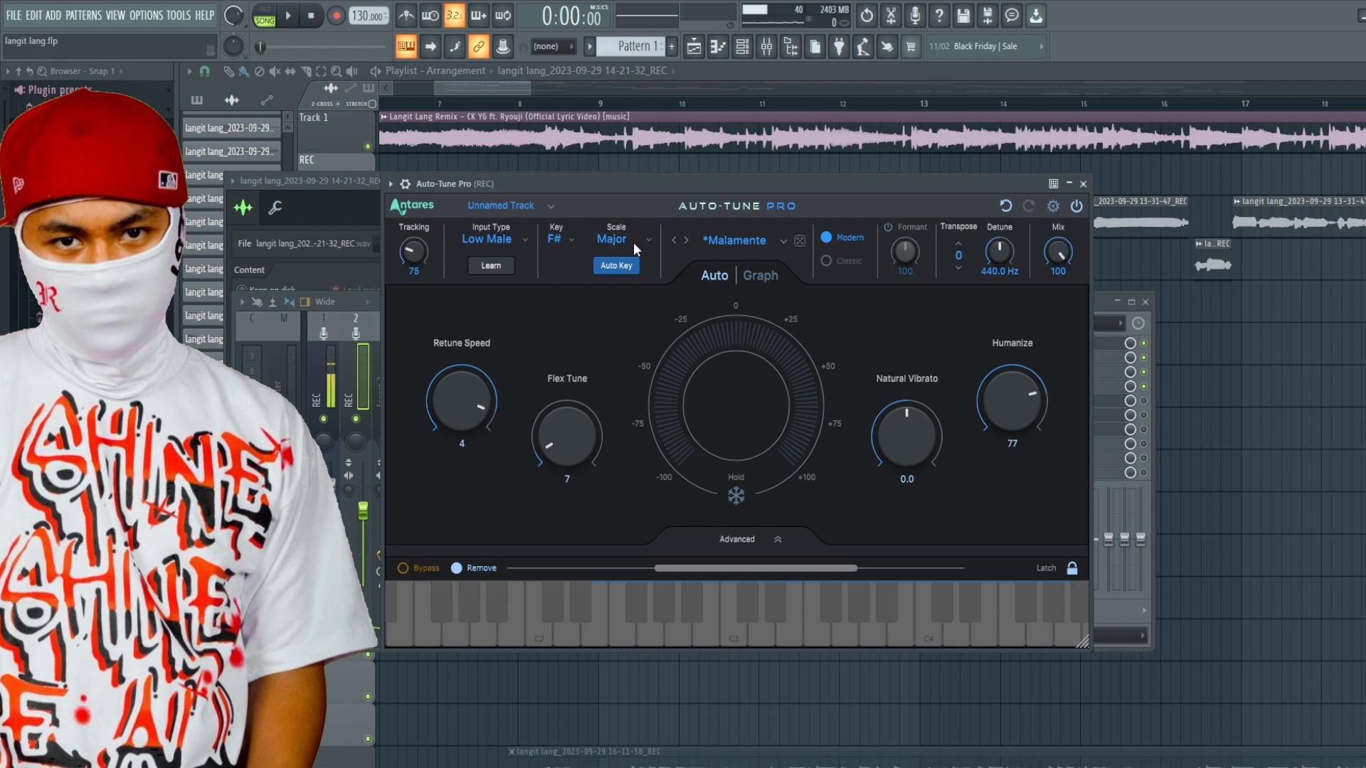
Review the input type options, keep Low Male, and load the El Guincho preset Malamente in Auto-Tune Pro
left_click(505, 240)
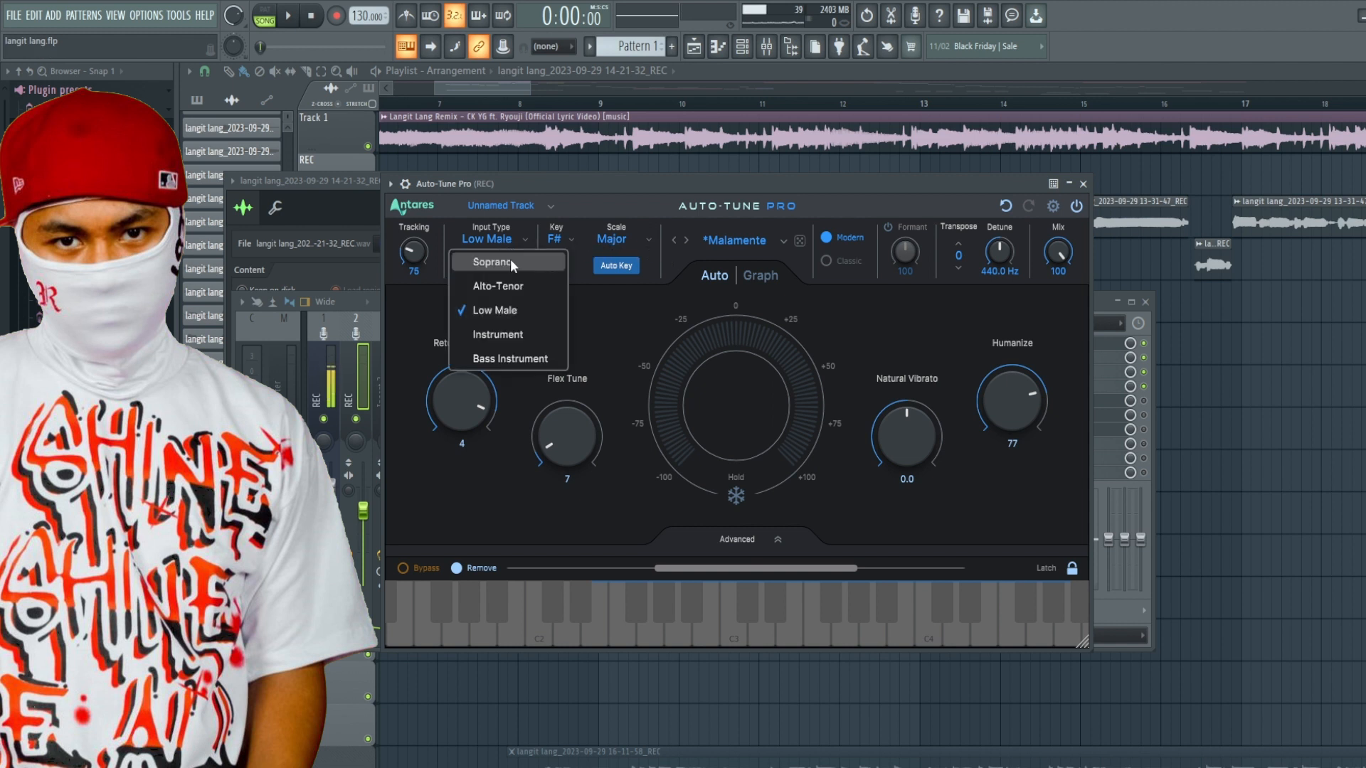
left_click(616, 309)
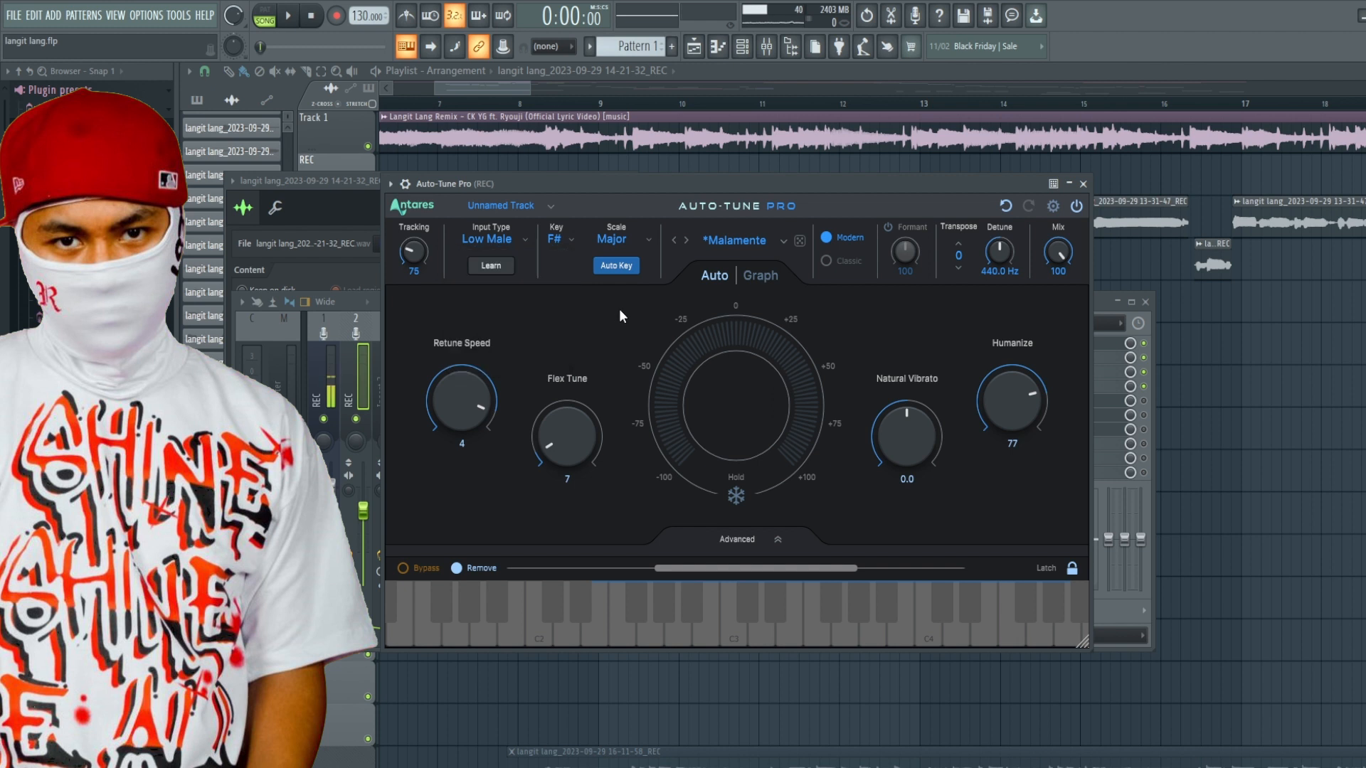
left_click(734, 248)
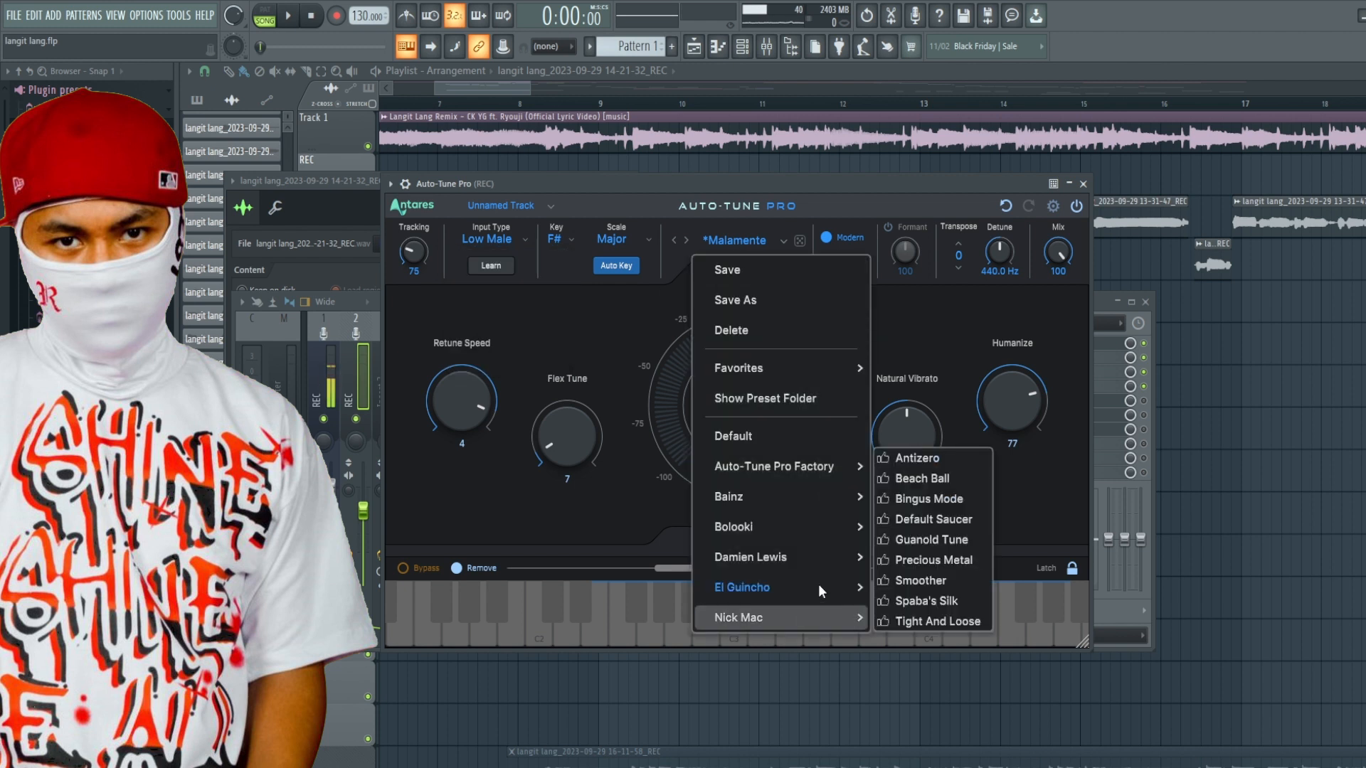
mouse_move(793, 586)
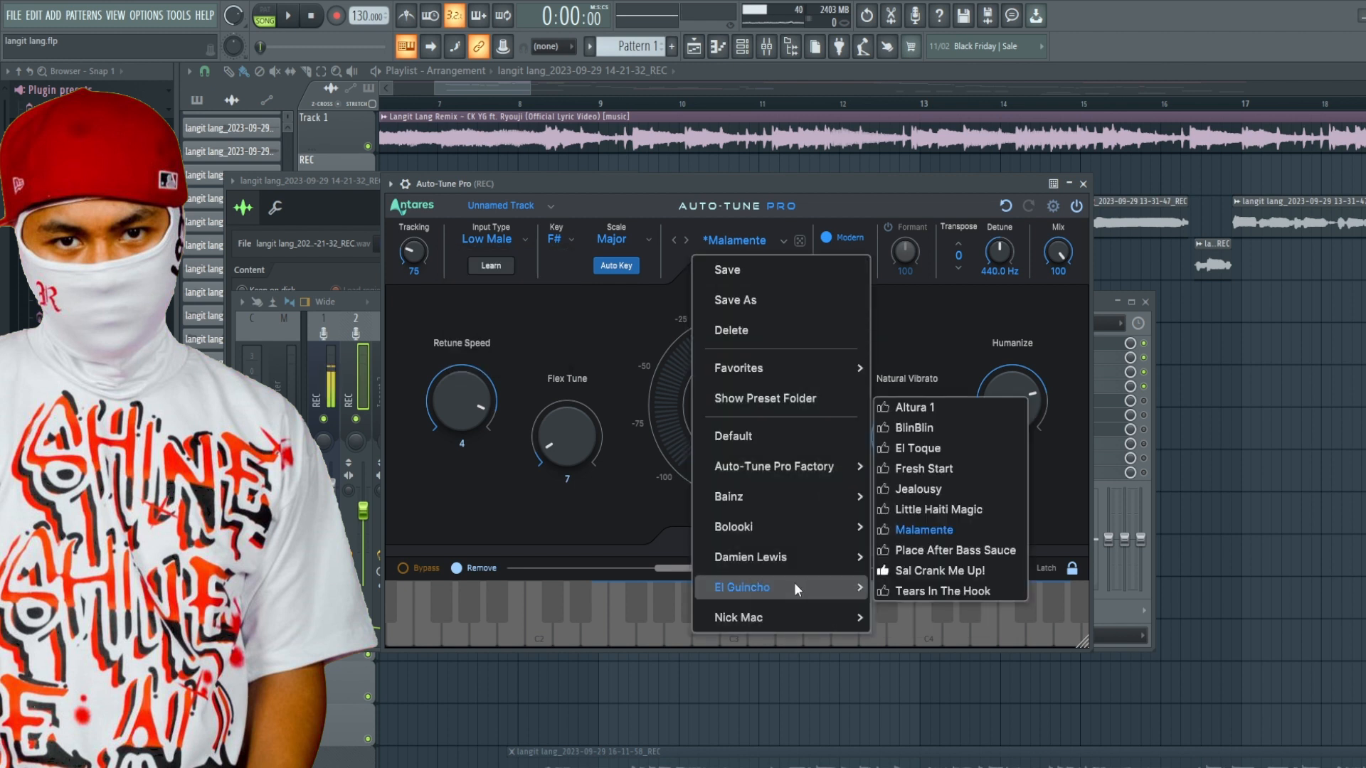
left_click(917, 530)
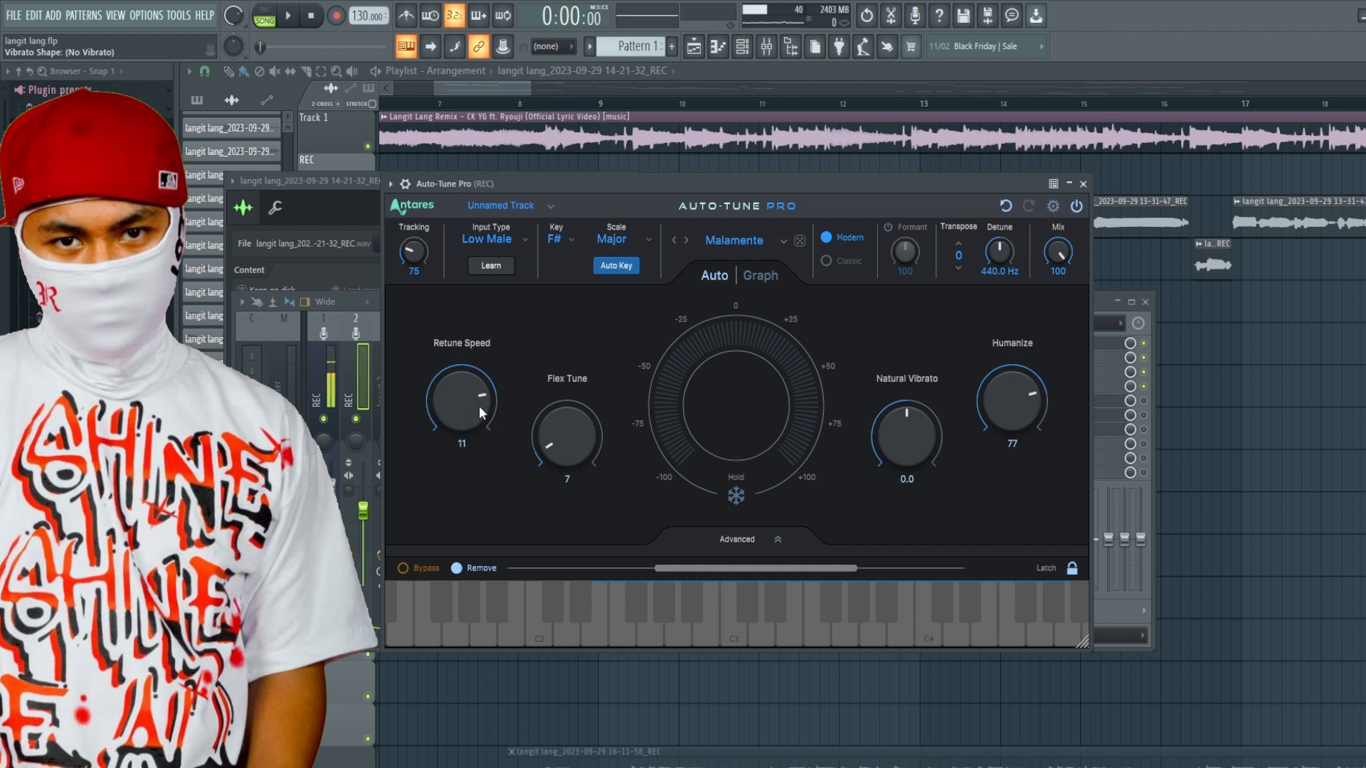
Set Auto-Tune Pro's Retune Speed to 4 and close the plugin
mouse_move(480, 399)
scroll(480, 398, "down", 3)
scroll(482, 393, "down", 2)
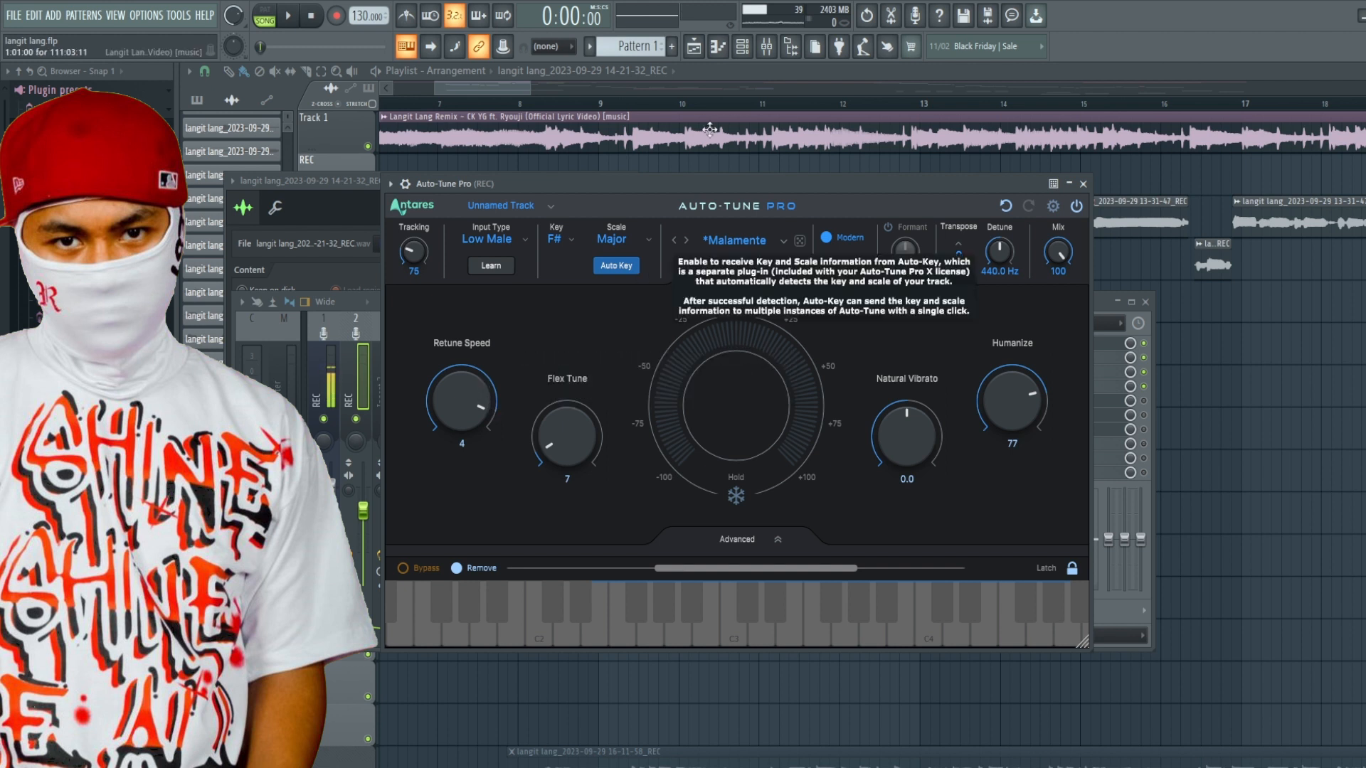
left_click_drag(718, 184, 658, 244)
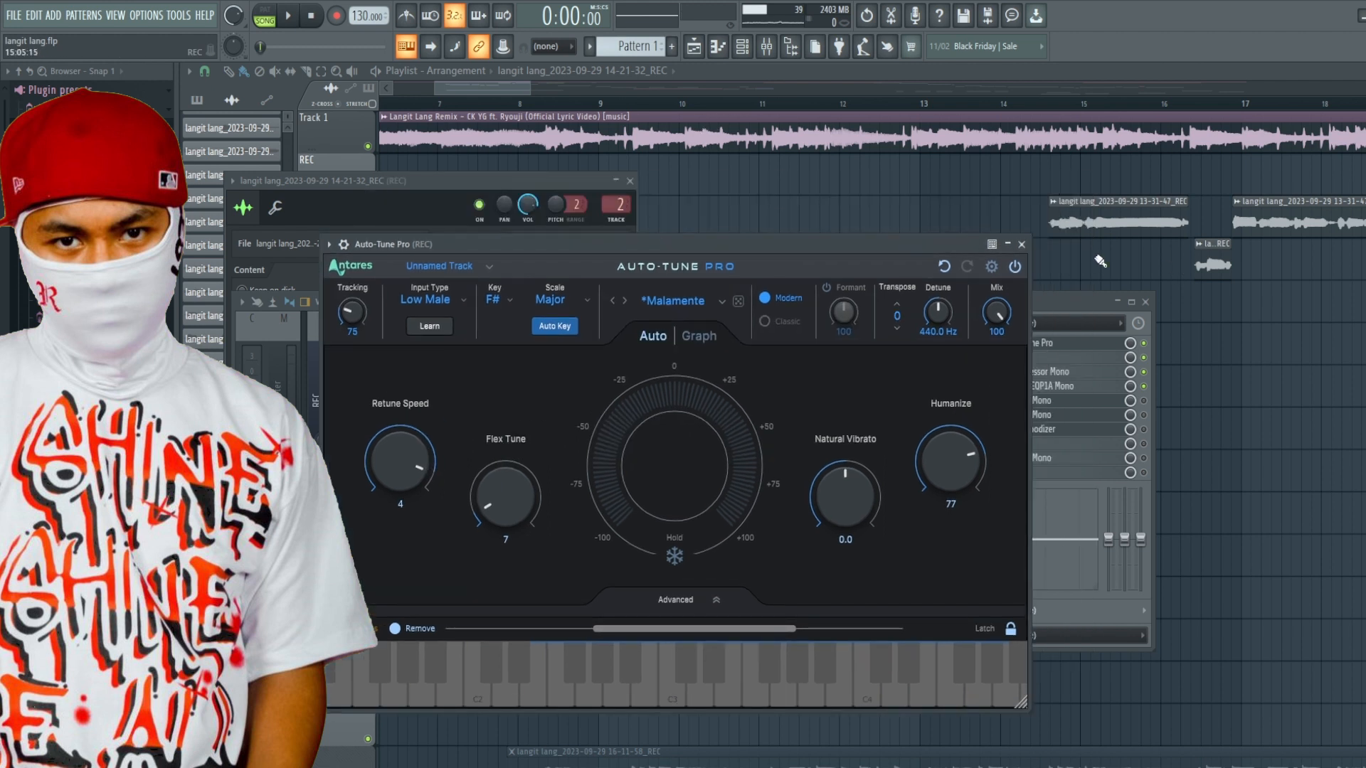
left_click(1022, 245)
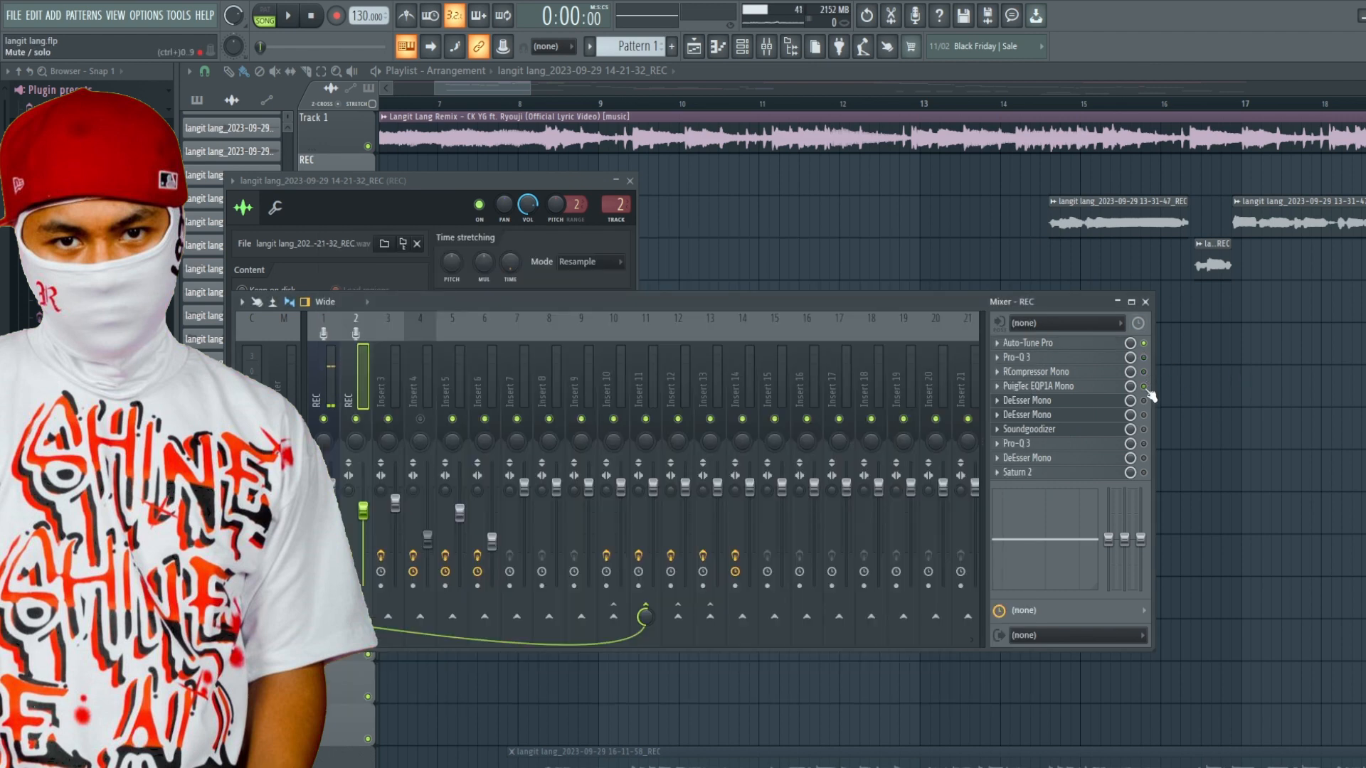
Play the song from just before the first vocal clip with Auto-Tune Pro open to hear the tuned vocal, then stop and close the plugin
key("F12")
left_click(483, 103)
key("space")
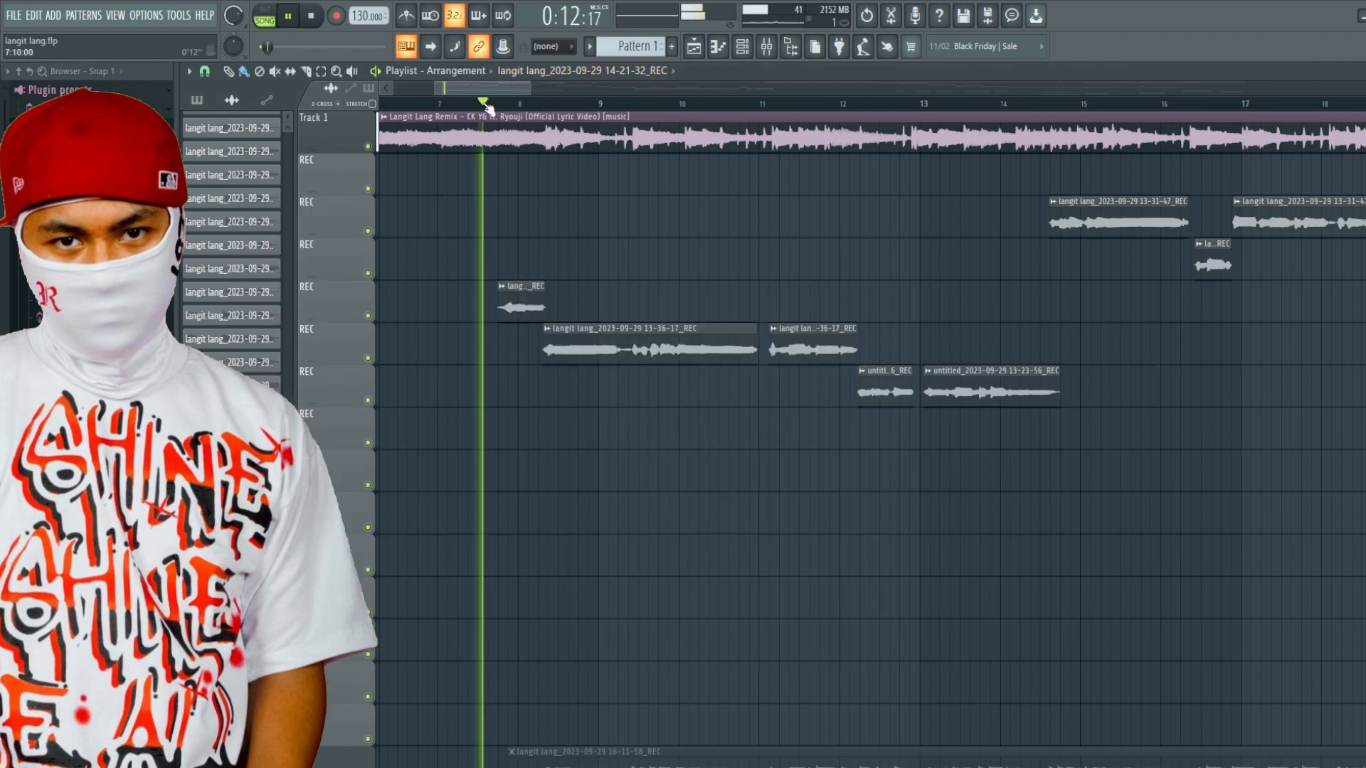
key("F9")
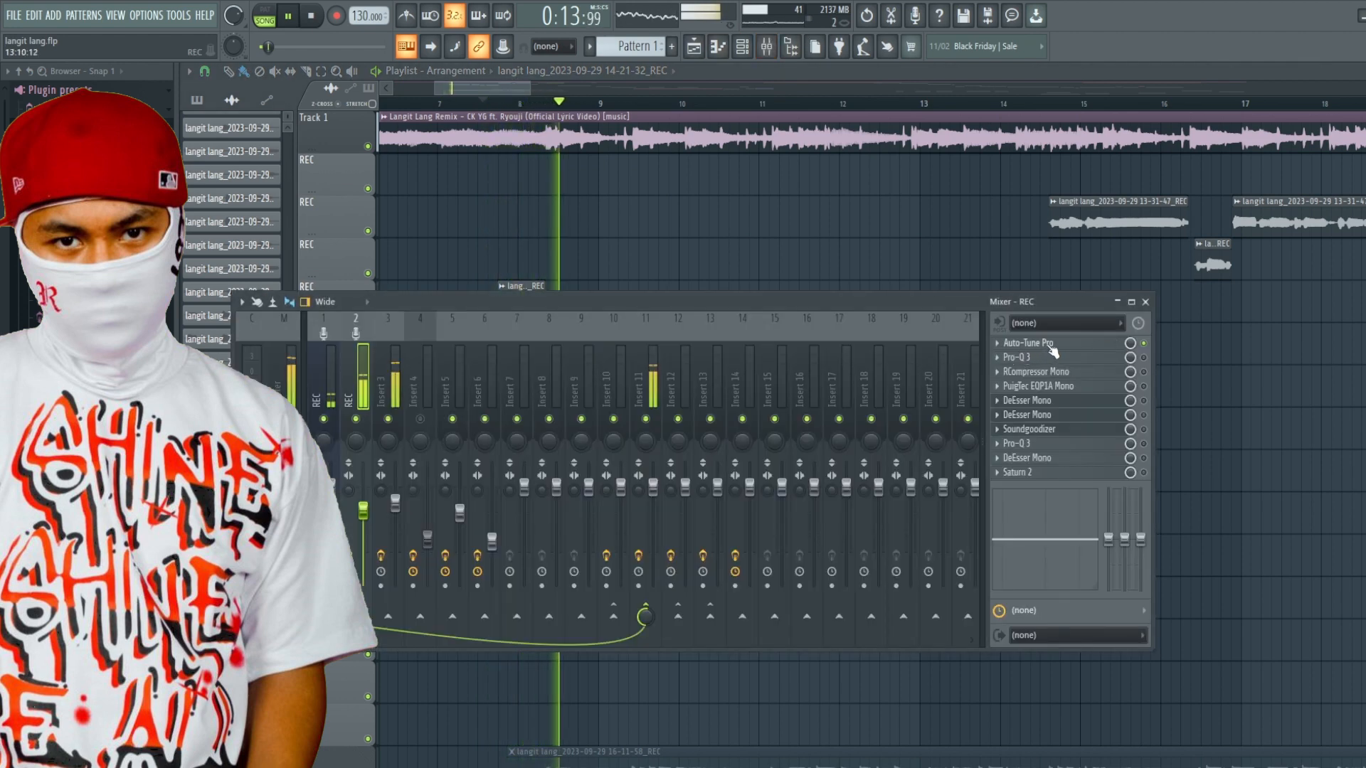
left_click(1038, 342)
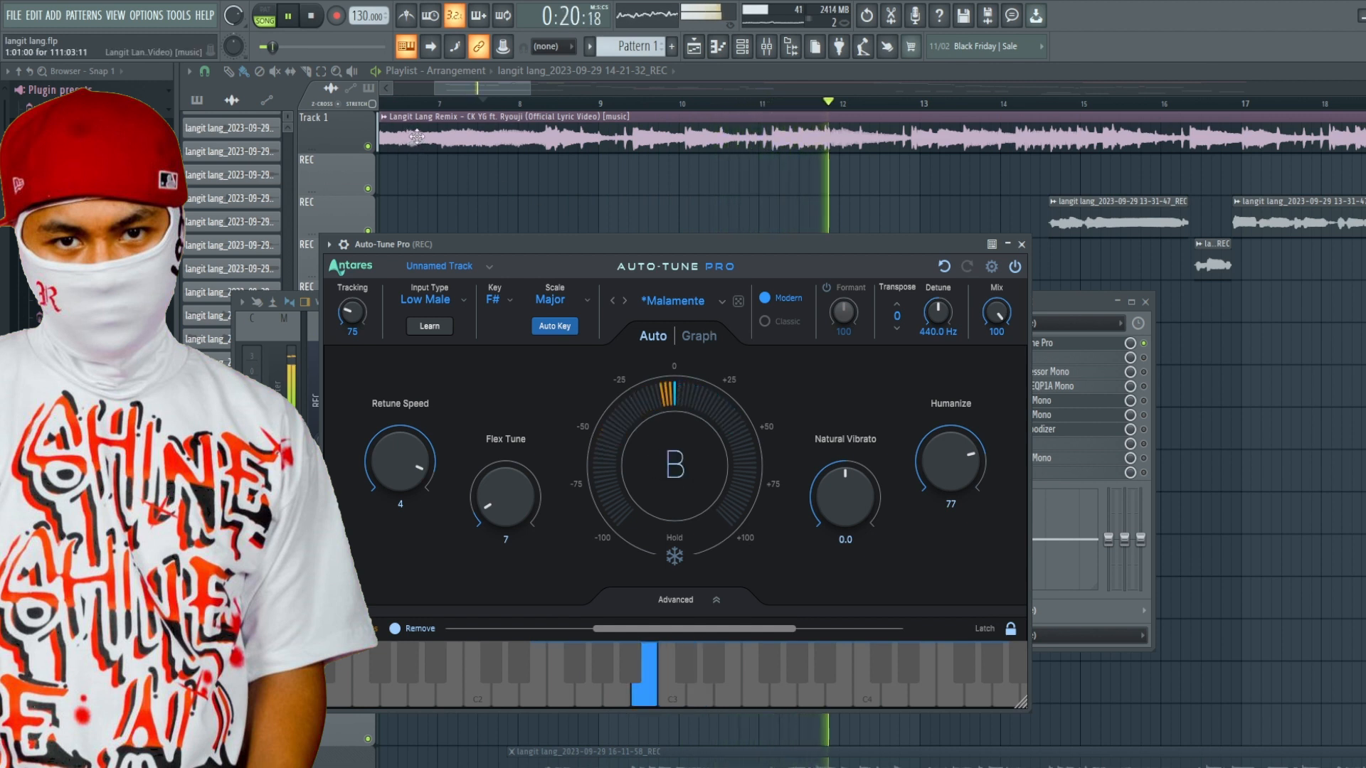
left_click(311, 15)
left_click_drag(630, 243, 638, 232)
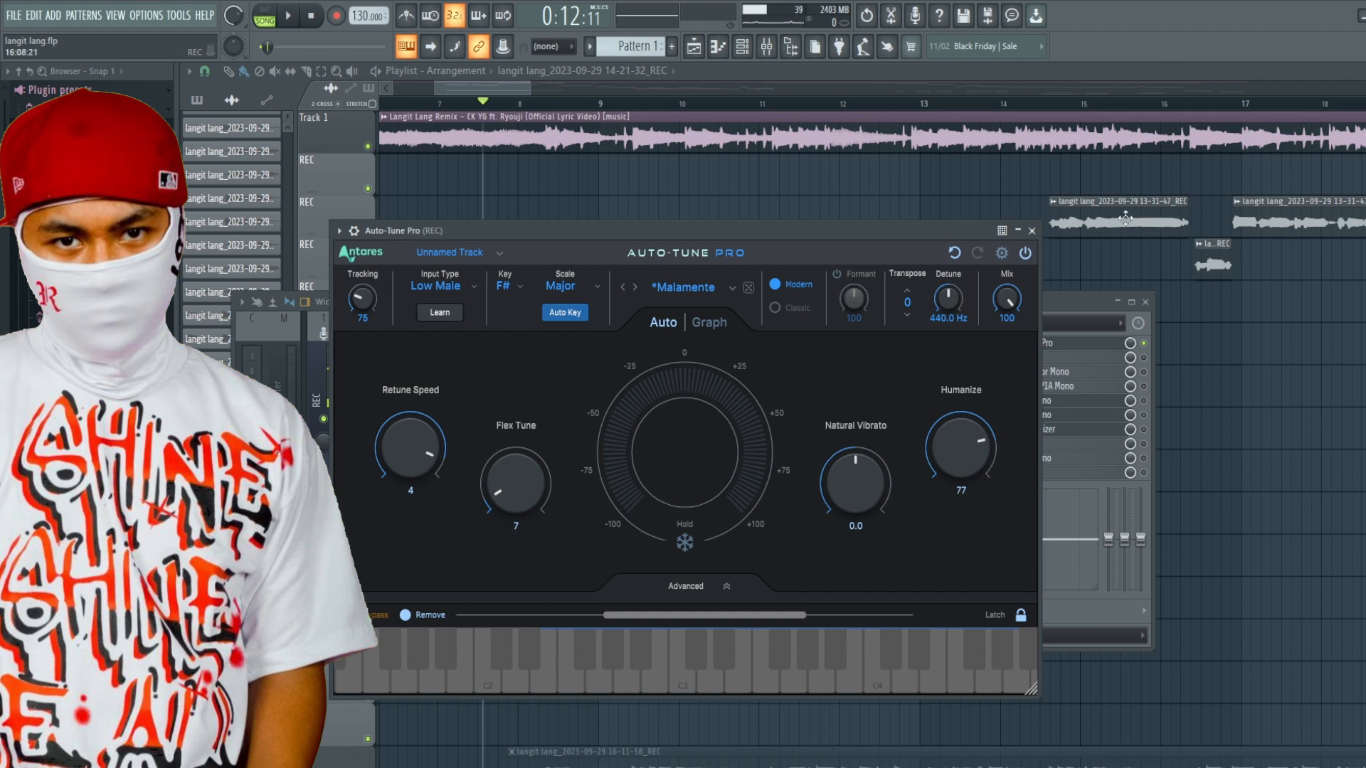
left_click_drag(759, 236, 717, 263)
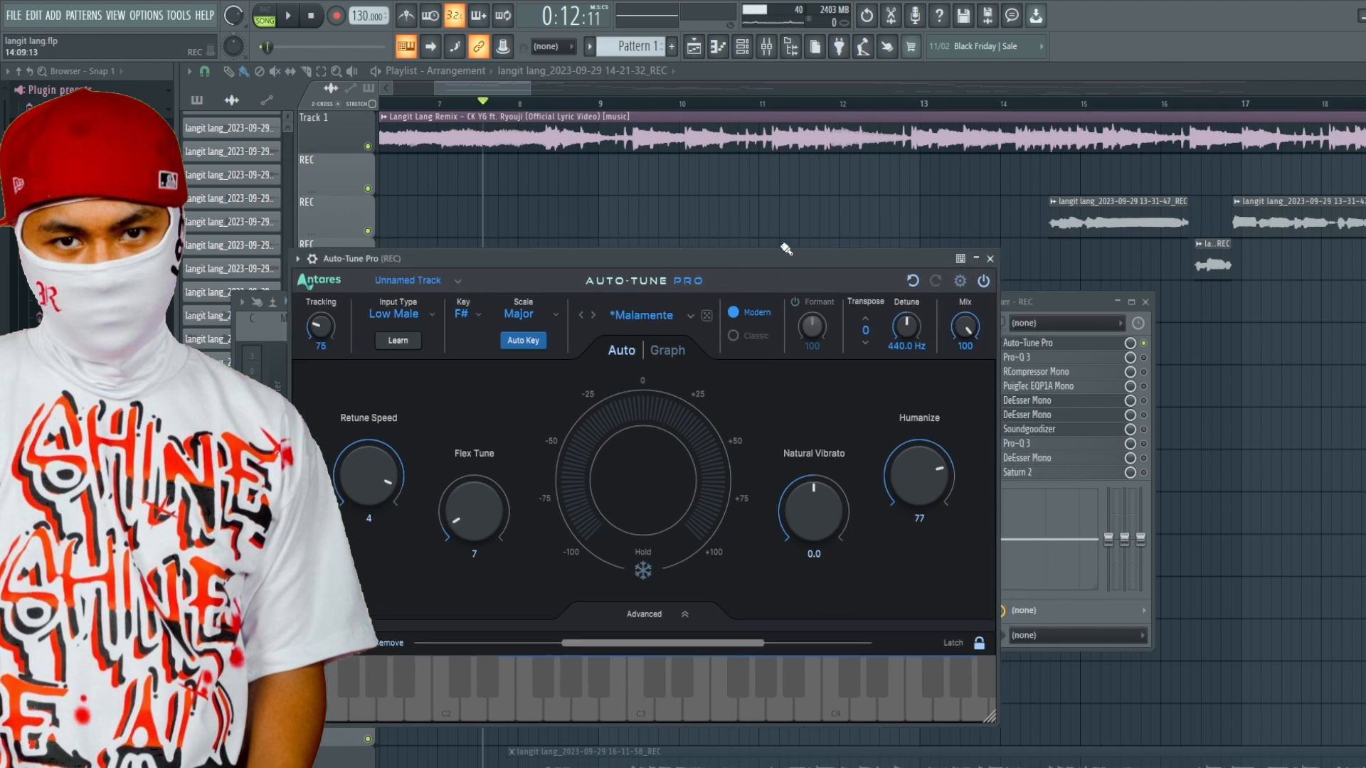
left_click(991, 258)
Select the Dynamic Vocals preset Vocal Lead 2 in the vocal track's first Pro-Q 3 and close the equalizer
left_click(1024, 357)
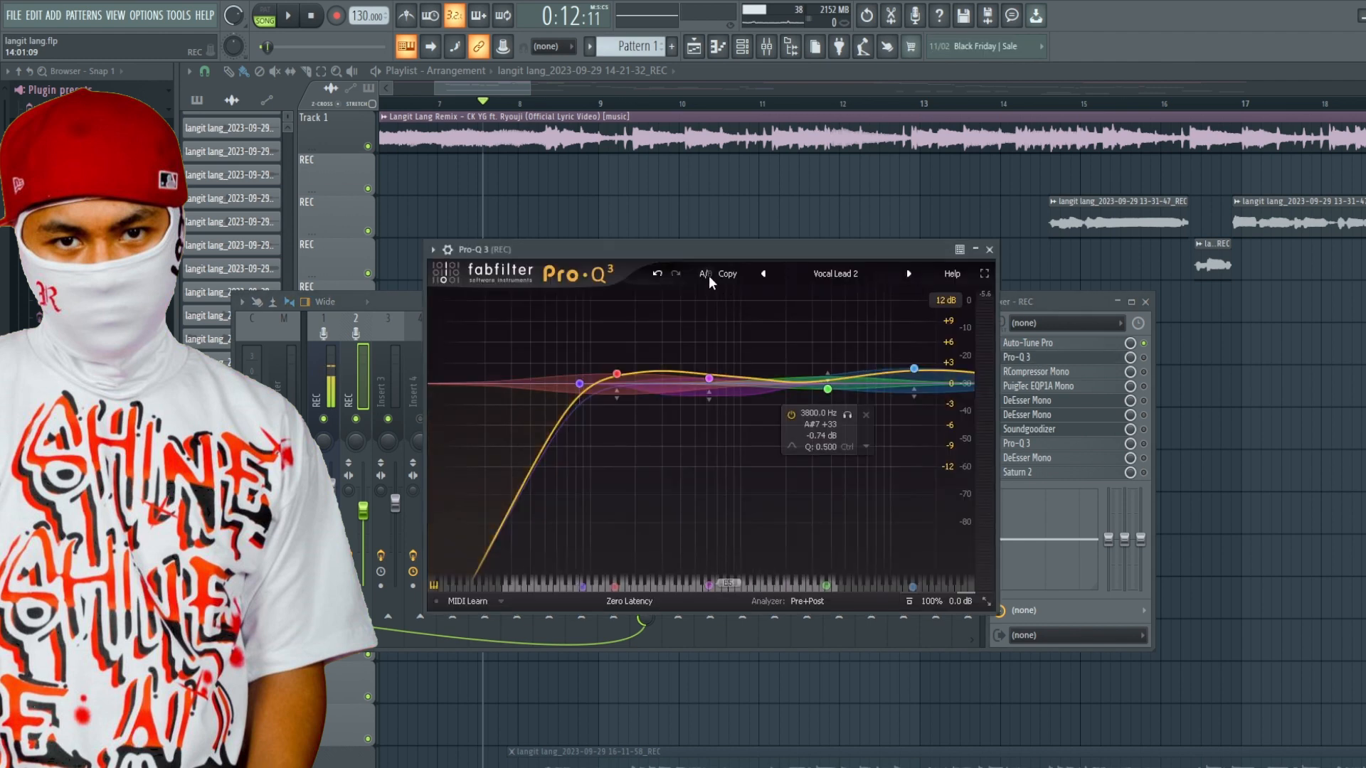
left_click_drag(709, 244, 689, 249)
left_click(815, 277)
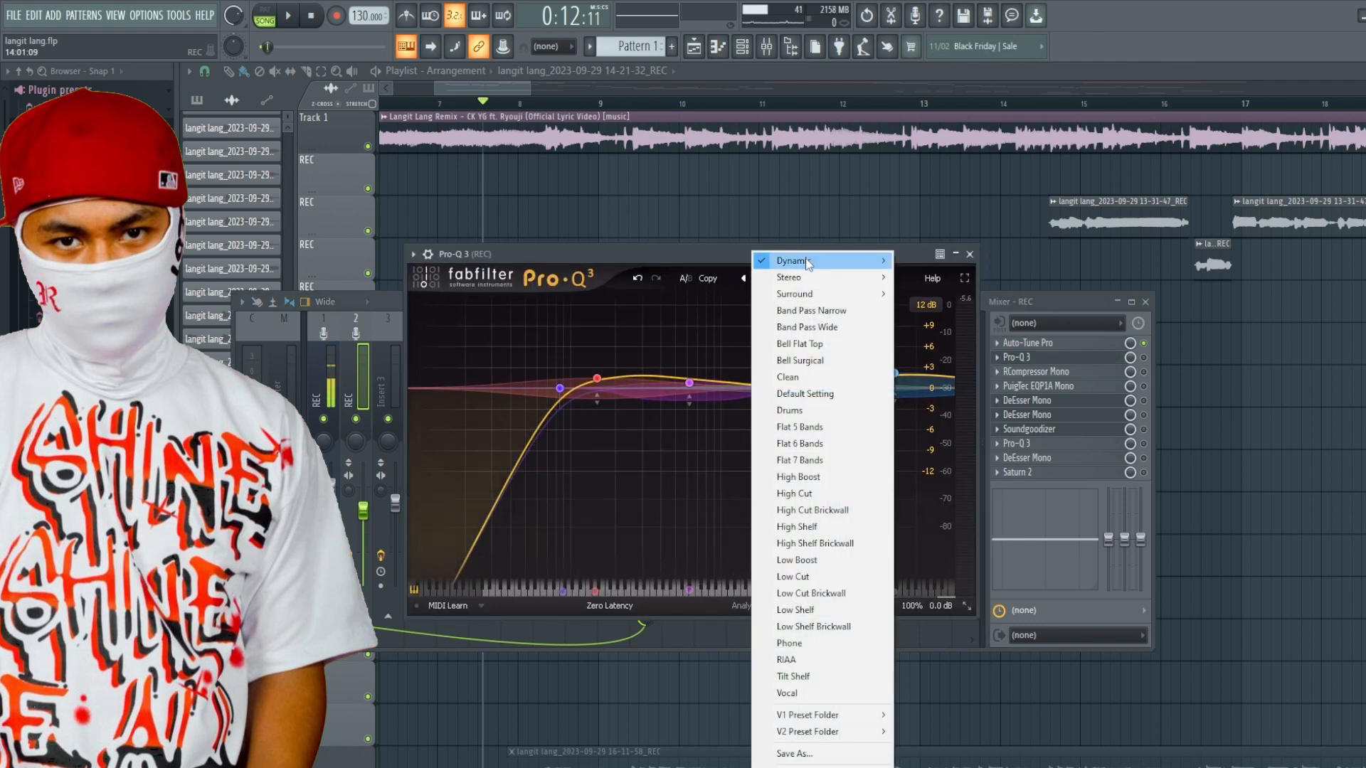
mouse_move(808, 264)
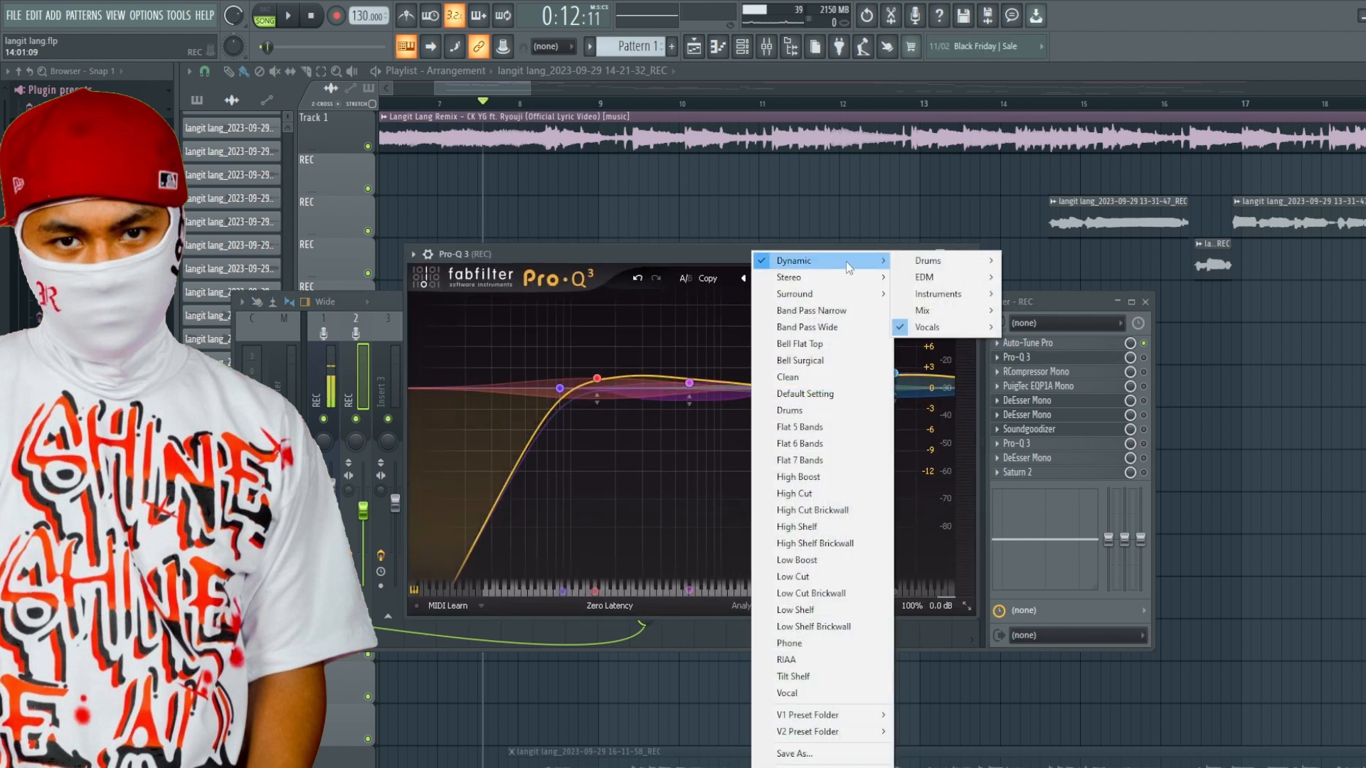
mouse_move(925, 328)
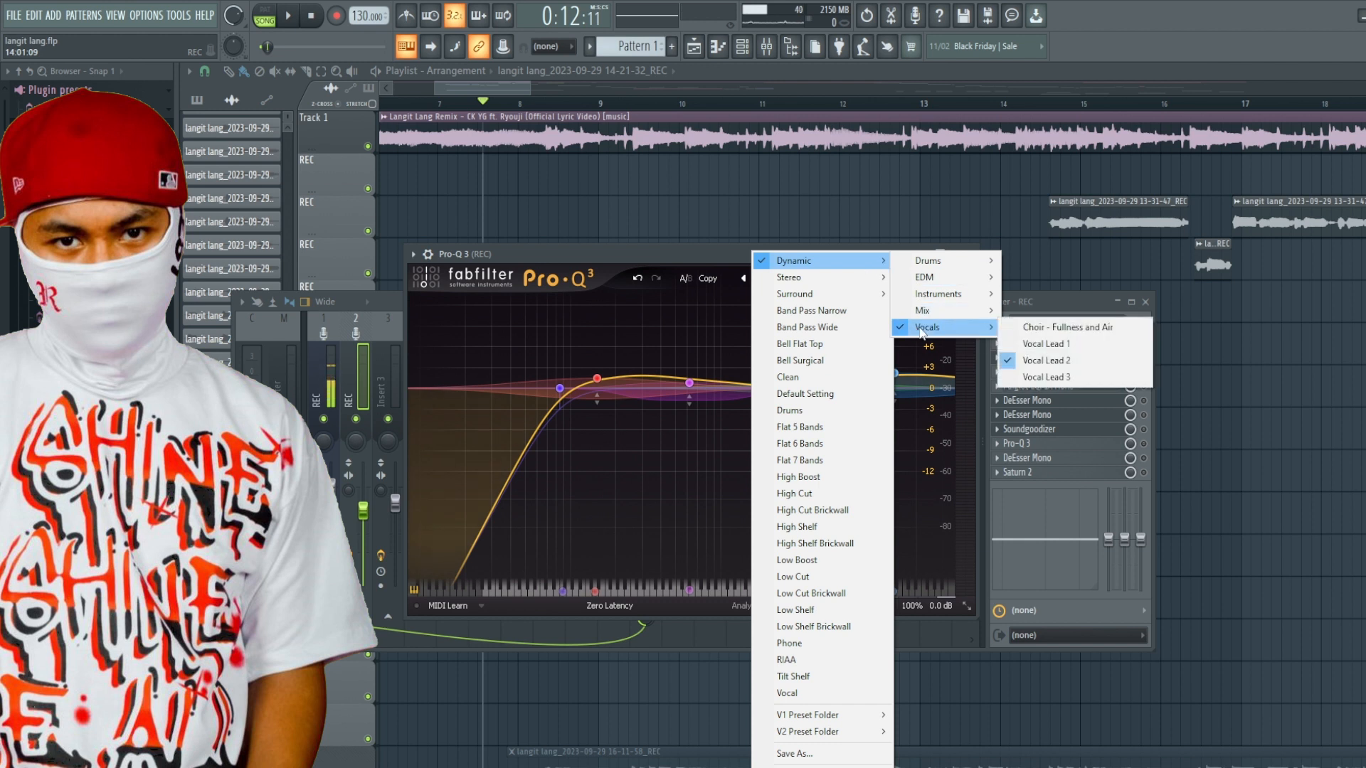
left_click(1075, 363)
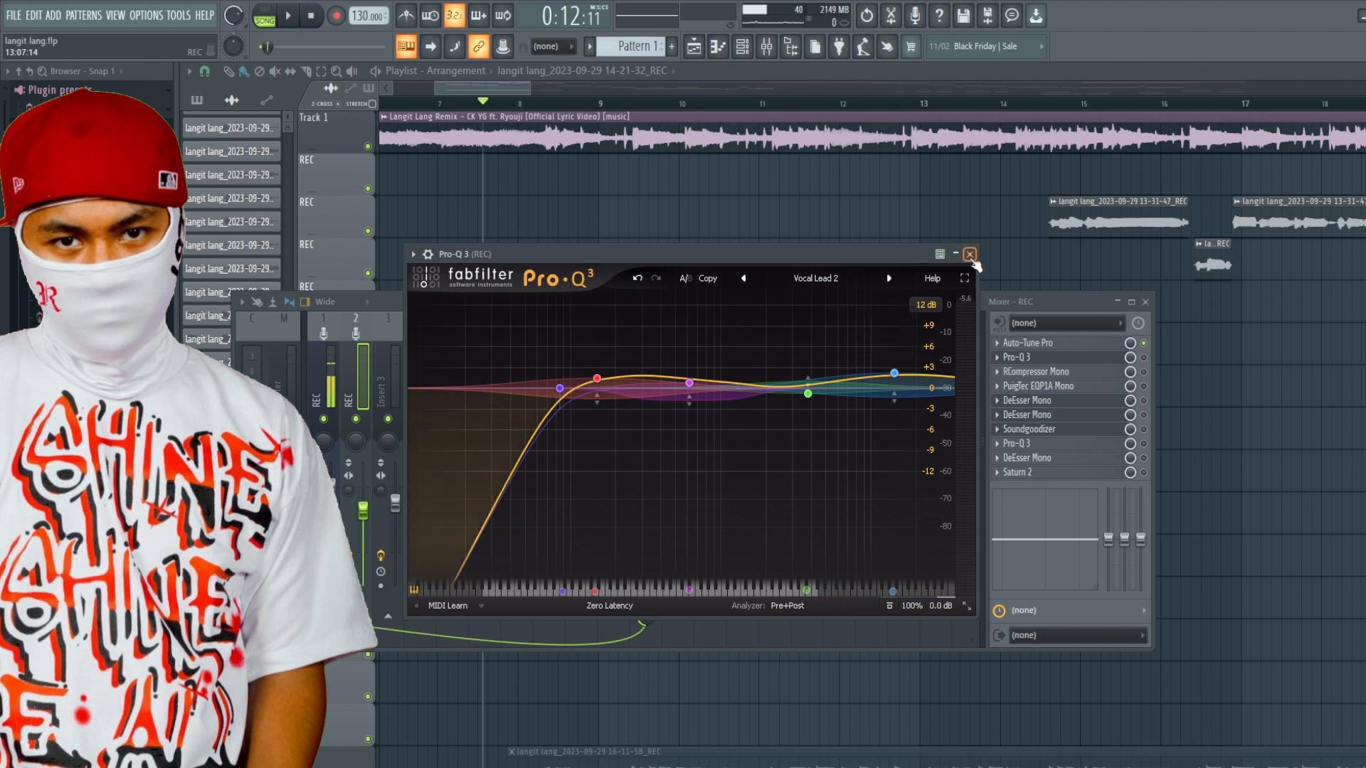
left_click(970, 255)
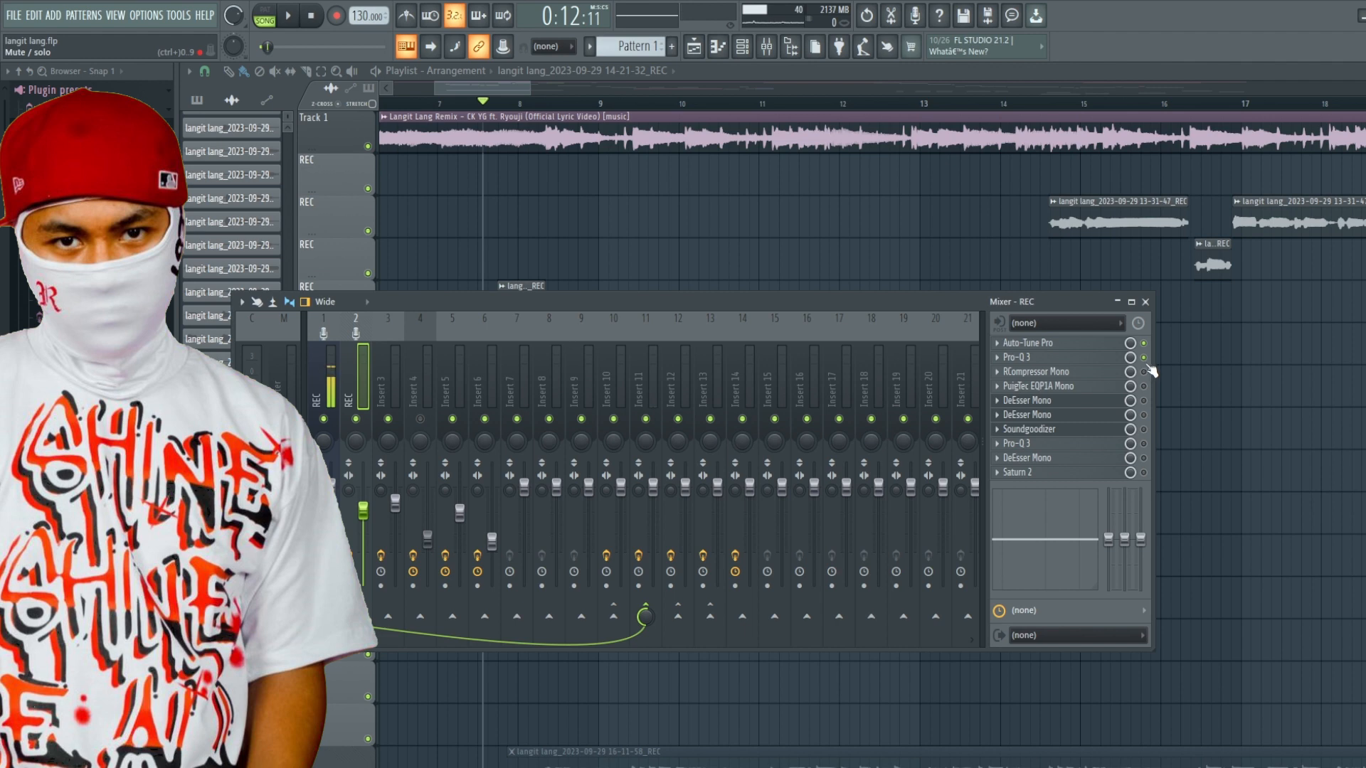
Play the song with the vocal track's first Pro-Q 3 open to hear the equalized vocal, then stop and close the equalizer
key("space")
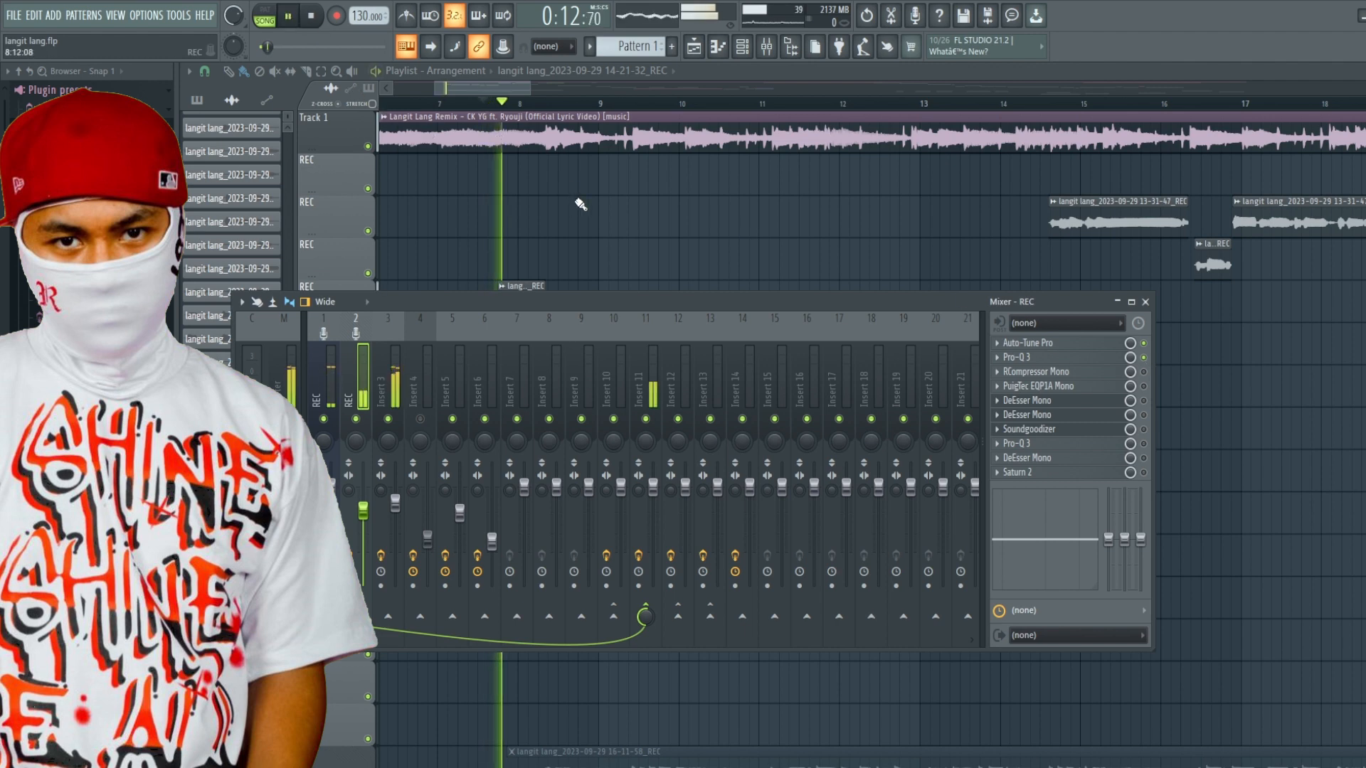
left_click(1072, 357)
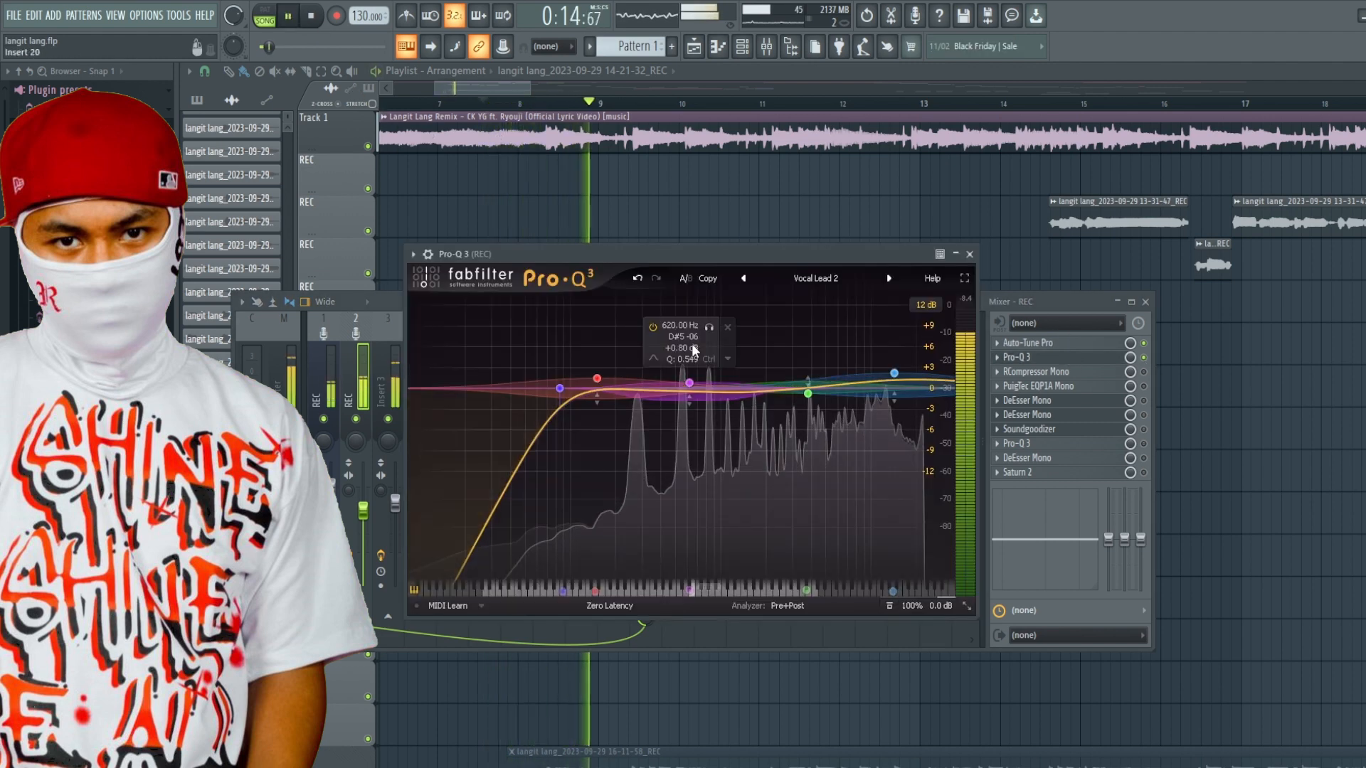
left_click_drag(588, 254, 746, 241)
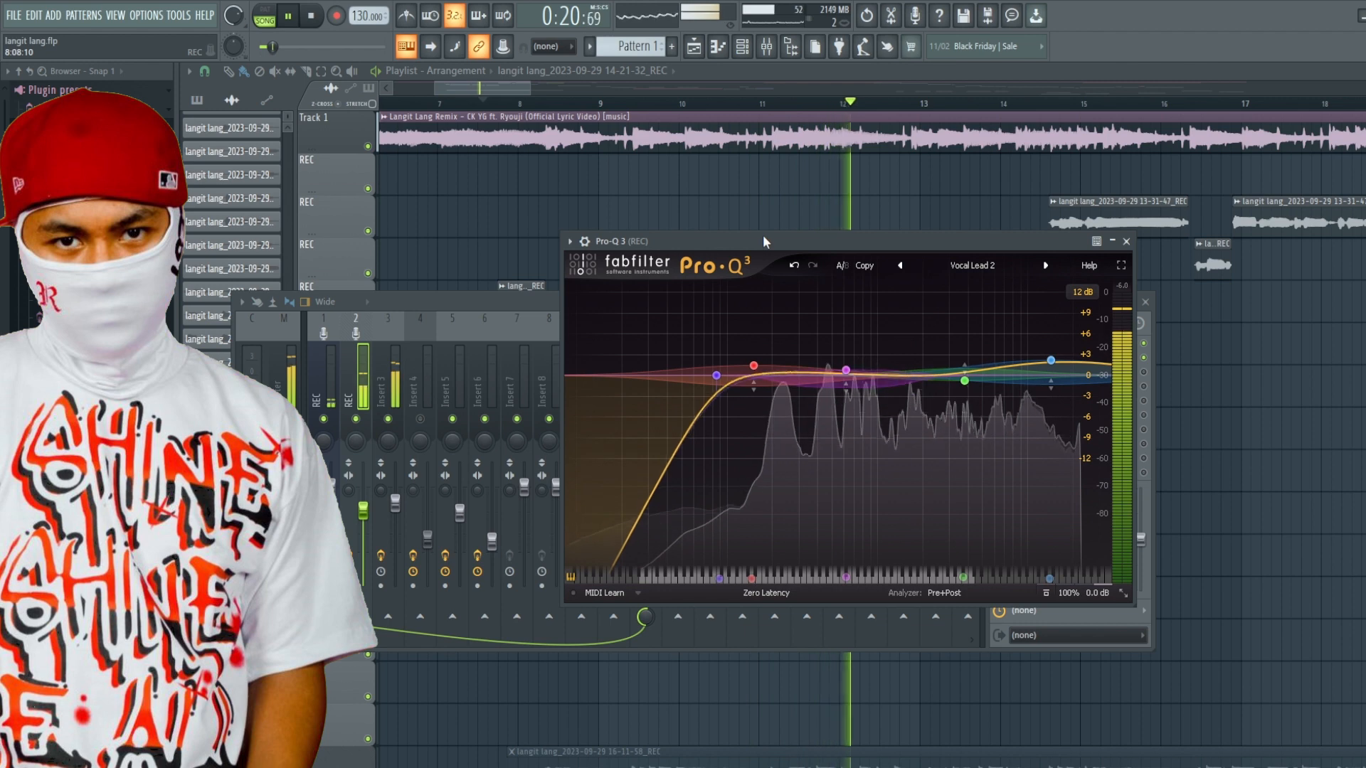
left_click_drag(763, 239, 851, 226)
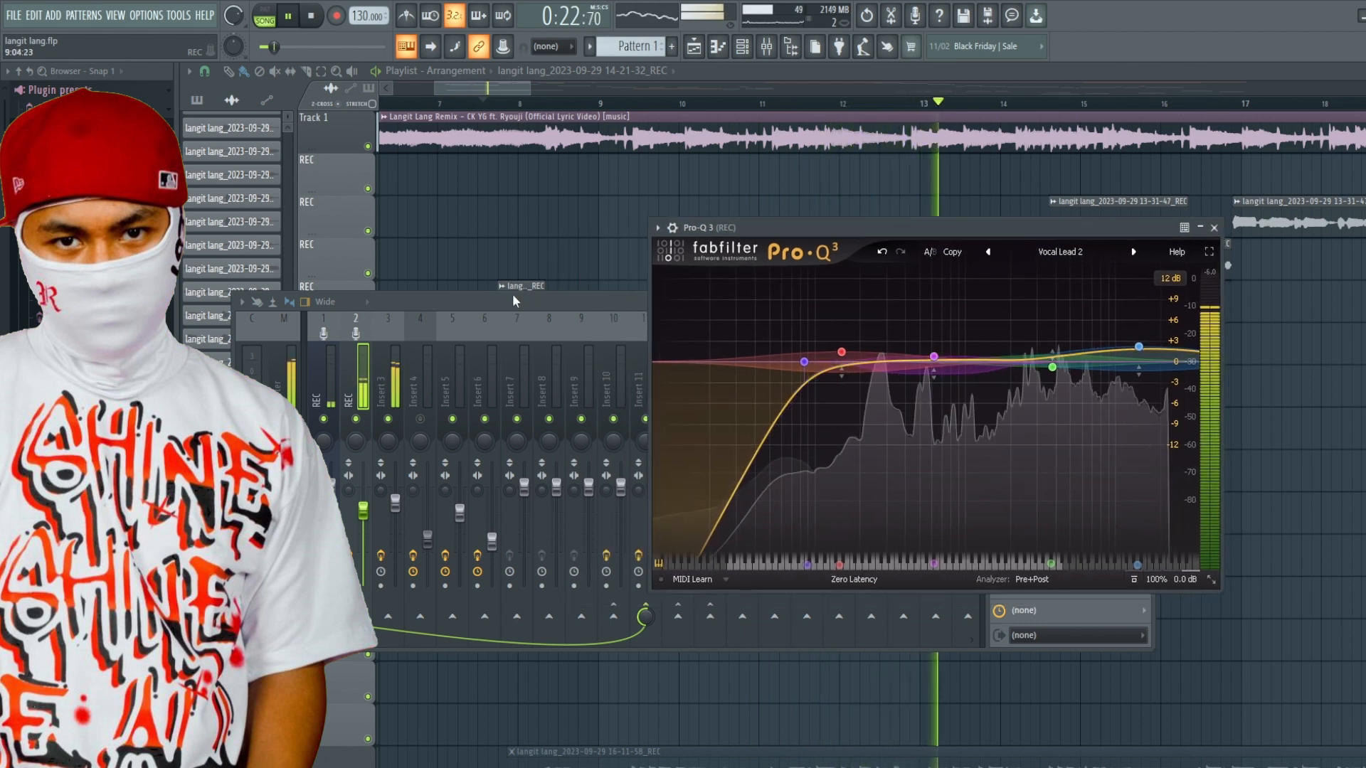
left_click_drag(513, 299, 724, 300)
left_click(785, 226)
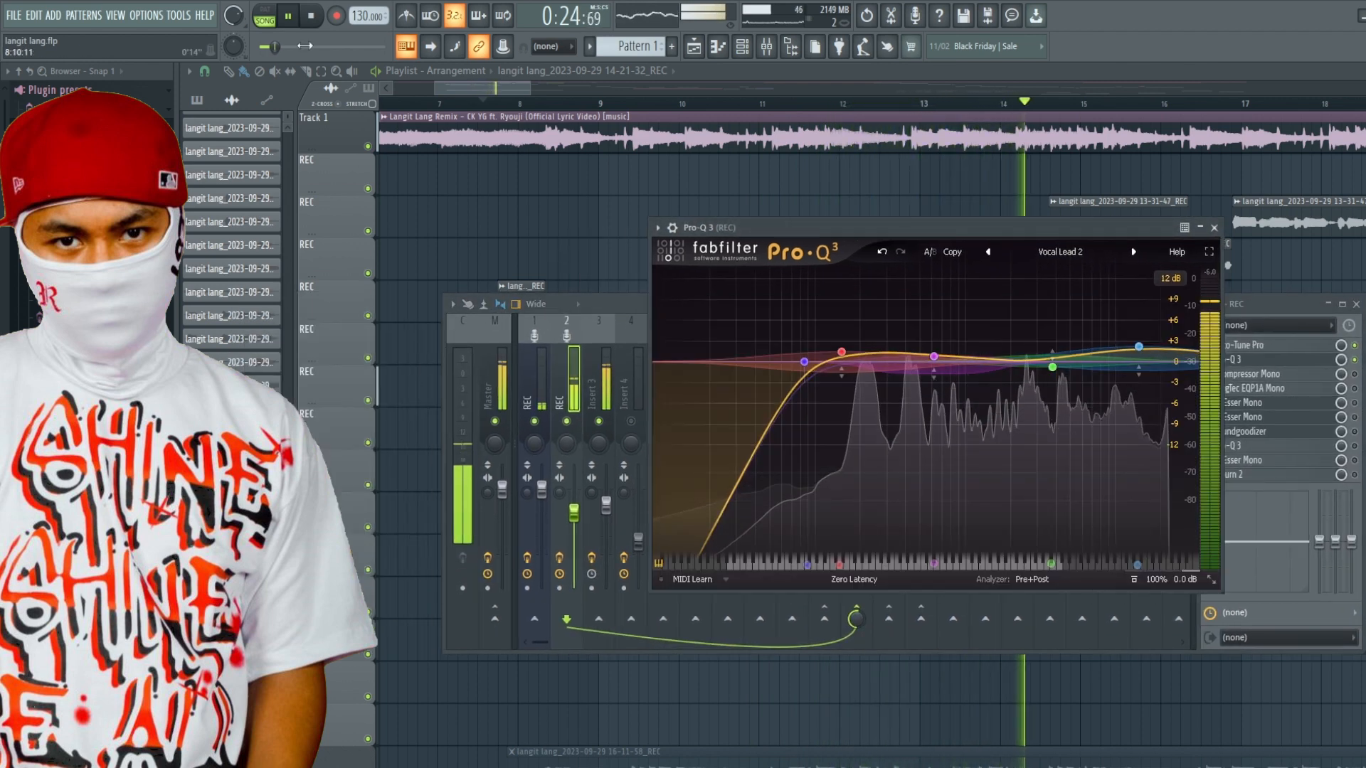
key("space")
left_click_drag(875, 227, 739, 250)
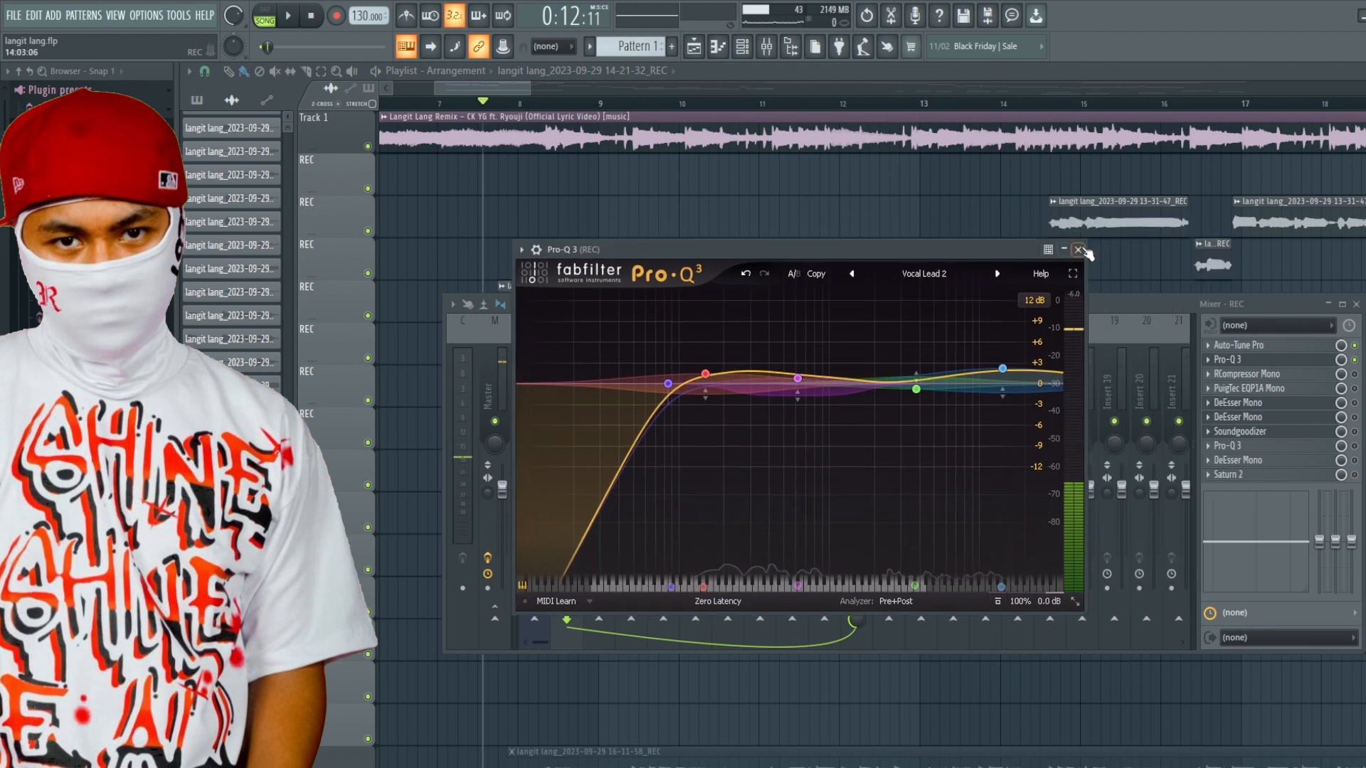
left_click(1078, 250)
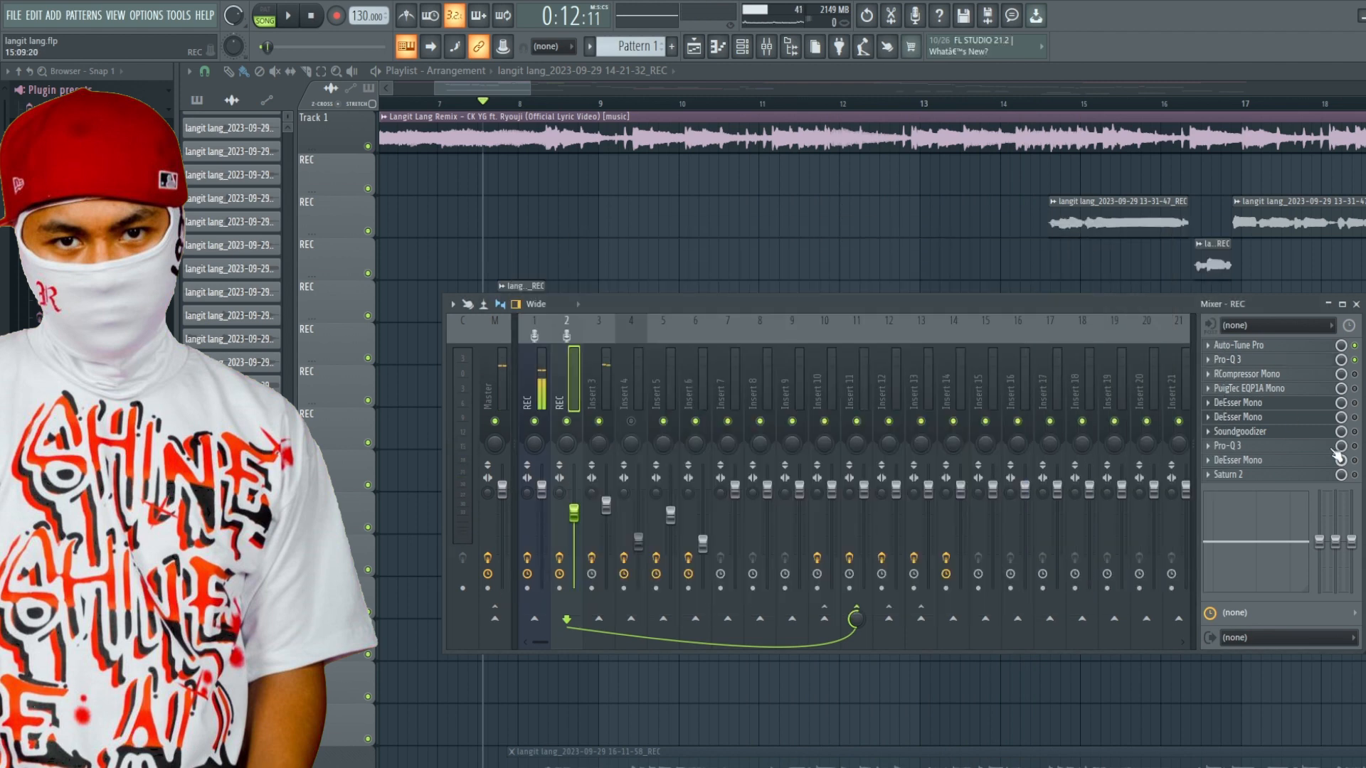
Enable RCompressor Mono on the vocal track and play the song twice with its window in front to hear the compression
left_click(1275, 376)
left_click(1354, 374)
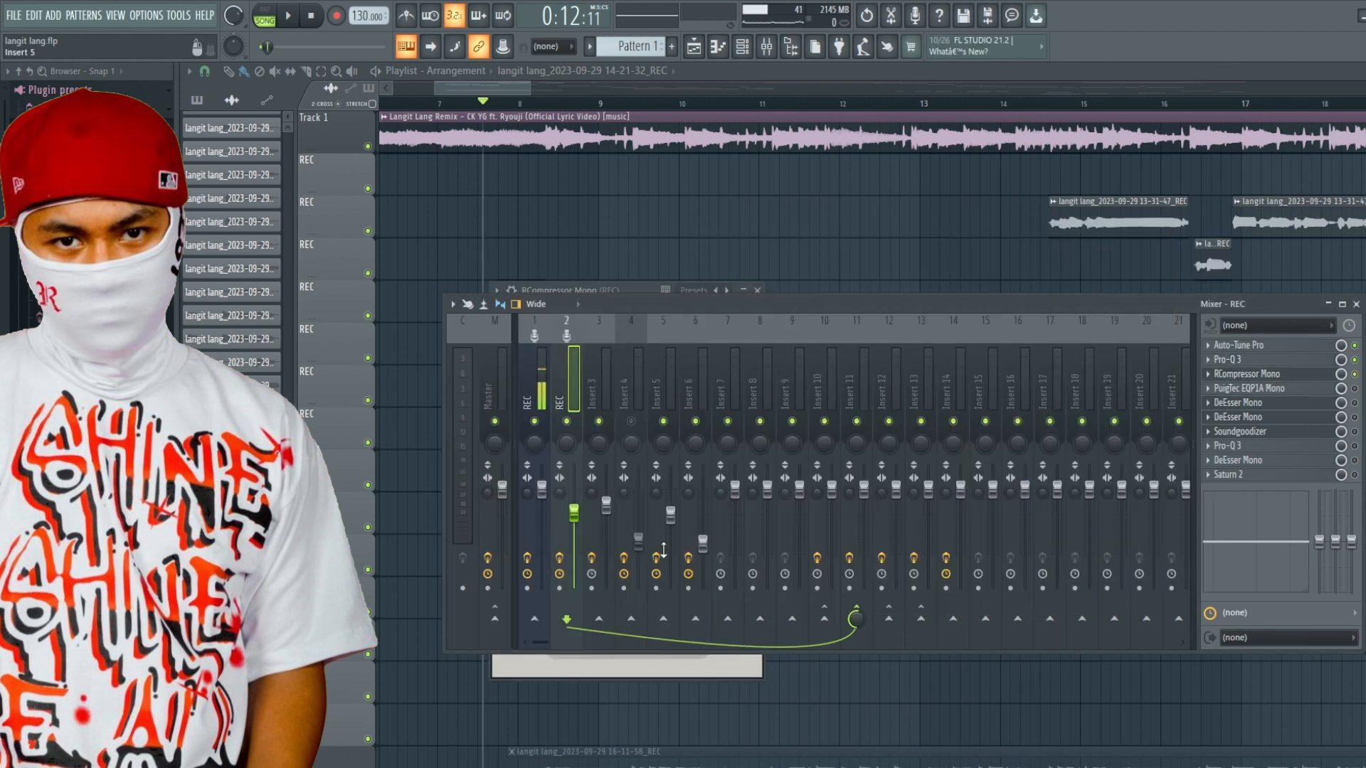
left_click(603, 289)
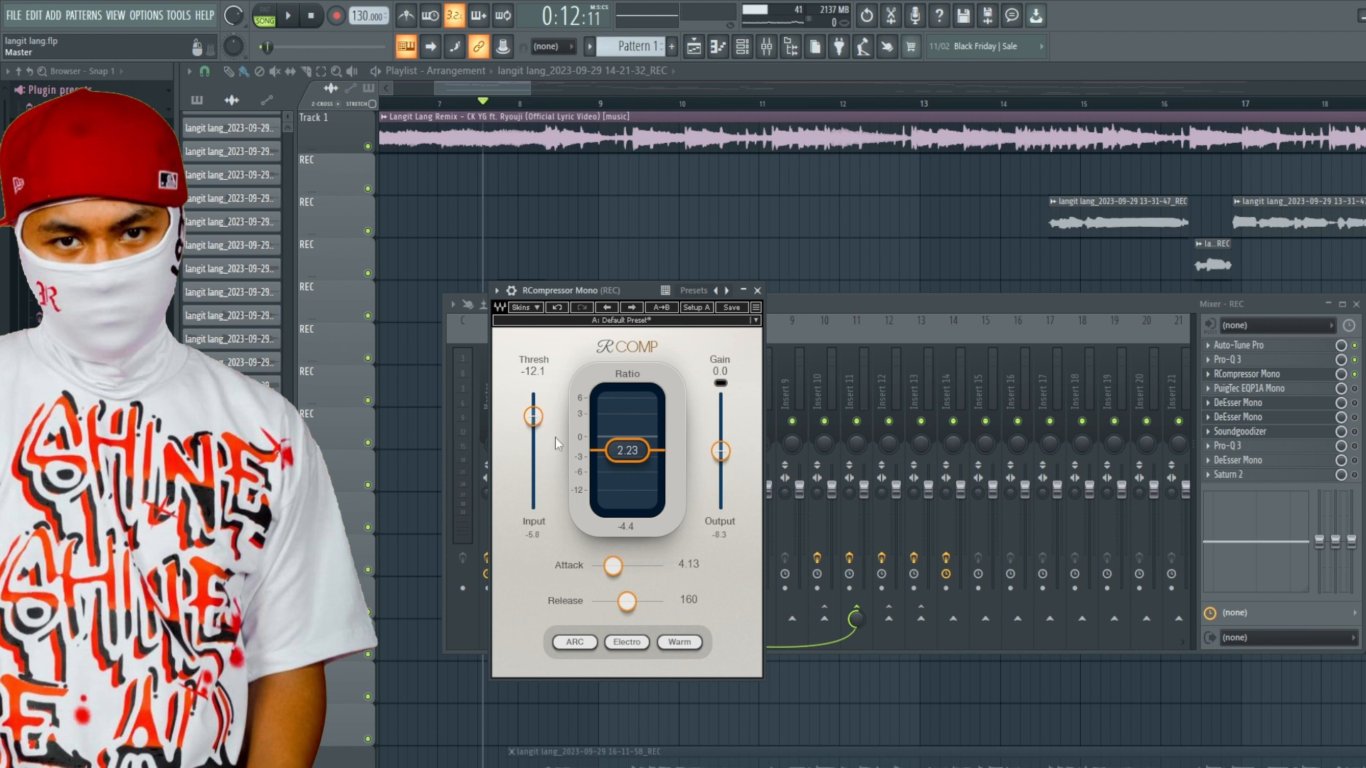
left_click(290, 16)
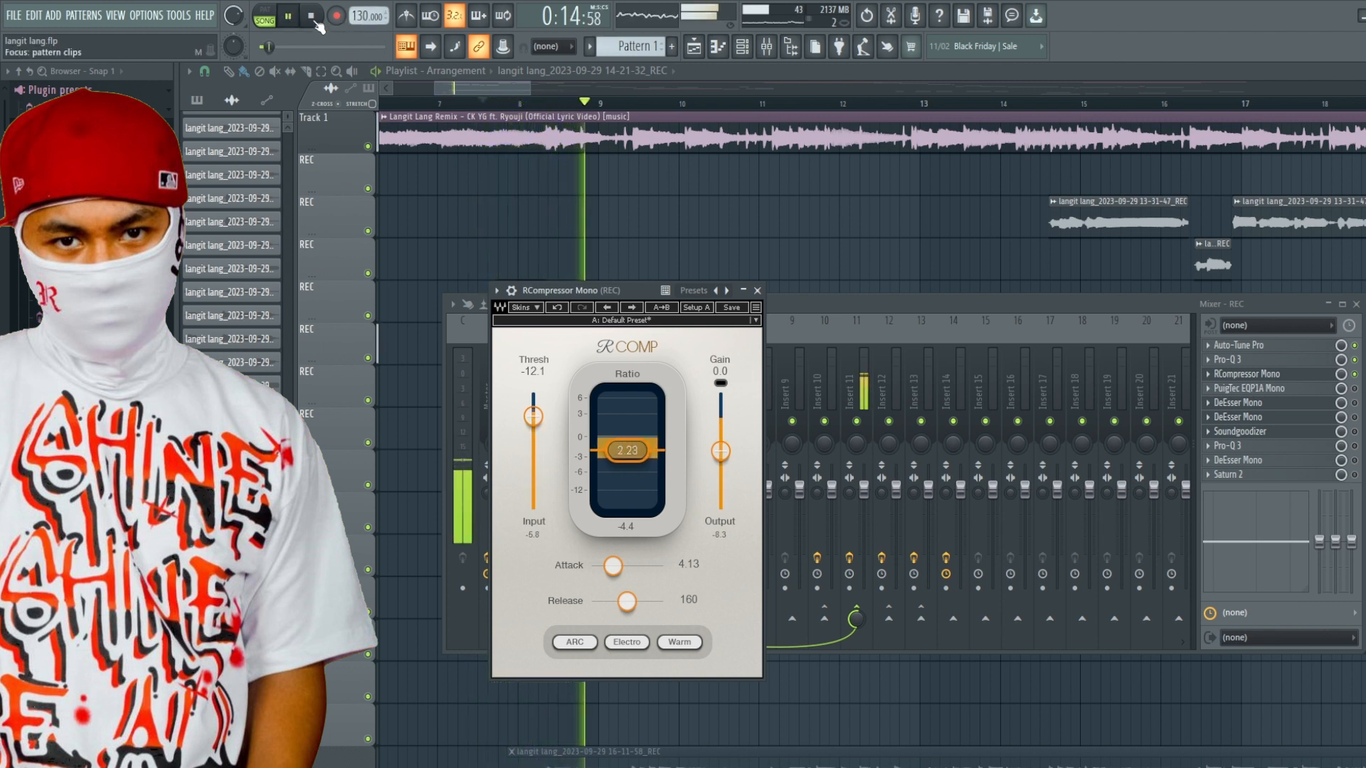
left_click(313, 20)
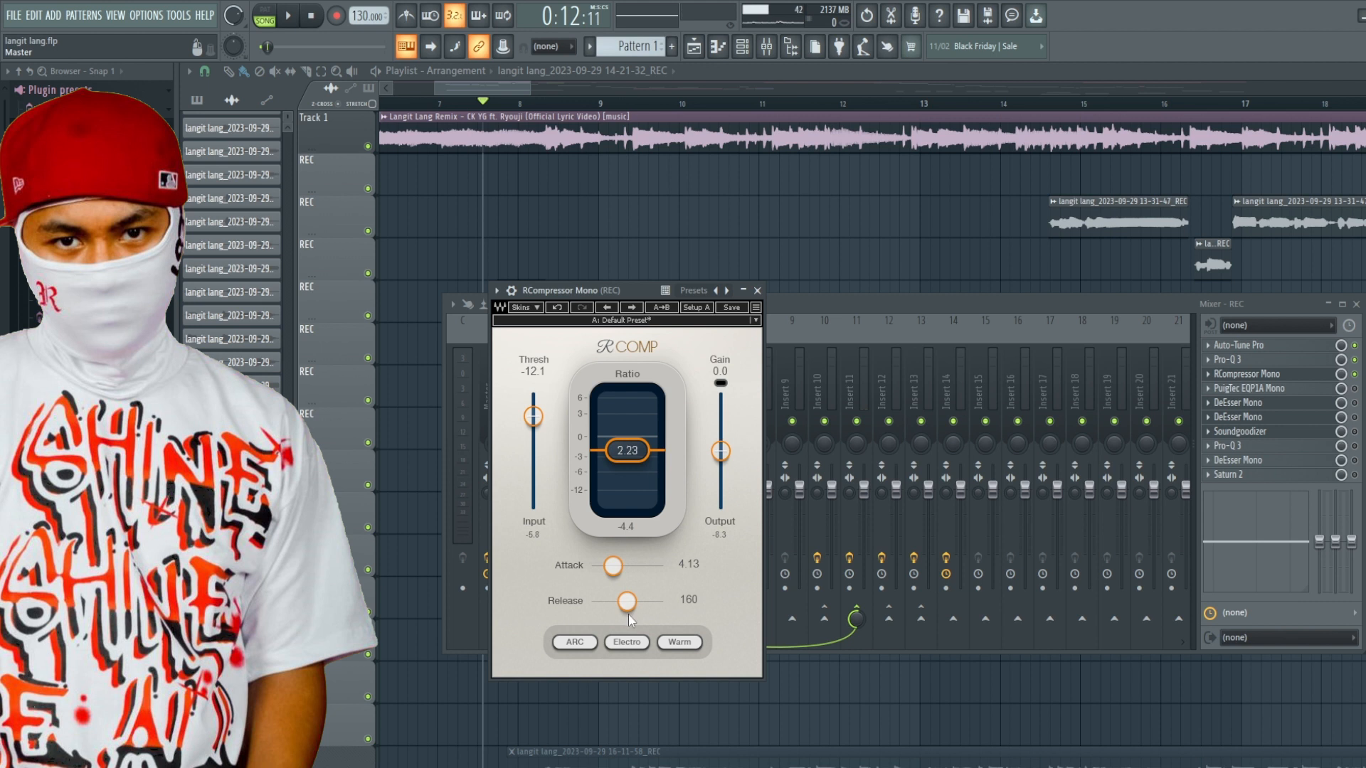
left_click(288, 16)
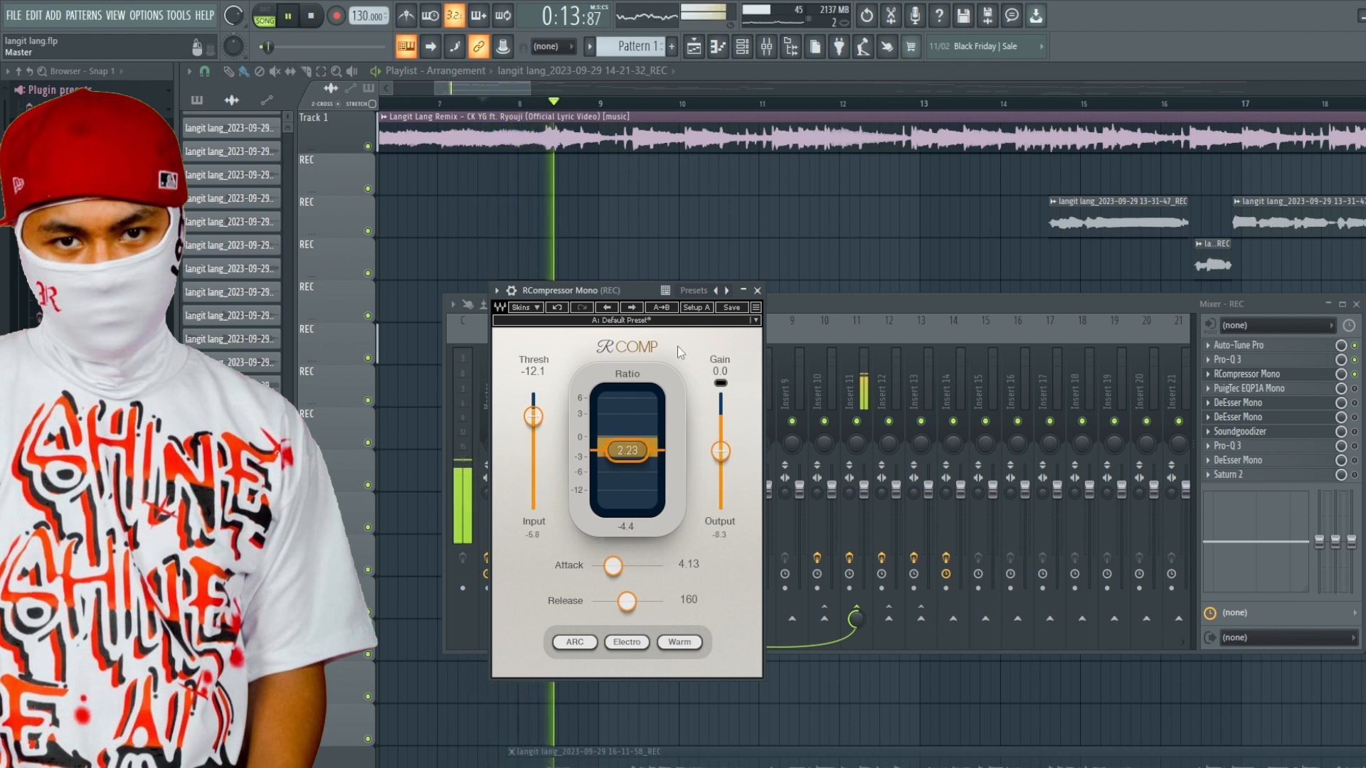
left_click(311, 16)
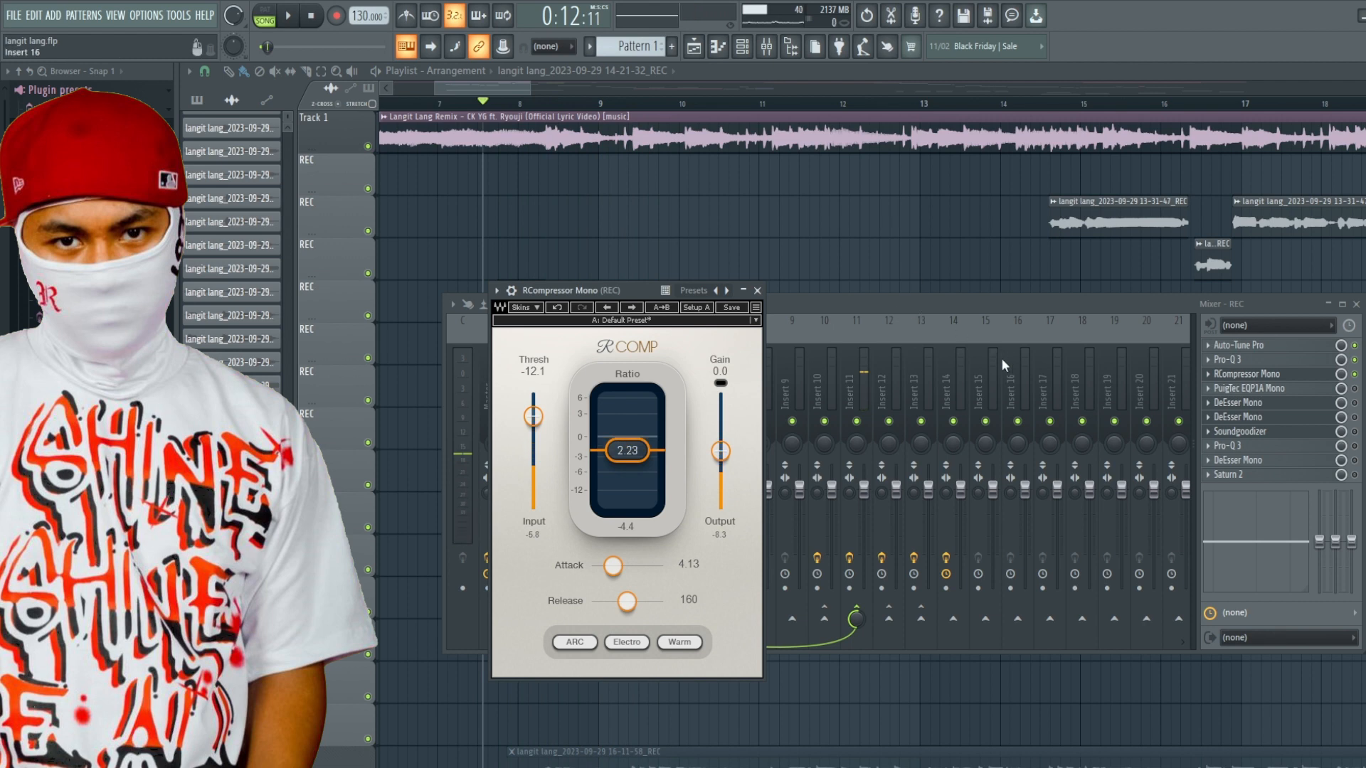
Compare the vocal with RCompressor Mono bypassed and enabled during playback, then stop and close the compressor
left_click(1355, 374)
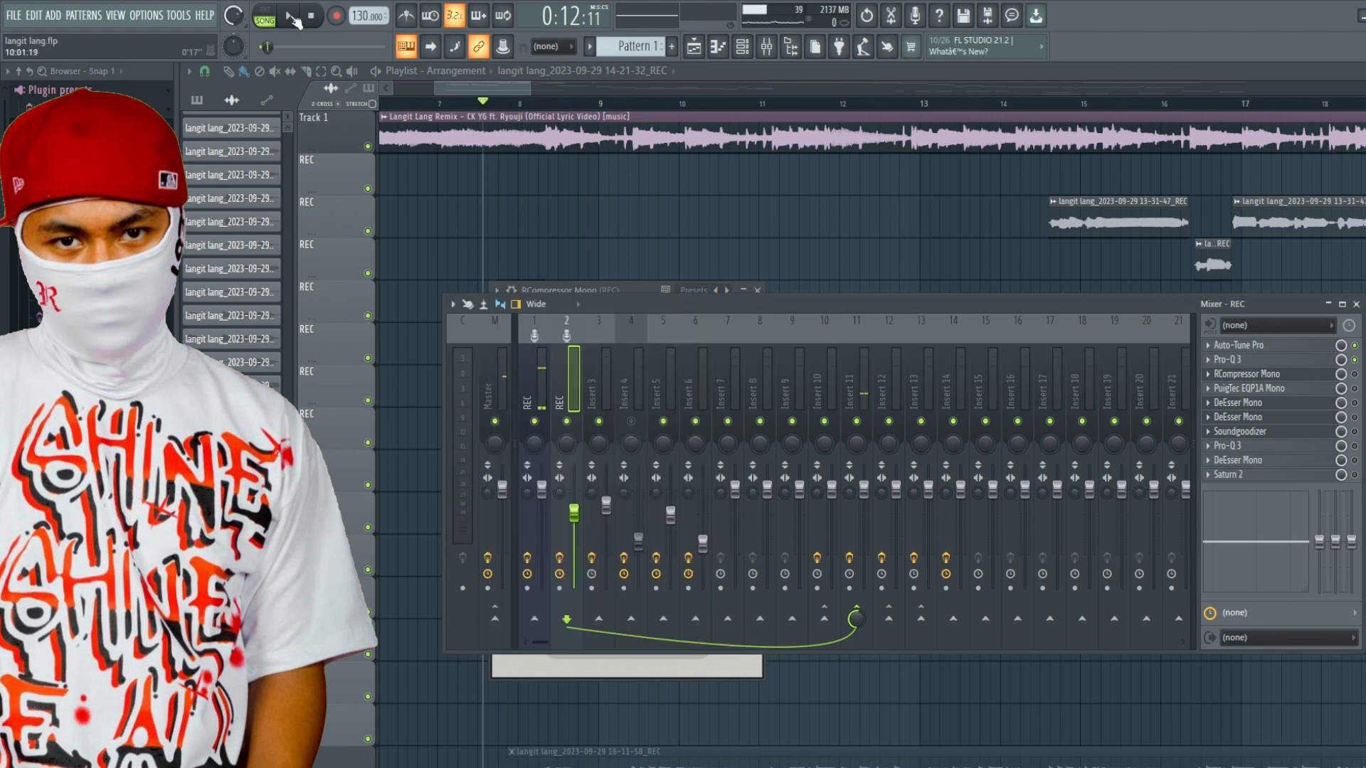
left_click(292, 17)
left_click(1252, 389)
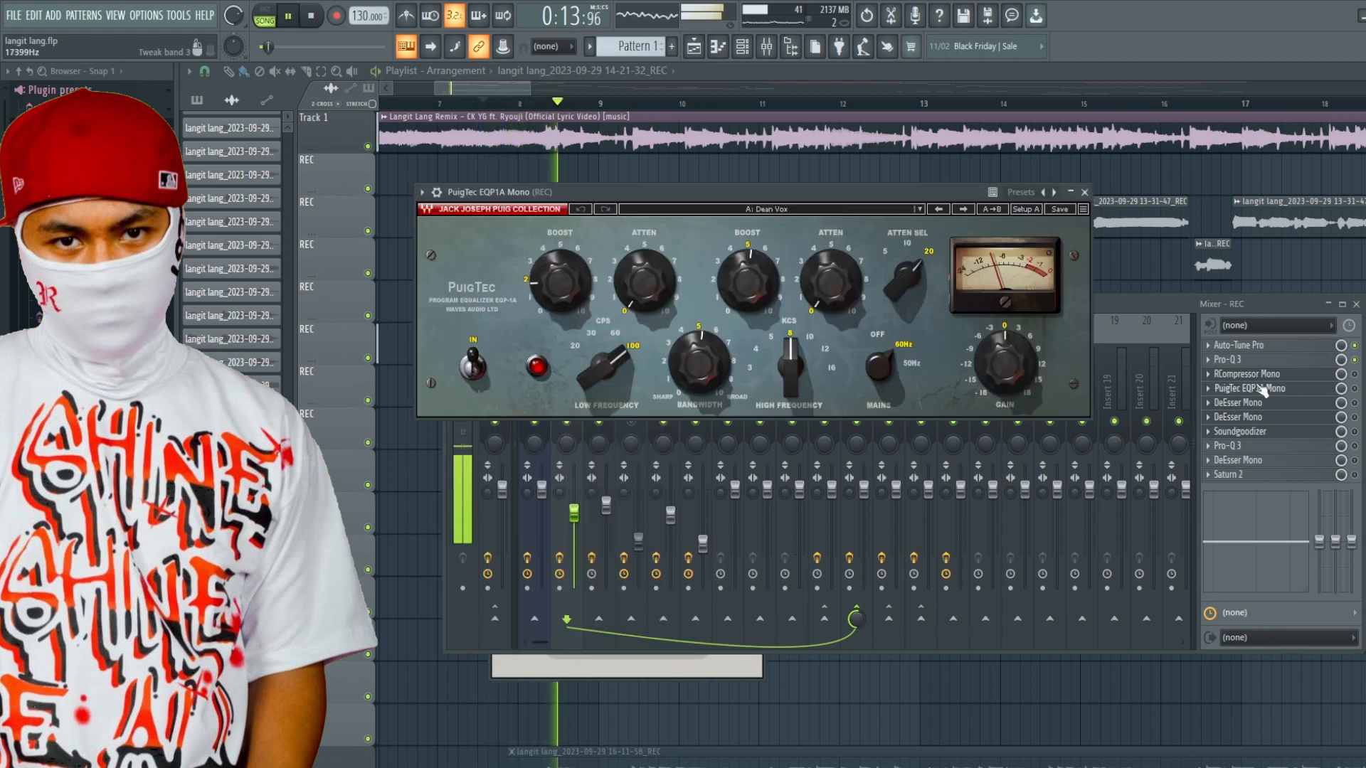
left_click(1248, 374)
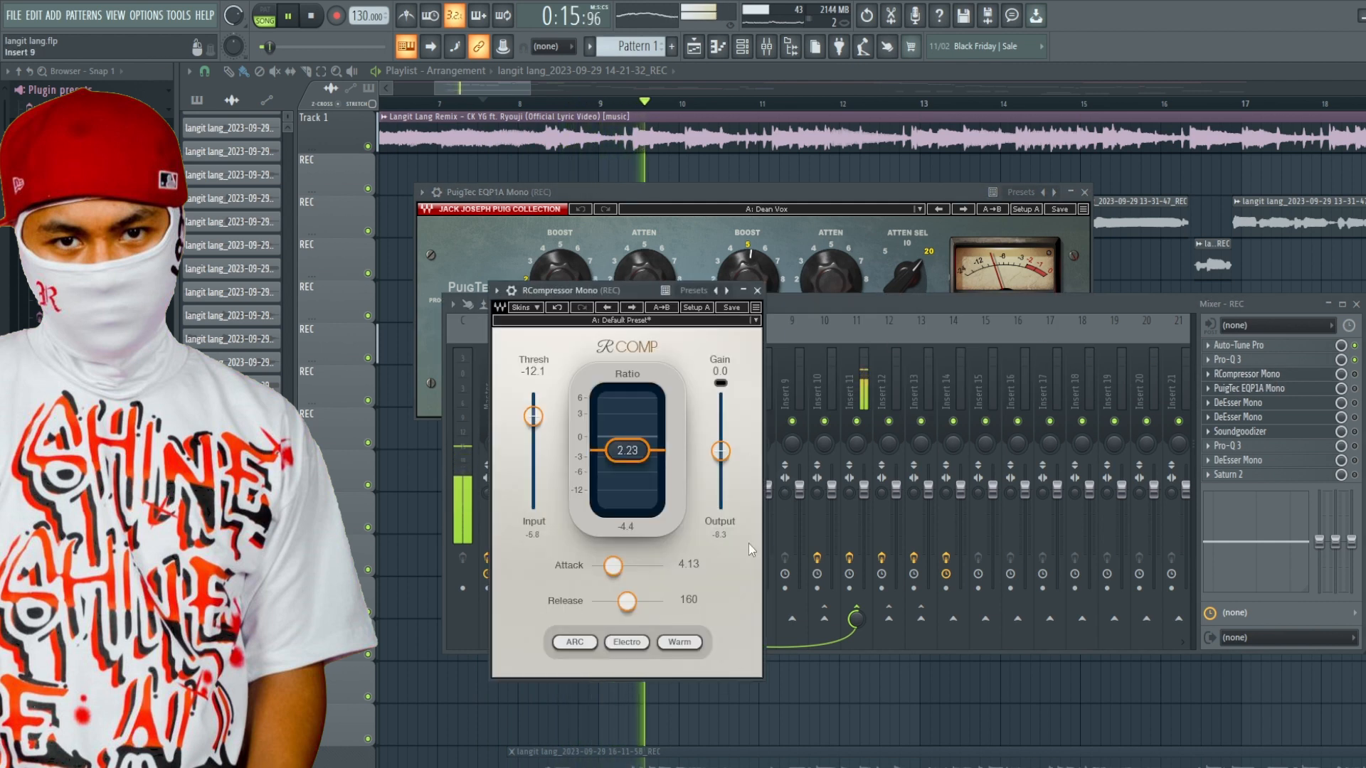
left_click(1354, 374)
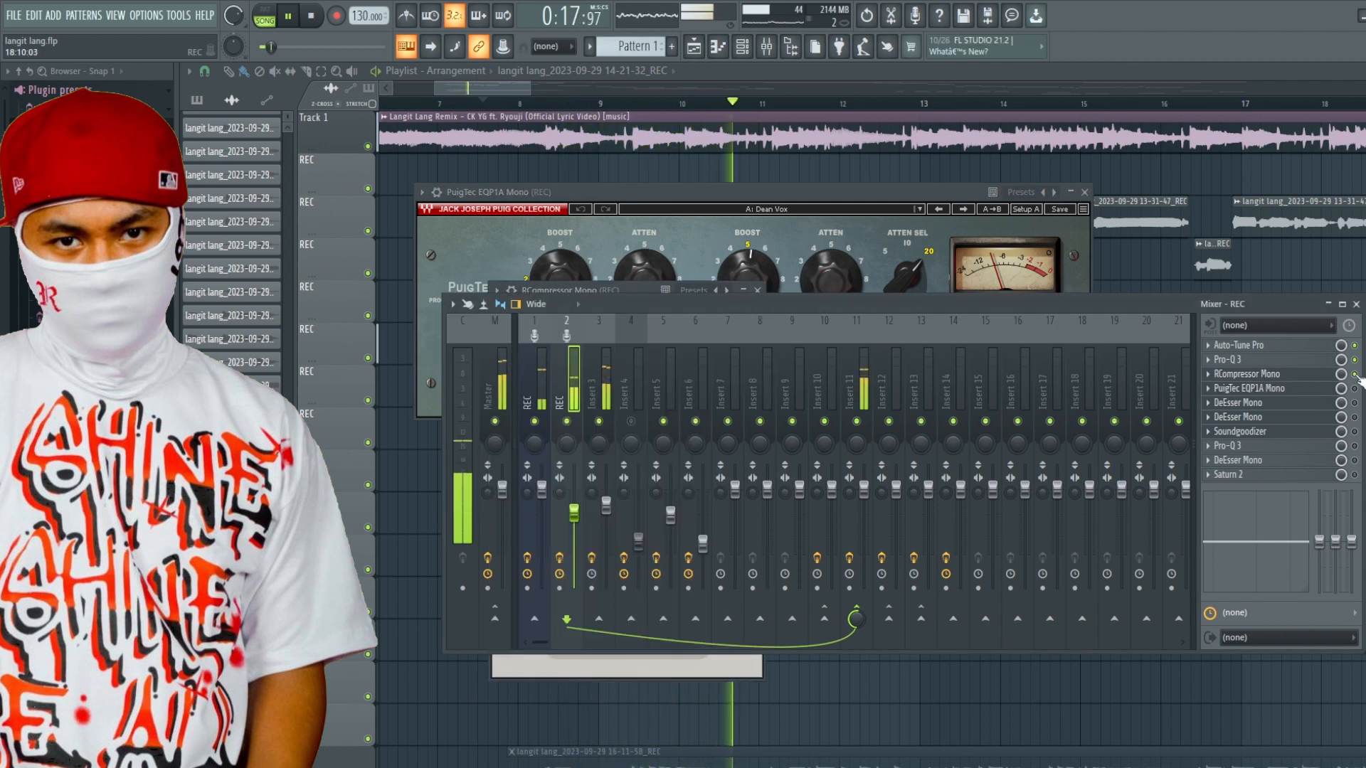
left_click(662, 669)
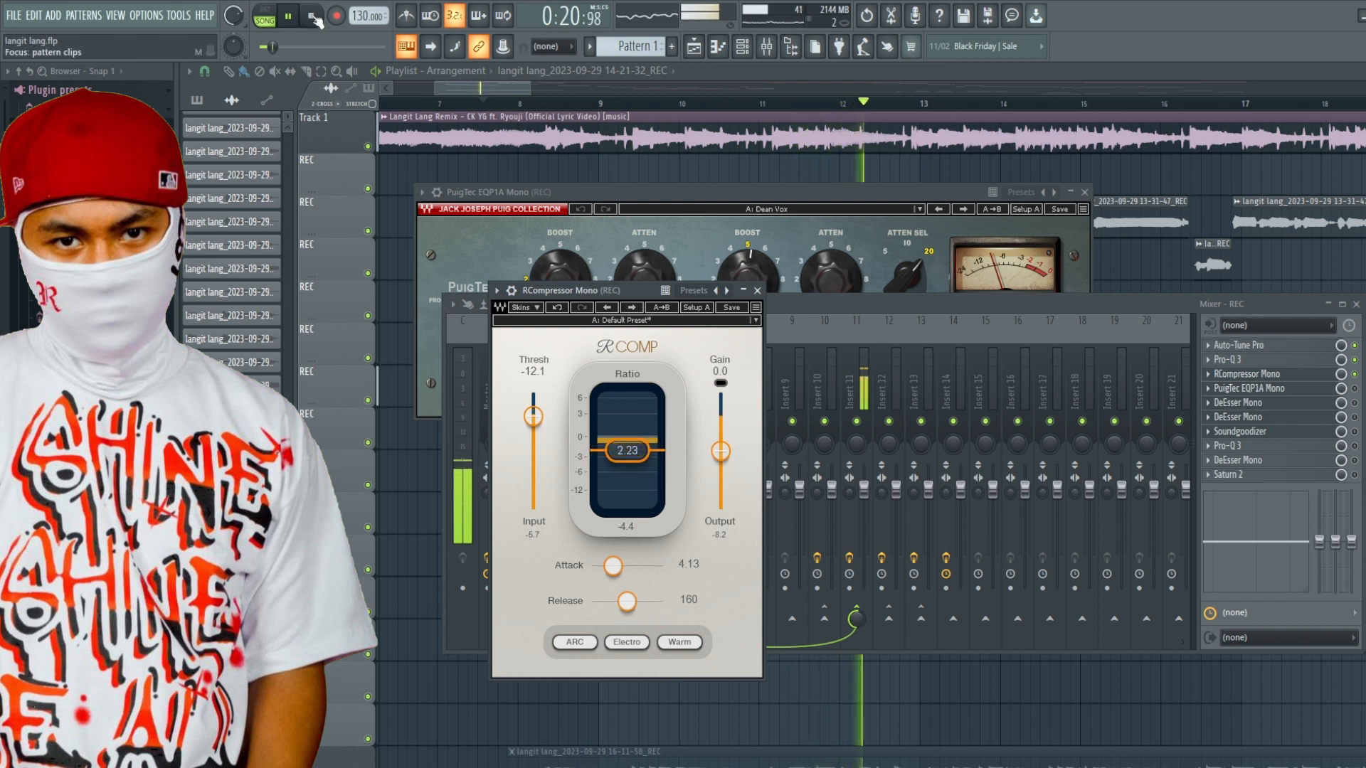
key("space")
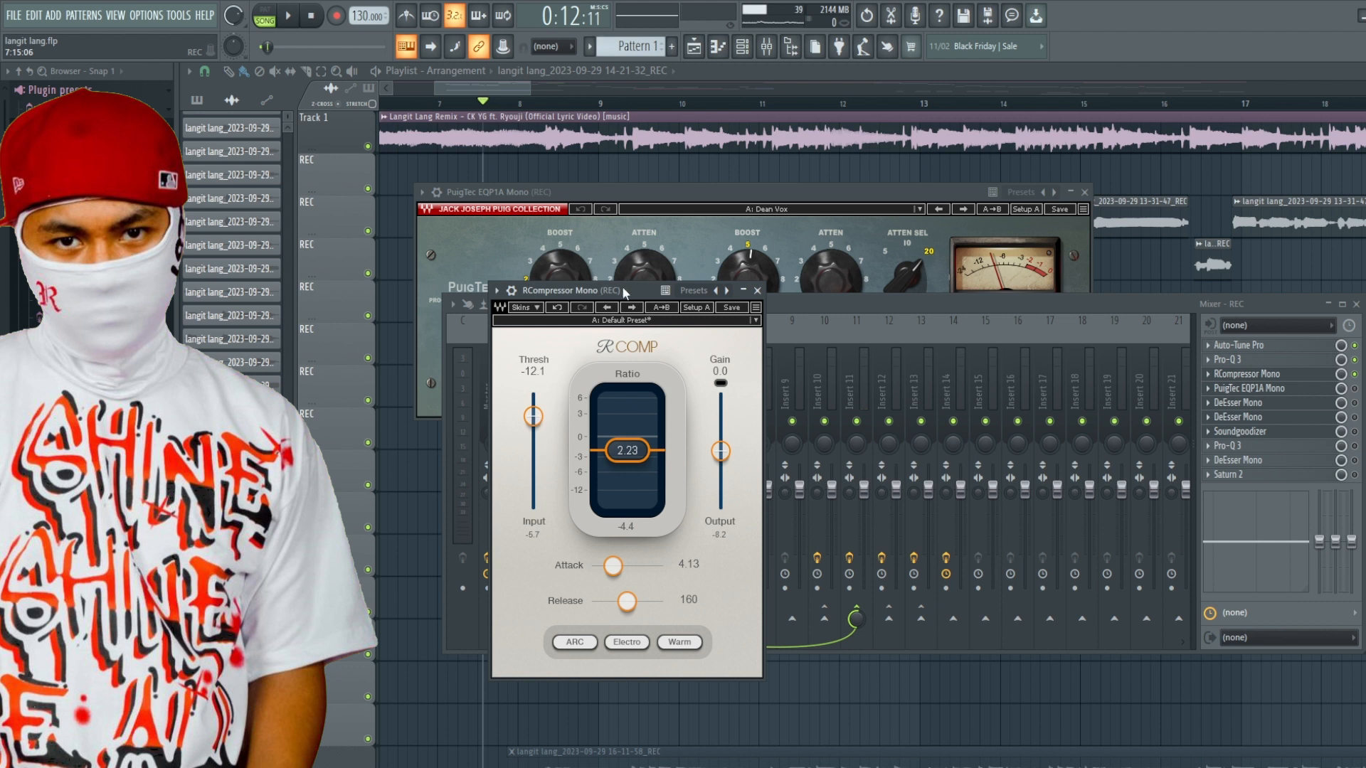
left_click(757, 290)
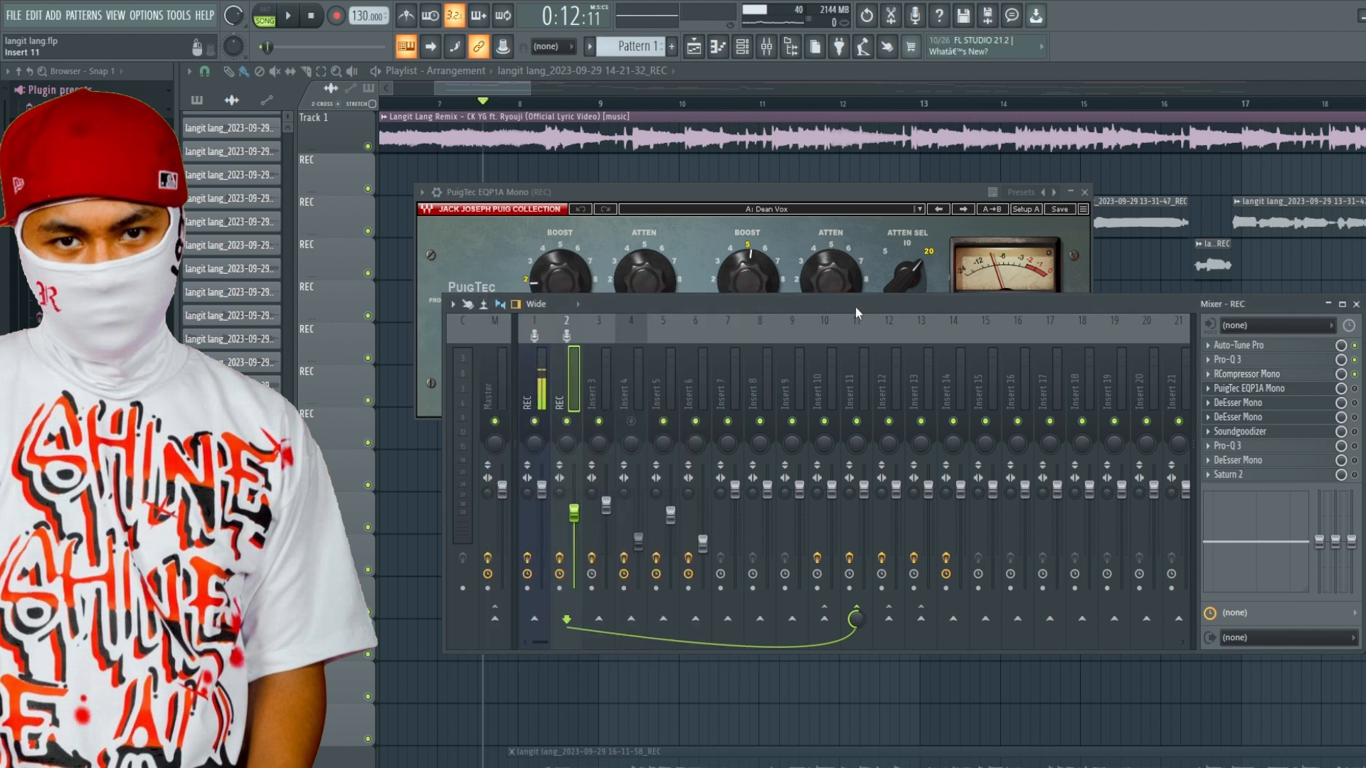
Enable PuigTec EQP1A Mono on the vocal track and place its window over the mixer to review its Dean Vox settings
left_click(745, 191)
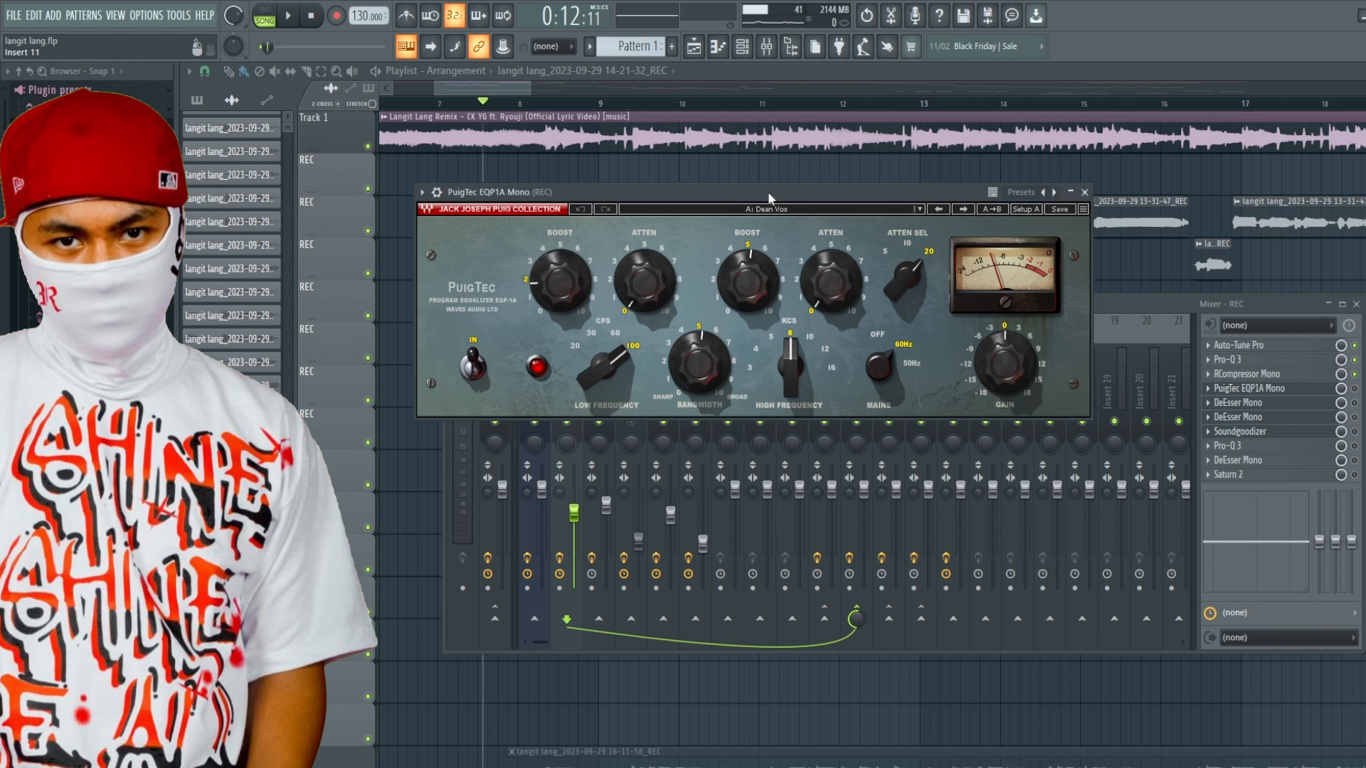
left_click_drag(766, 191, 704, 195)
left_click(1358, 391)
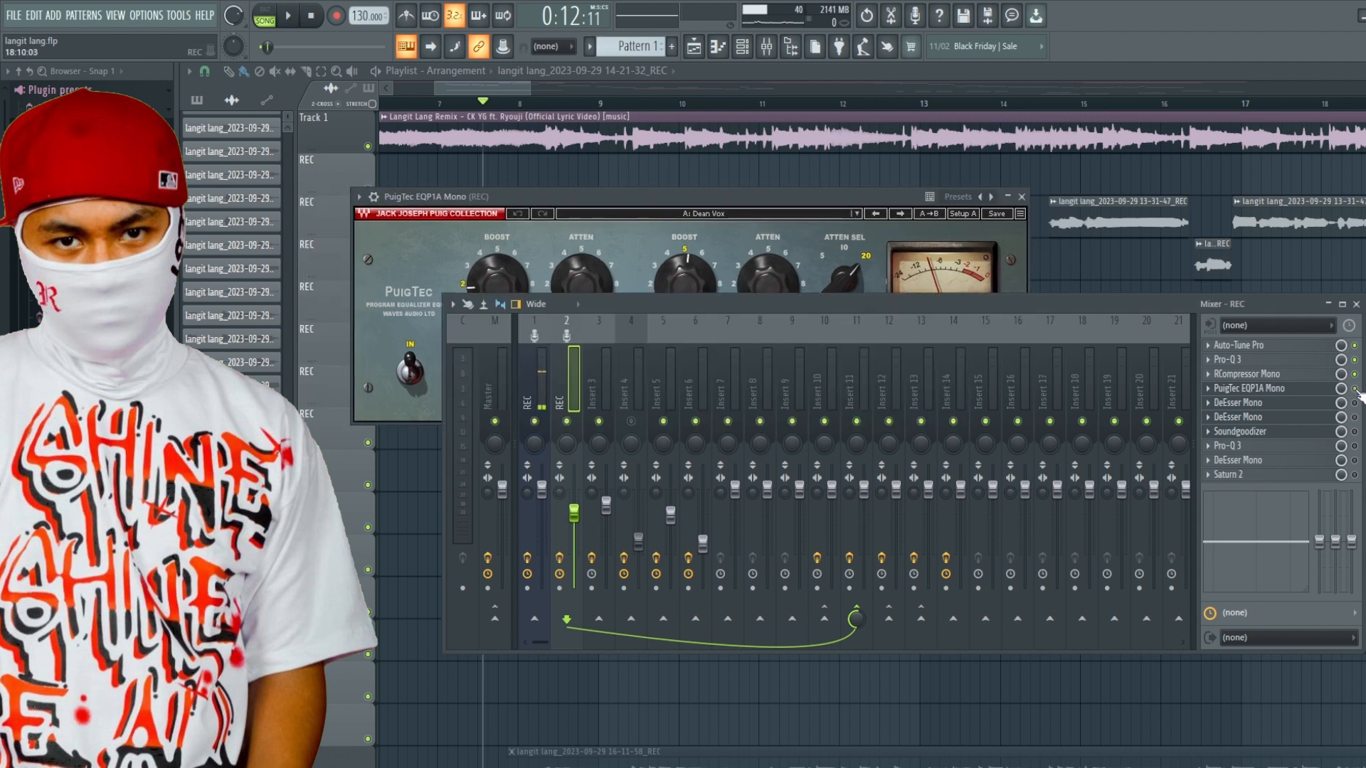
left_click(689, 211)
left_click_drag(689, 209, 785, 356)
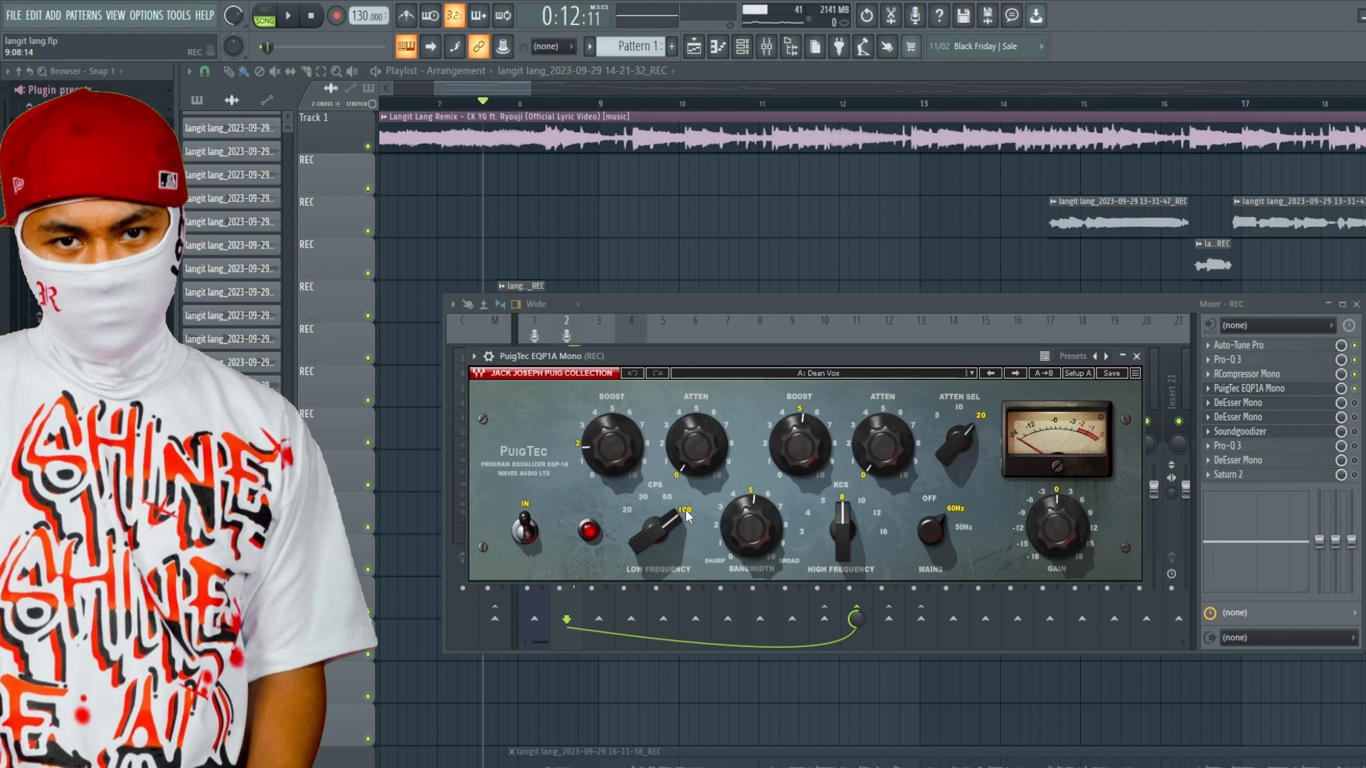
left_click(590, 456)
left_click_drag(802, 420, 802, 419)
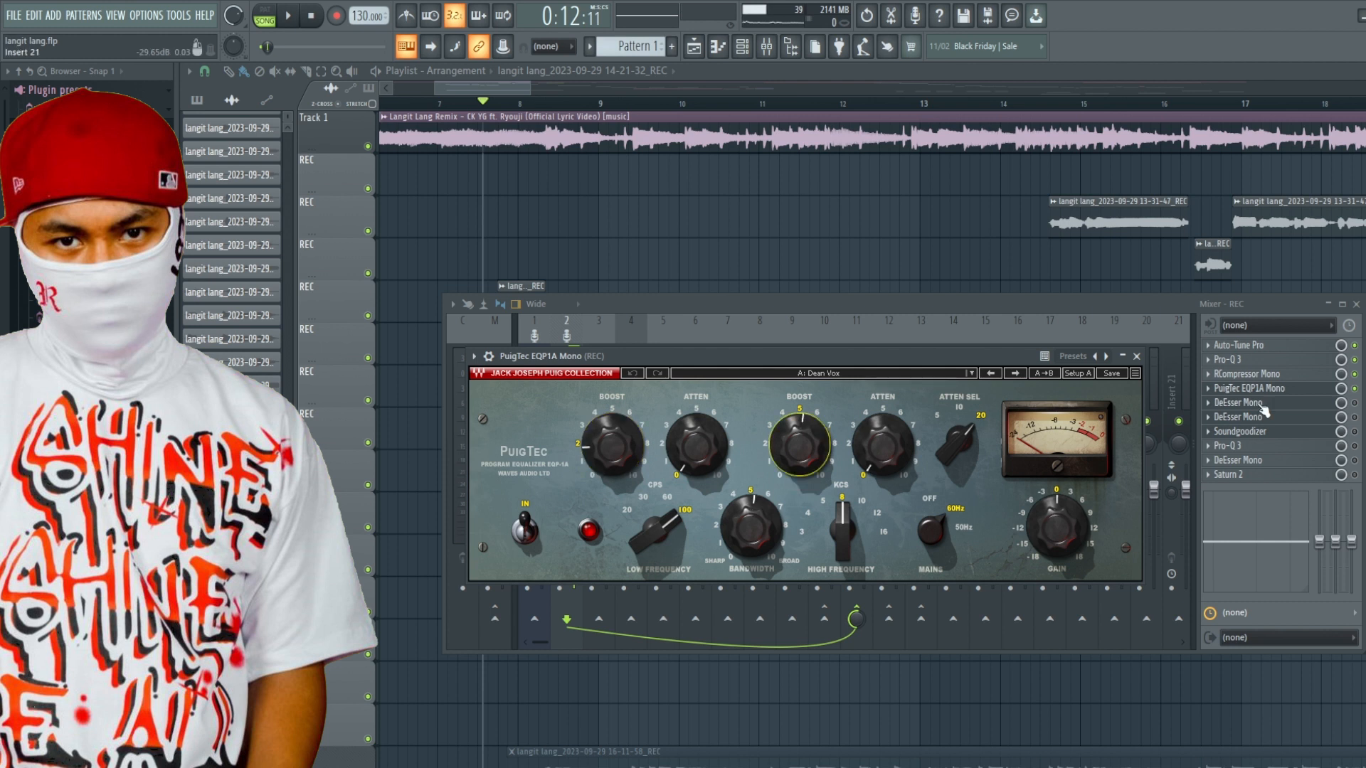
Play the song and toggle PuigTec EQP1A Mono to compare its effect on the vocal, then stop with it enabled
left_click(288, 23)
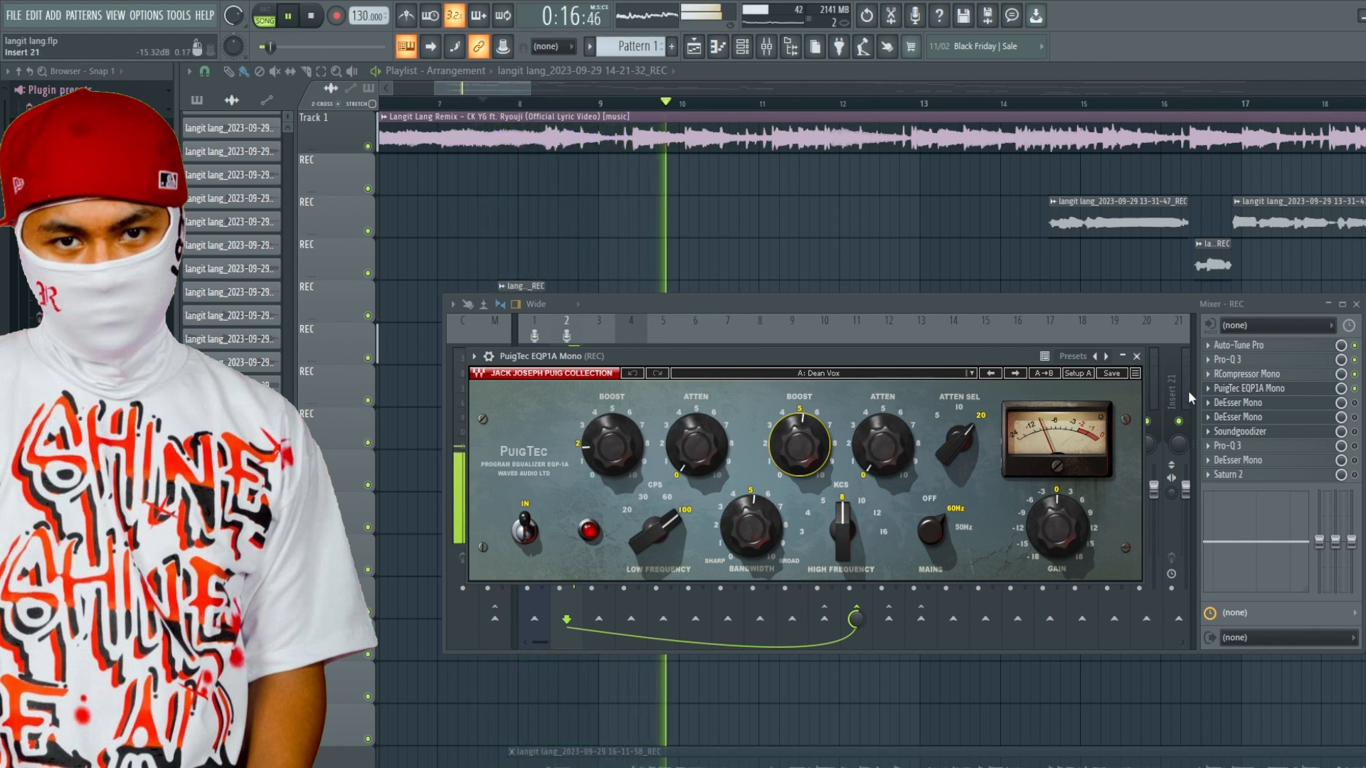
left_click(1357, 391)
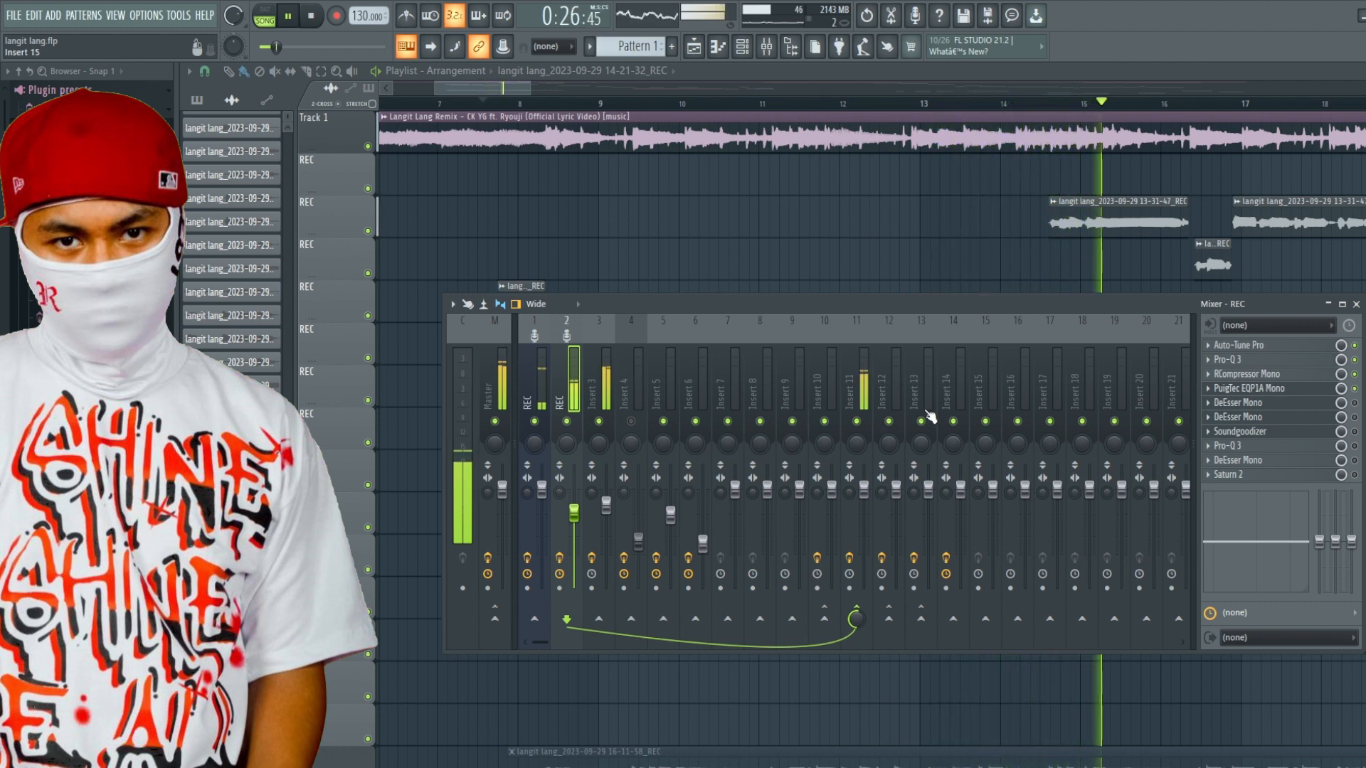
left_click(311, 18)
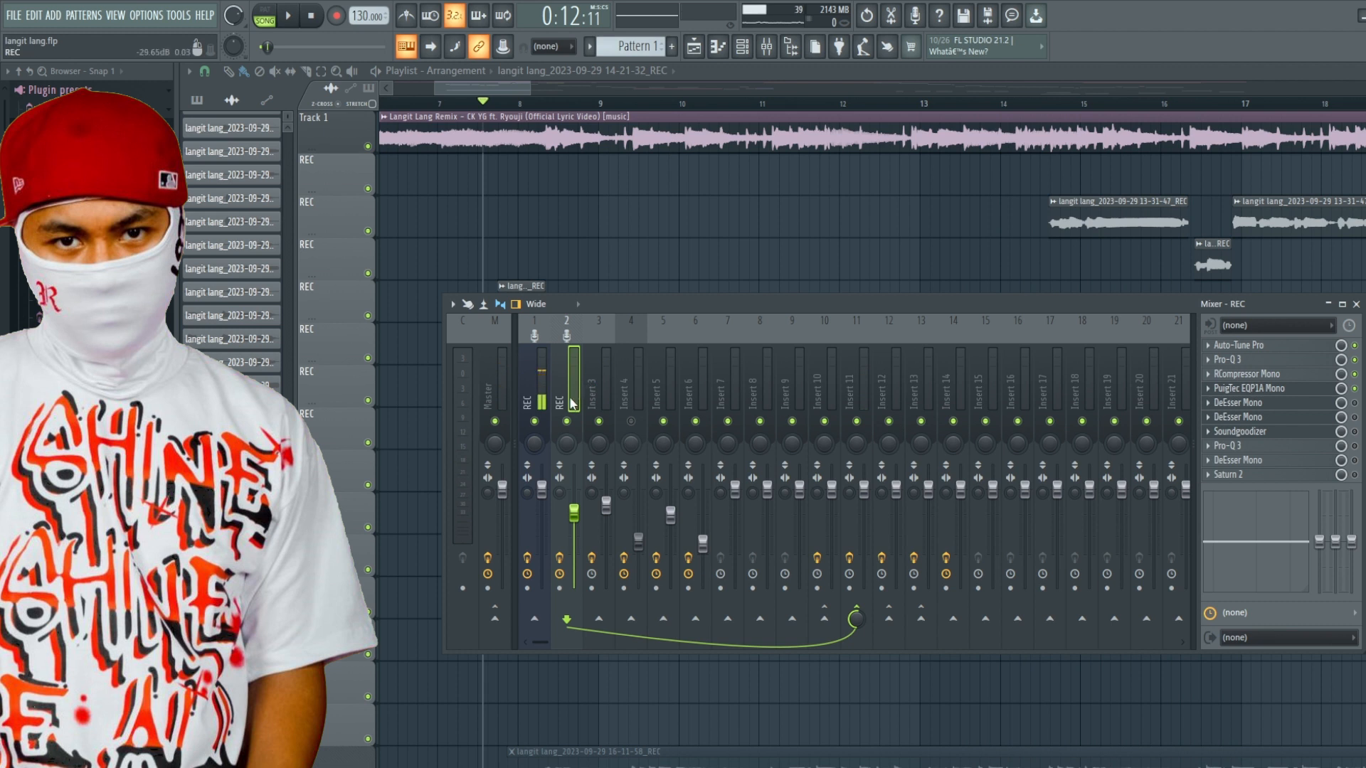
Play the song again through the chain up to PuigTec EQP1A Mono, then stop and save the project
left_click(288, 17)
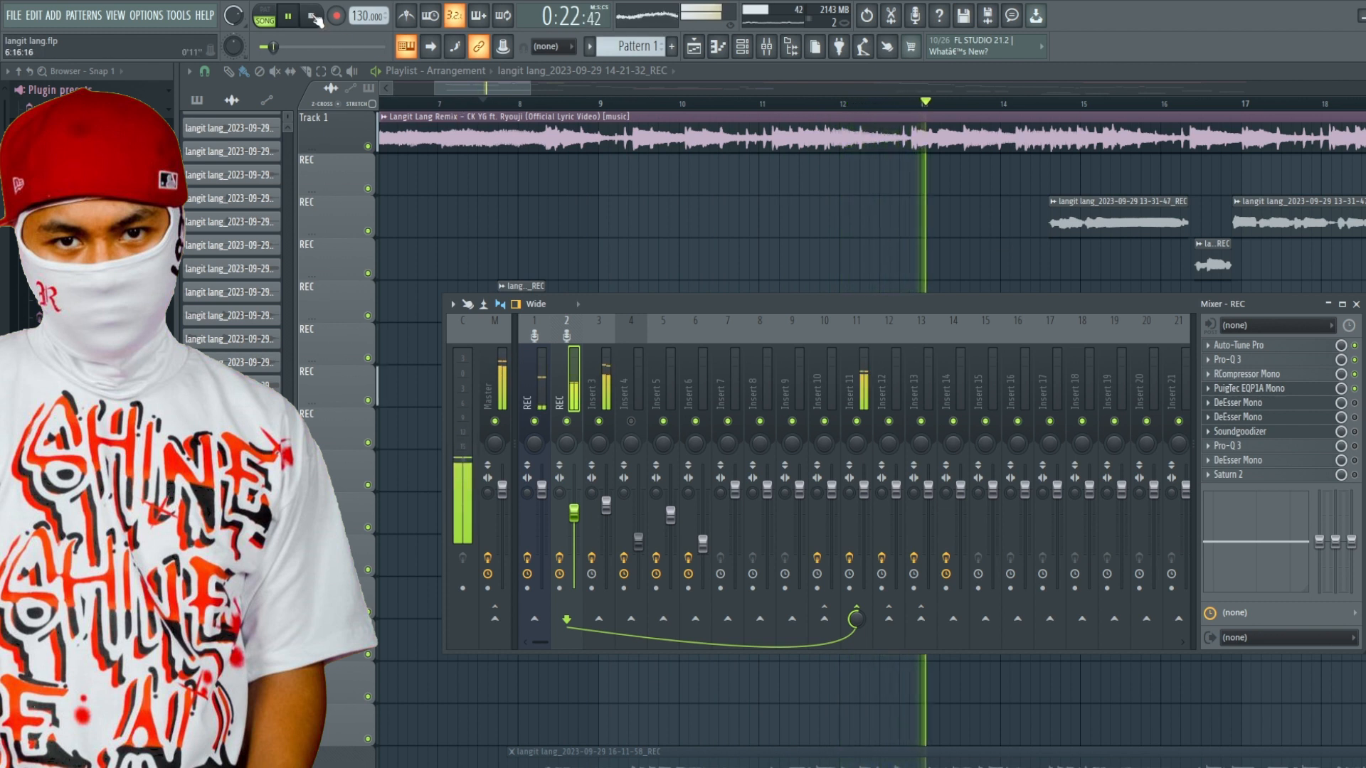
key("space")
key("ctrl+s")
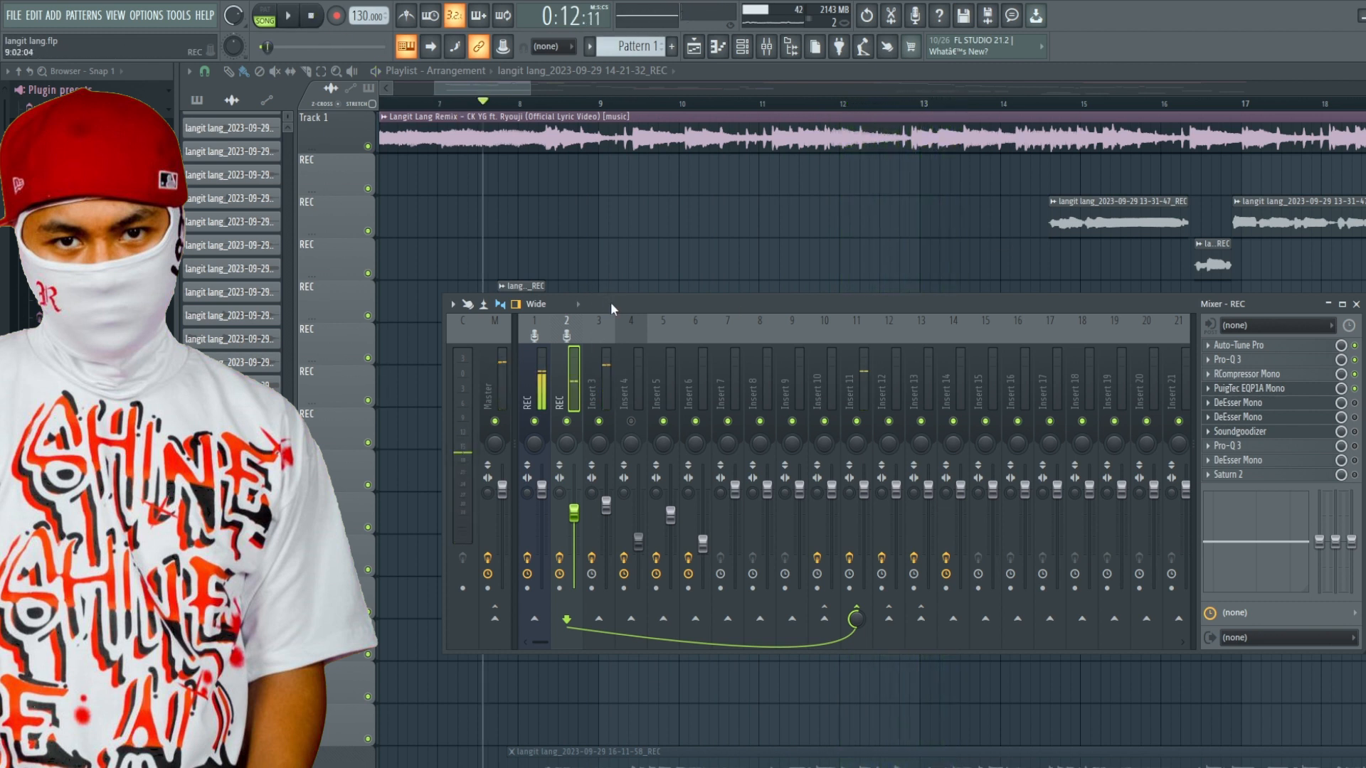
Reposition the mixer, then review the settings of PuigTec EQP1A Mono and the first Pro-Q 3, closing each plugin
left_click_drag(610, 304, 569, 295)
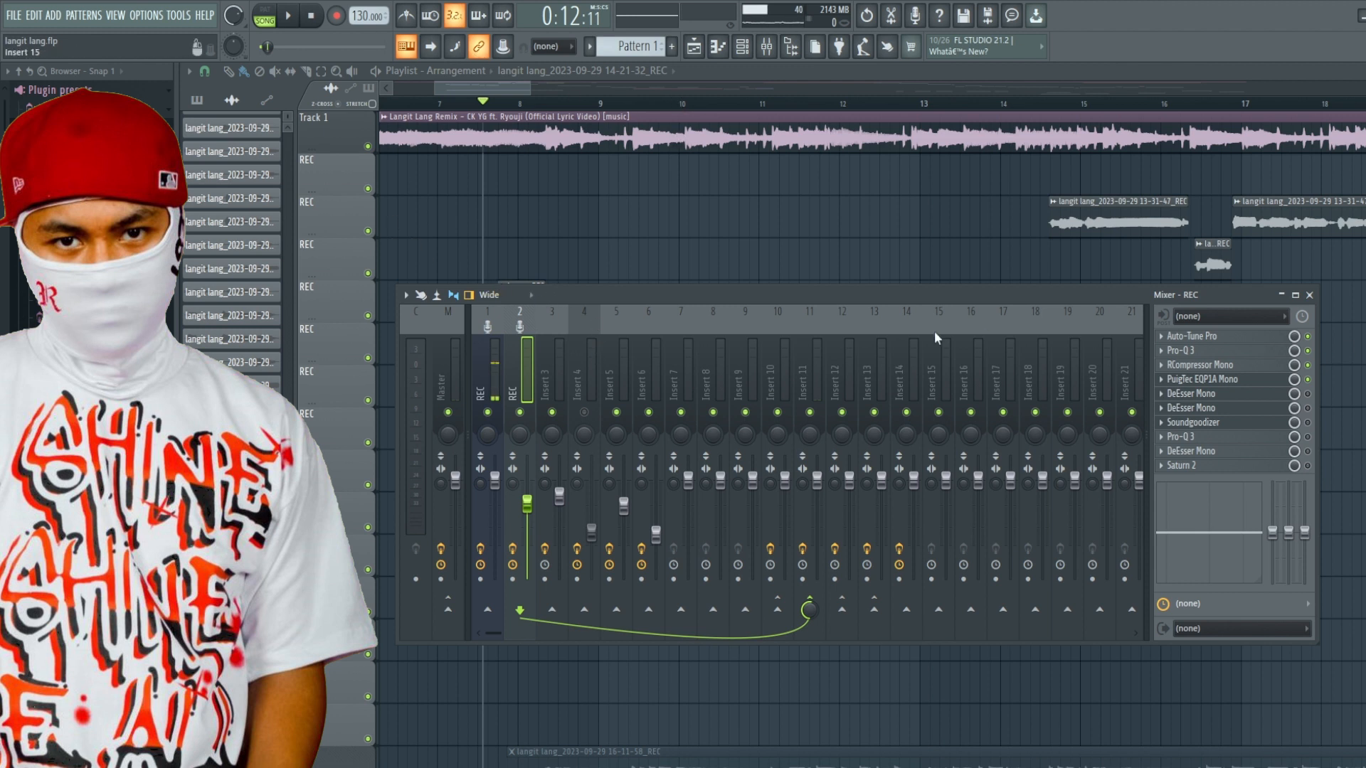
left_click_drag(989, 299, 916, 307)
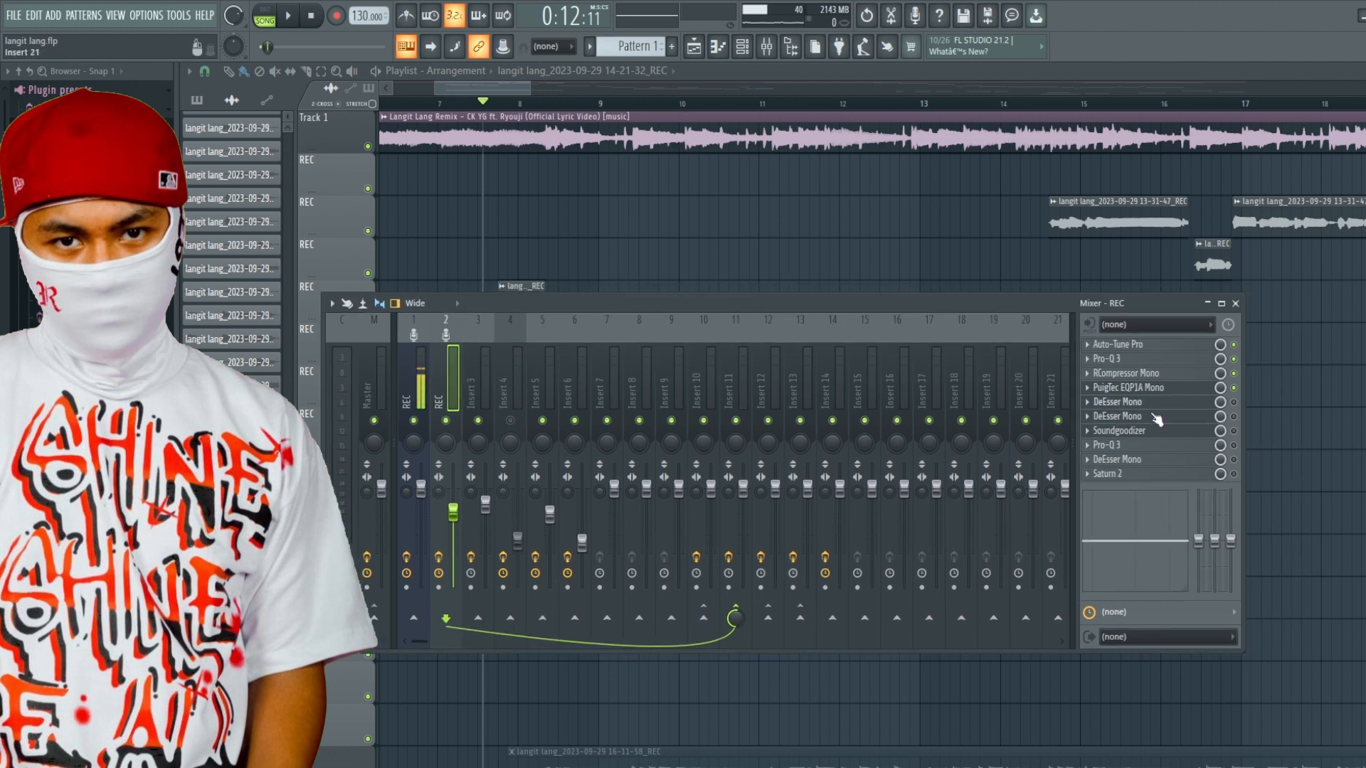
left_click(1142, 388)
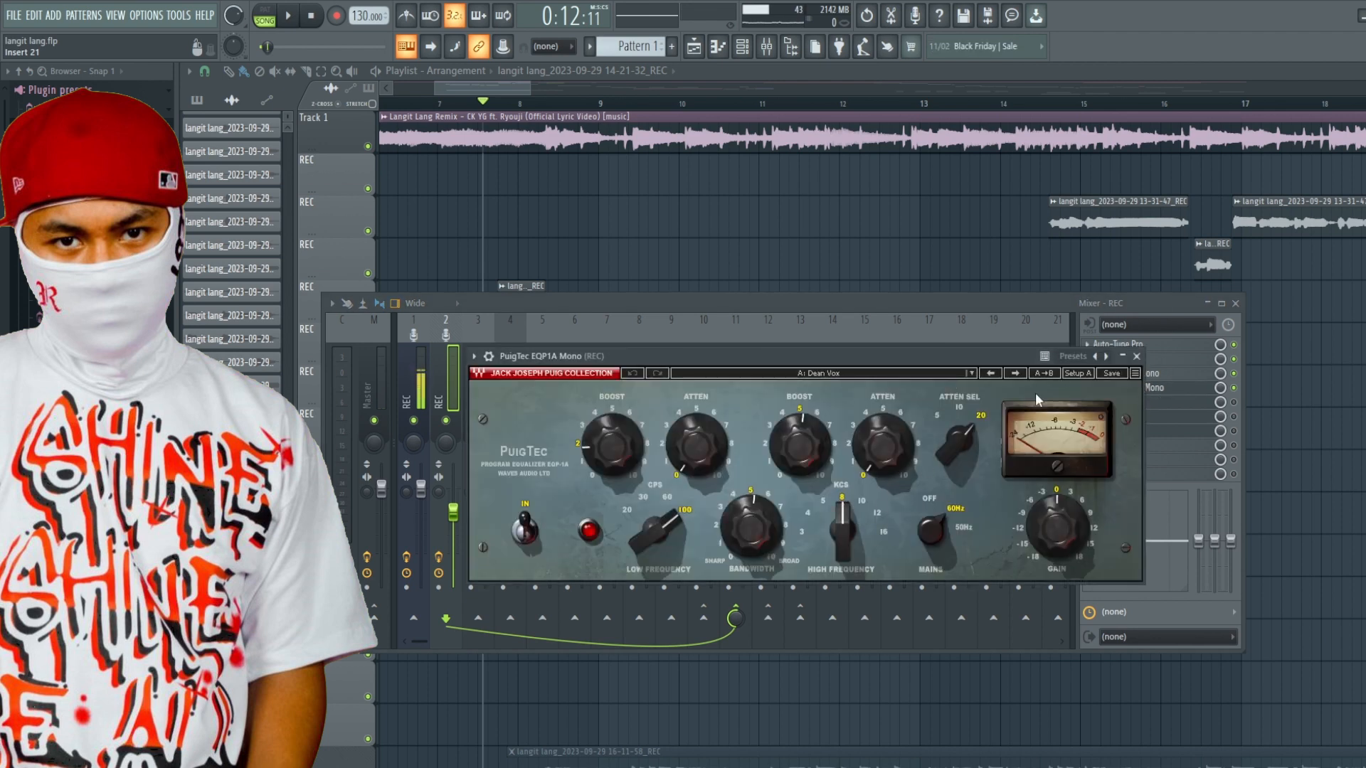
left_click(1136, 356)
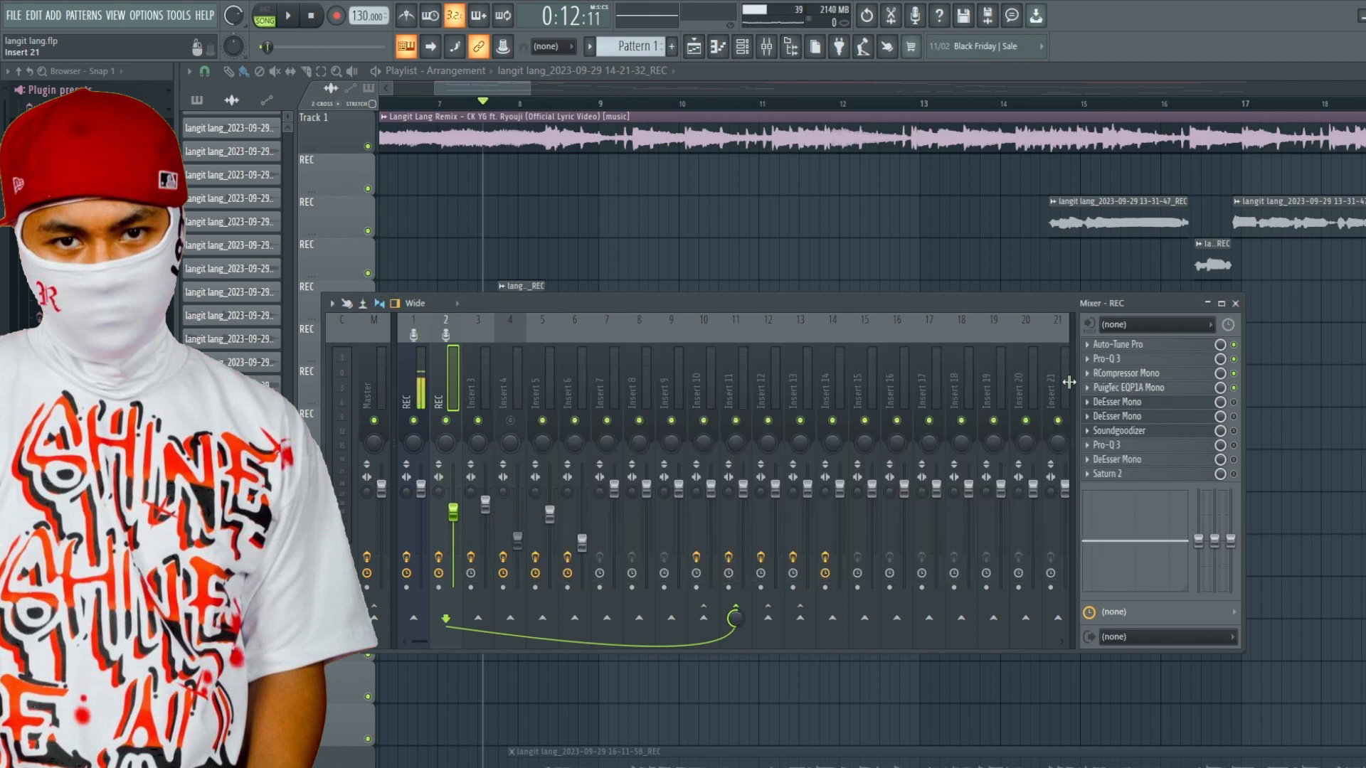
left_click(1109, 359)
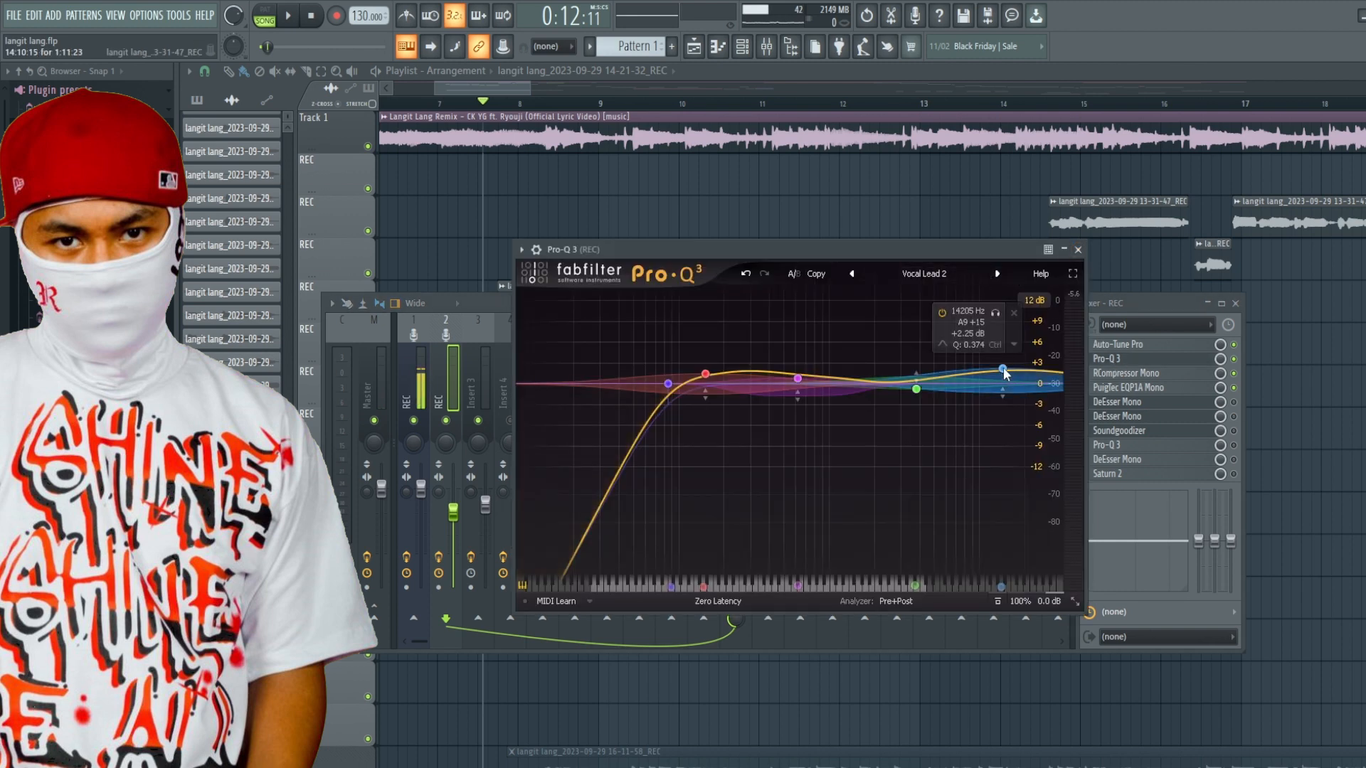
left_click(1078, 250)
Bring up the first DeEsser Mono on the vocal track and place its window over the mixer to review its threshold and frequency settings
left_click(1132, 404)
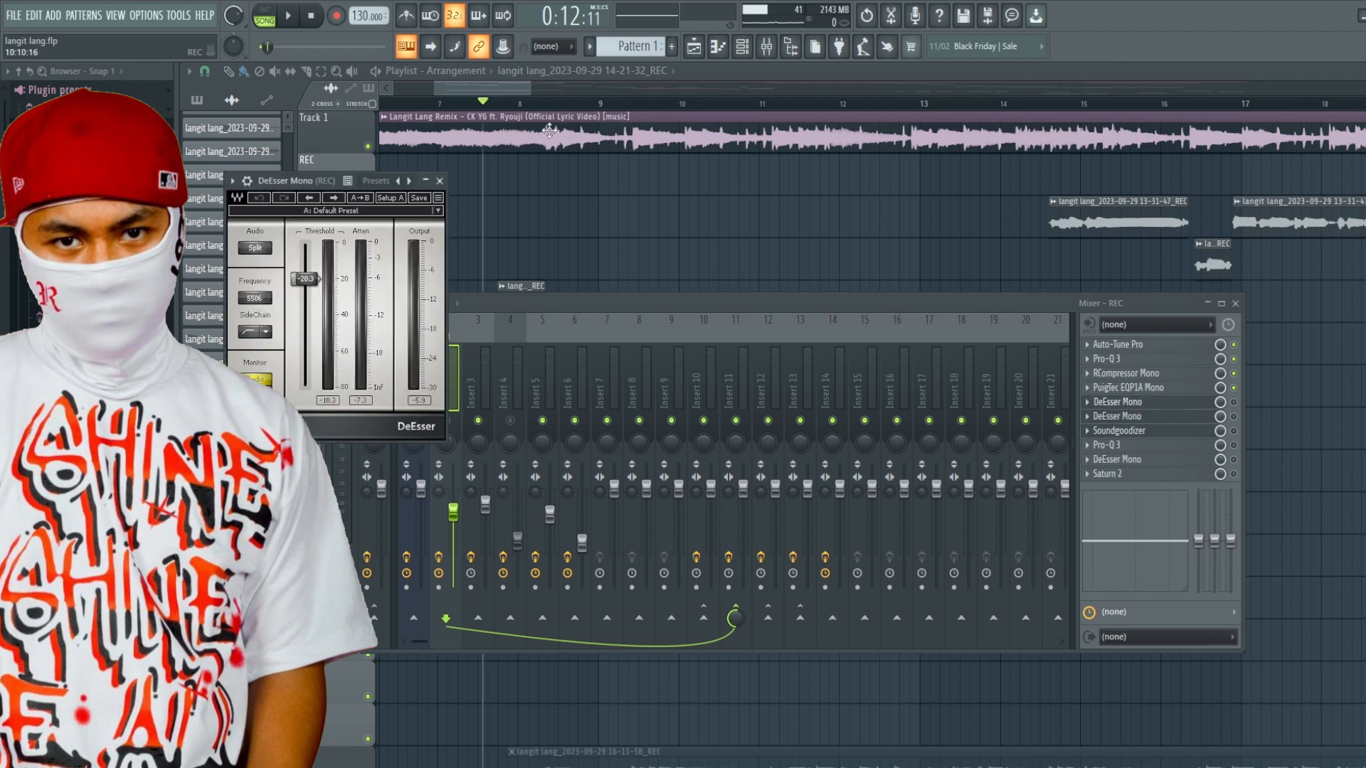
left_click_drag(312, 186, 1030, 212)
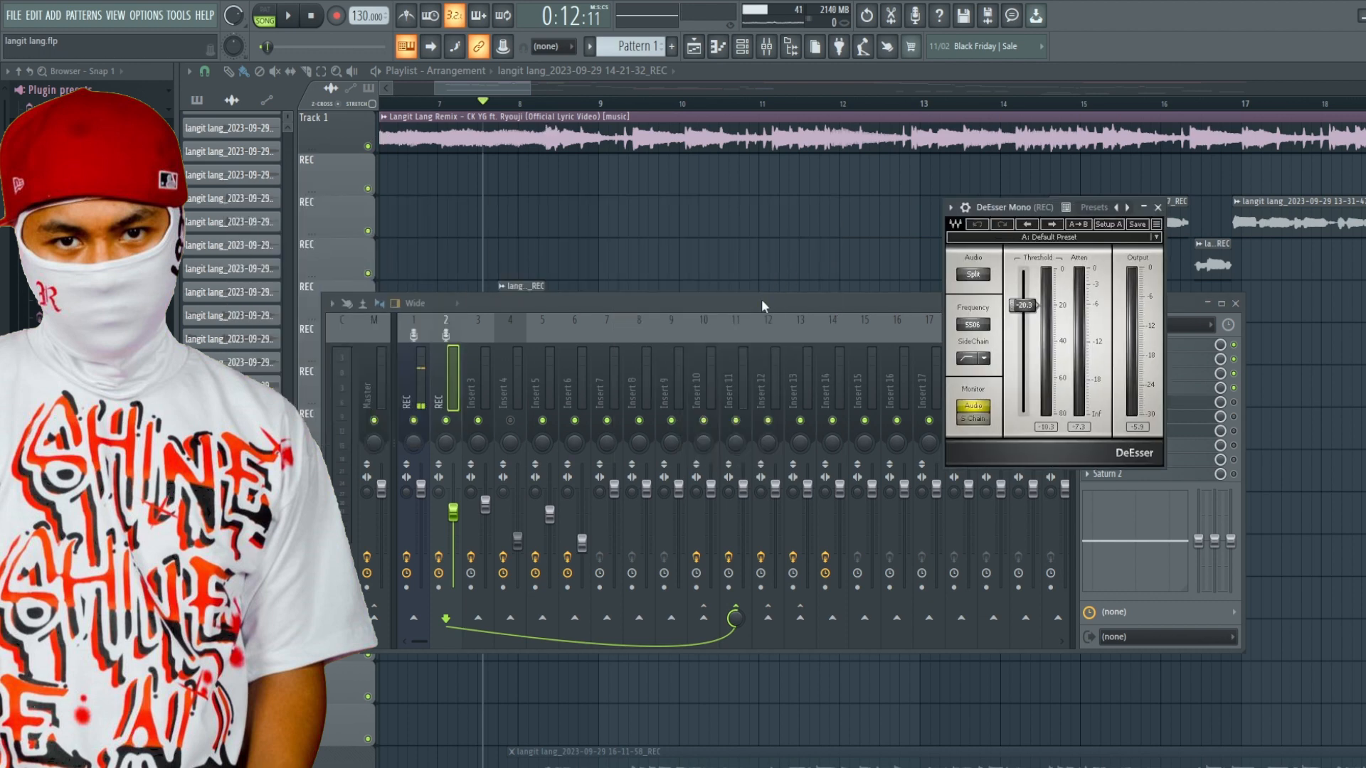
left_click_drag(761, 302, 785, 303)
left_click(1003, 210)
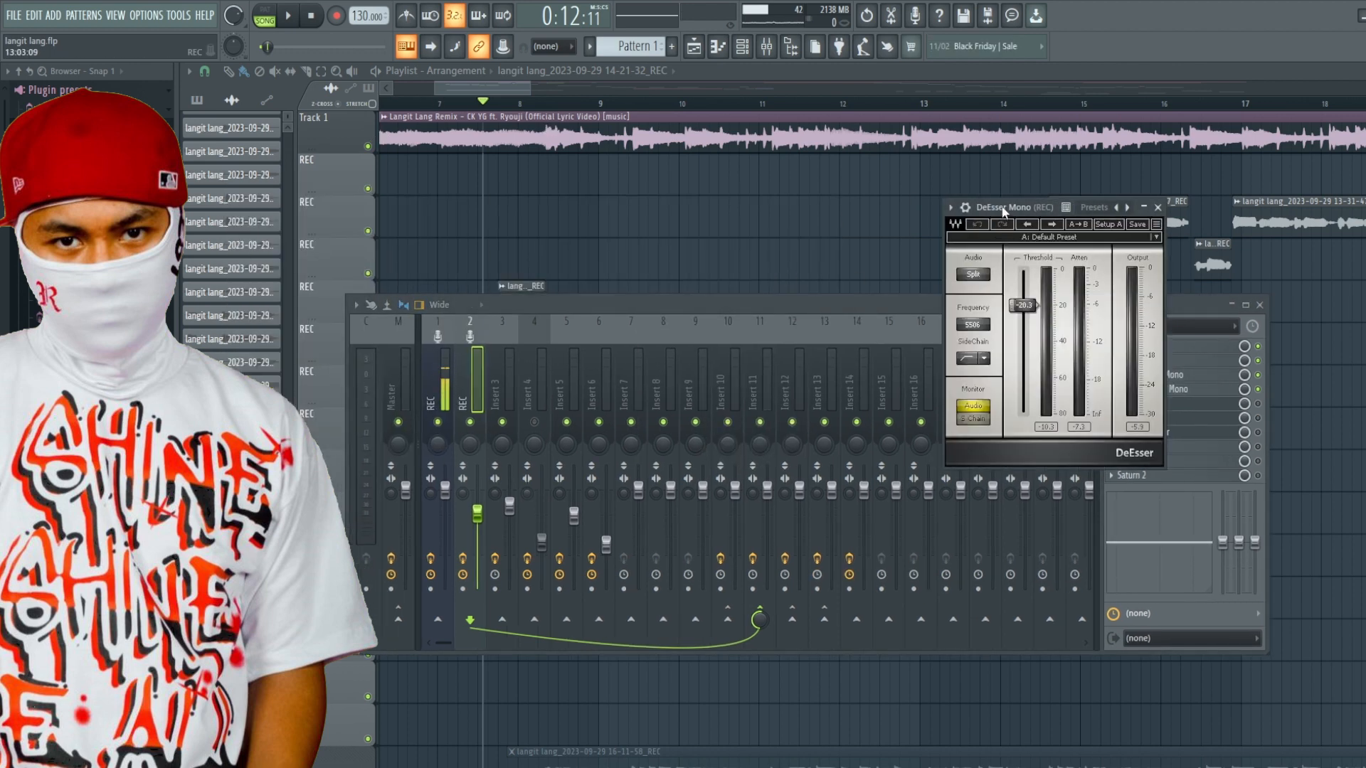
left_click_drag(1003, 213, 981, 252)
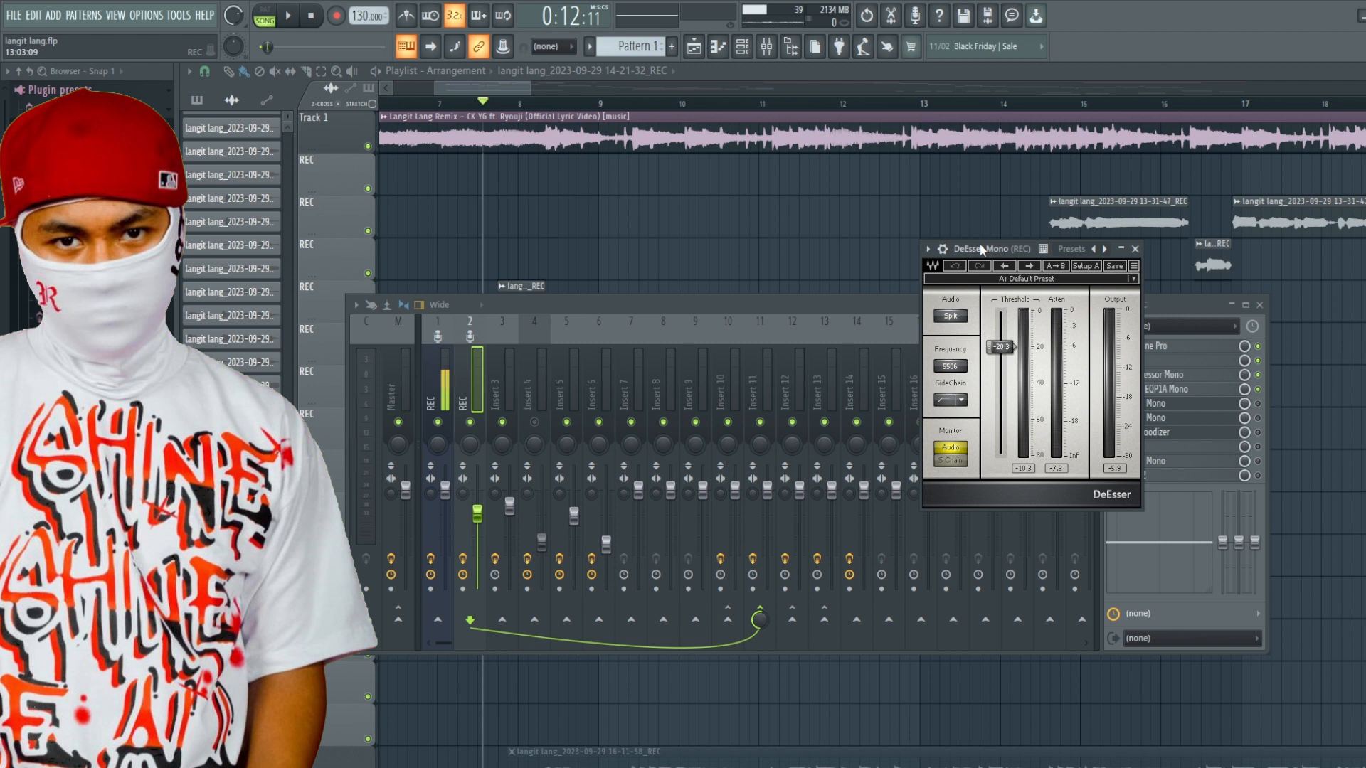
left_click_drag(968, 254, 966, 266)
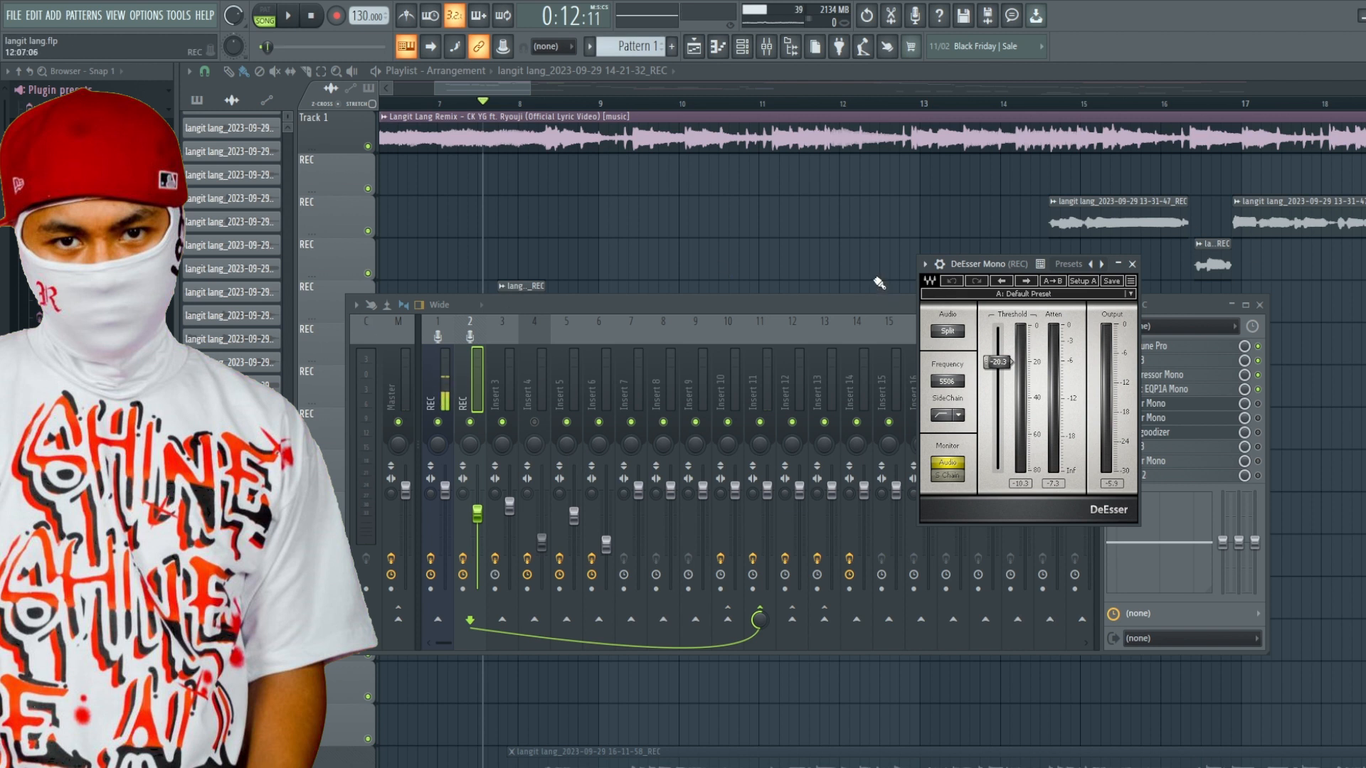
left_click_drag(959, 266, 958, 276)
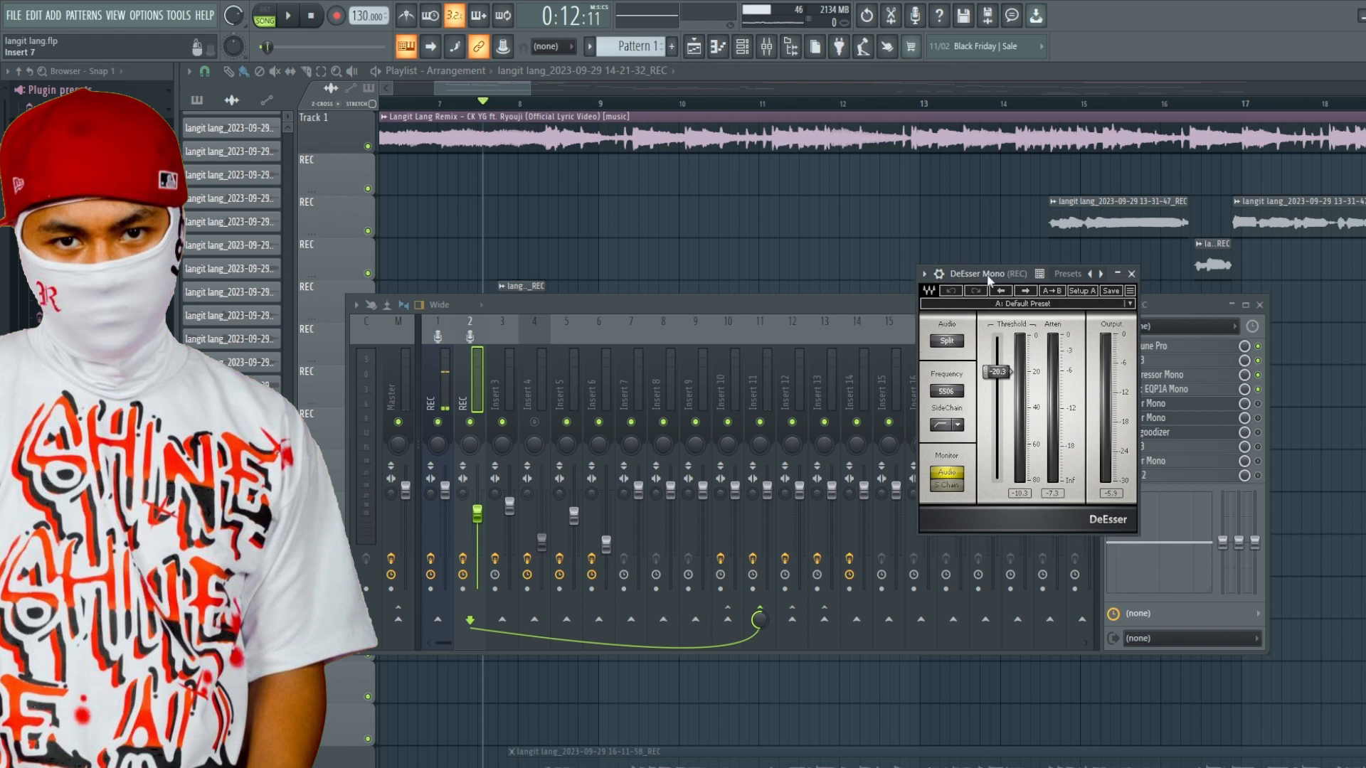
left_click_drag(985, 274, 983, 284)
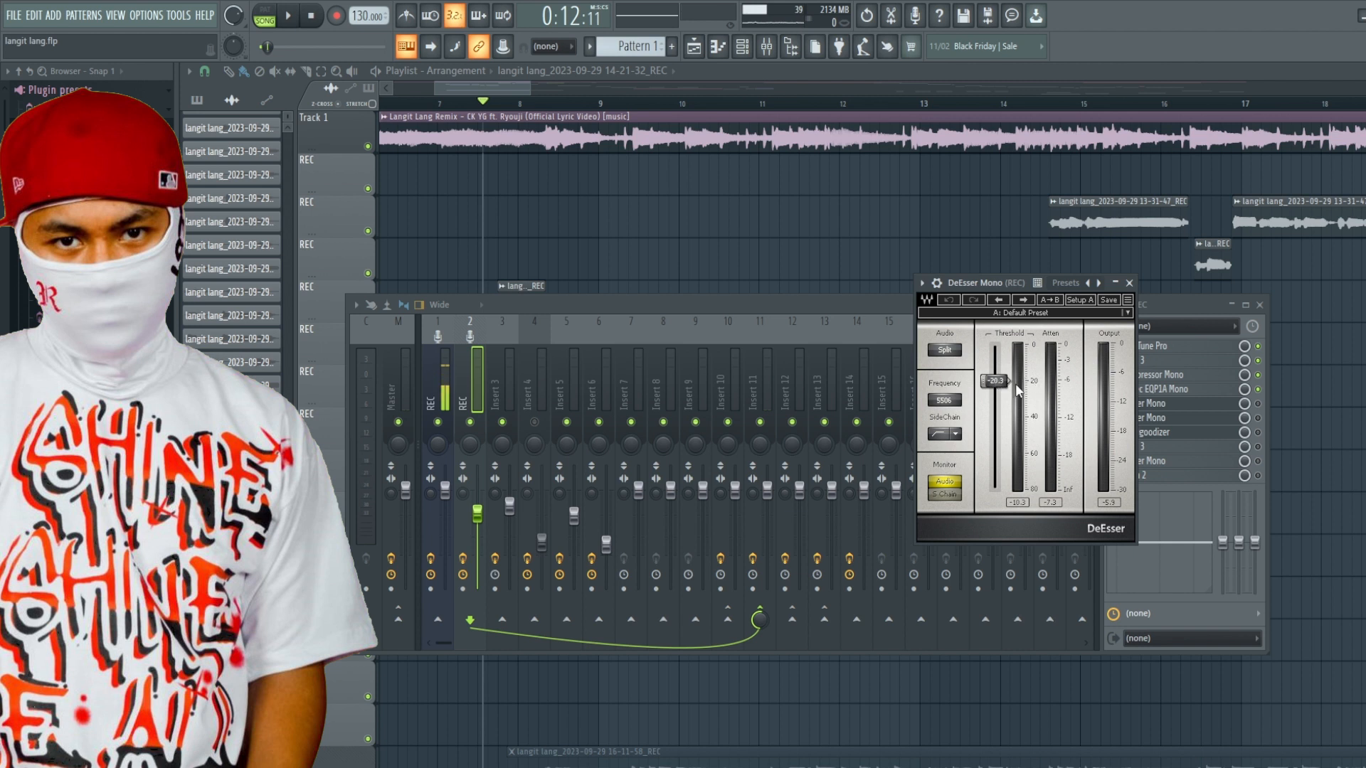
Play the song and enable the first DeEsser Mono to hear its effect on the vocal, then stop playback and close the plugin
left_click(288, 17)
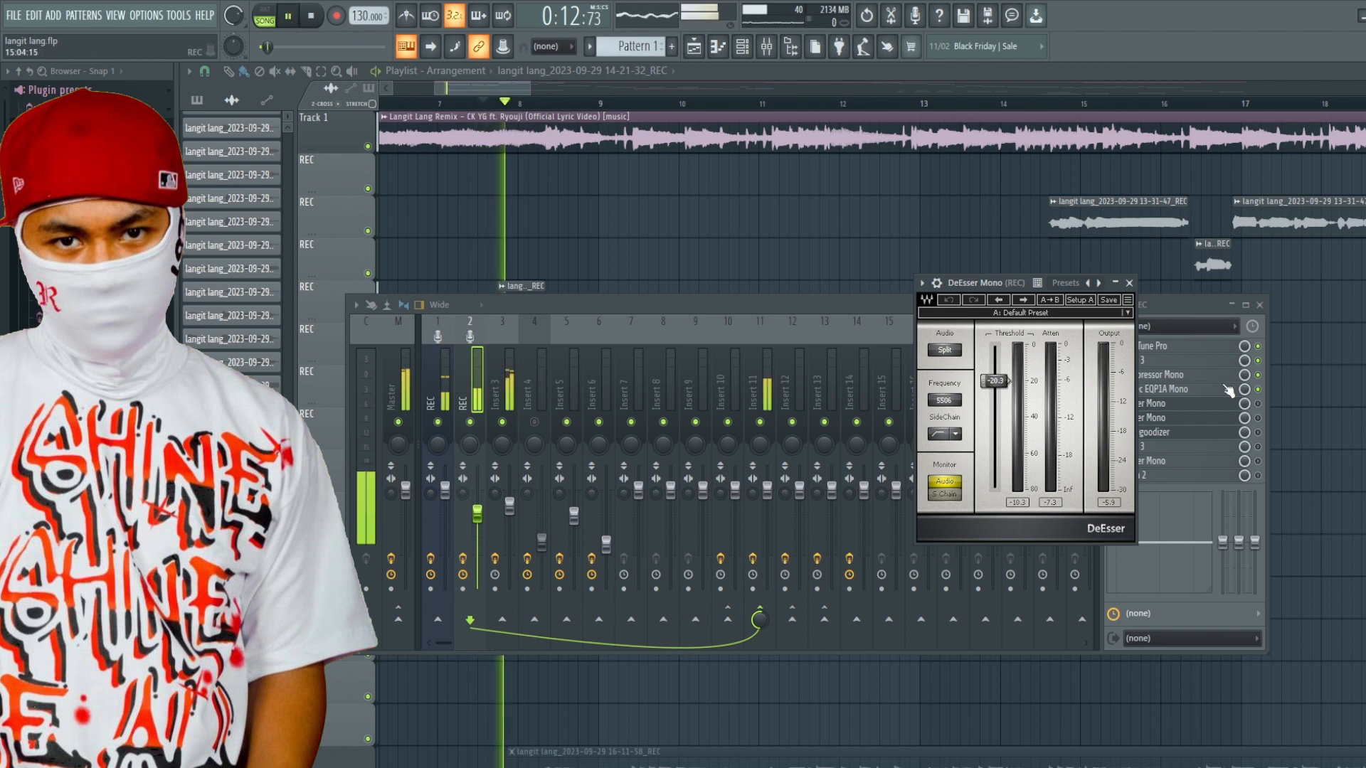
left_click(1258, 404)
left_click(1172, 402)
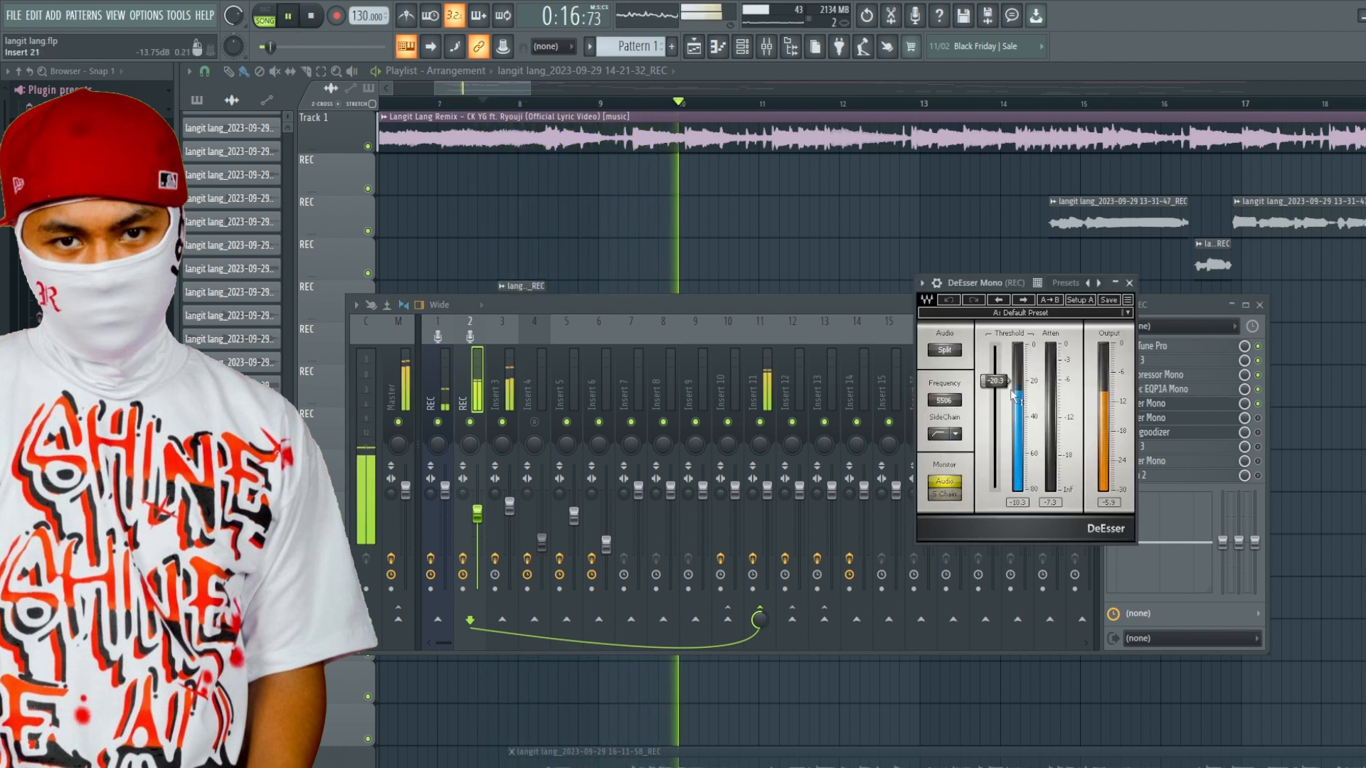
left_click(321, 19)
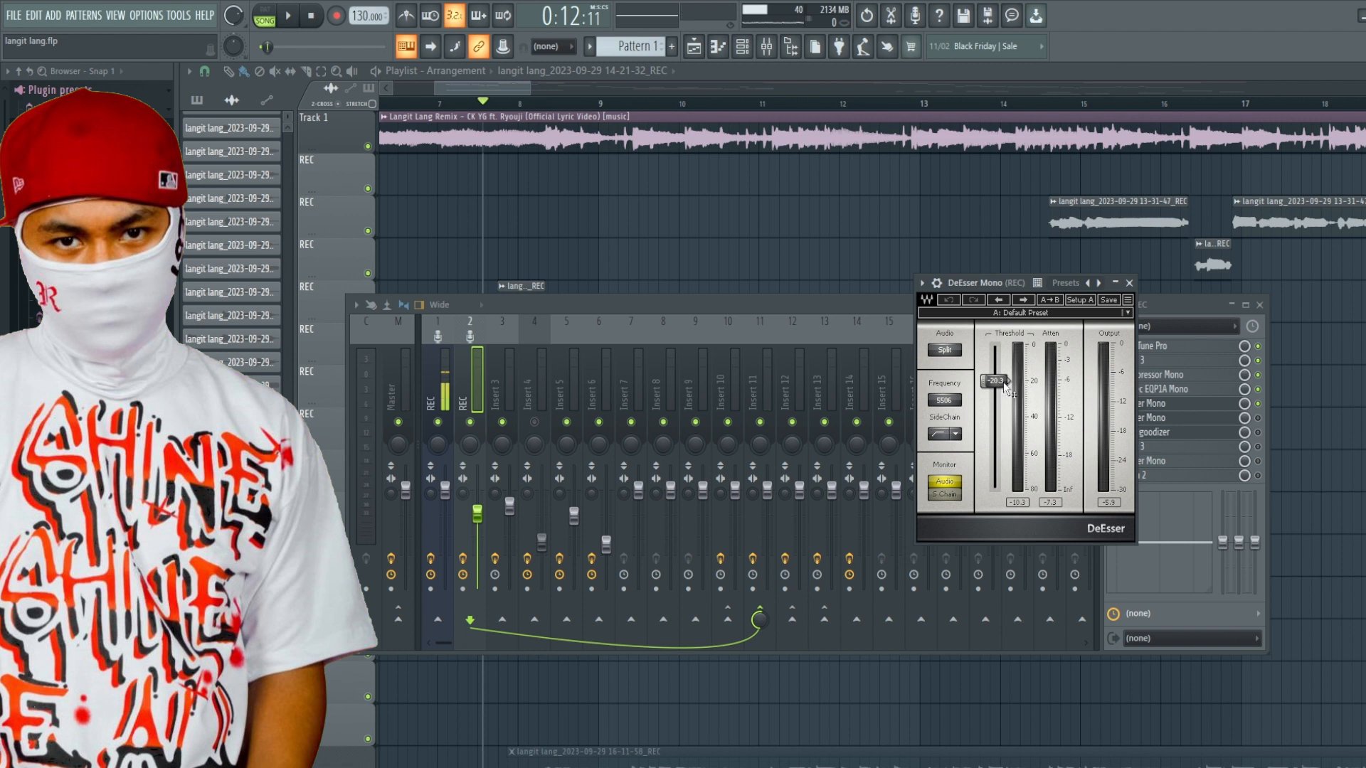
left_click(1128, 283)
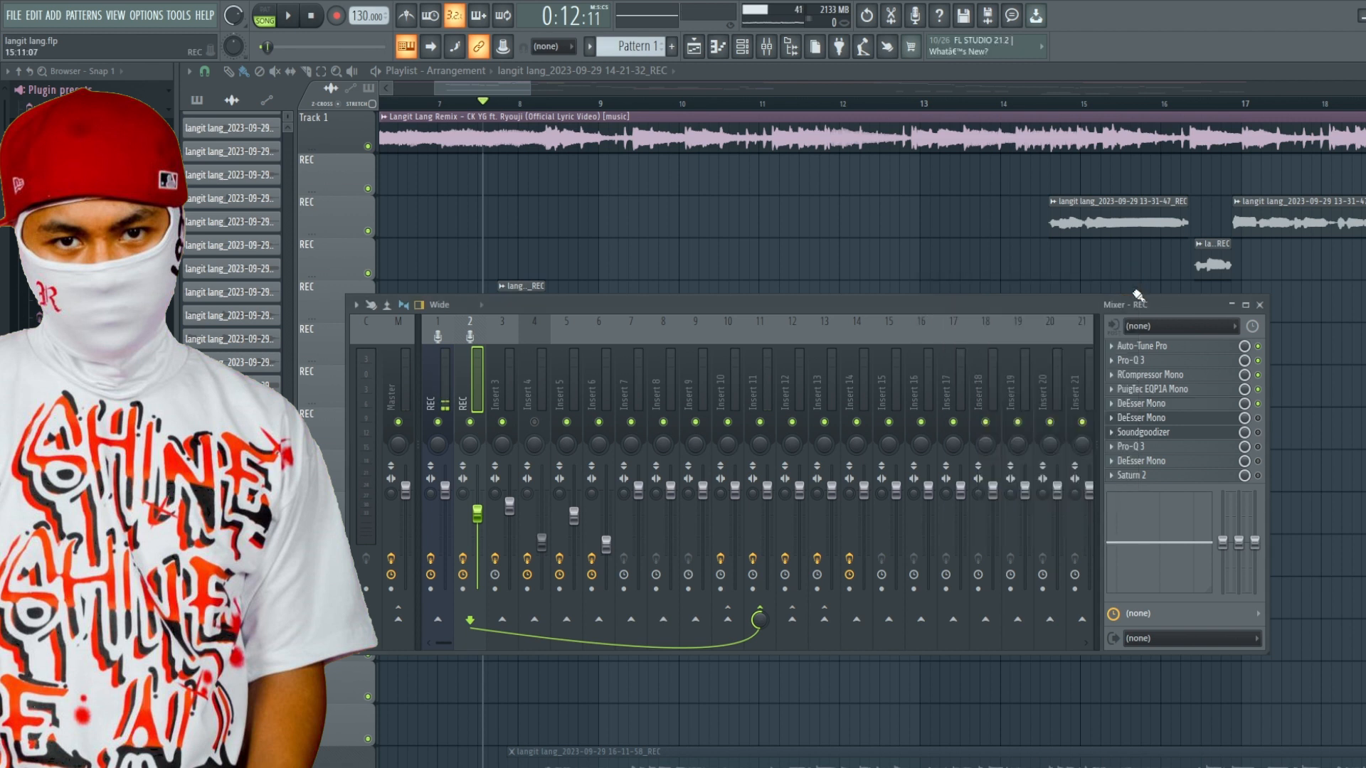
Bring up and enable the second DeEsser Mono on the vocal track, then audition it with the song and stop playback
left_click(1150, 420)
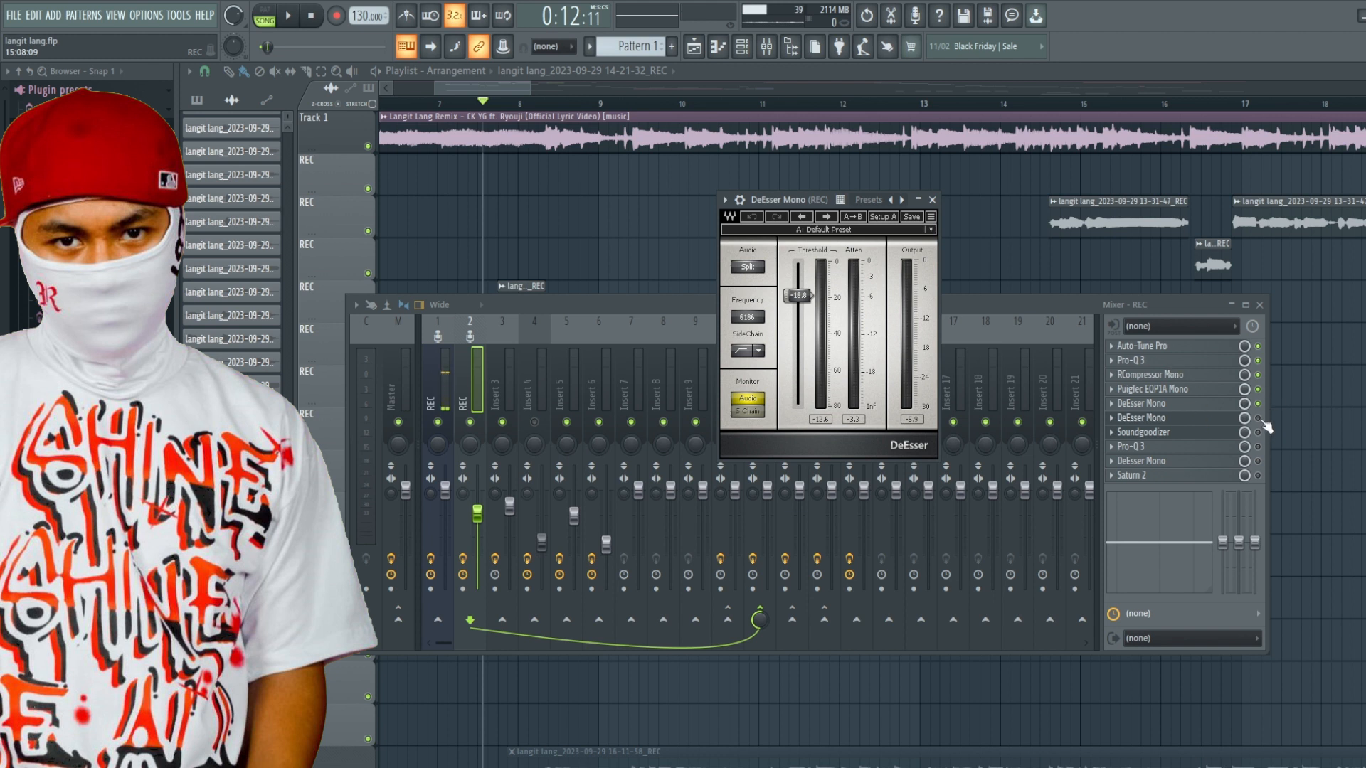
left_click(1258, 418)
left_click(776, 204)
left_click_drag(741, 319, 753, 319)
left_click(293, 19)
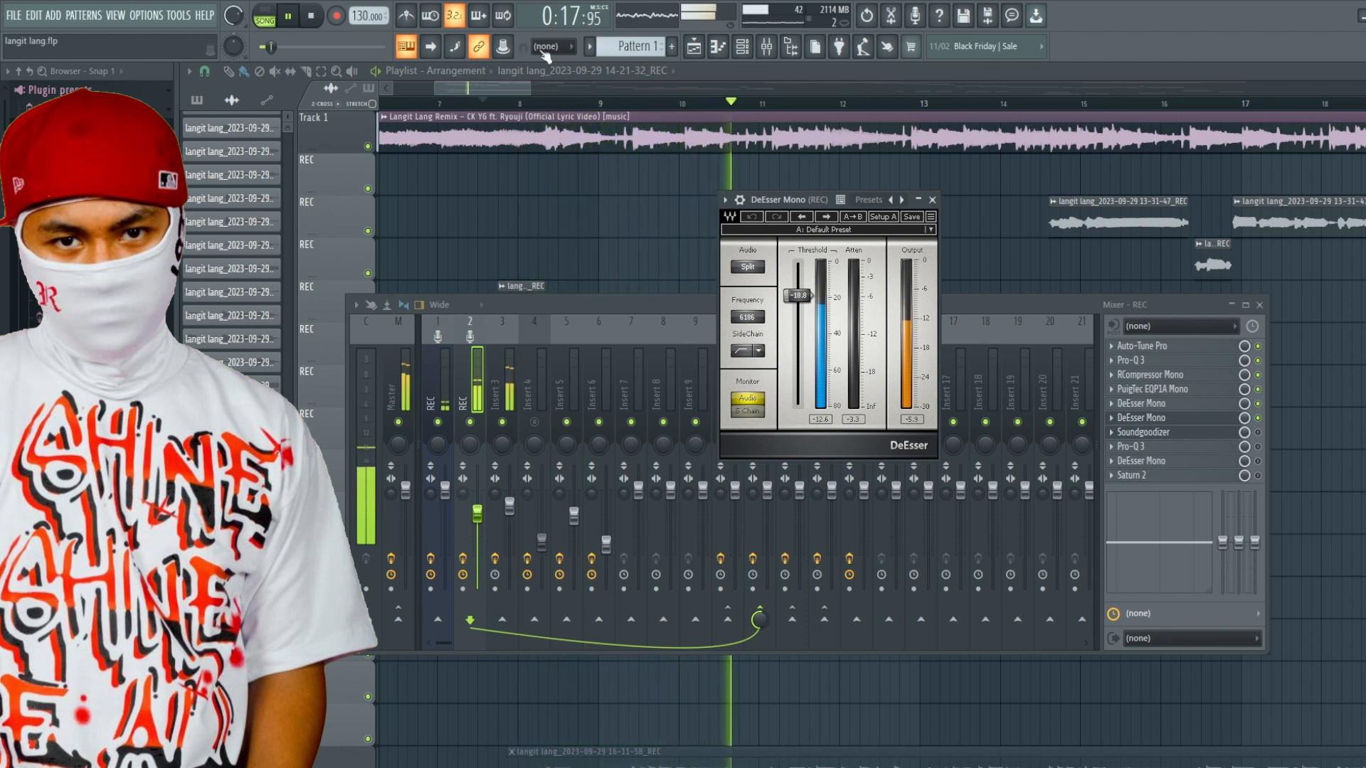
left_click(320, 18)
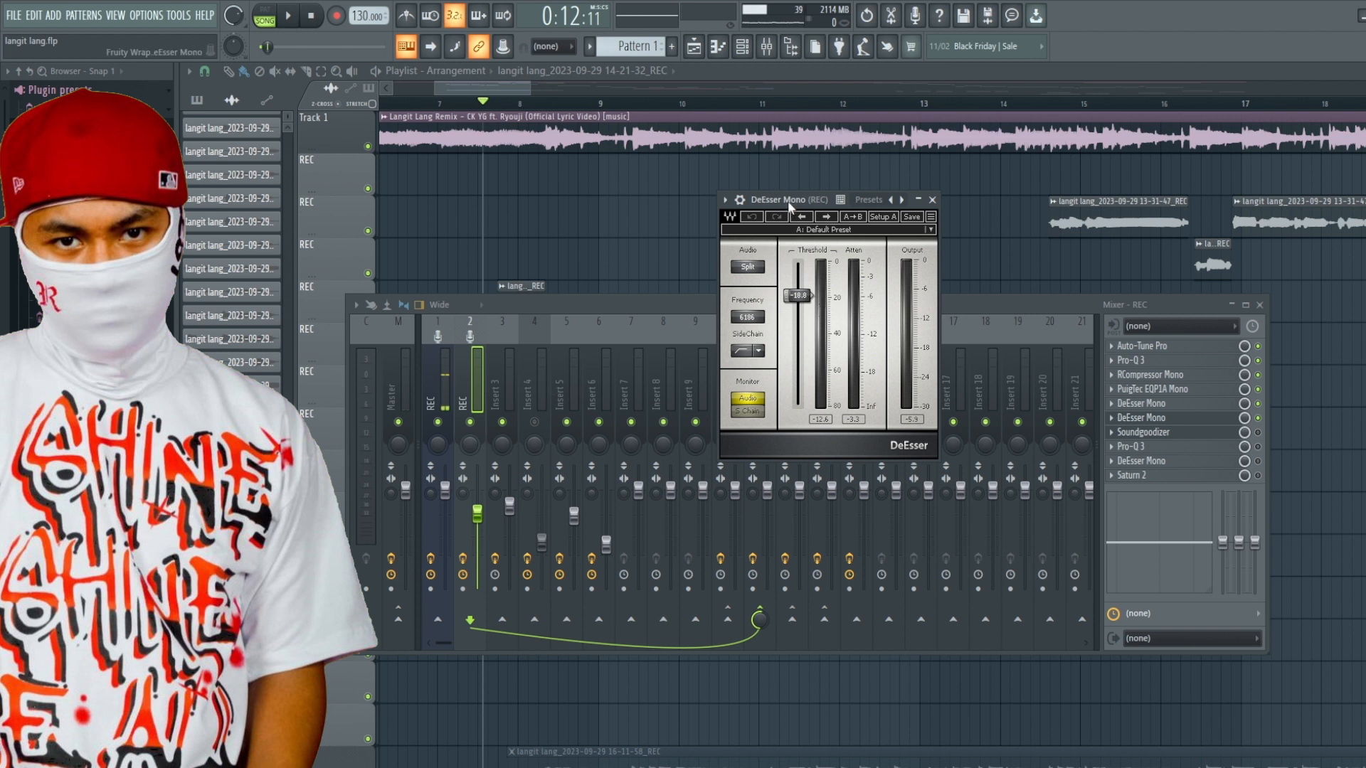
Place the second DeEsser Mono window over the mixer to review its threshold and frequency settings, then close it
left_click_drag(789, 206, 782, 247)
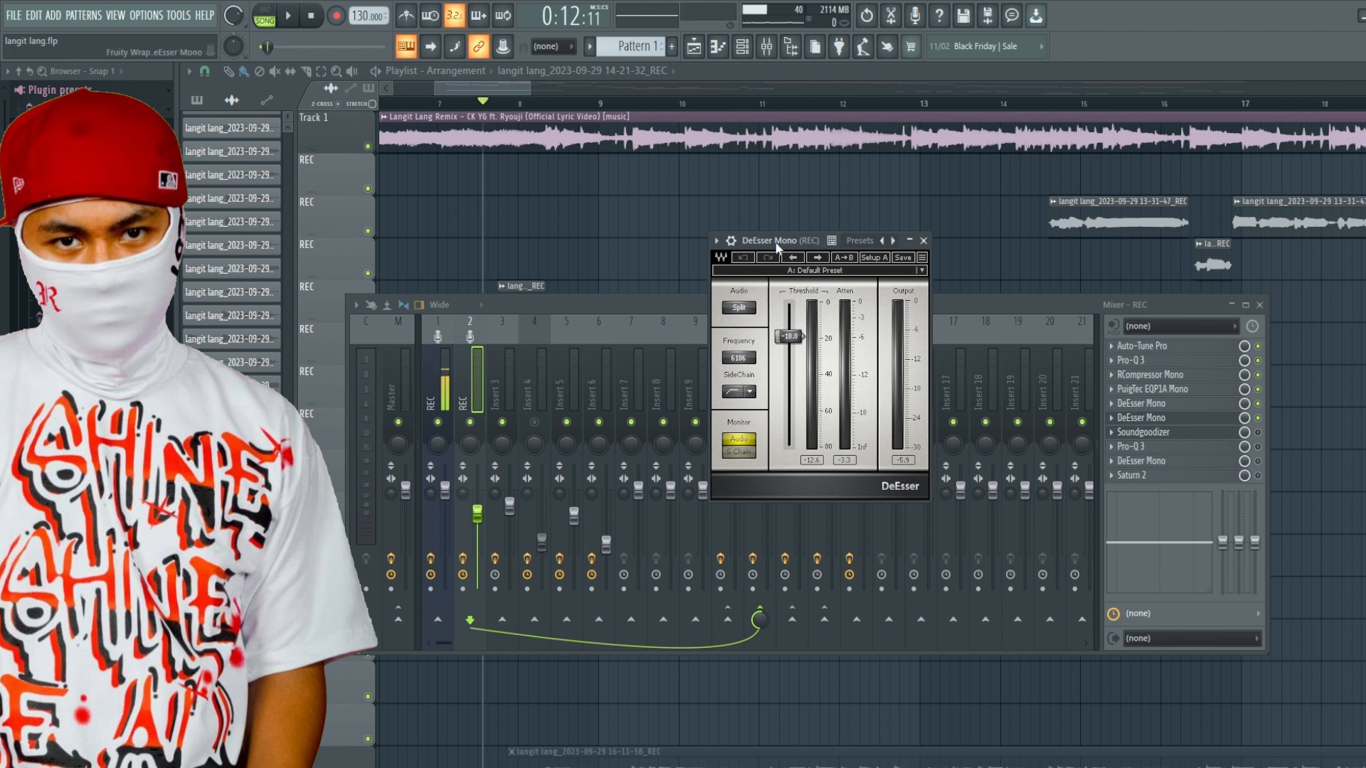
left_click_drag(776, 245, 764, 288)
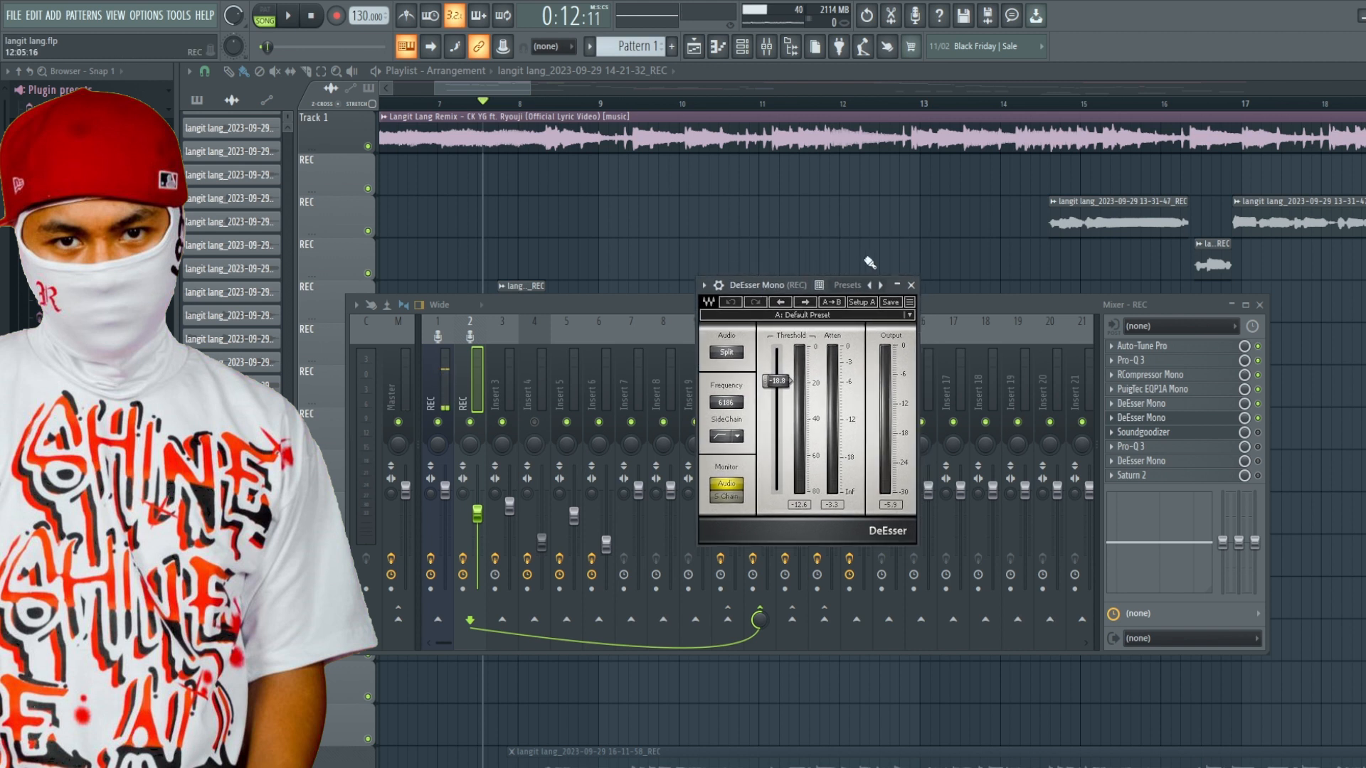
left_click(911, 285)
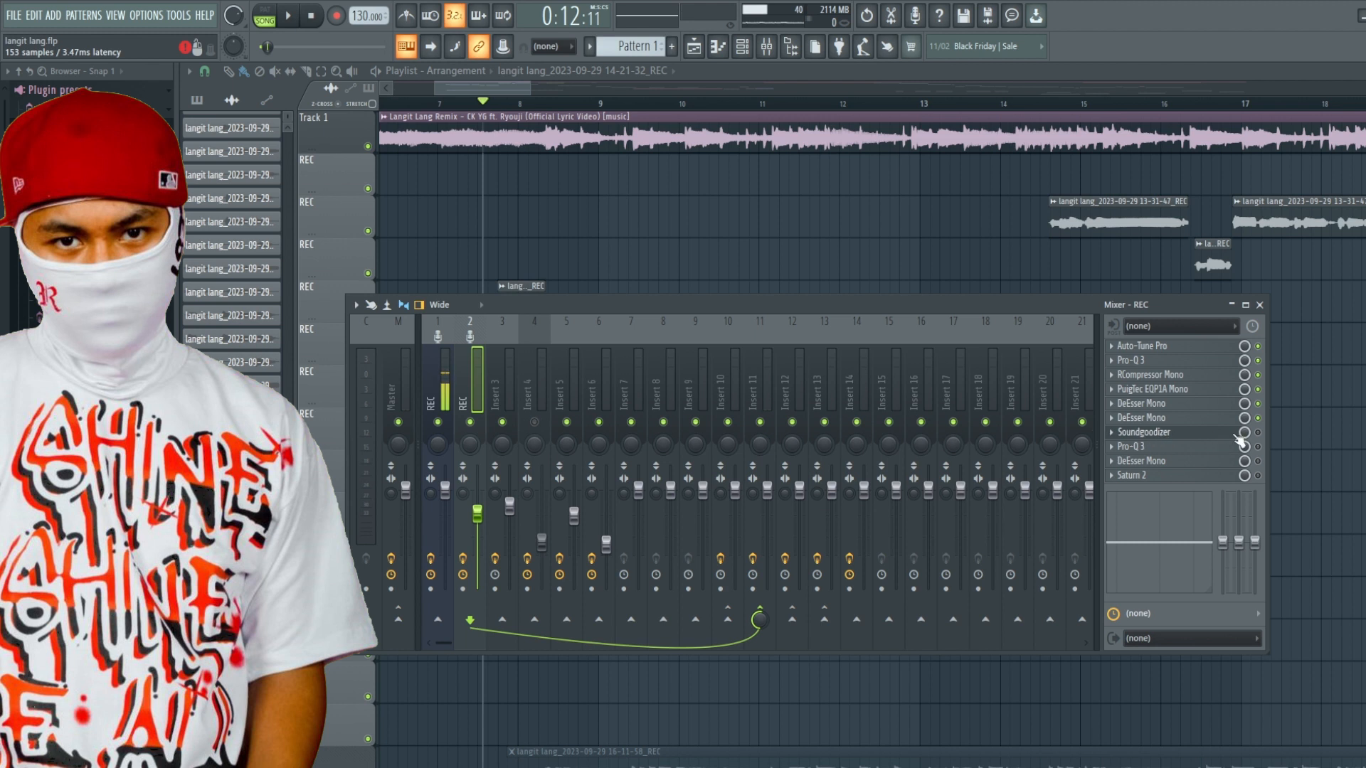
Enable Soundgoodizer on the vocal track, place its window over the mixer, and audition it with the song before stopping playback
left_click(1257, 433)
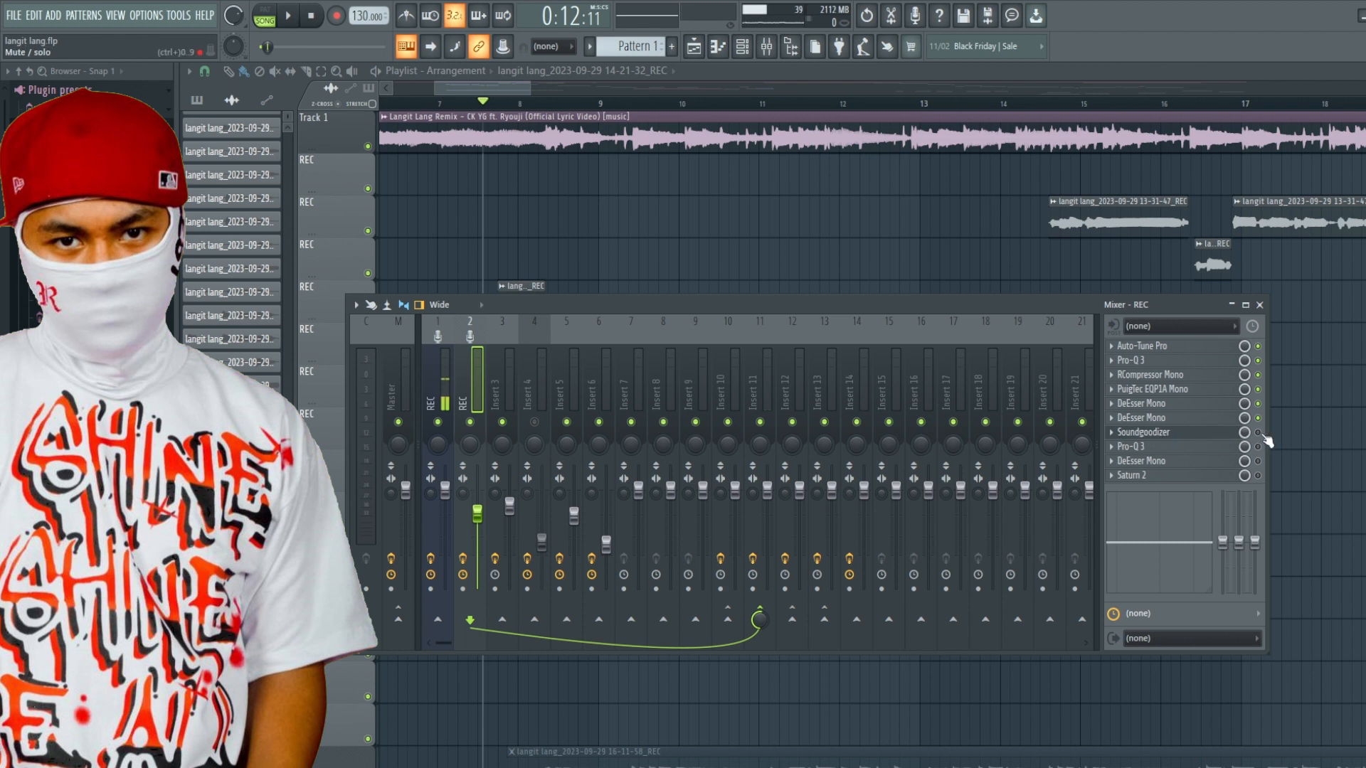
left_click(1166, 434)
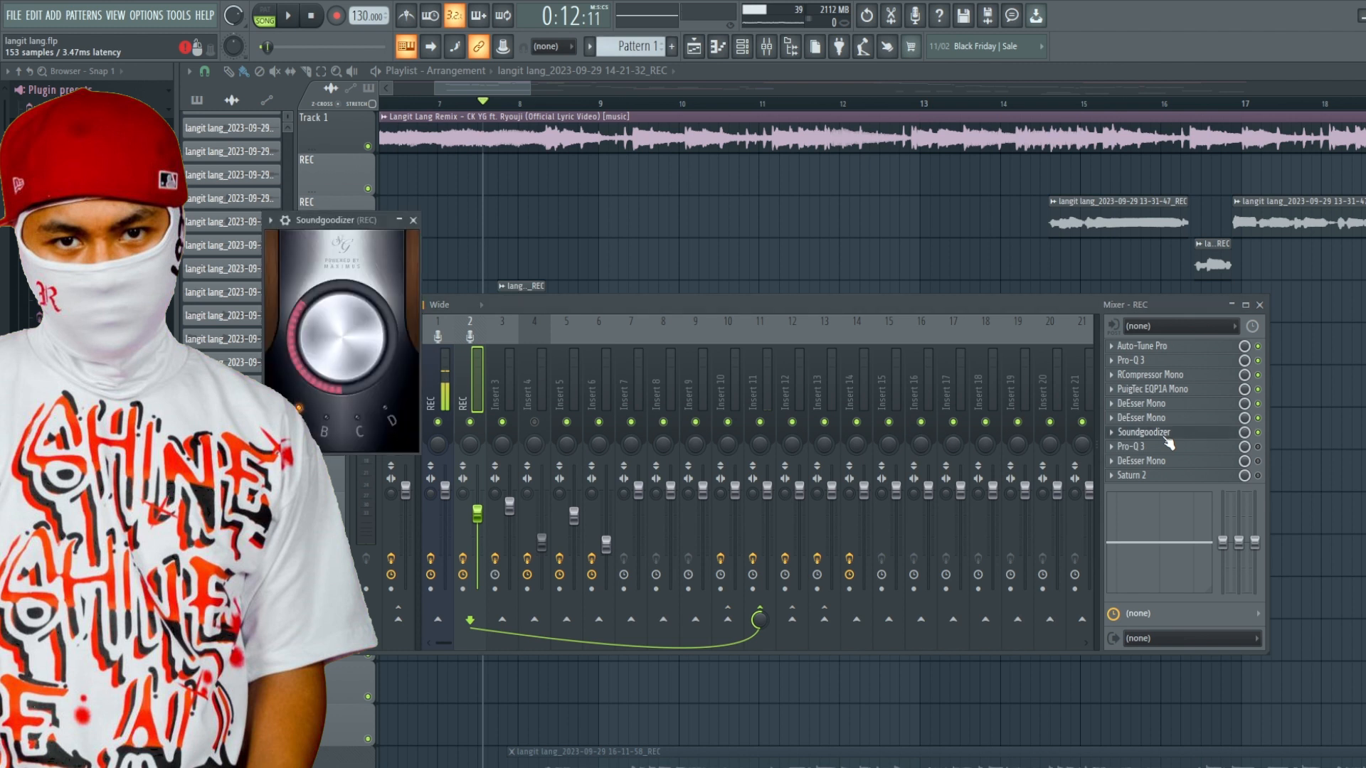
left_click_drag(323, 228, 1027, 249)
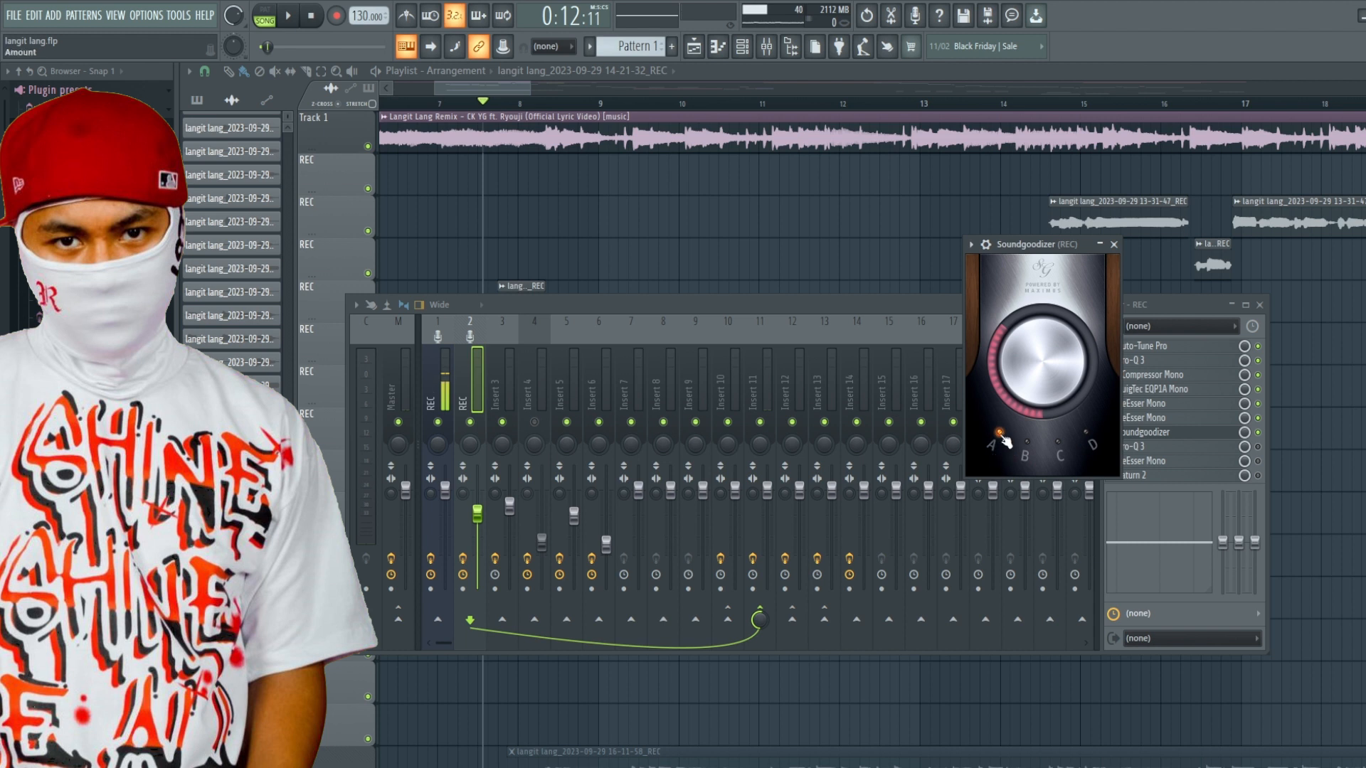
key("space")
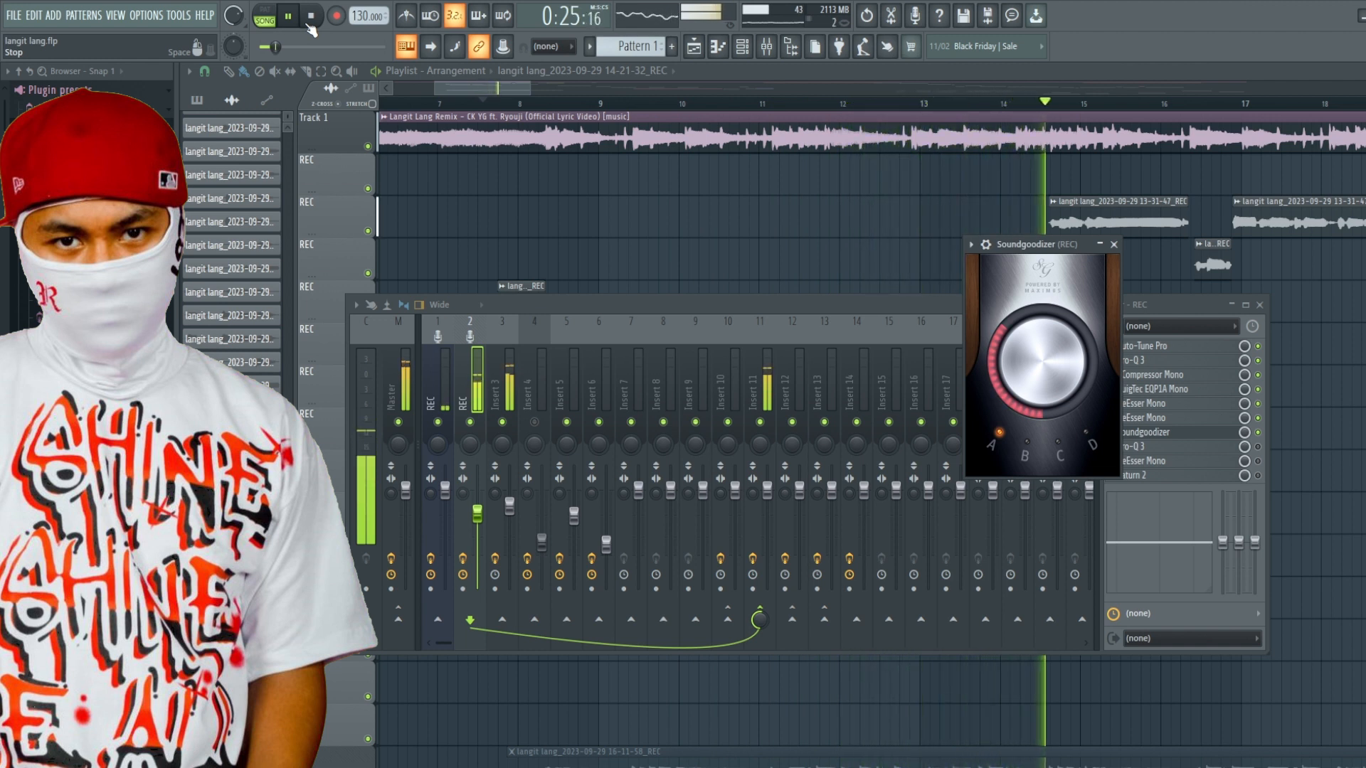
key("space")
Move Soundgoodizer clear of the effect slots and toggle it during playback to compare the vocal, then stop with it enabled
left_click_drag(1021, 250, 957, 279)
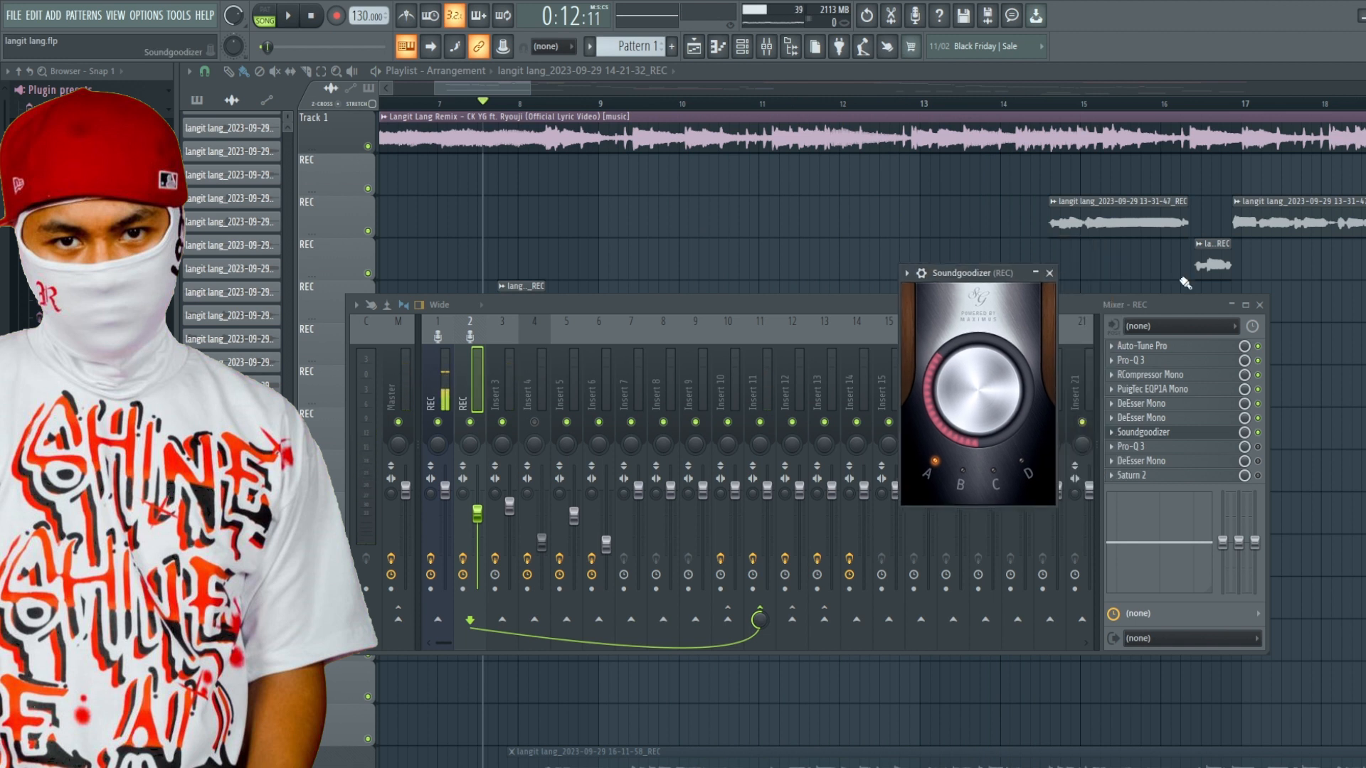
left_click_drag(949, 281, 921, 292)
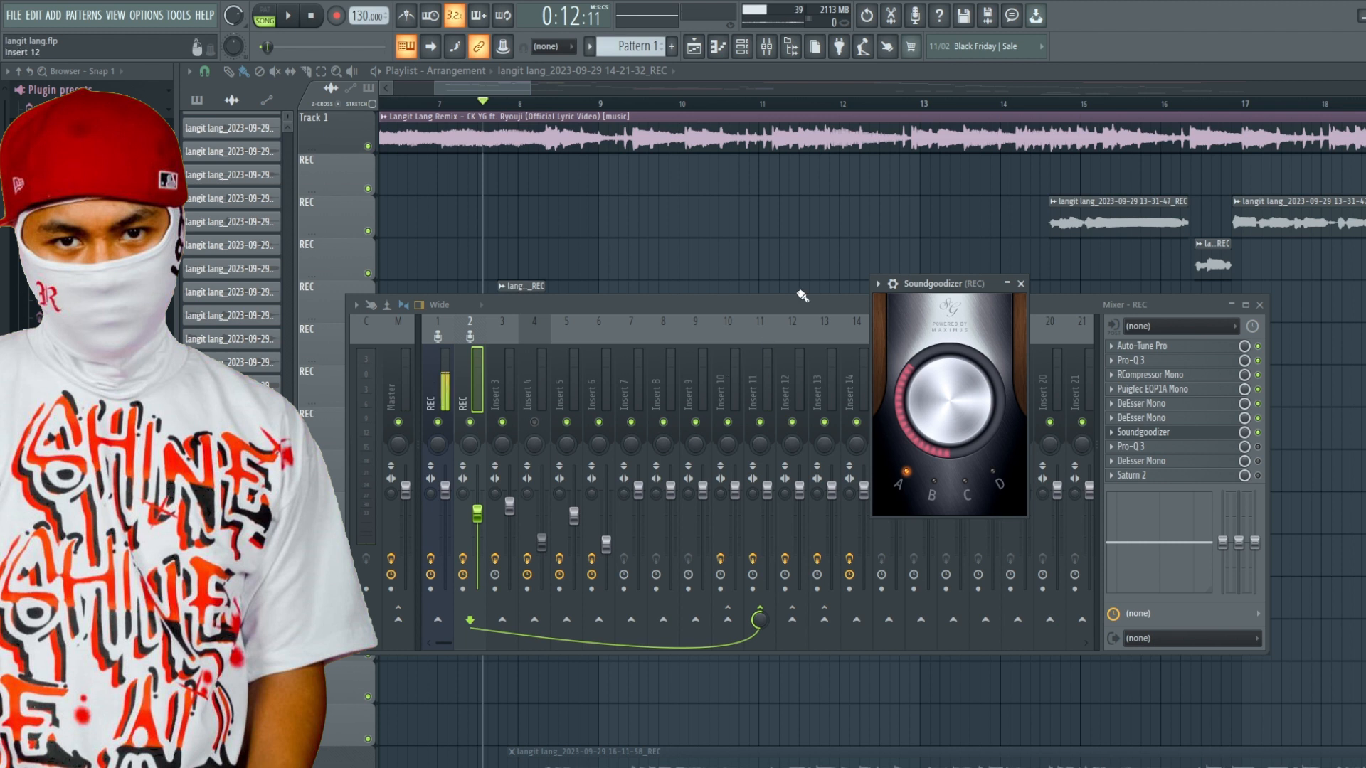
left_click_drag(925, 293, 924, 299)
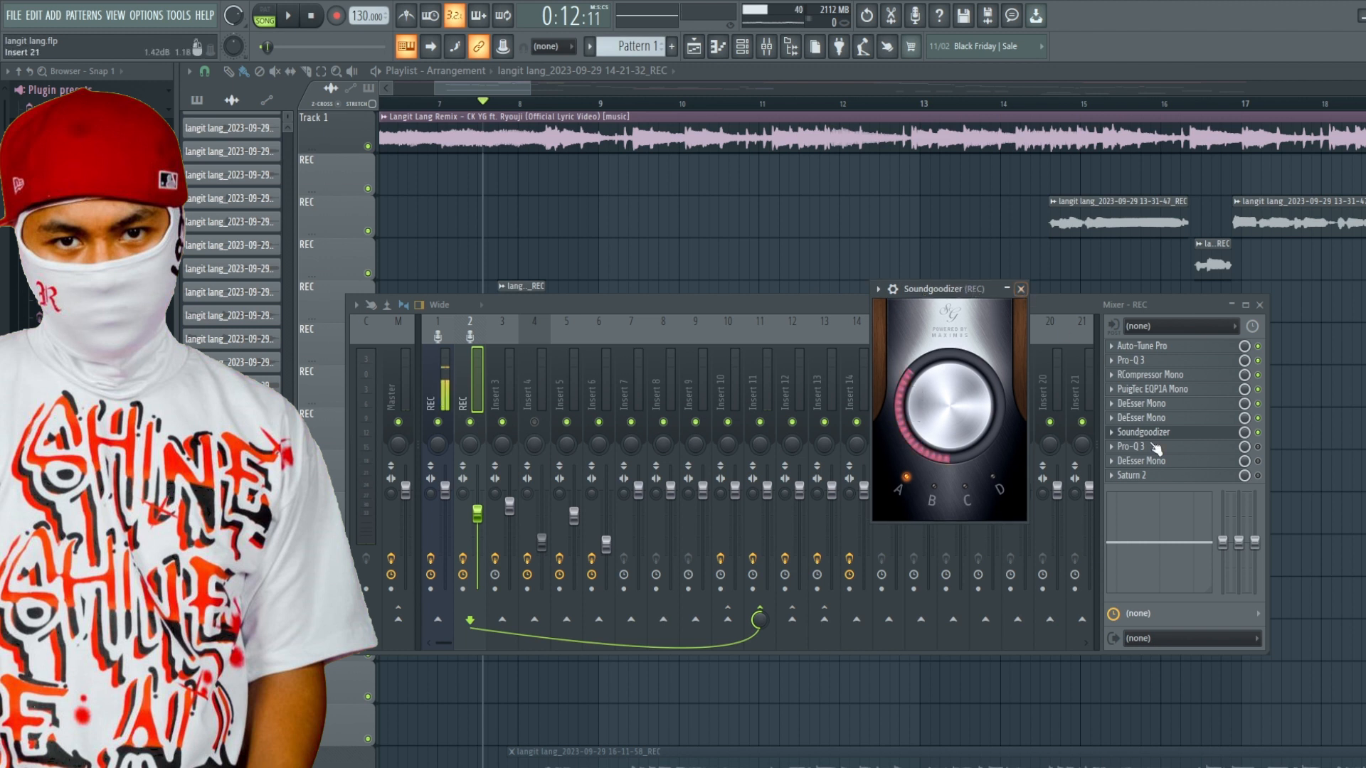
left_click(292, 20)
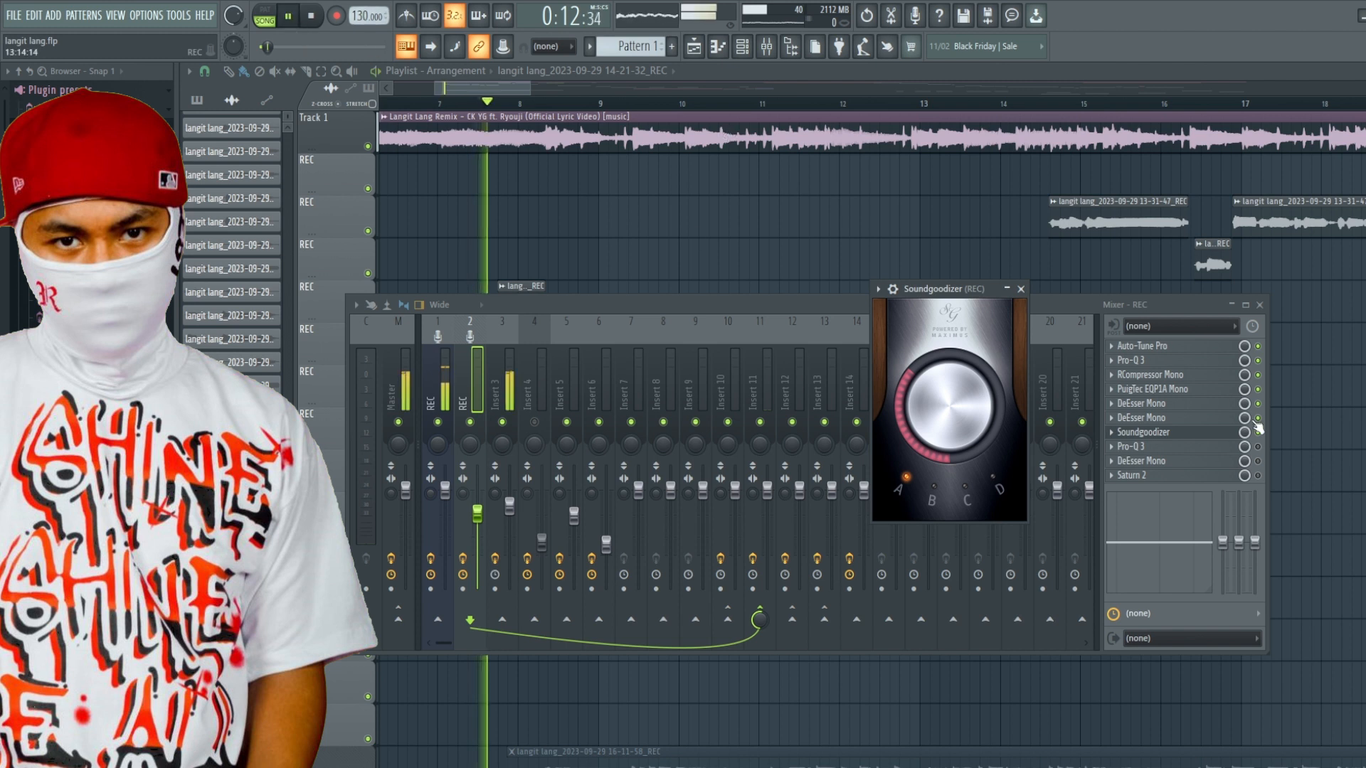
left_click(1258, 433)
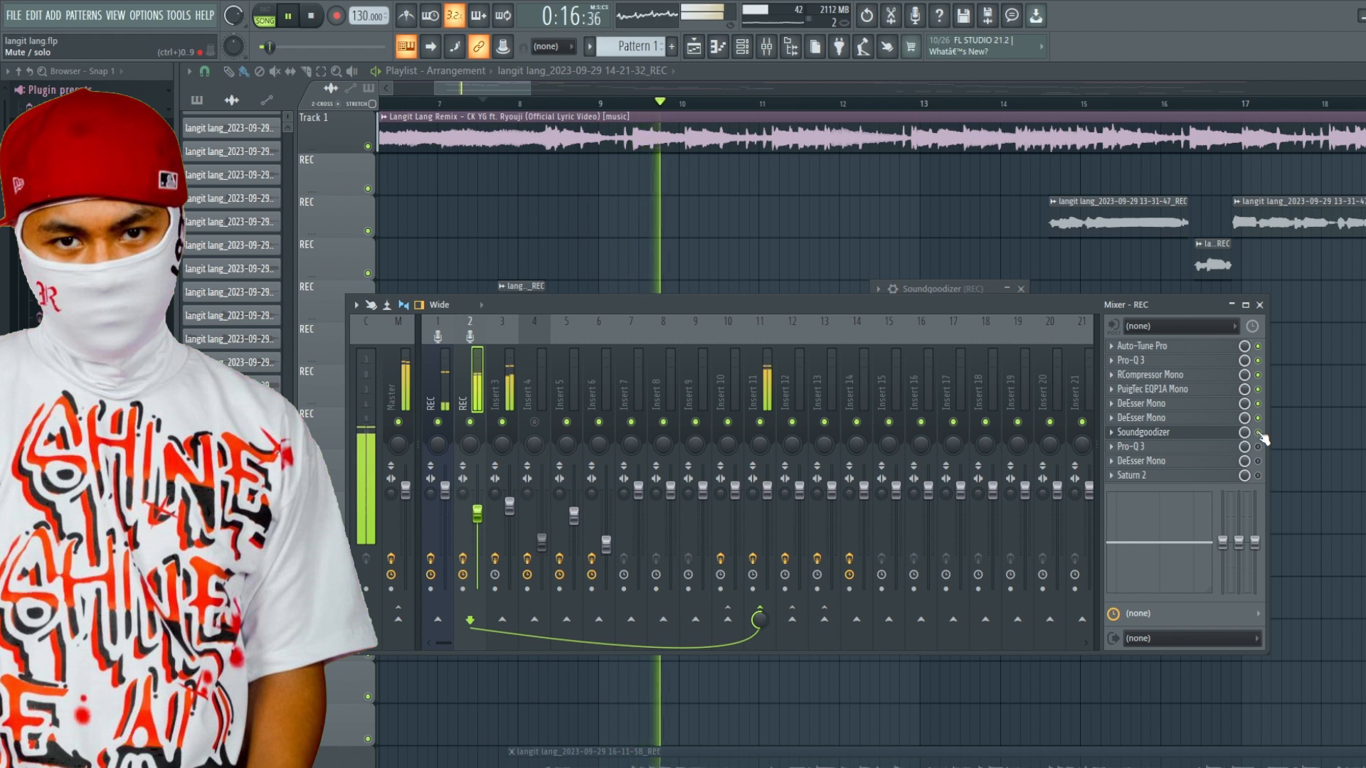
left_click(314, 19)
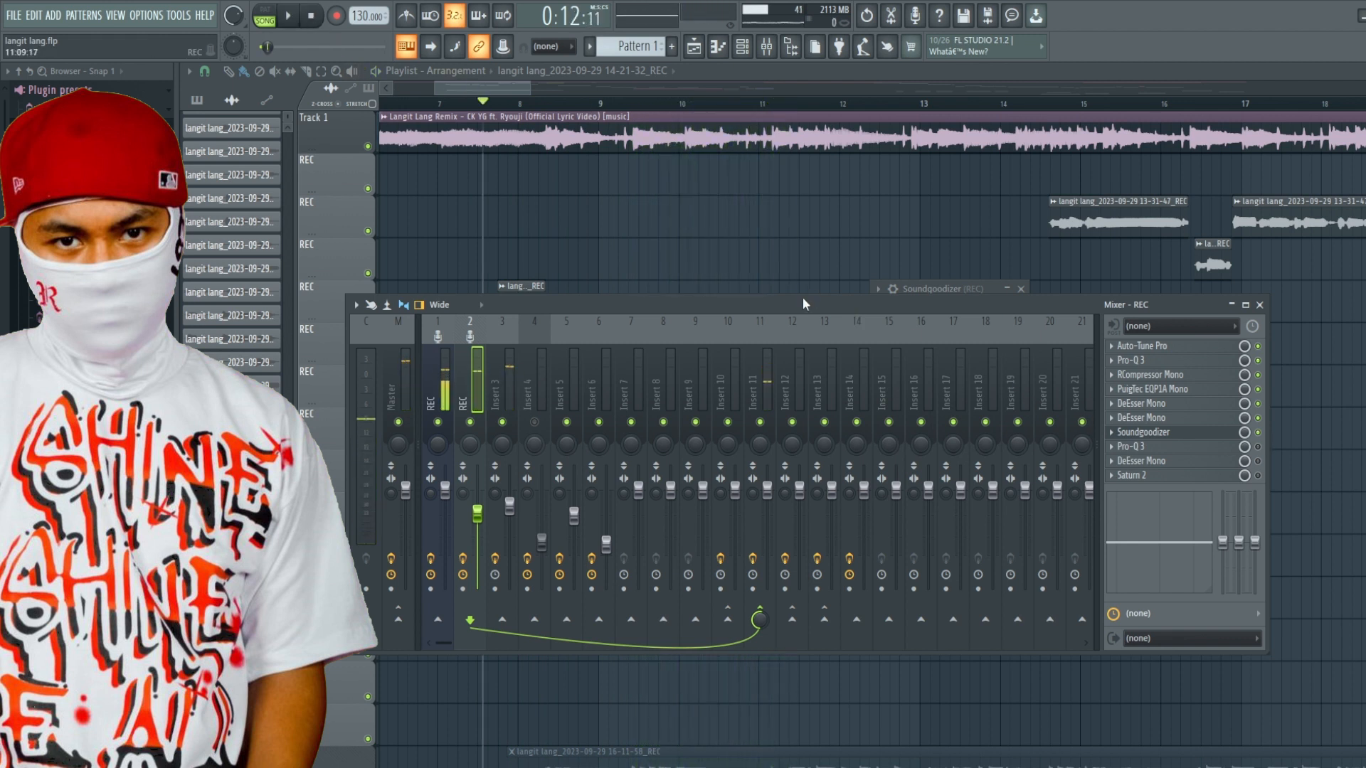
left_click_drag(801, 300, 804, 297)
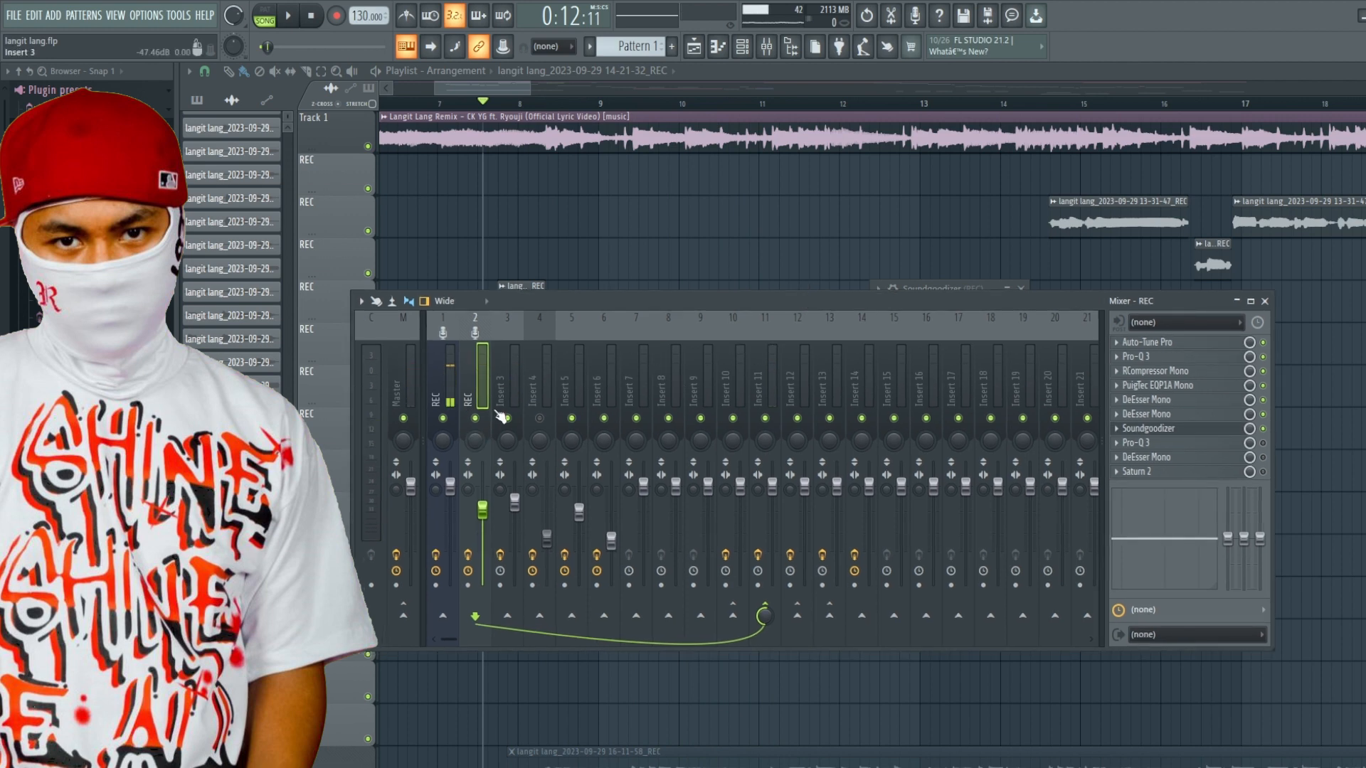
Enable the second Pro-Q 3 on the vocal track and review its low cut, midrange boost and high-frequency boost, then close it
left_click(1164, 444)
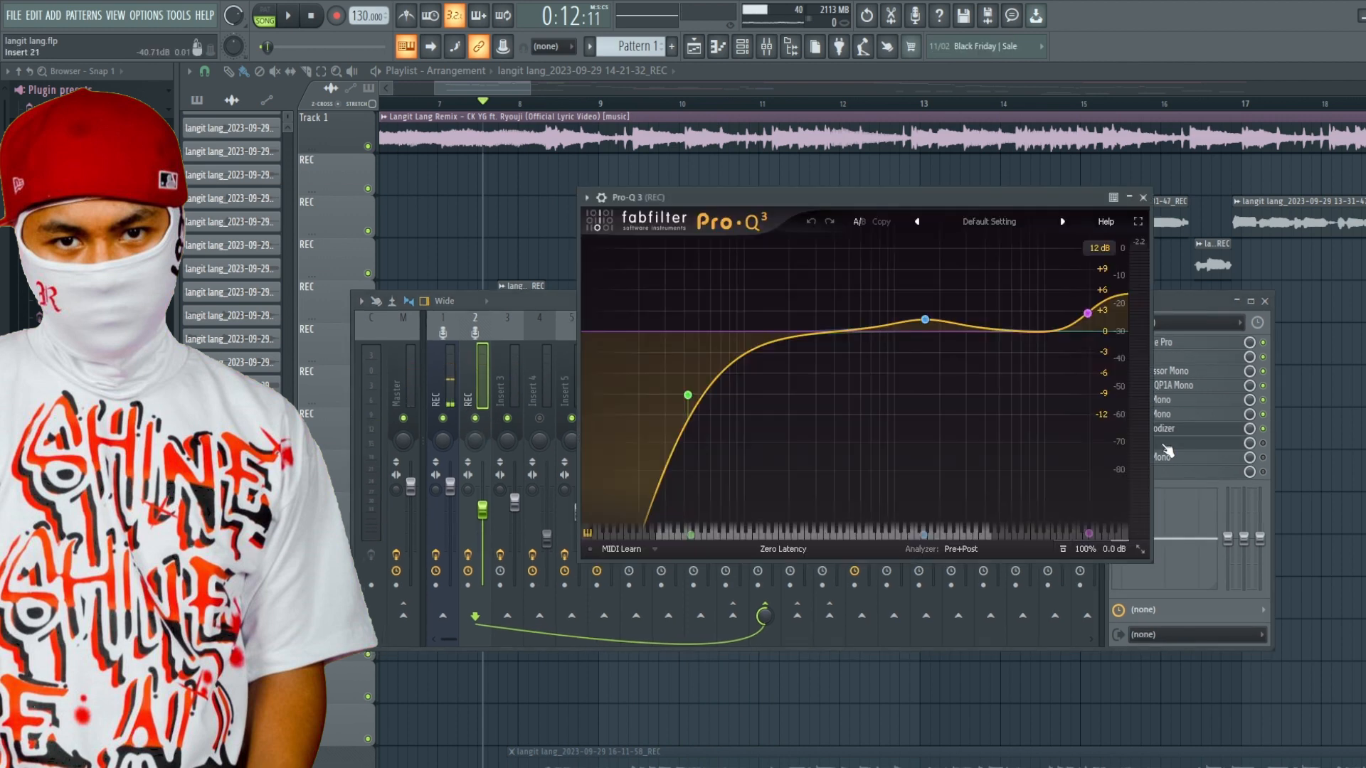
left_click_drag(847, 207, 809, 206)
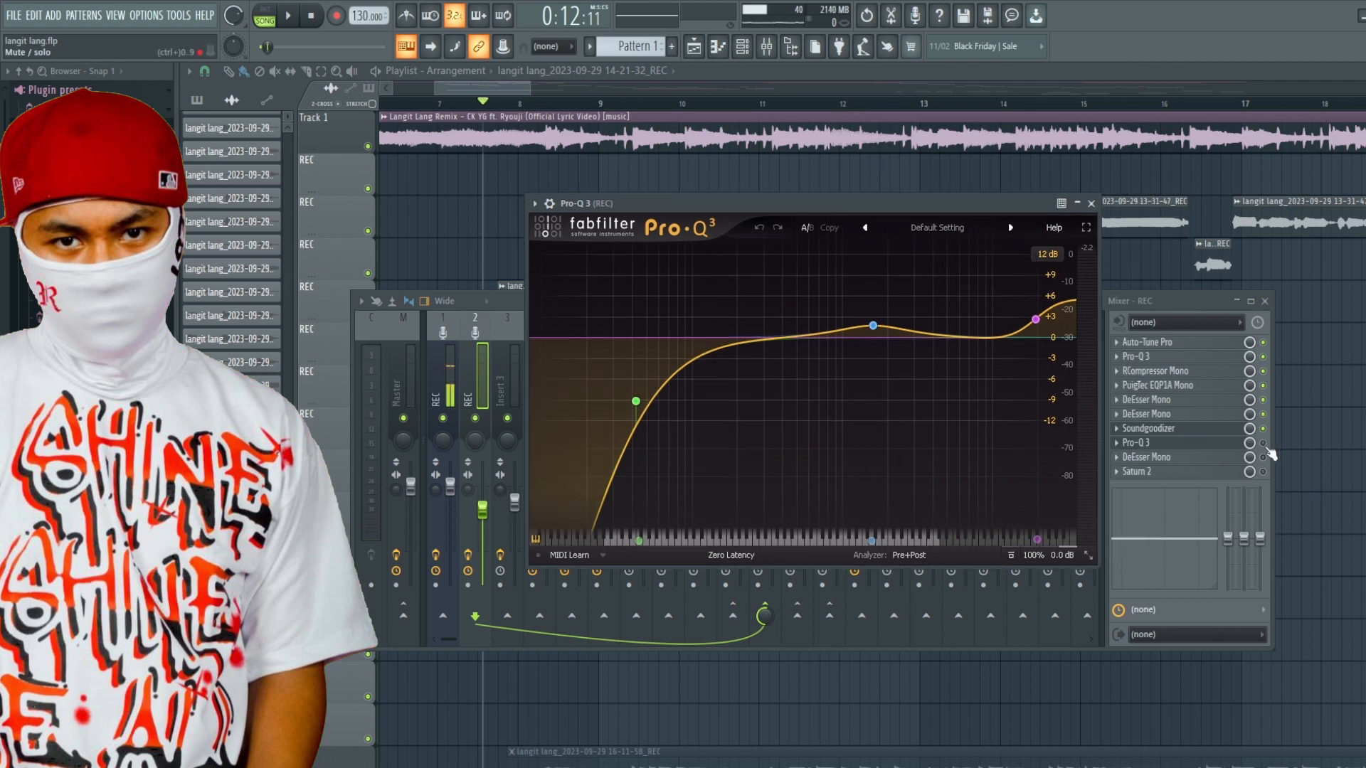
left_click(1264, 444)
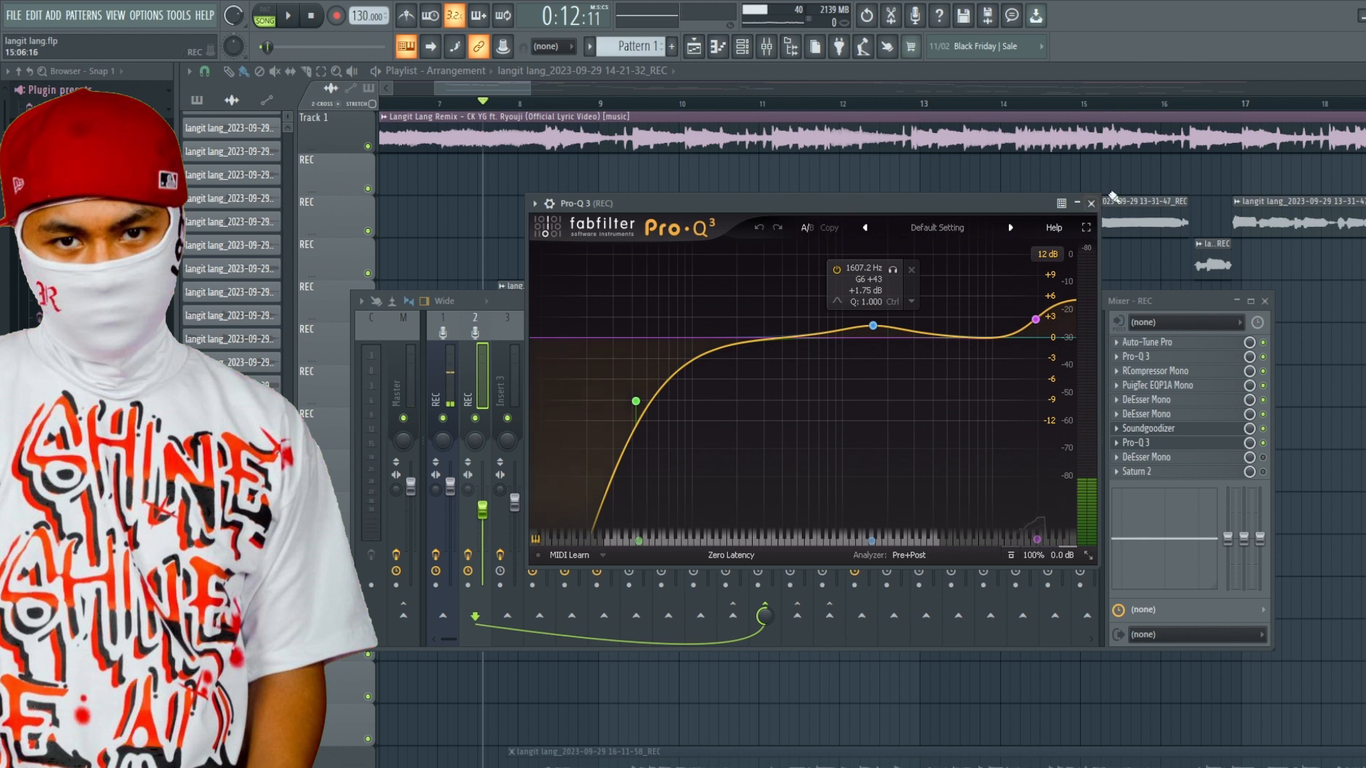
left_click(1090, 203)
Audition the chain through the second Pro-Q 3, then replay the song and lower the volume of the vocal track on insert 2
key("space")
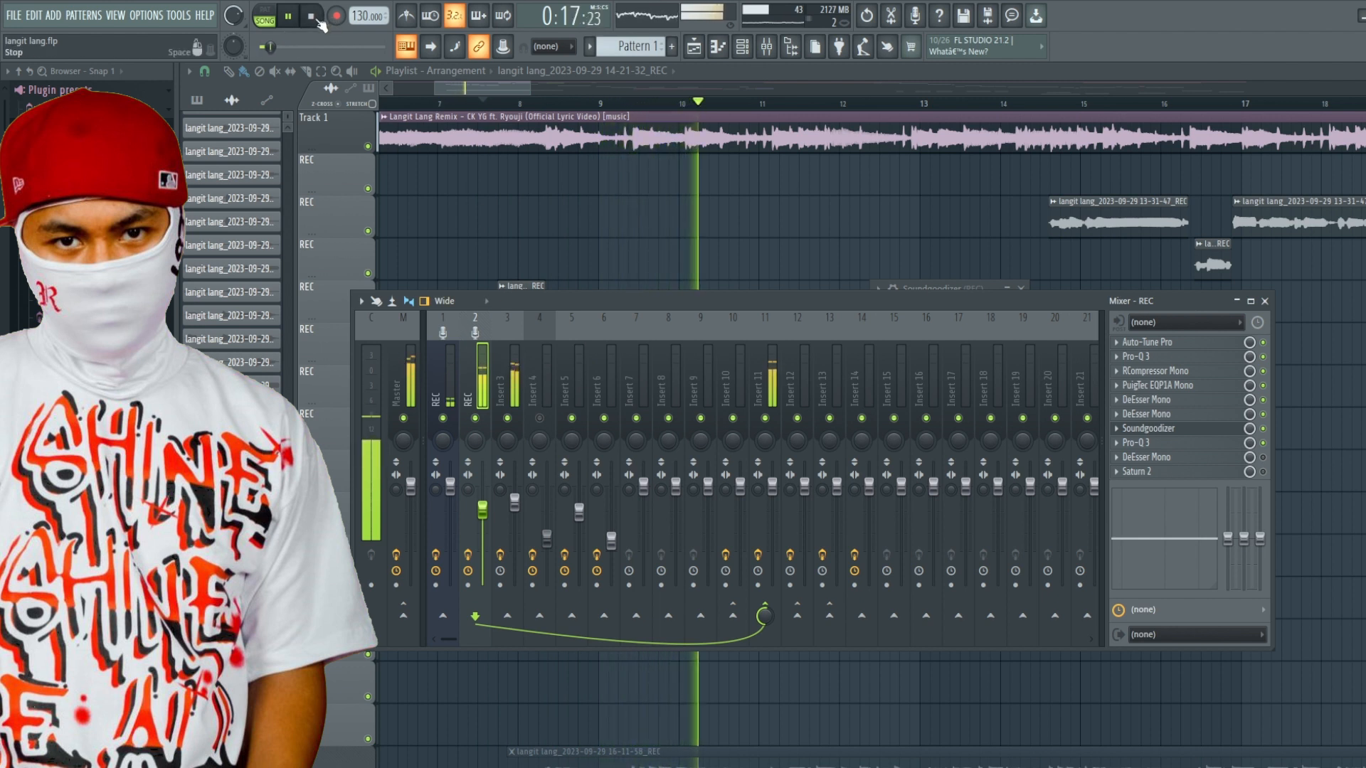
left_click(316, 18)
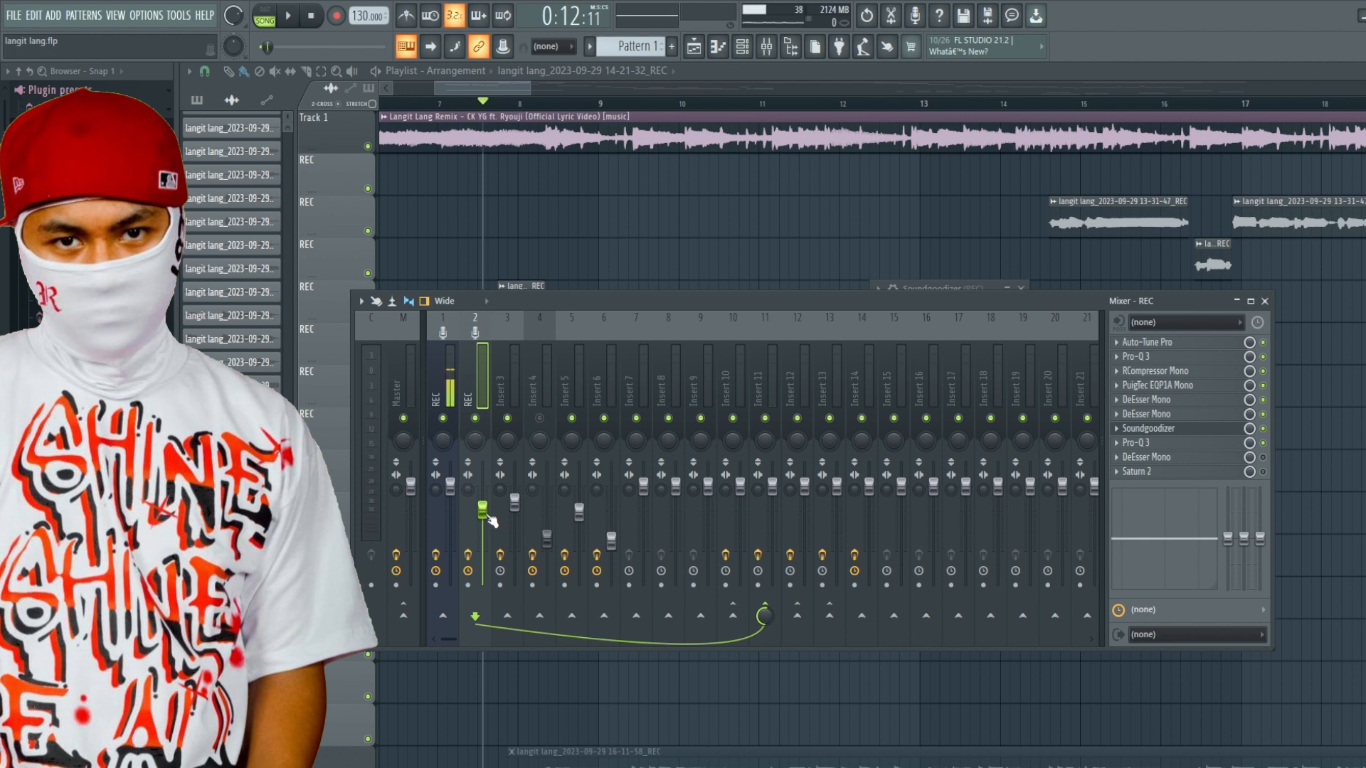
key("space")
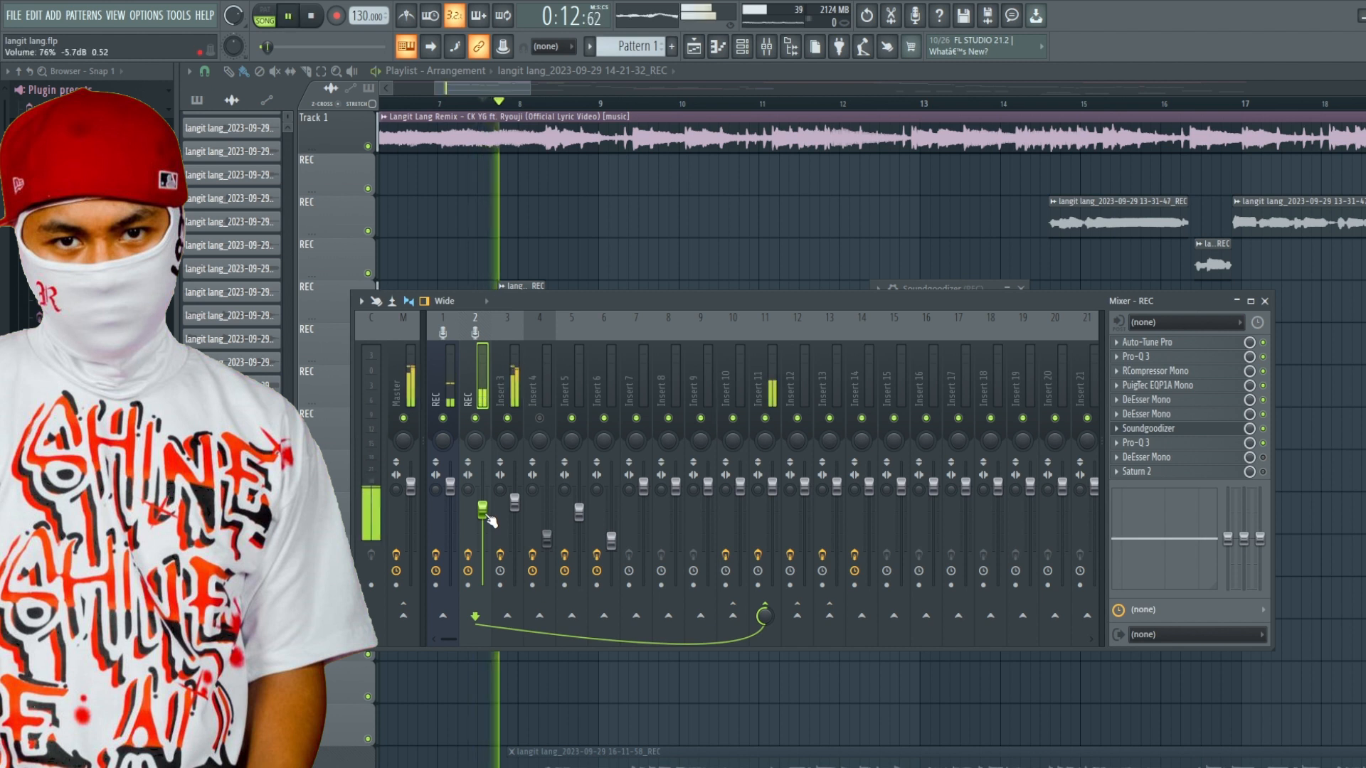
left_click_drag(482, 510, 482, 530)
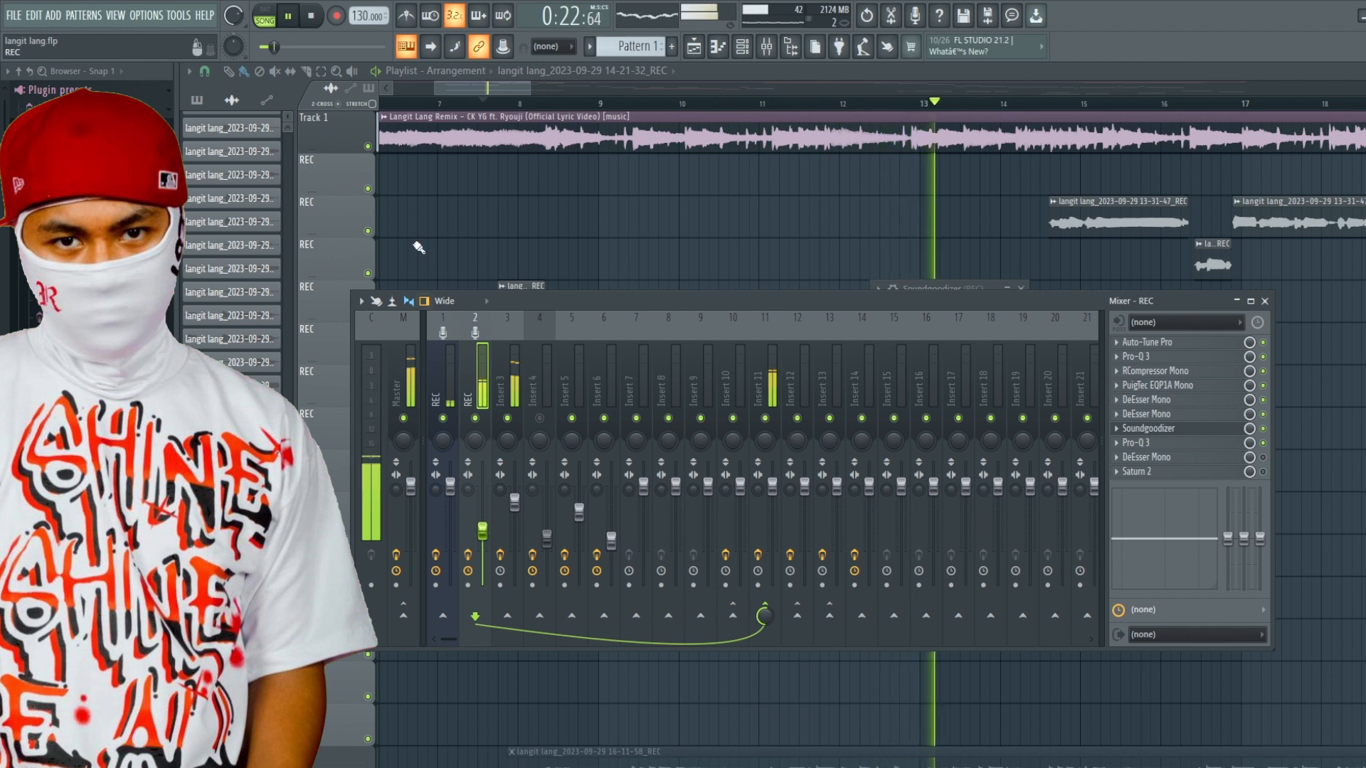
Stop playback, open the third DeEsser on the vocal track, and place its window over the mixer faders
left_click(313, 17)
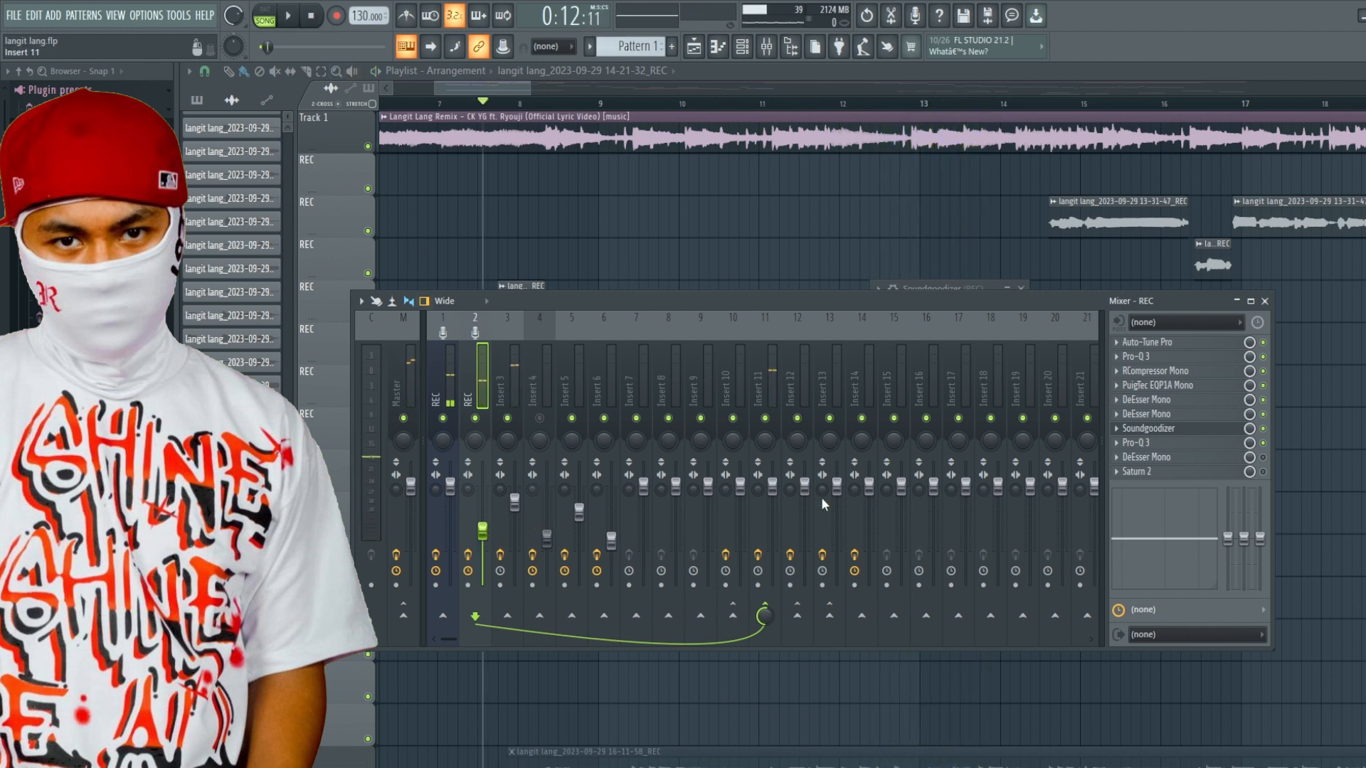
left_click(1186, 458)
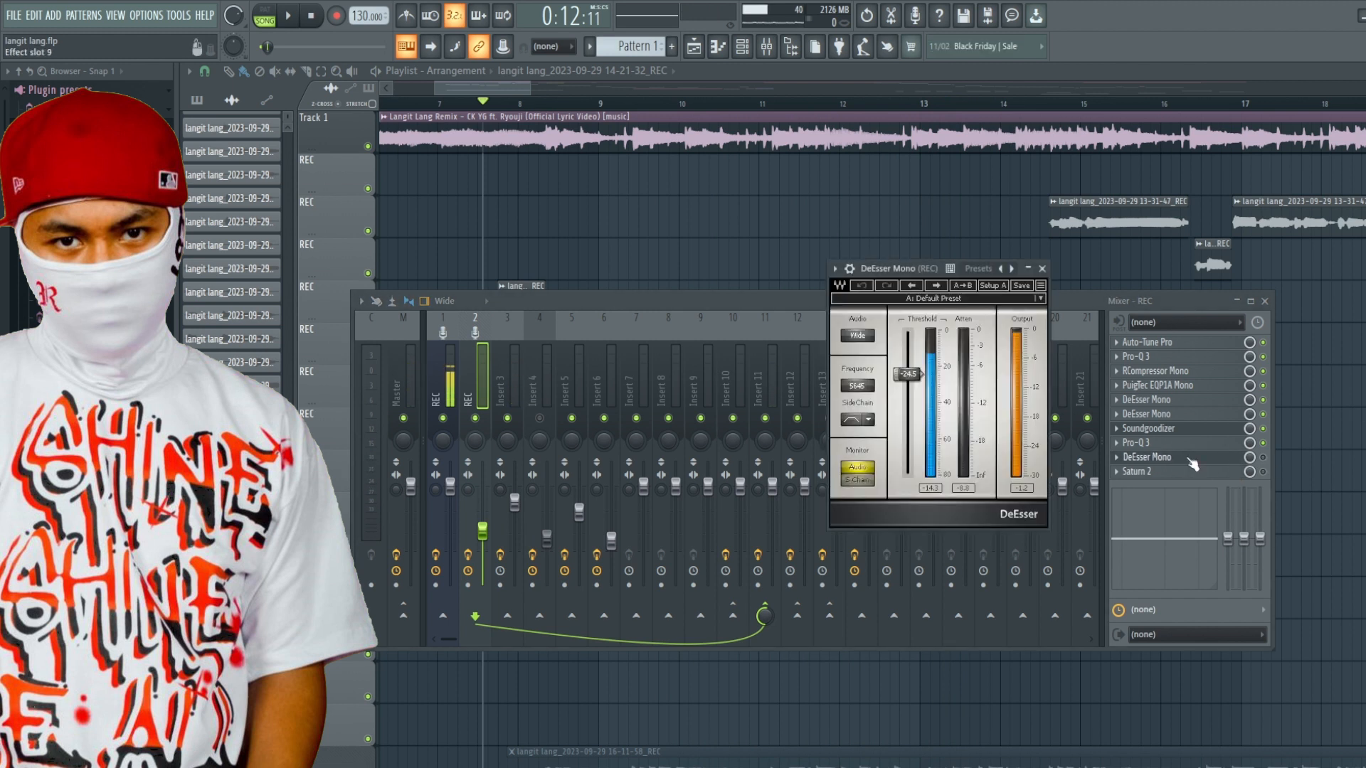
left_click(1191, 464)
left_click(1191, 464)
left_click_drag(866, 272, 713, 254)
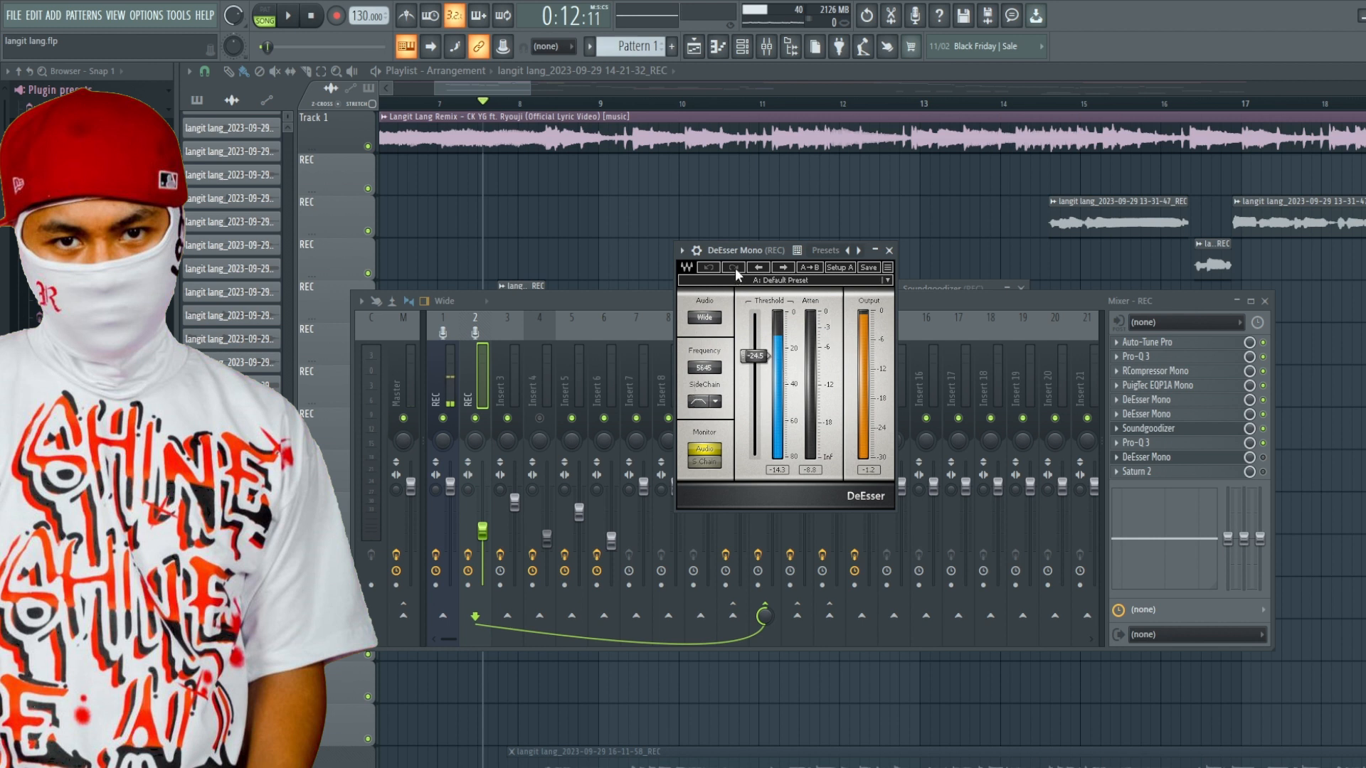
left_click_drag(743, 252, 730, 251)
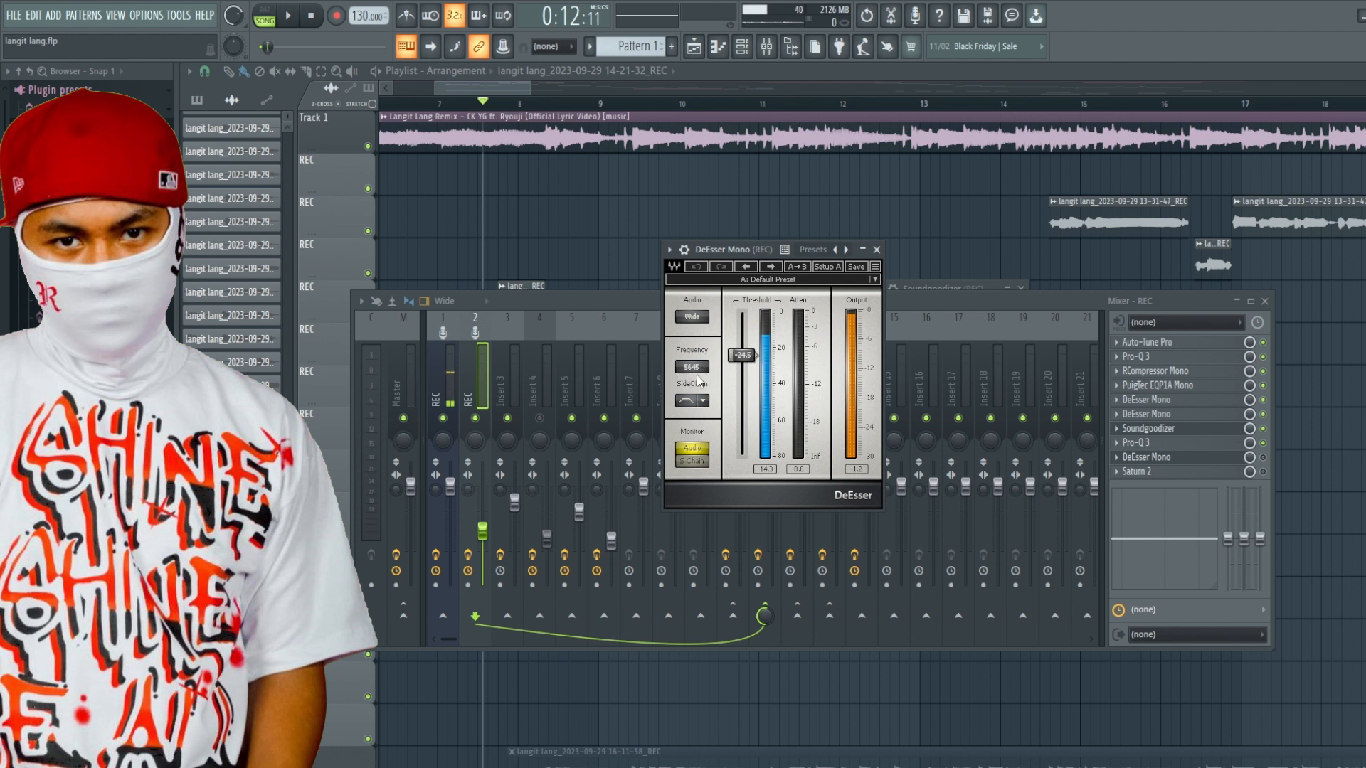
Play the song and enable the third DeEsser on the vocal track, audition it with its window open, and stop playback
key("space")
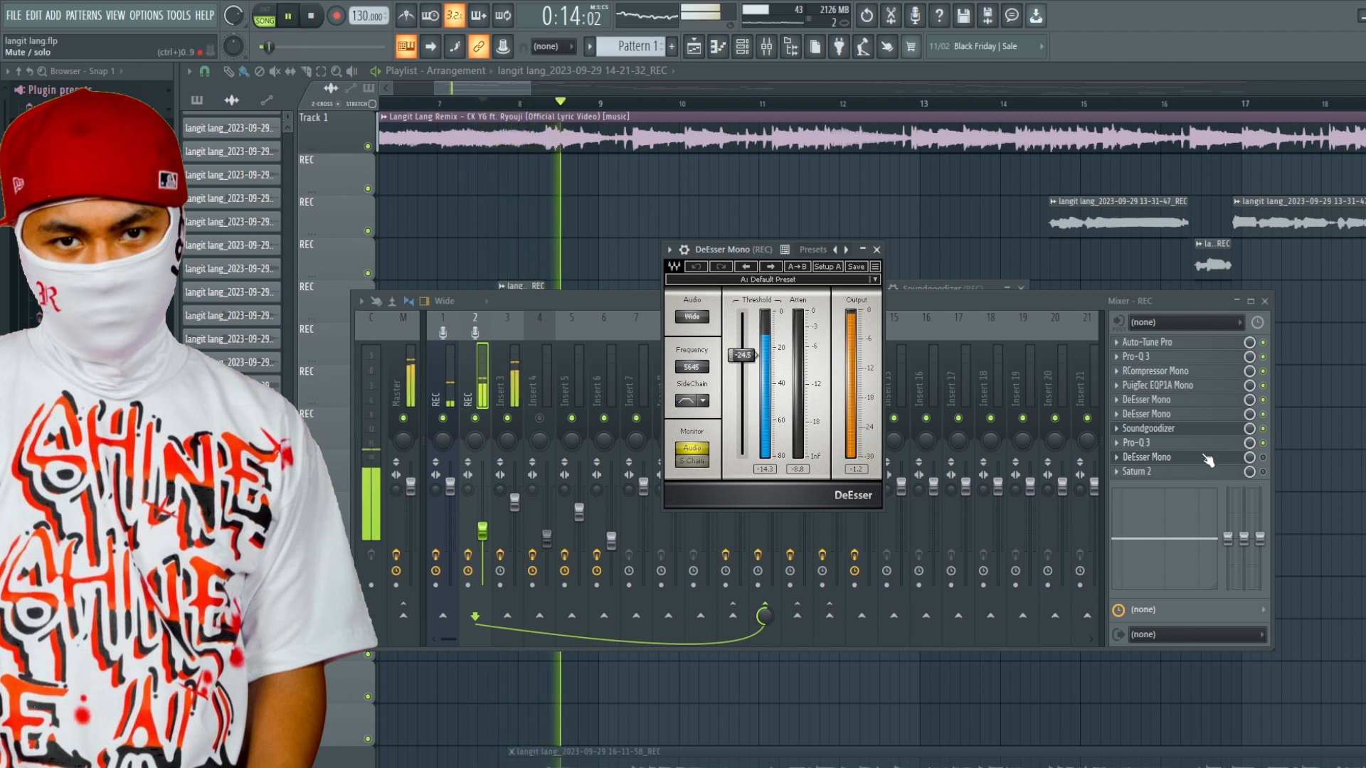
left_click(1263, 458)
left_click(1207, 460)
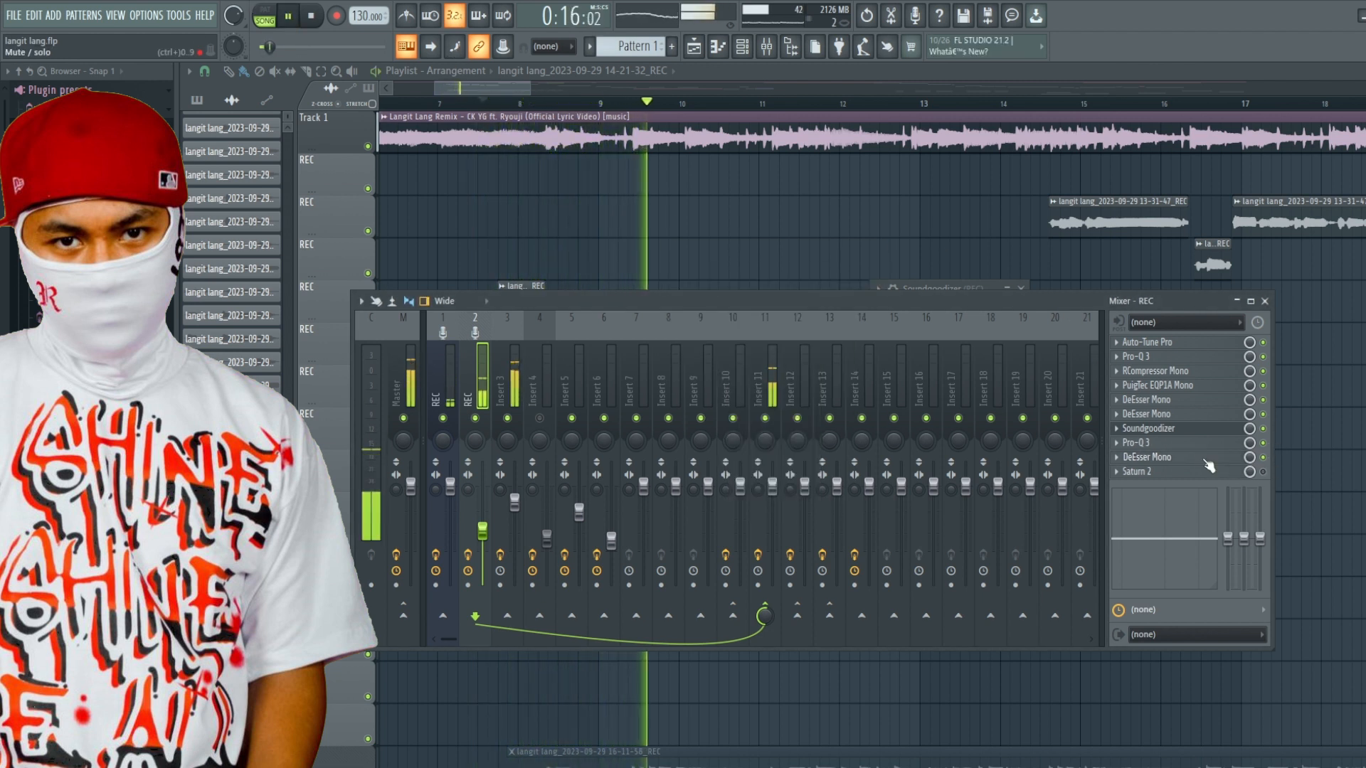
left_click(1207, 460)
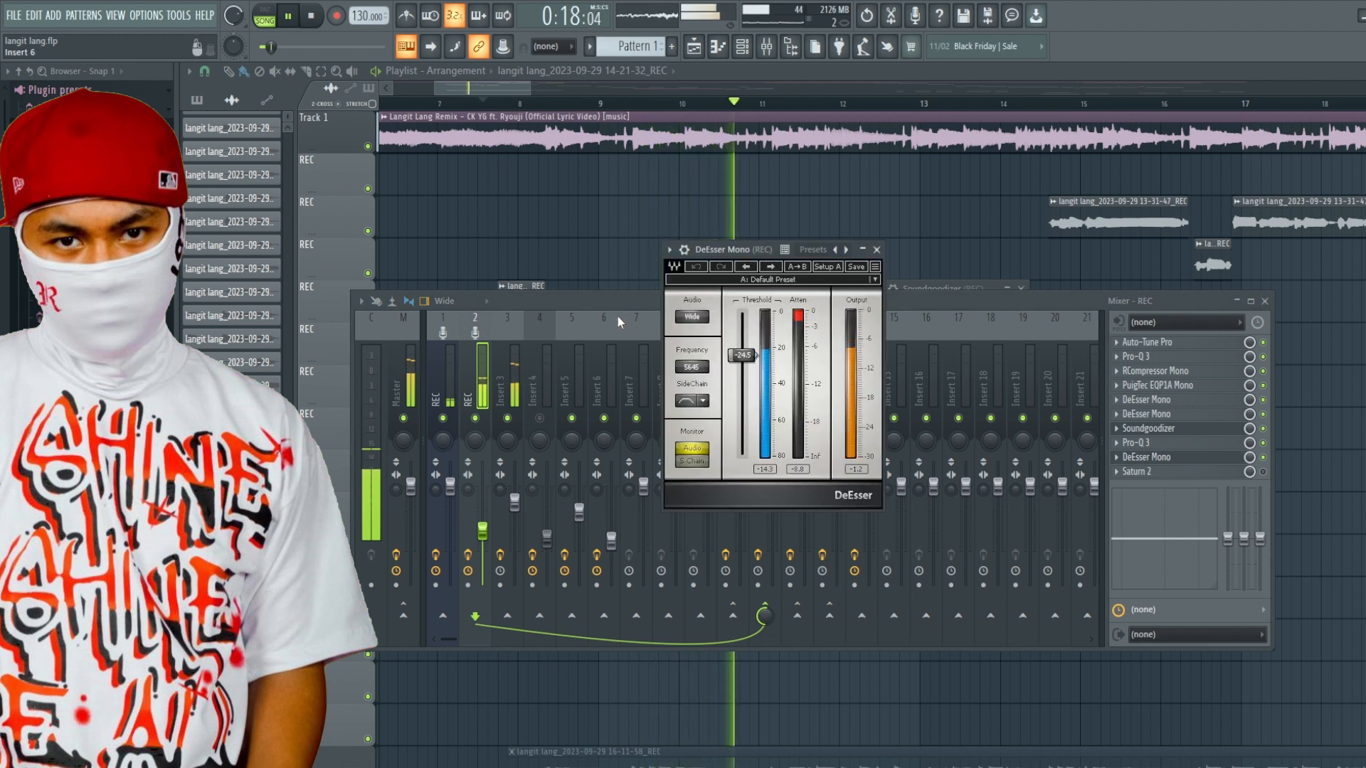
left_click(313, 22)
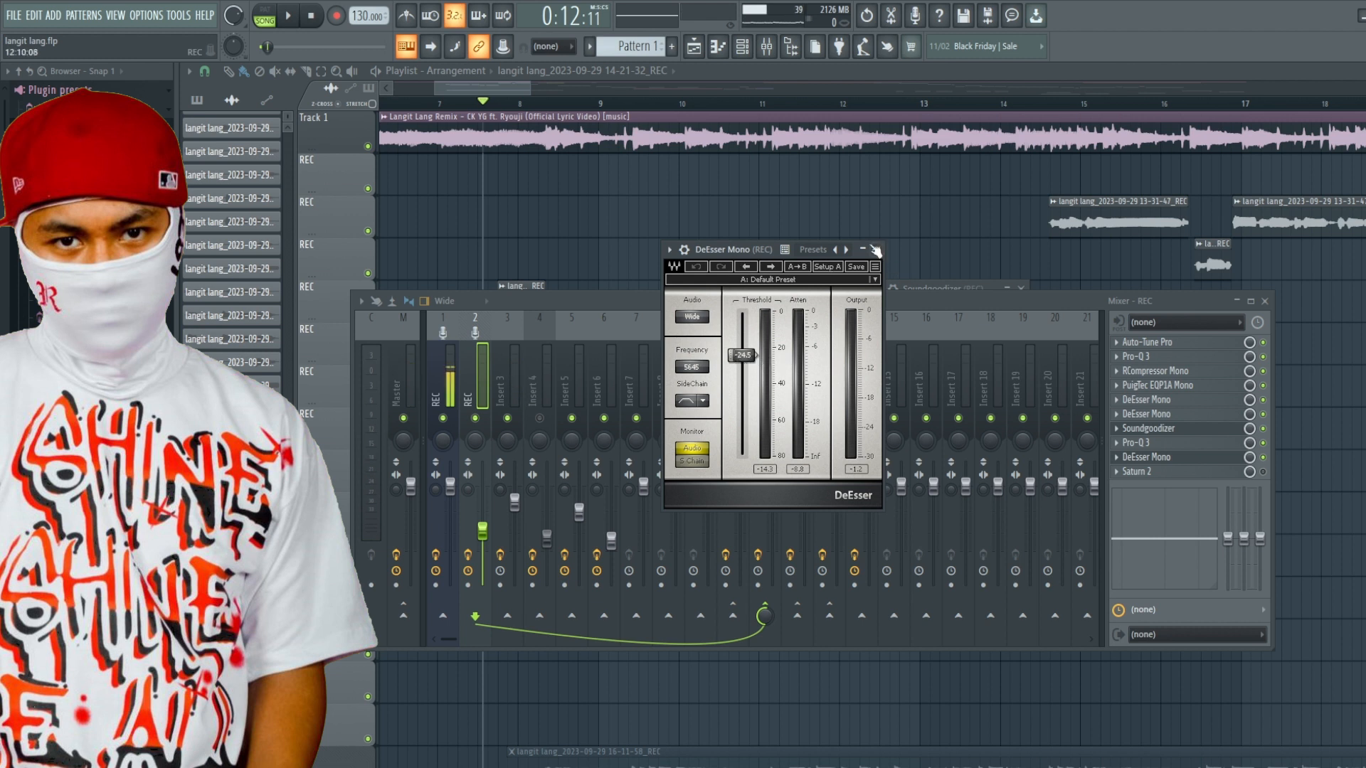
Open Soundgoodizer on the vocal track to review its knob amount and mode, then close it
left_click(1161, 431)
left_click_drag(903, 288, 740, 296)
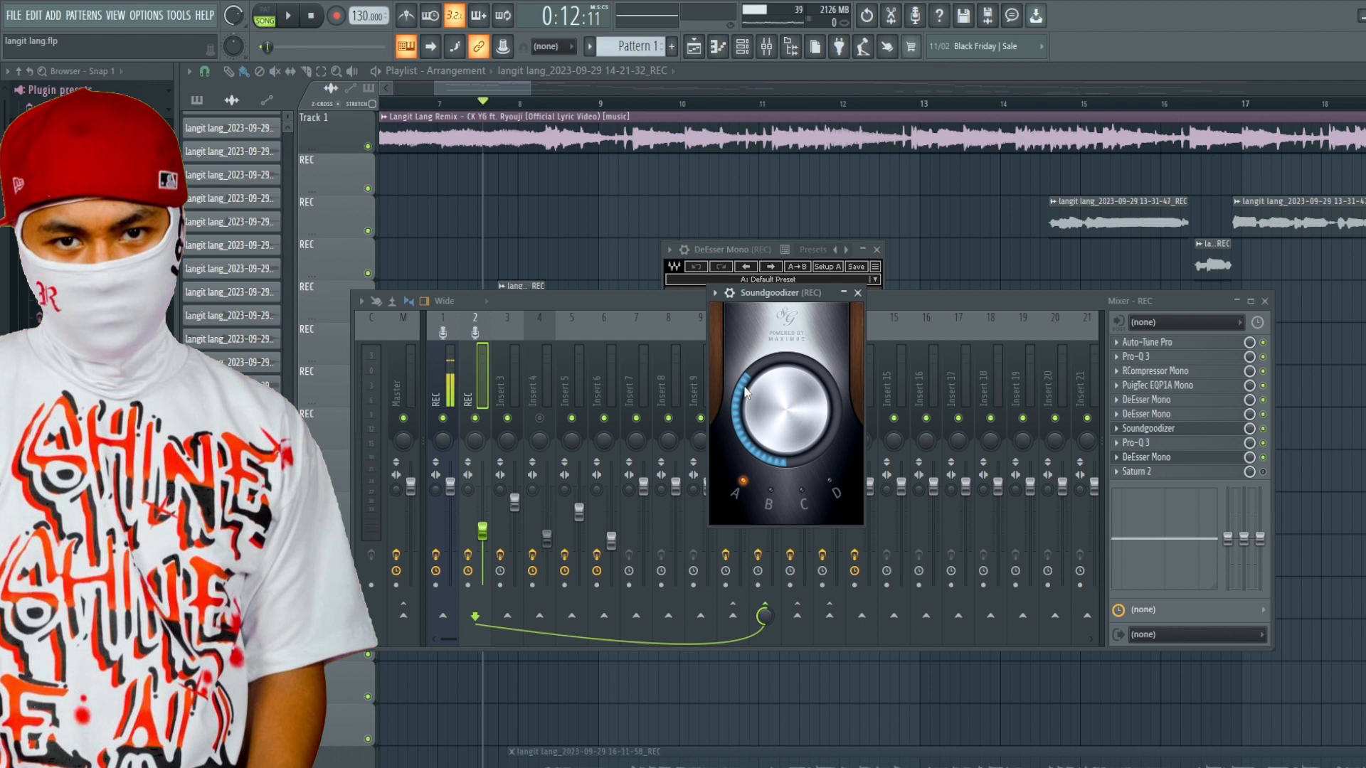
left_click(859, 292)
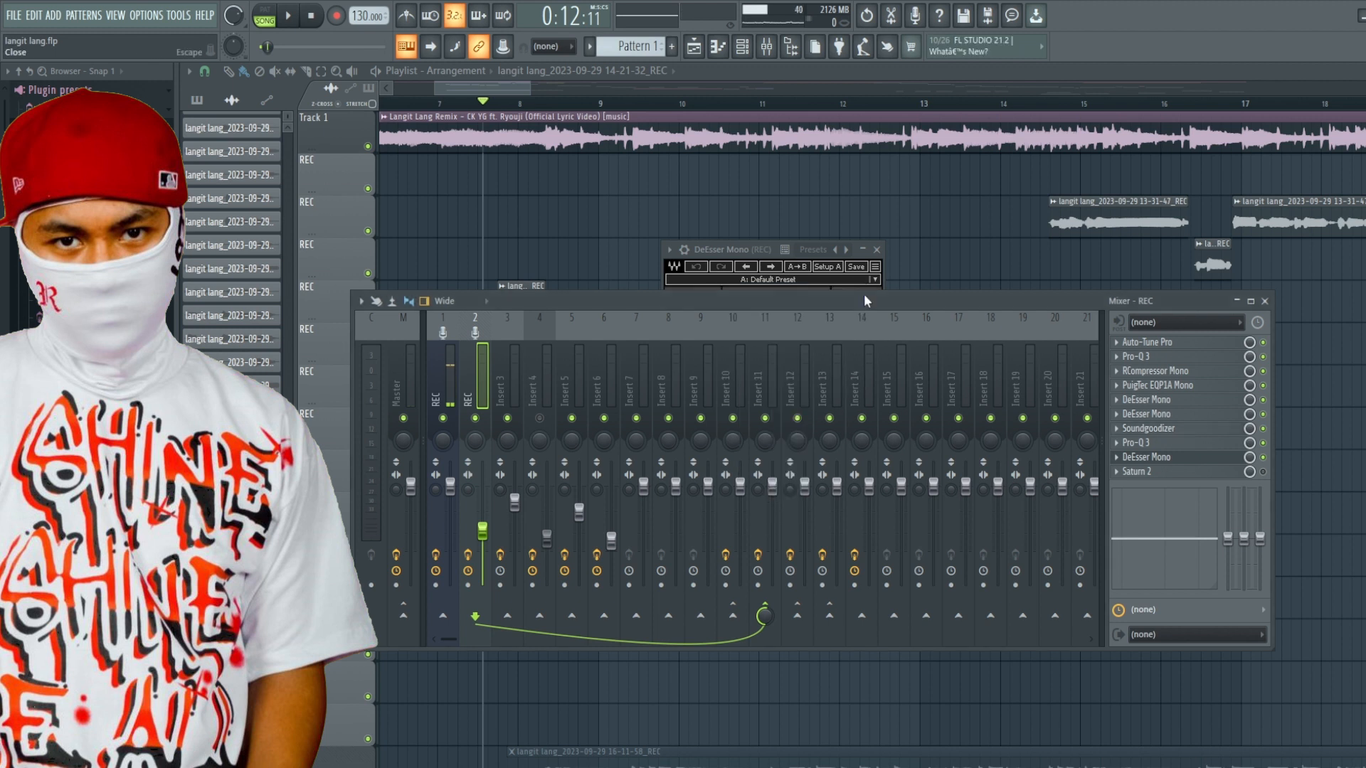
Reopen the third DeEsser and watch its attenuation during playback, then stop the song and close the plugin
left_click(1160, 461)
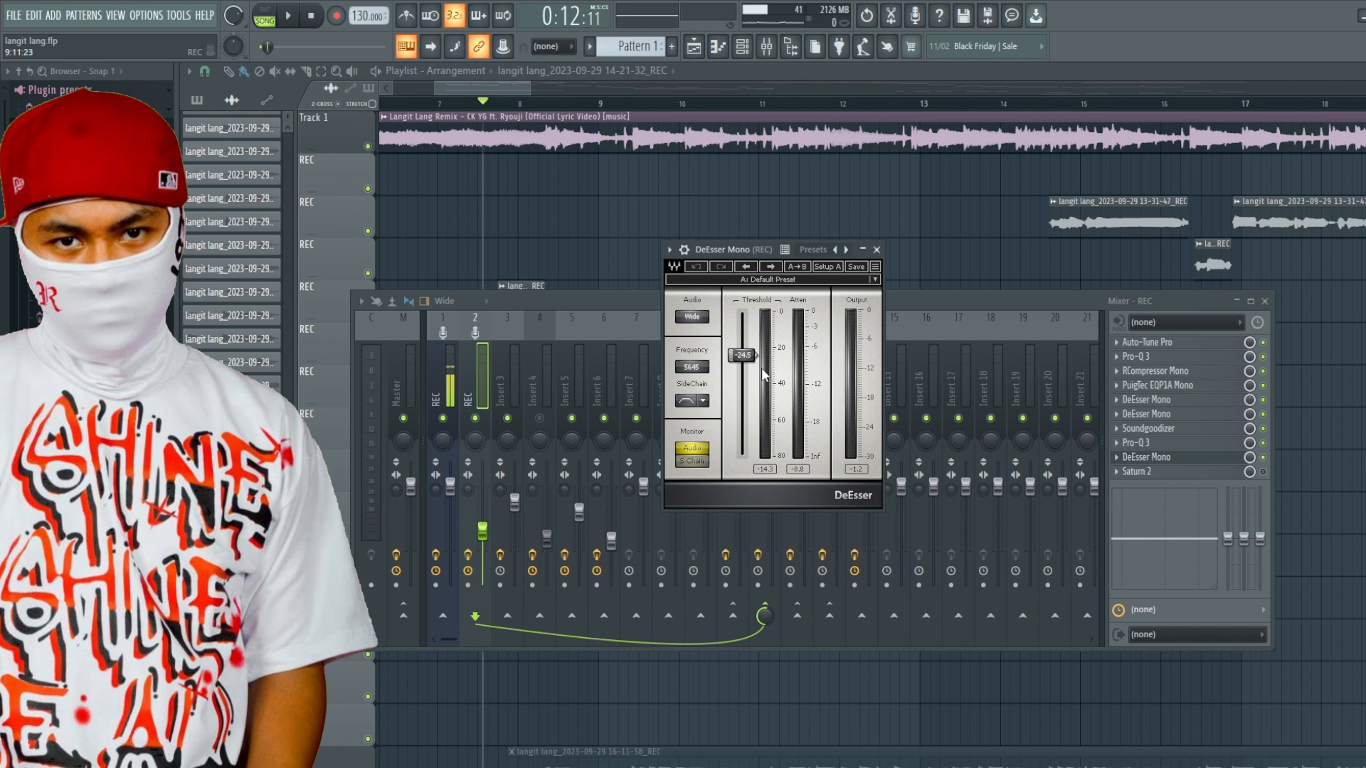
left_click(292, 17)
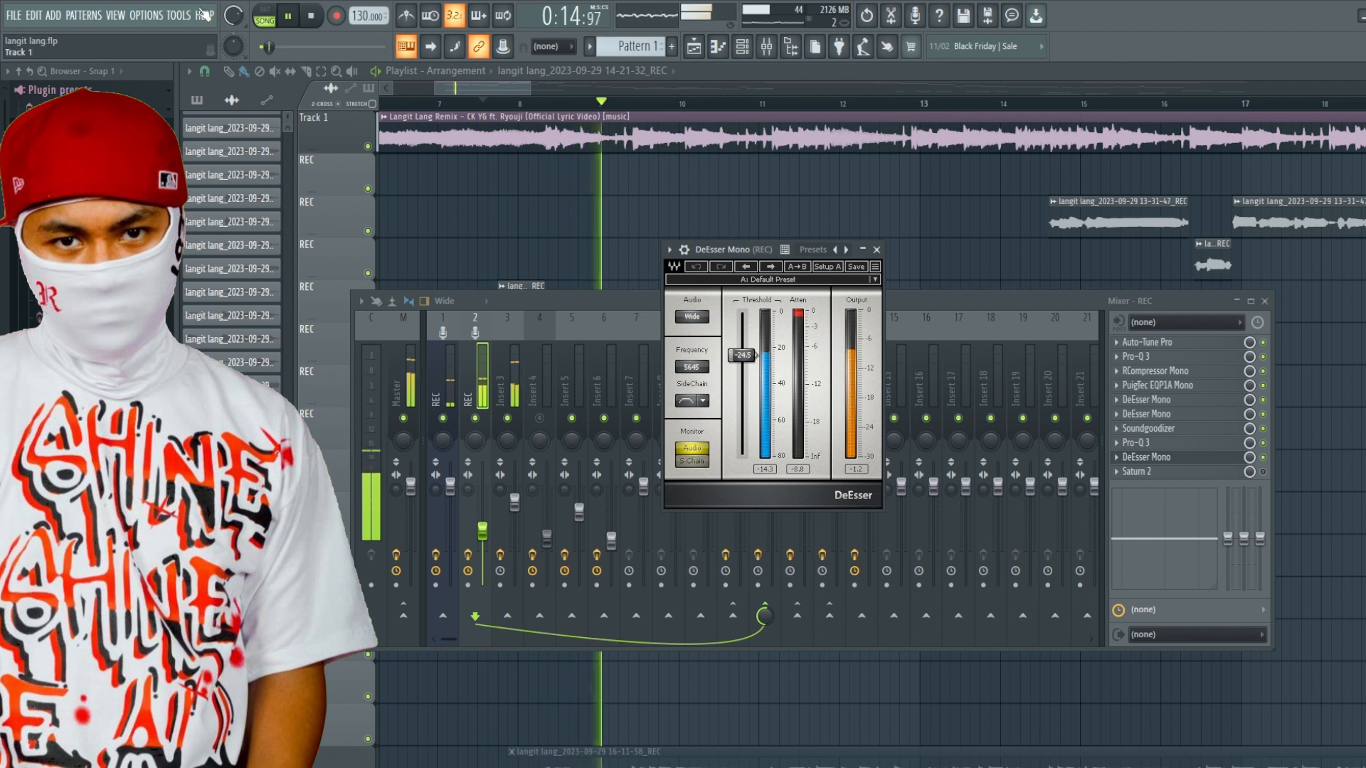
left_click(311, 17)
left_click_drag(733, 251, 733, 238)
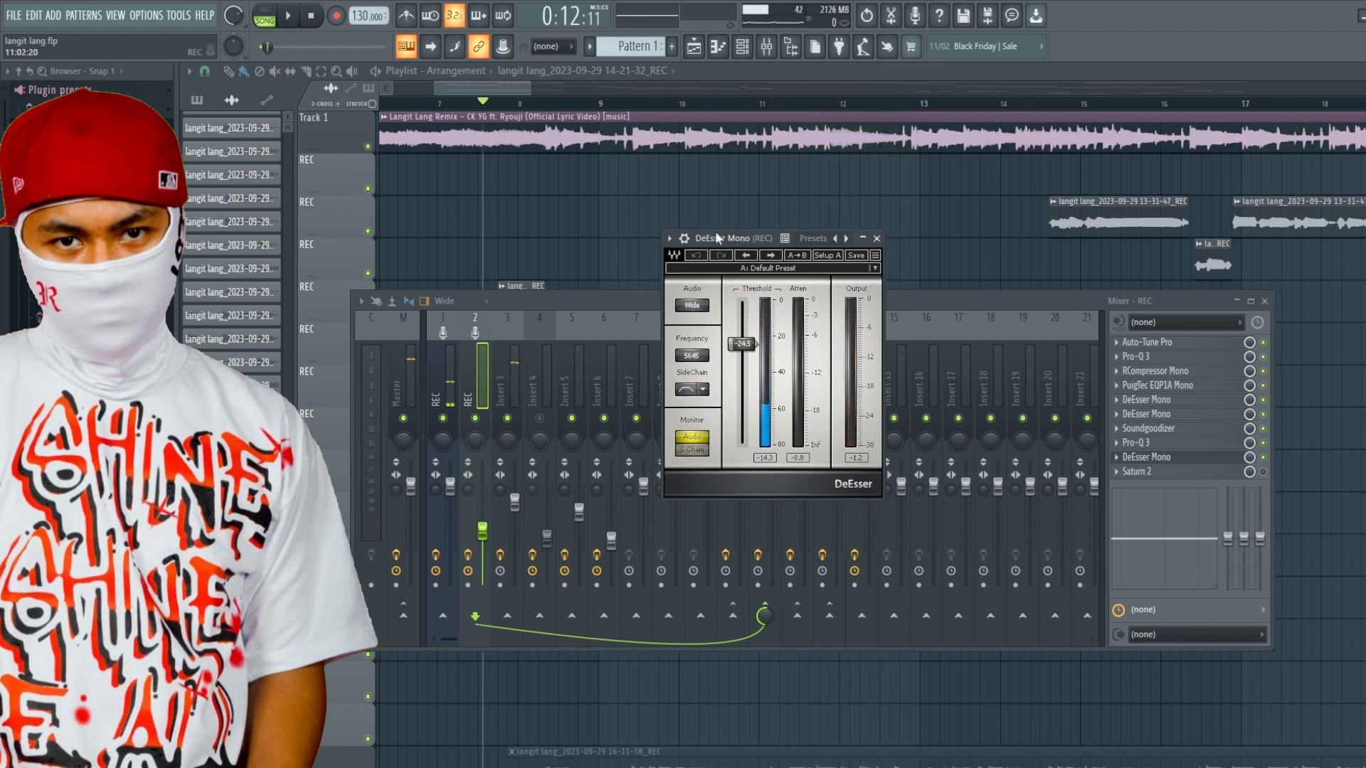
left_click(877, 237)
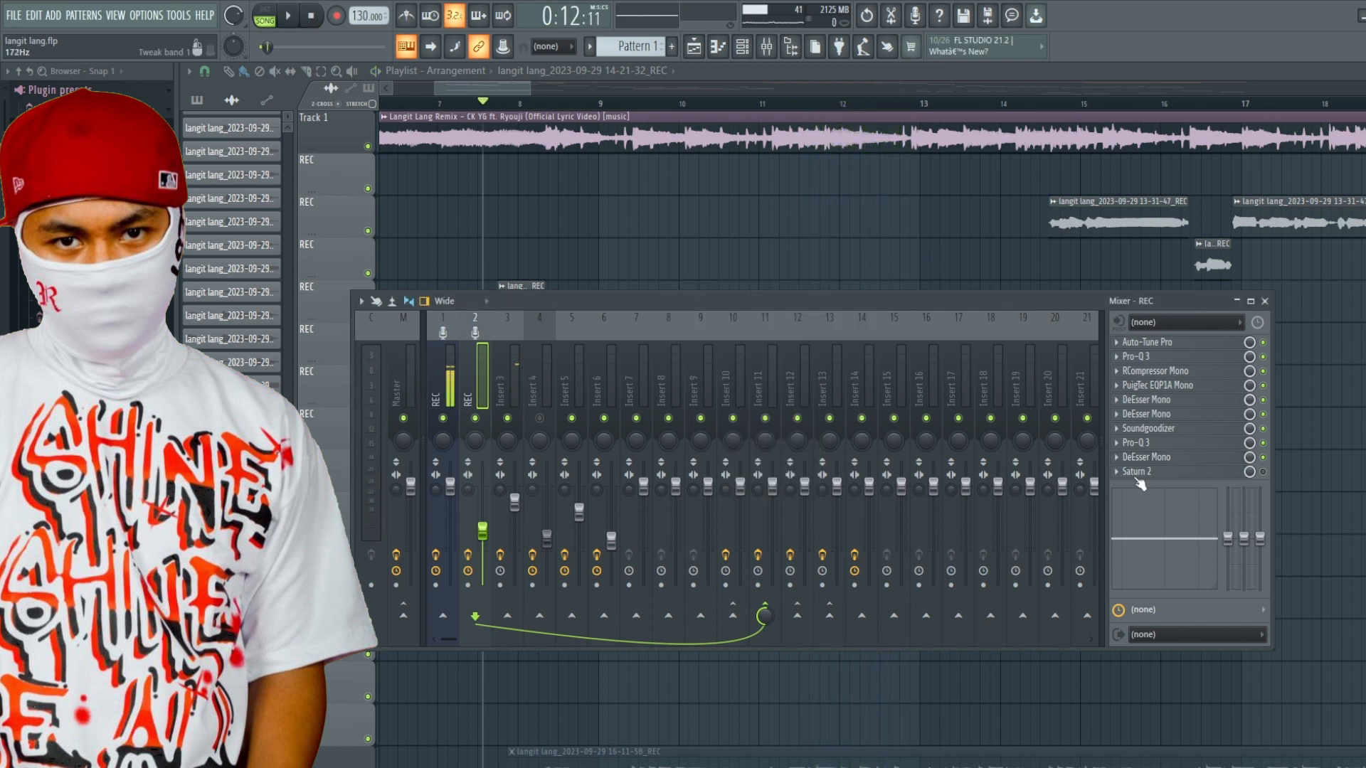
Open and enable Saturn 2 on the vocal track, and locate the Vocal Exciter preset in the V1 Preset Folder under AT Saturation
left_click(1209, 472)
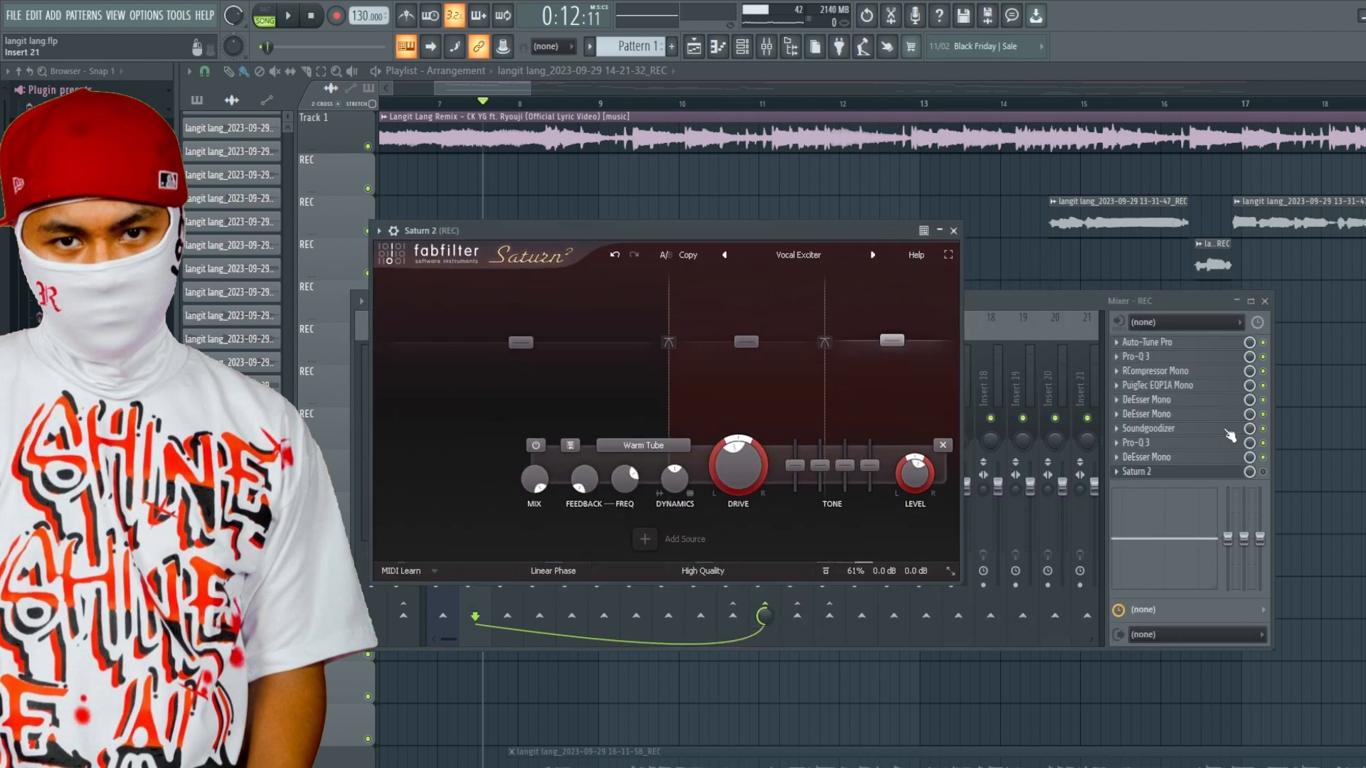
left_click(1263, 472)
left_click(786, 255)
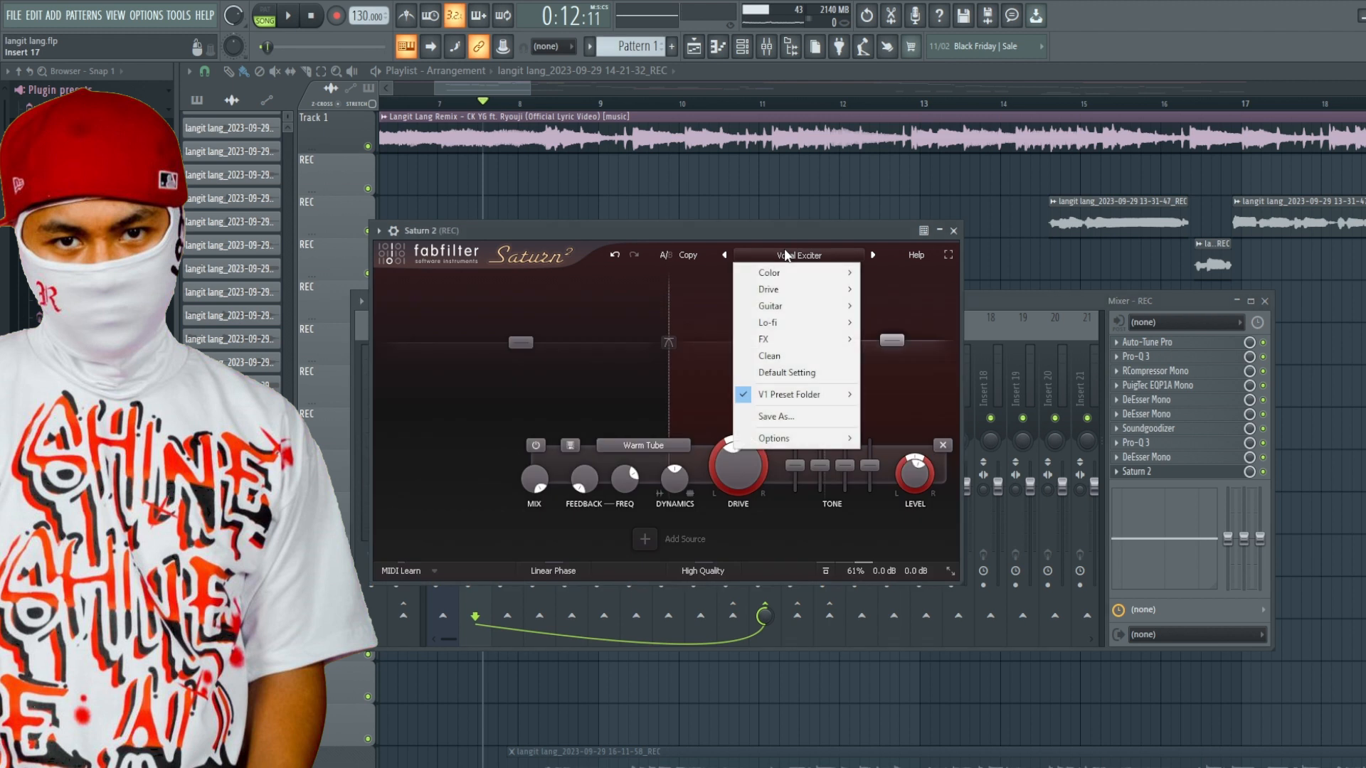
mouse_move(782, 398)
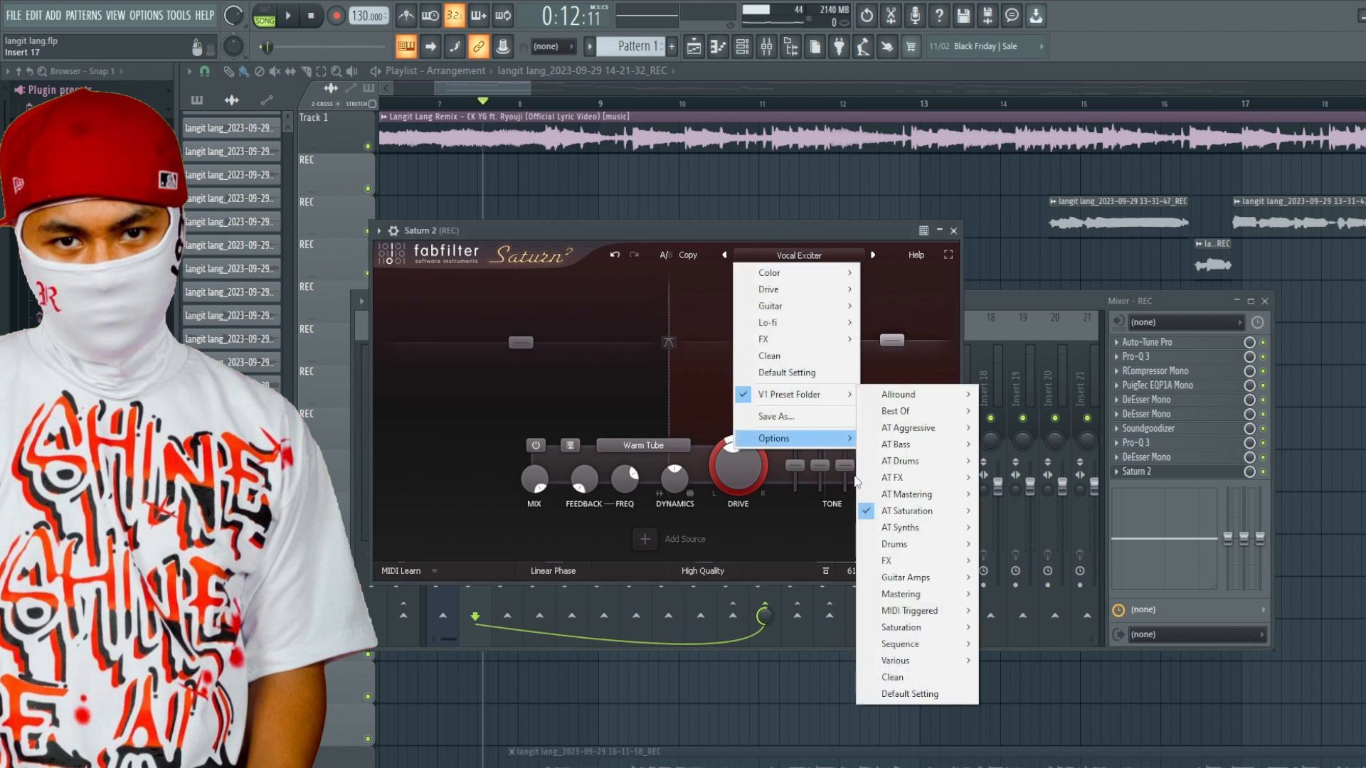
mouse_move(904, 513)
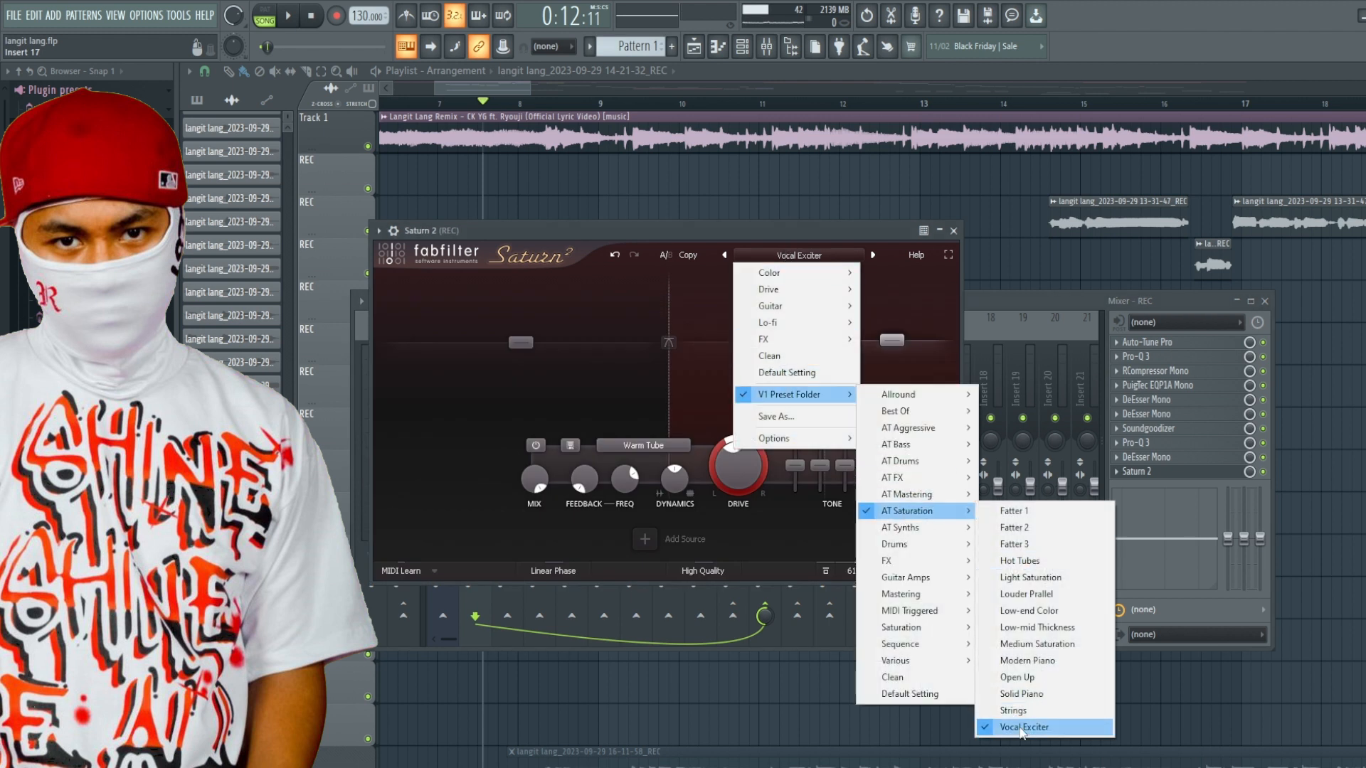
left_click(1019, 296)
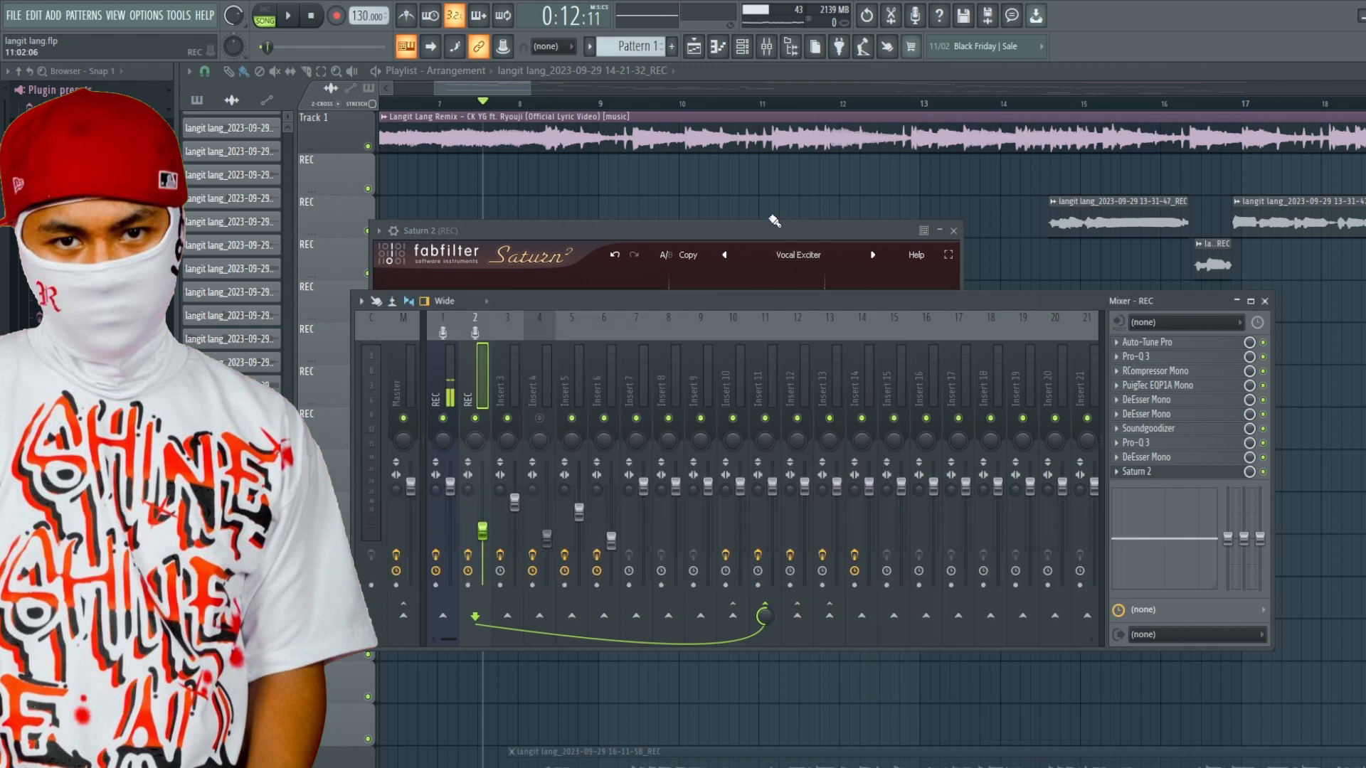
Play the song with Saturn 2 in view and toggle the plugin to compare the vocal, then stop with it enabled
key("space")
left_click_drag(776, 227, 915, 300)
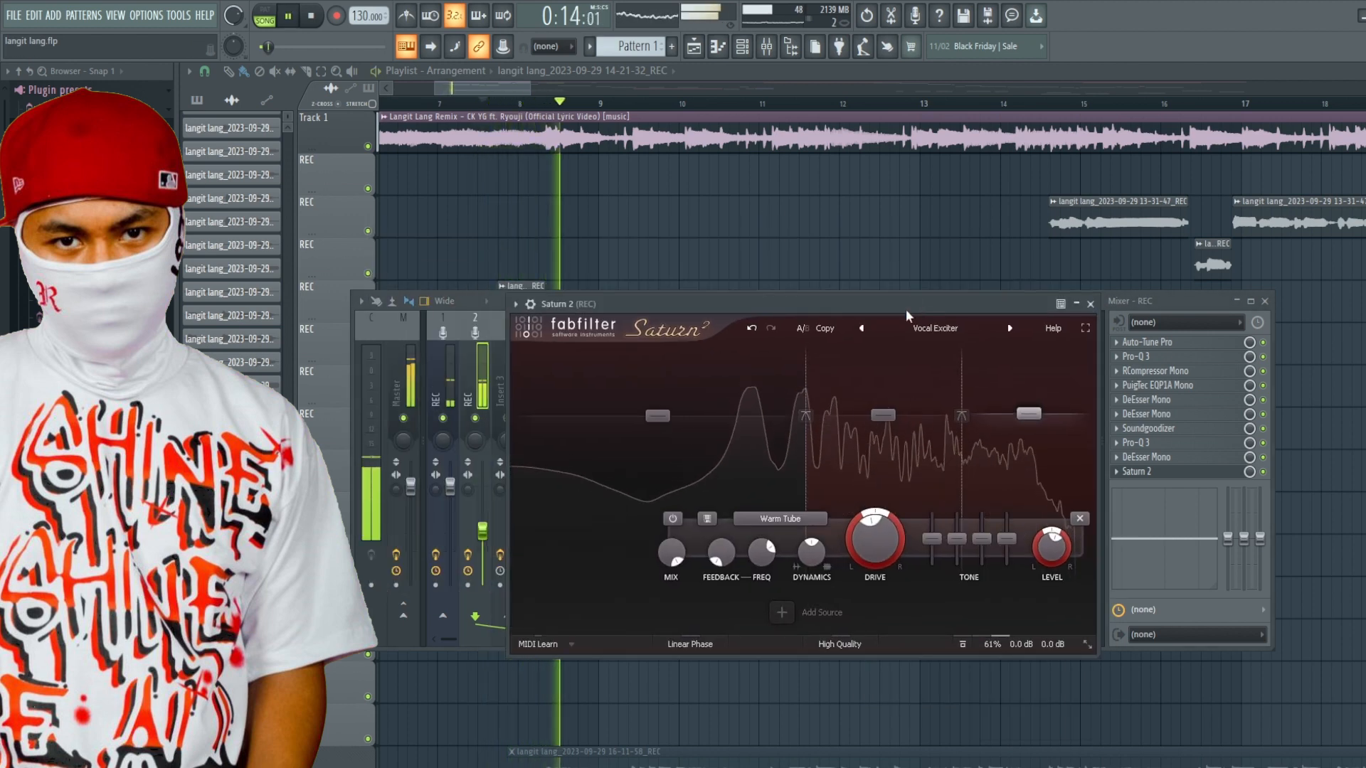
mouse_move(834, 361)
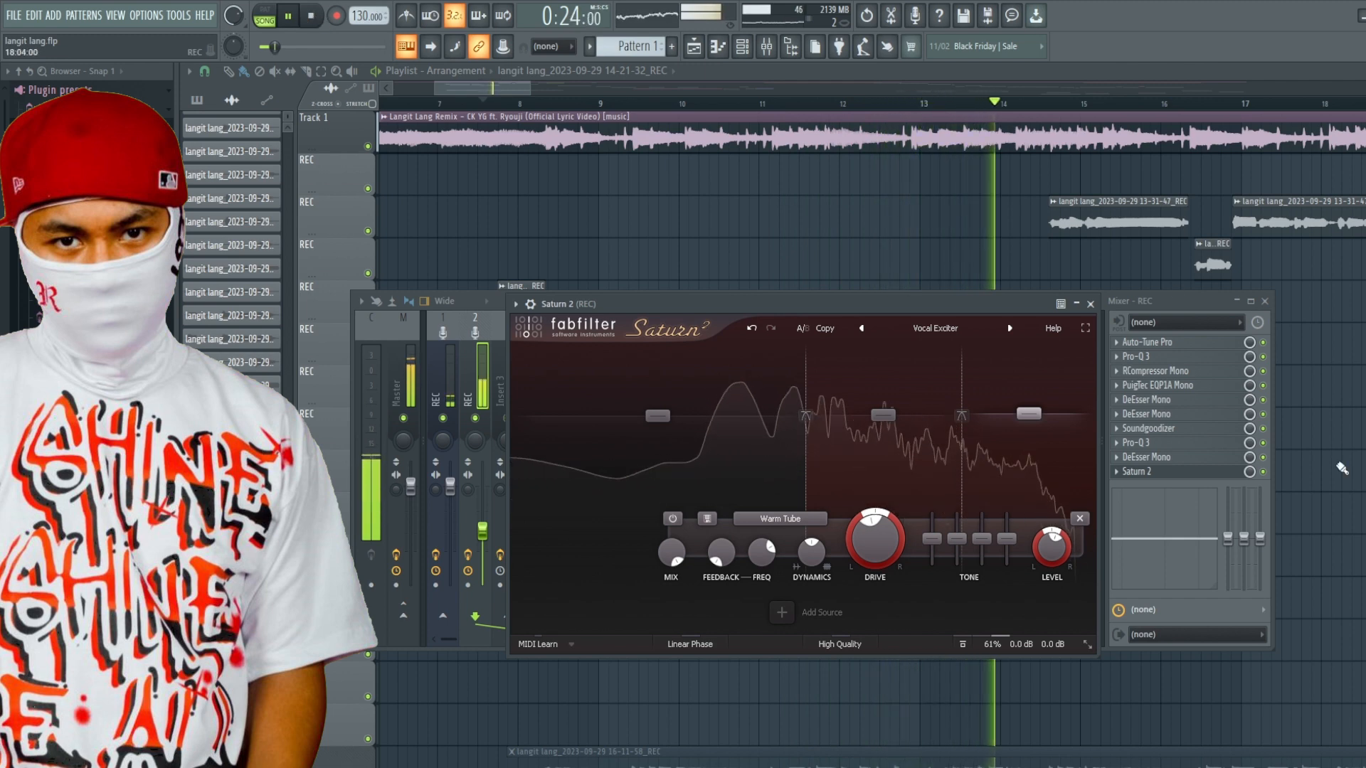
left_click(1263, 473)
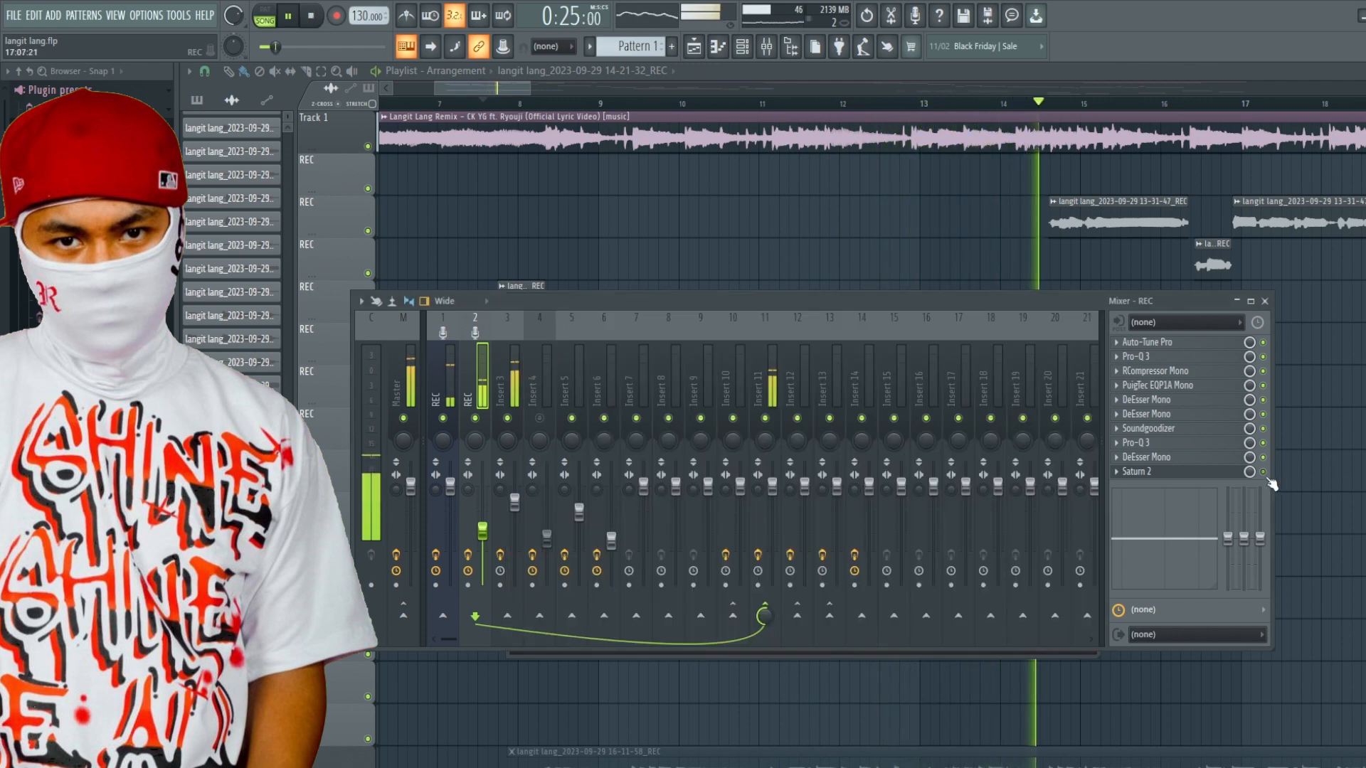
left_click(1171, 473)
left_click(1171, 473)
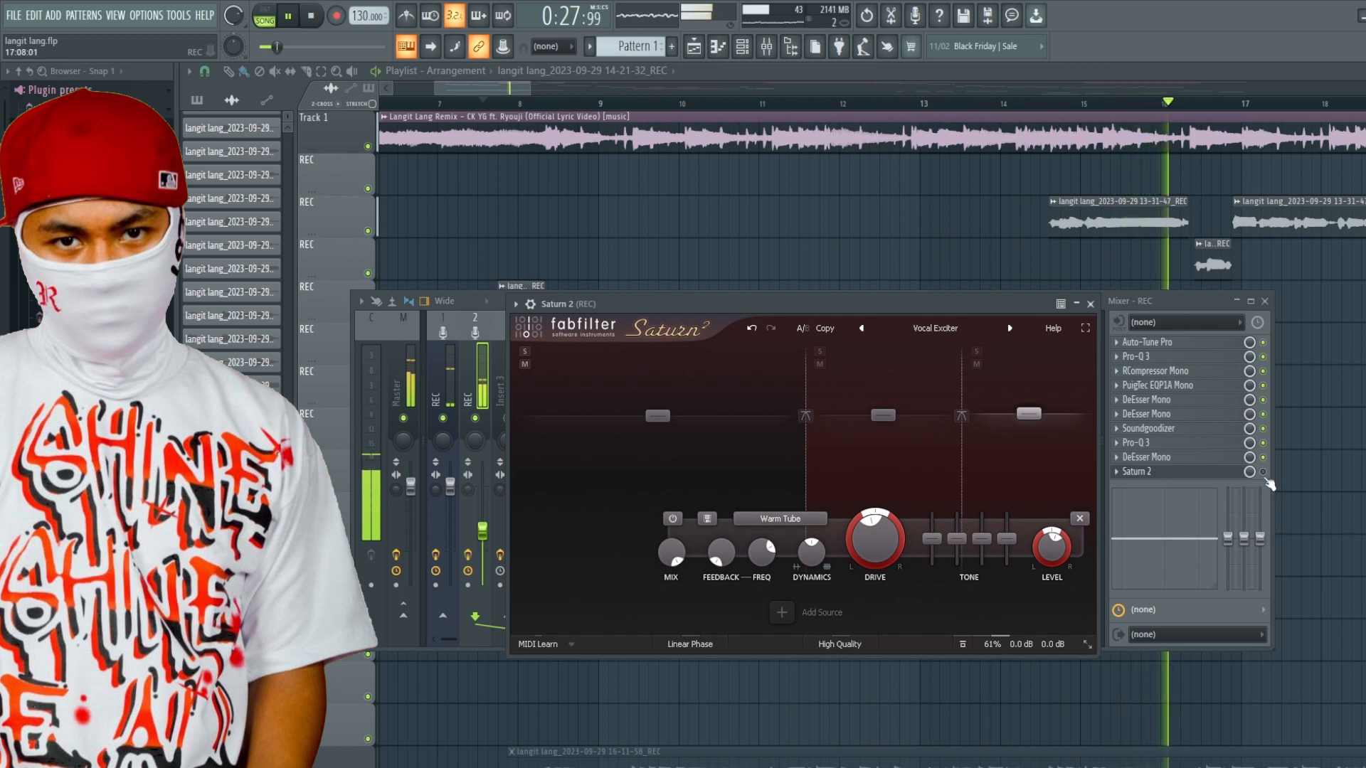
left_click(1177, 473)
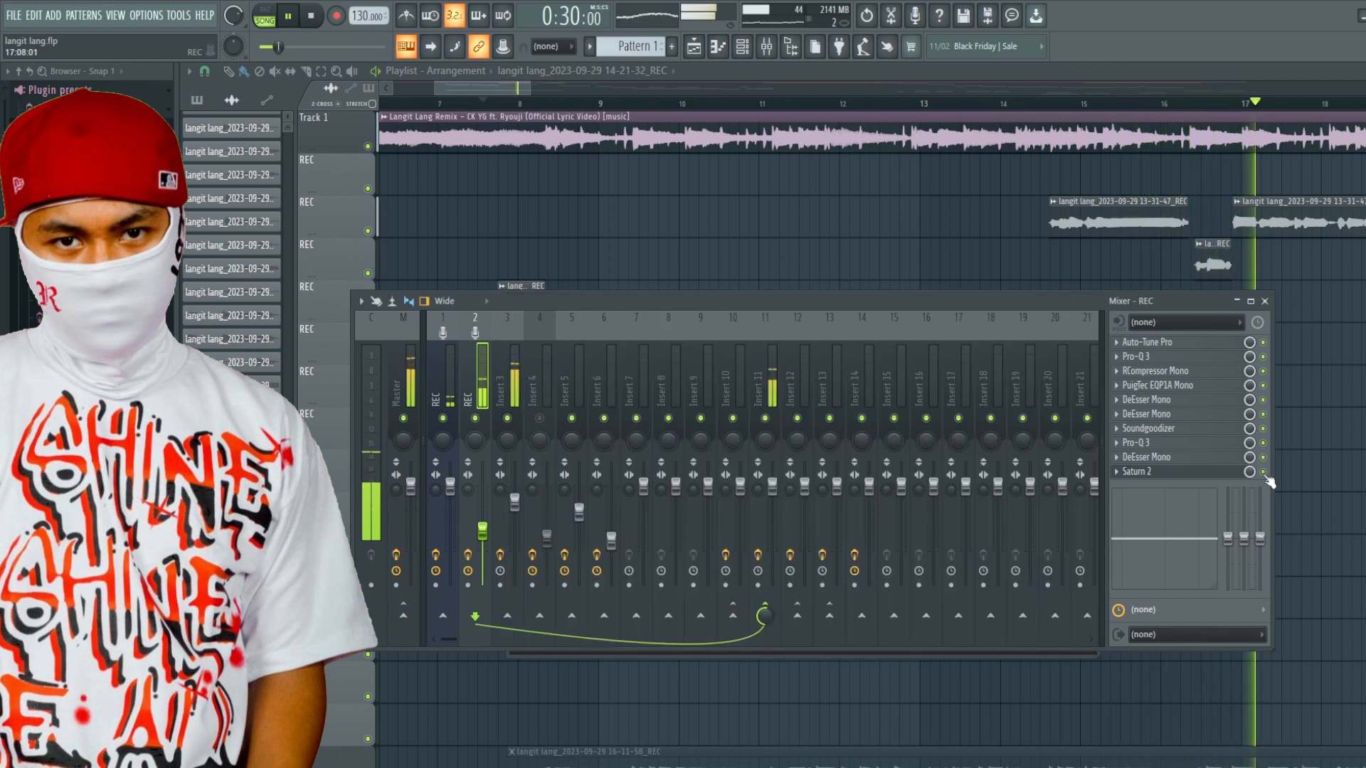
left_click(1177, 473)
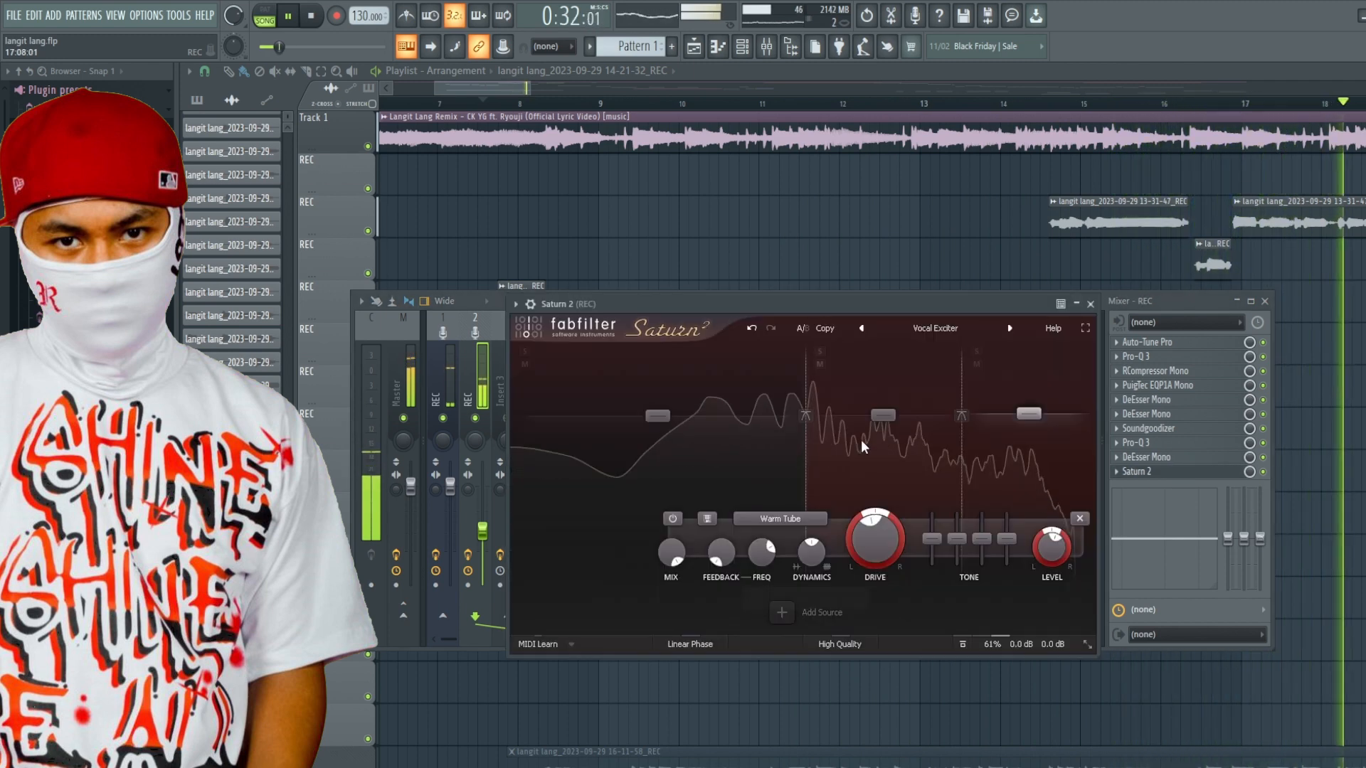
left_click(310, 17)
left_click_drag(666, 301, 634, 301)
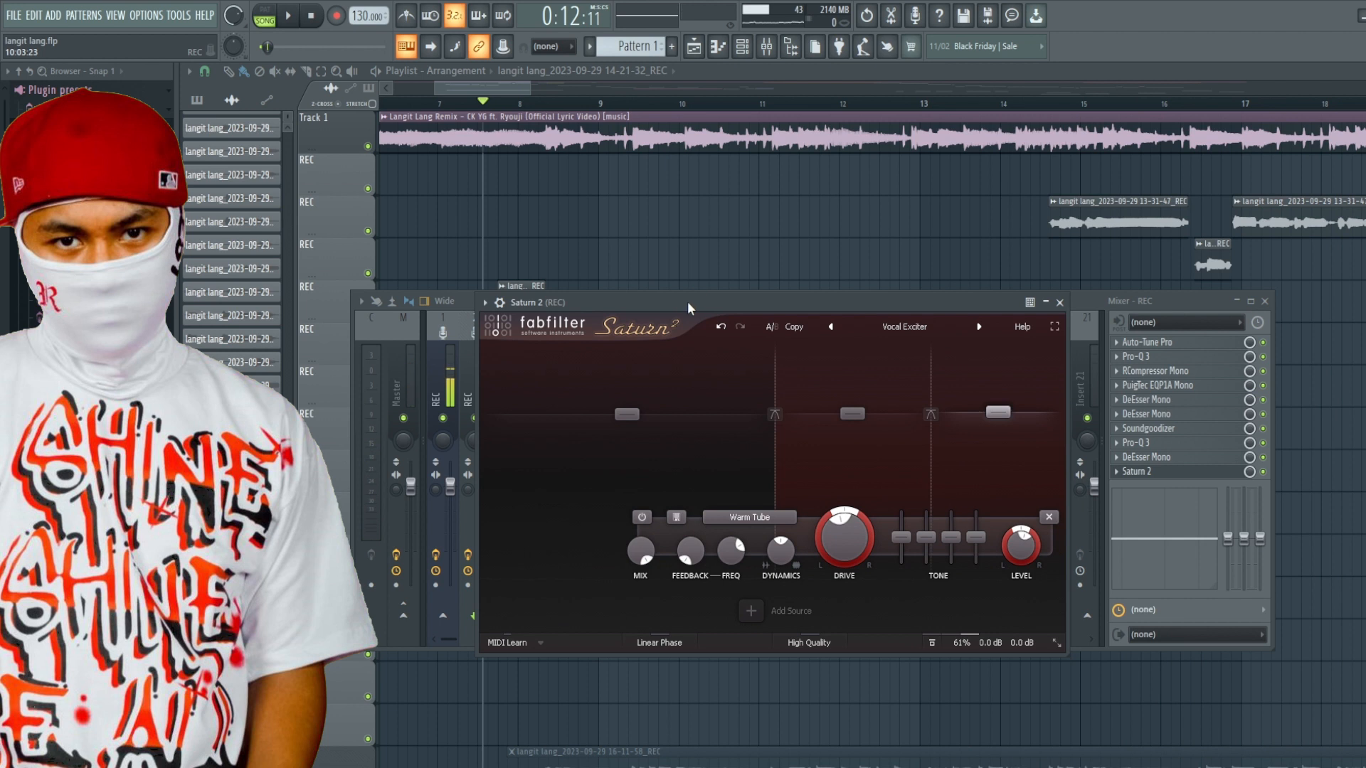
left_click_drag(685, 304, 659, 304)
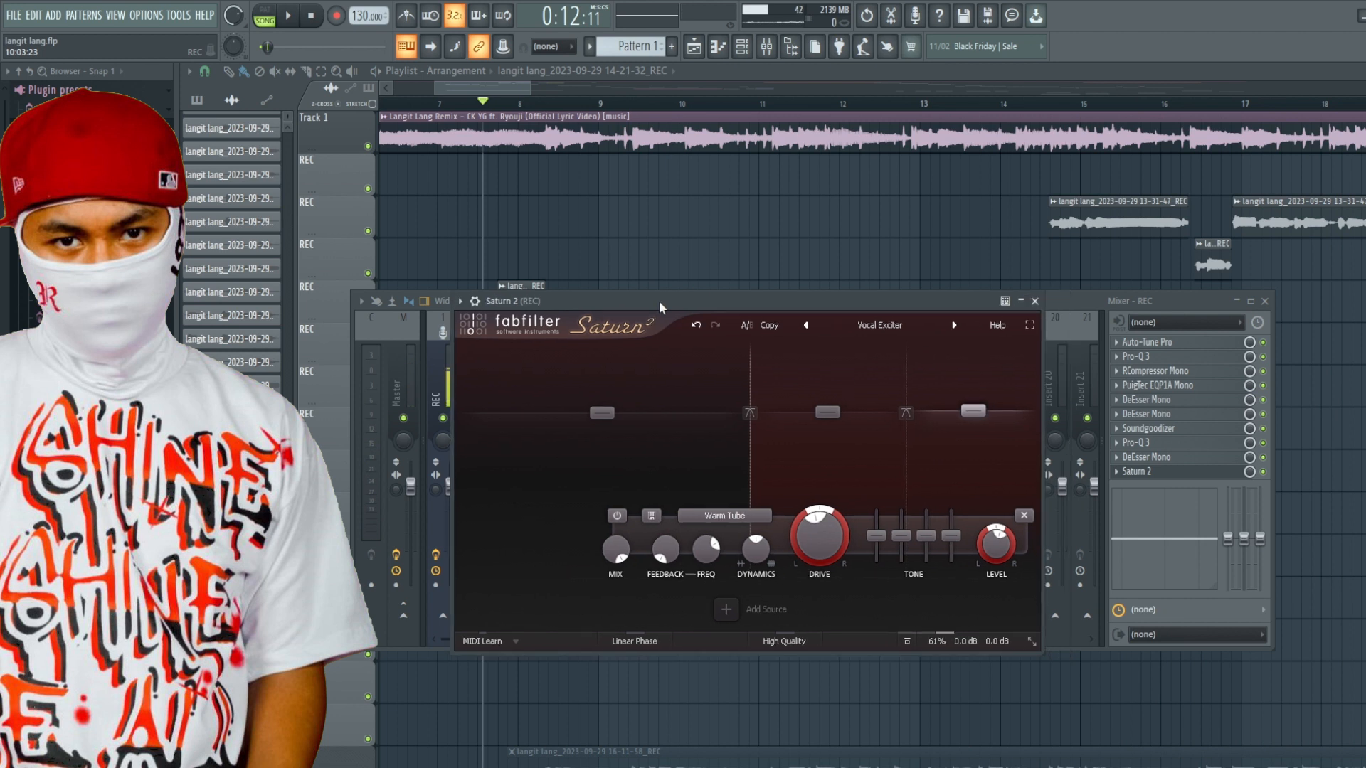
left_click_drag(658, 300, 648, 304)
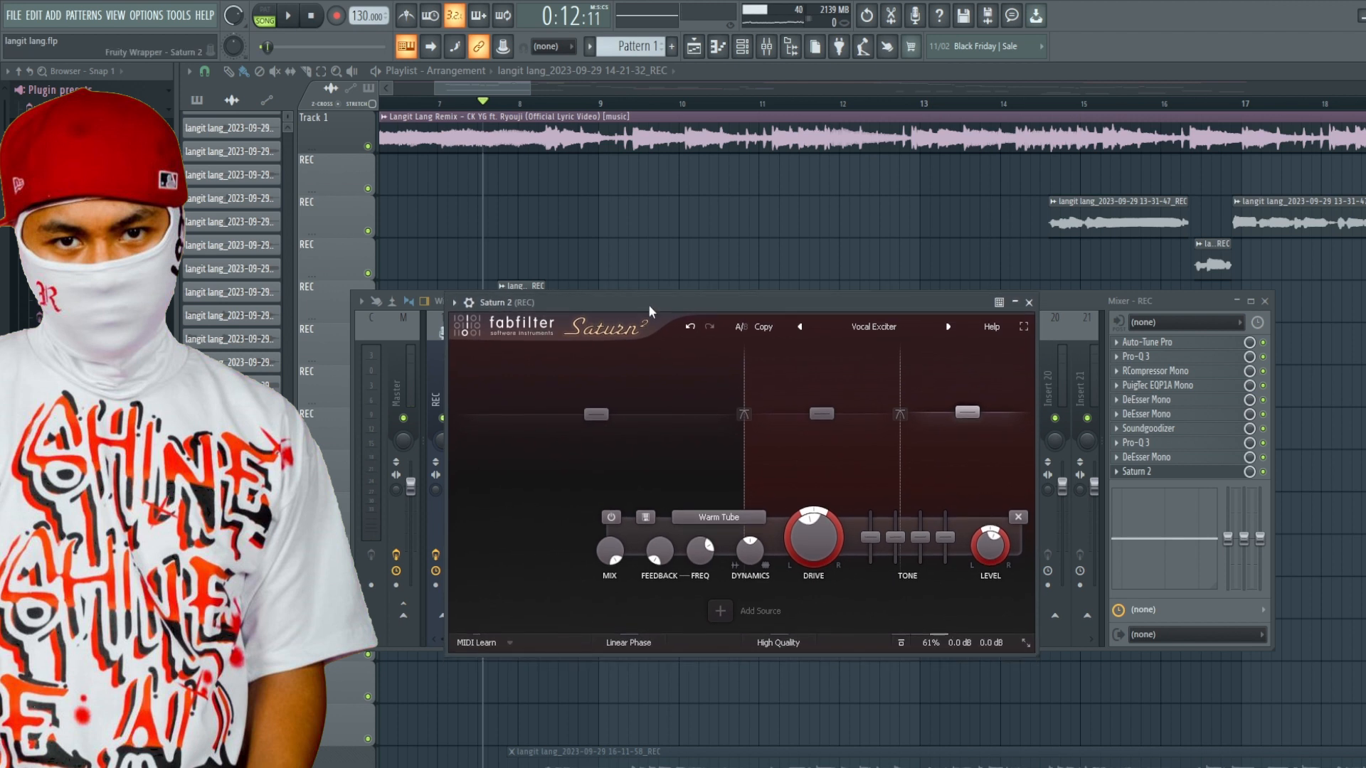
double_click(647, 306)
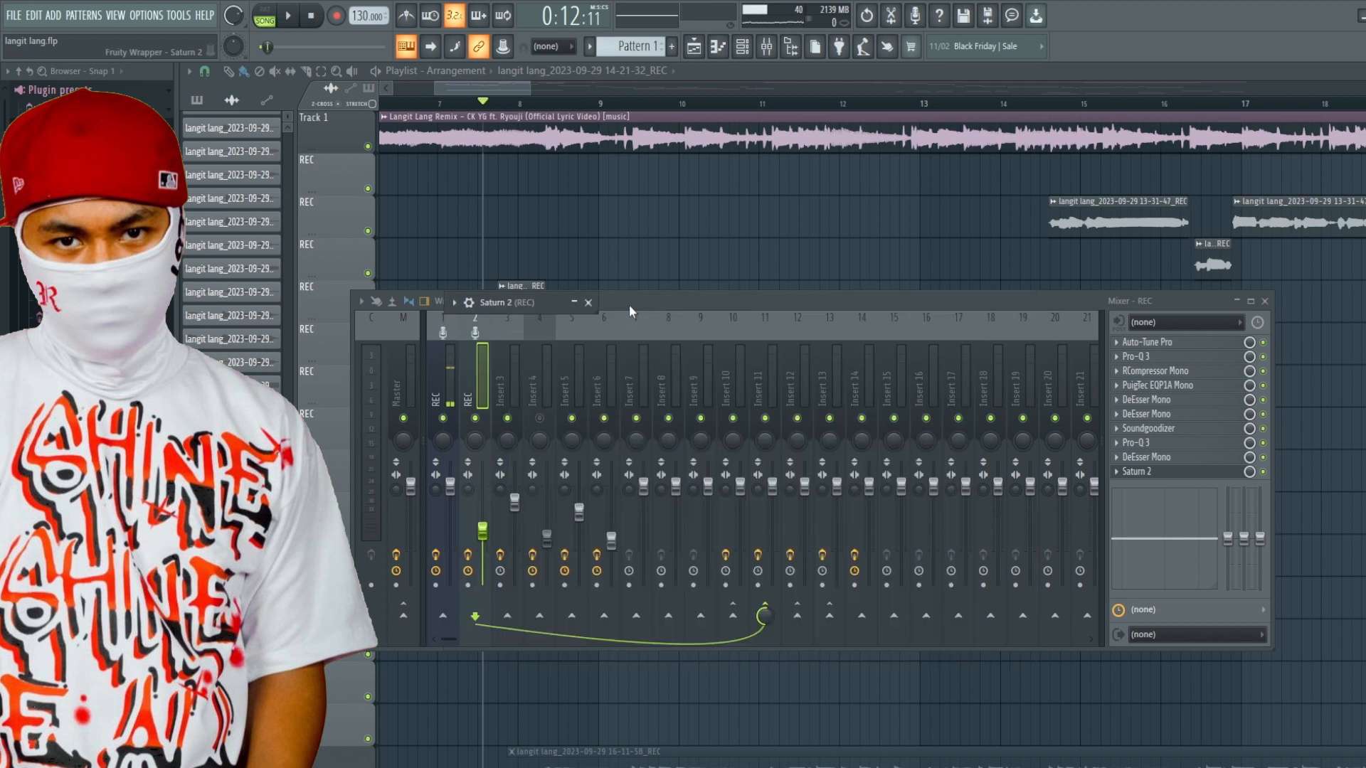
double_click(511, 309)
Review where Saturn 2's Vocal Exciter preset sits in the AT Saturation group of the V1 Preset Folder, then close the plugin
left_click(859, 330)
left_click(859, 330)
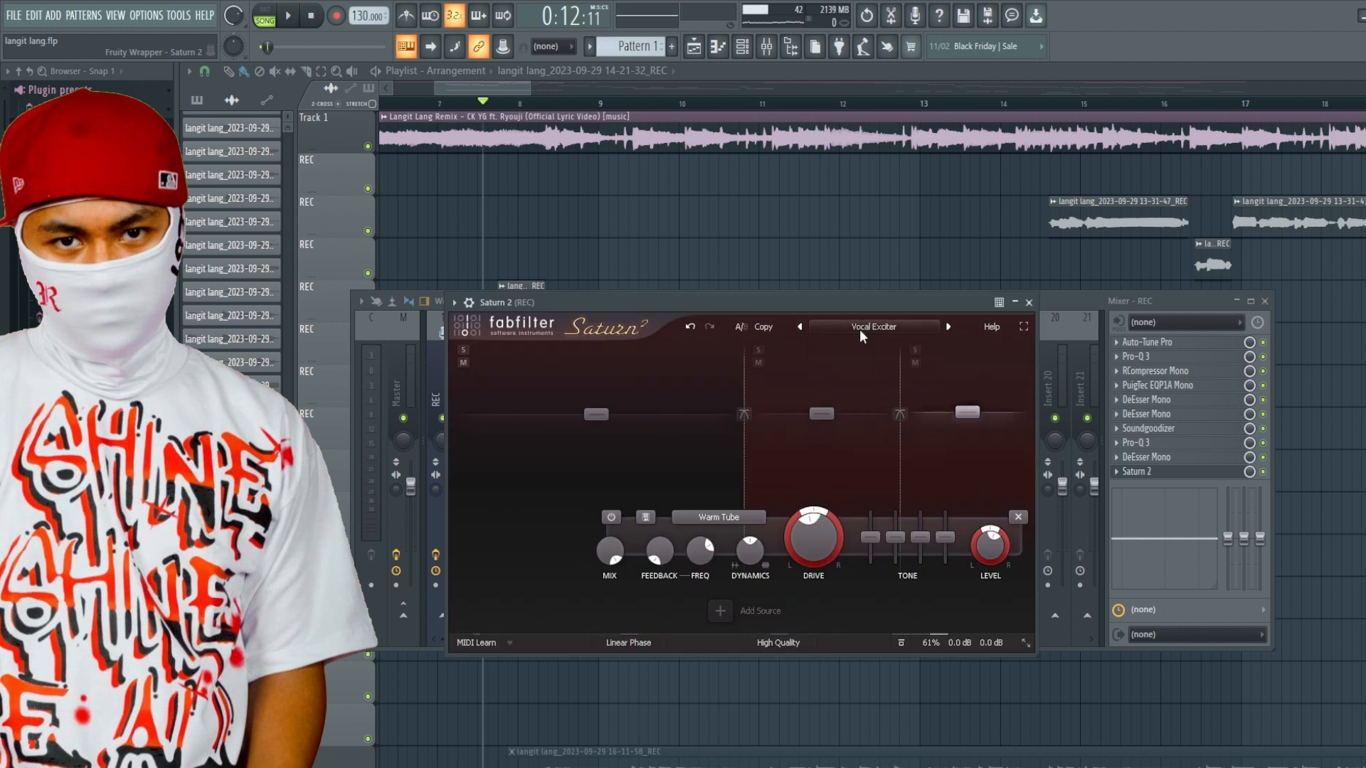
left_click(859, 330)
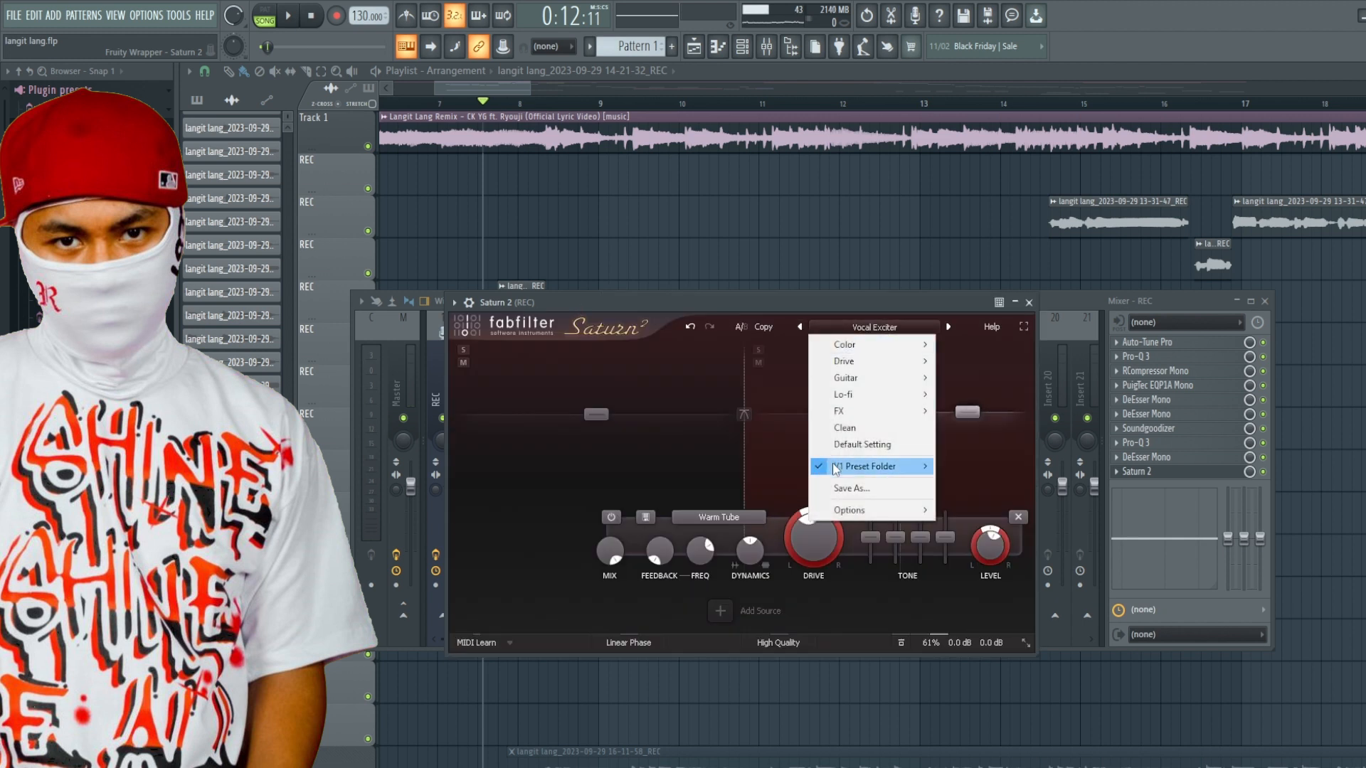
mouse_move(835, 469)
mouse_move(1031, 591)
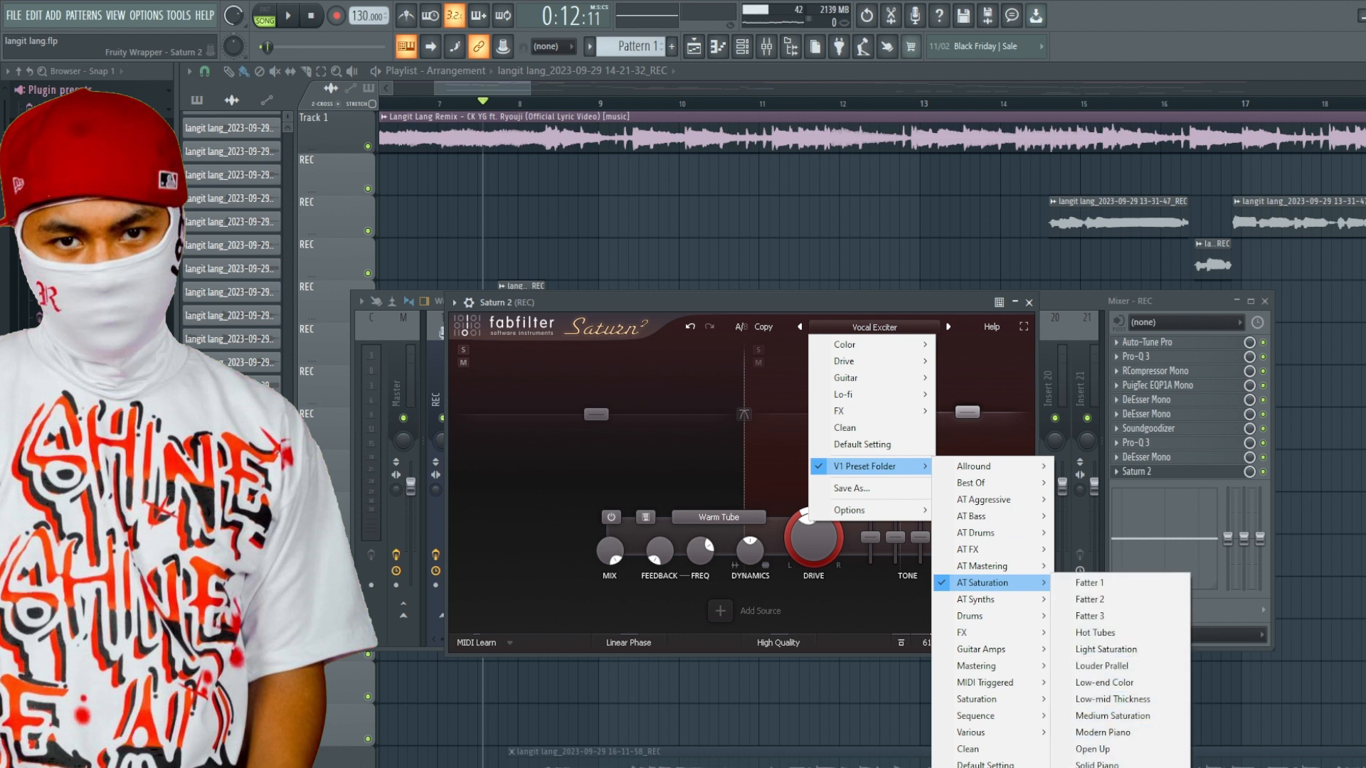
left_click(744, 296)
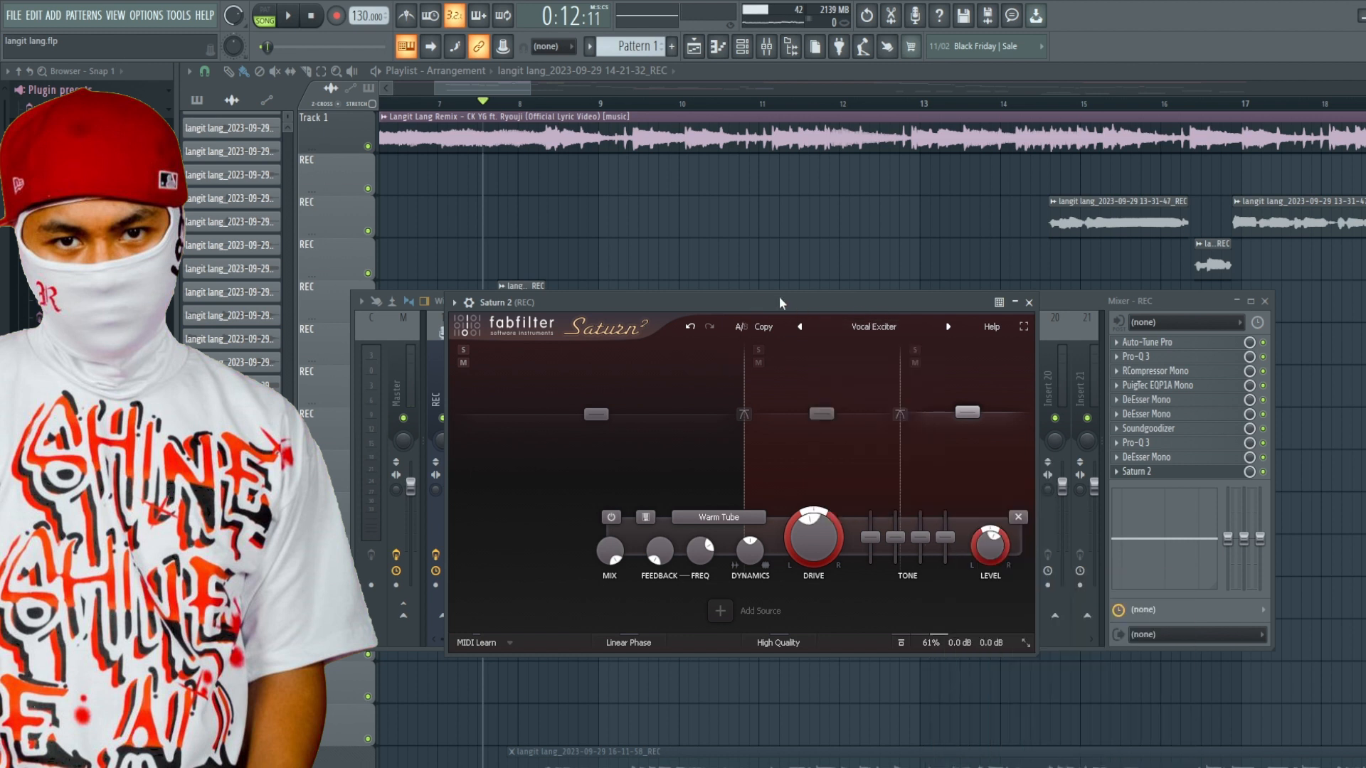
left_click(1028, 302)
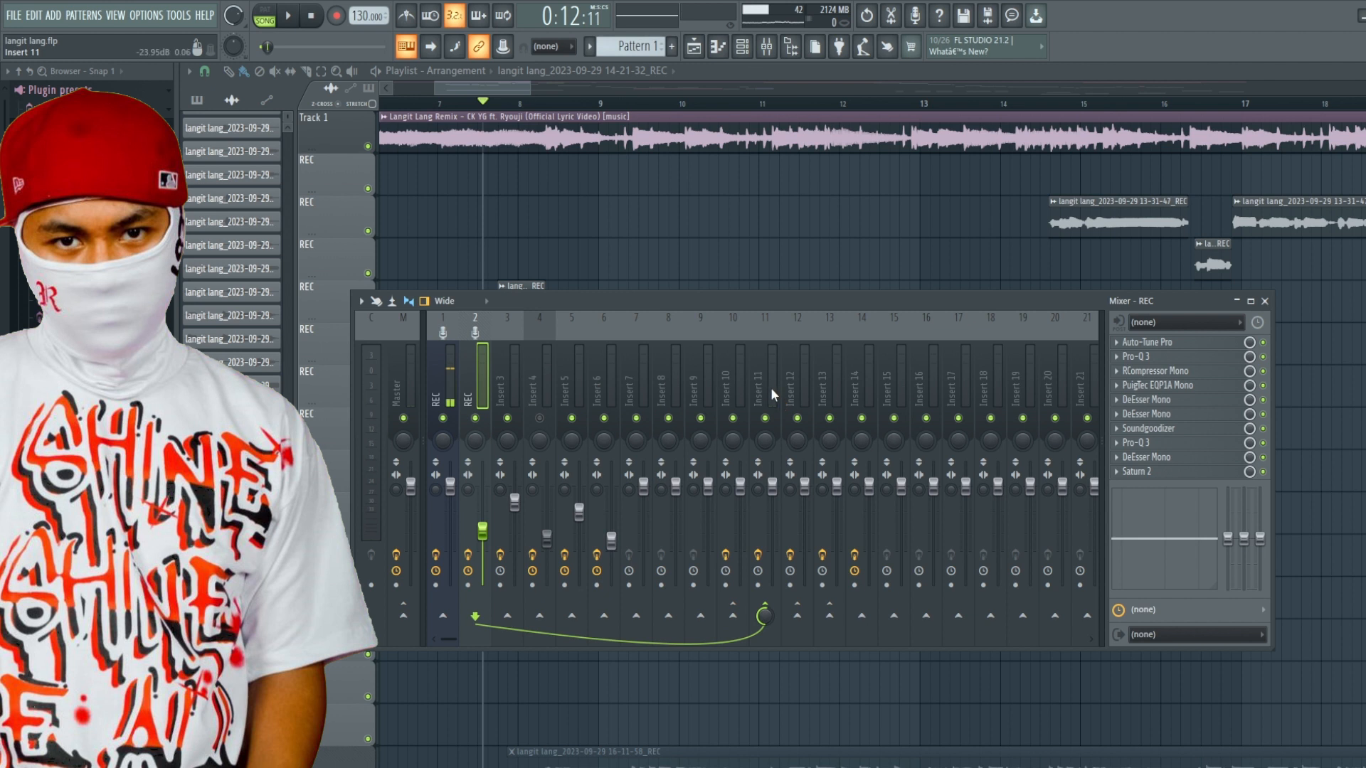
Review which effects are loaded on mixer Inserts 11 through 14
left_click(801, 396)
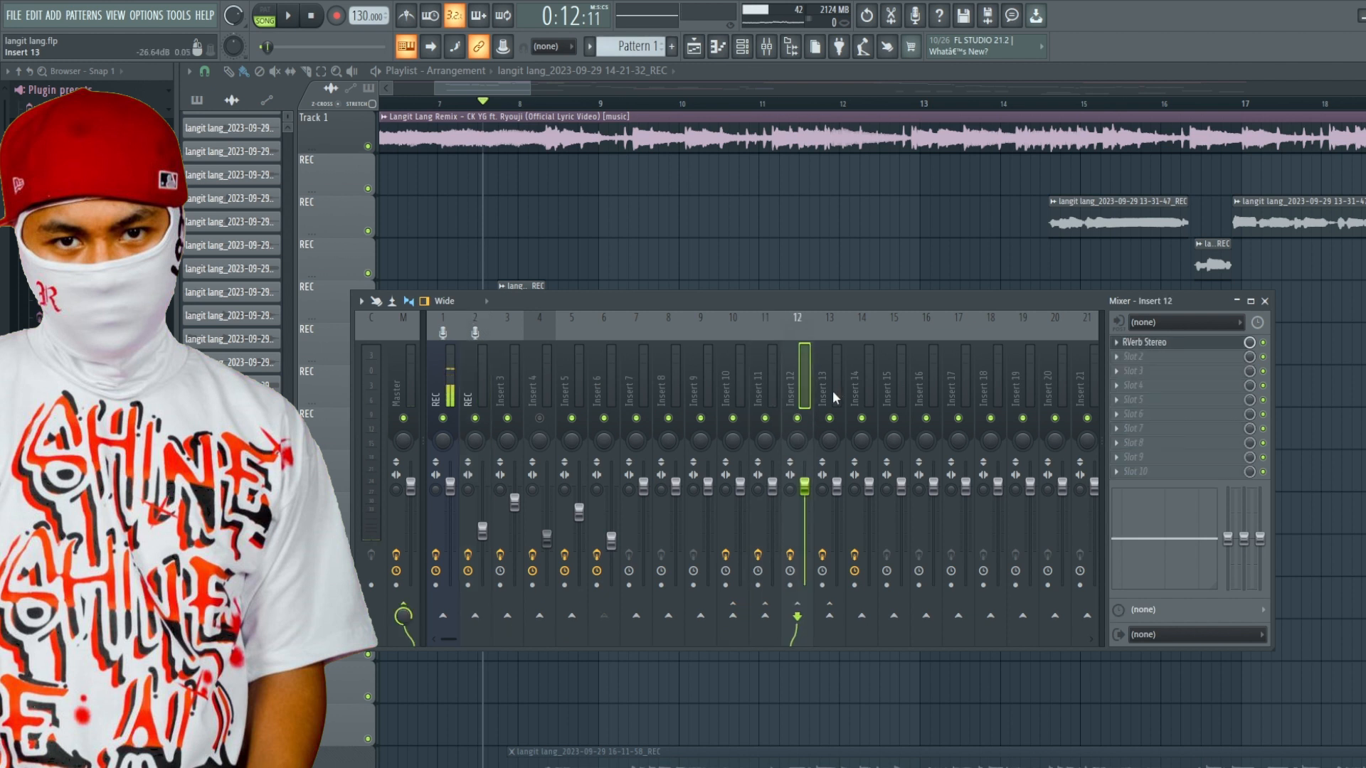
left_click(833, 392)
left_click(856, 395)
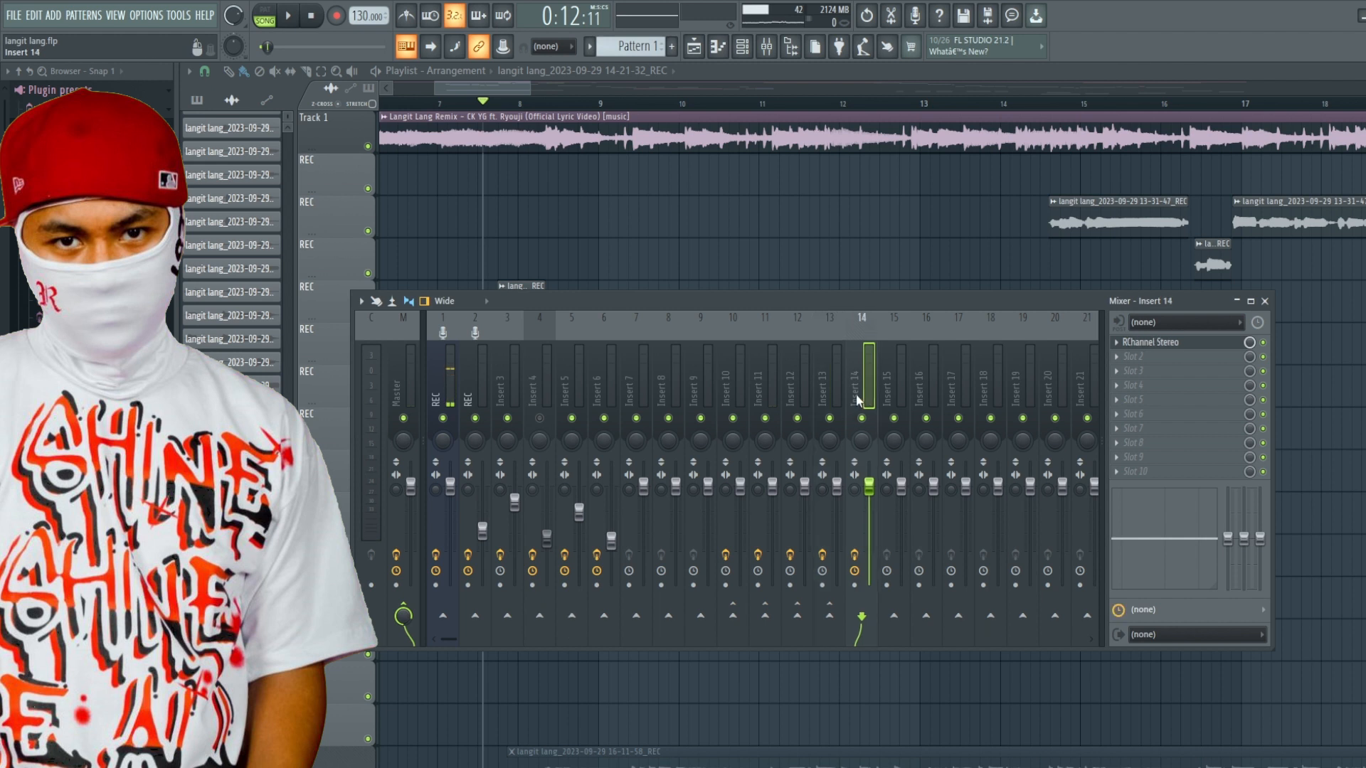
left_click(829, 396)
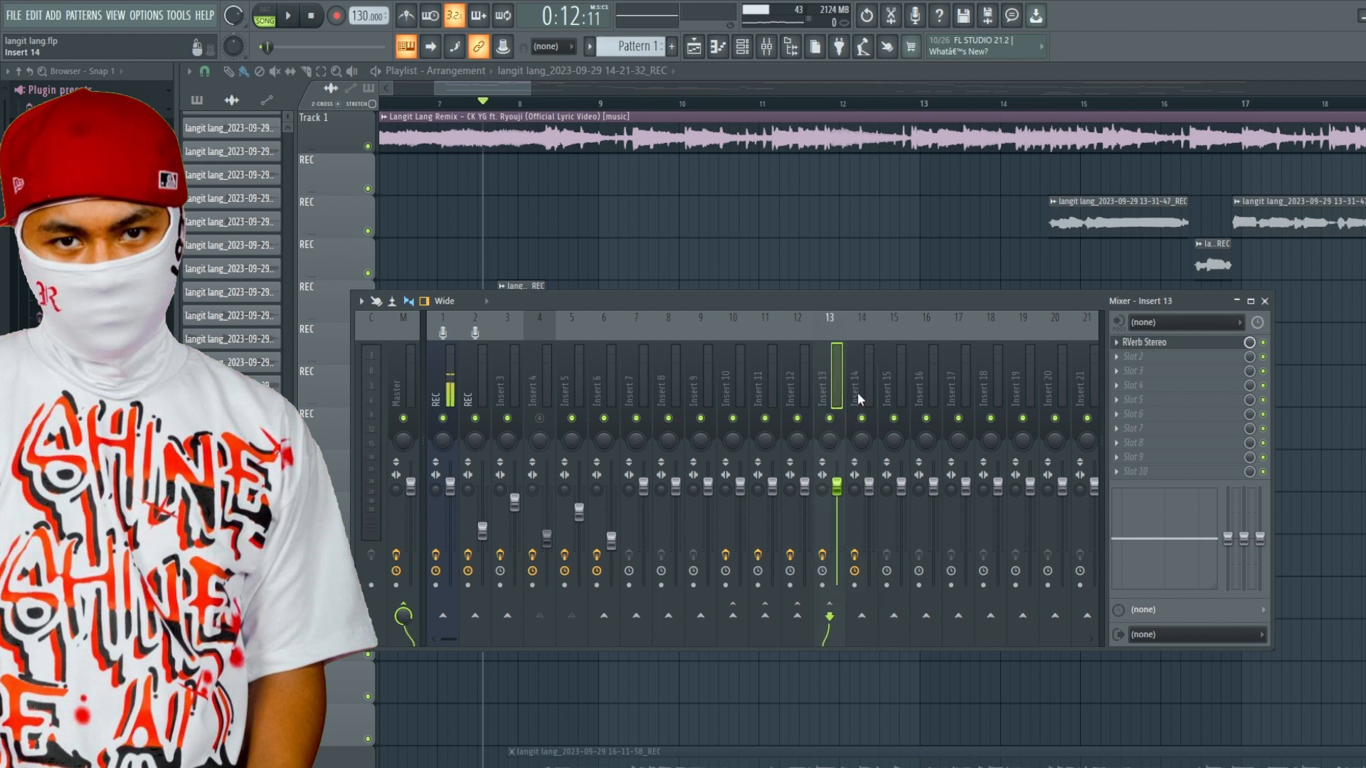
left_click(857, 395)
left_click(894, 389)
left_click(831, 387)
left_click(859, 394)
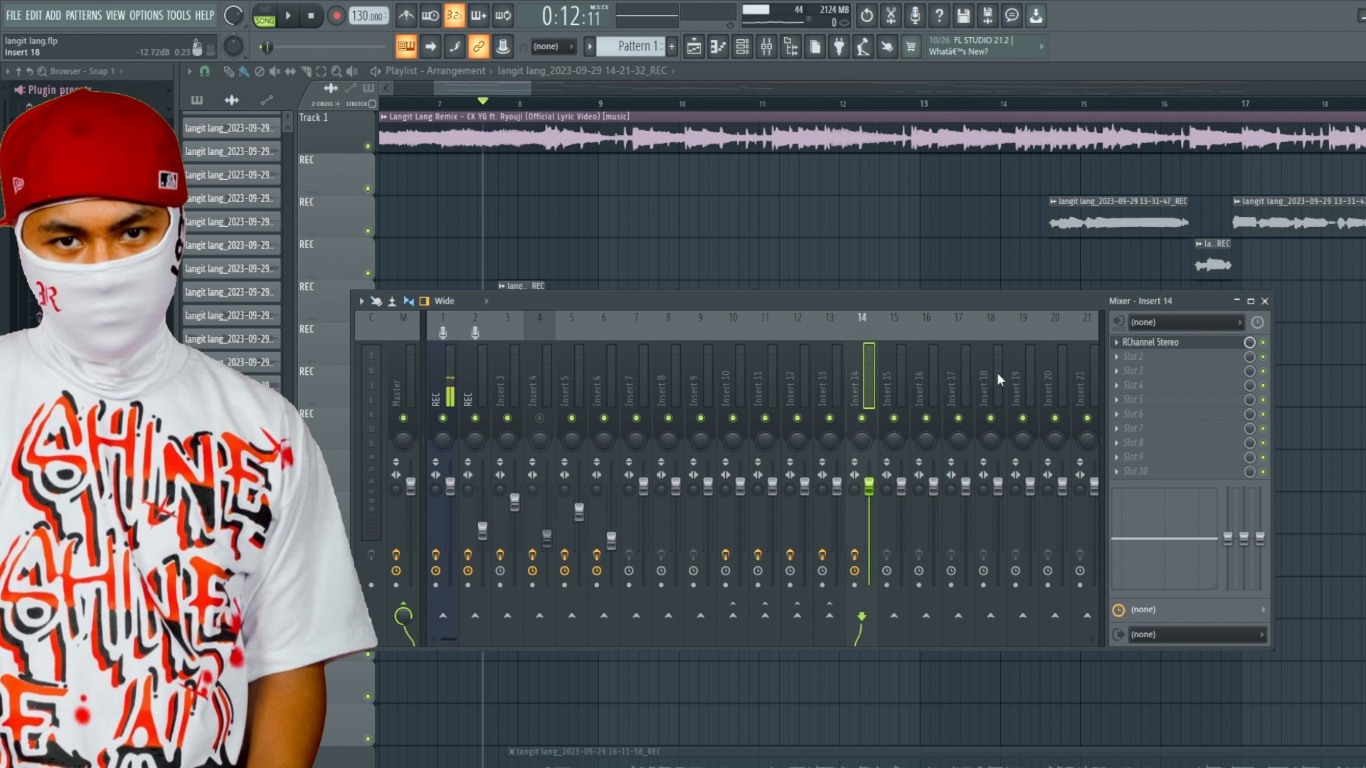
left_click(822, 393)
left_click(805, 393)
left_click(774, 396)
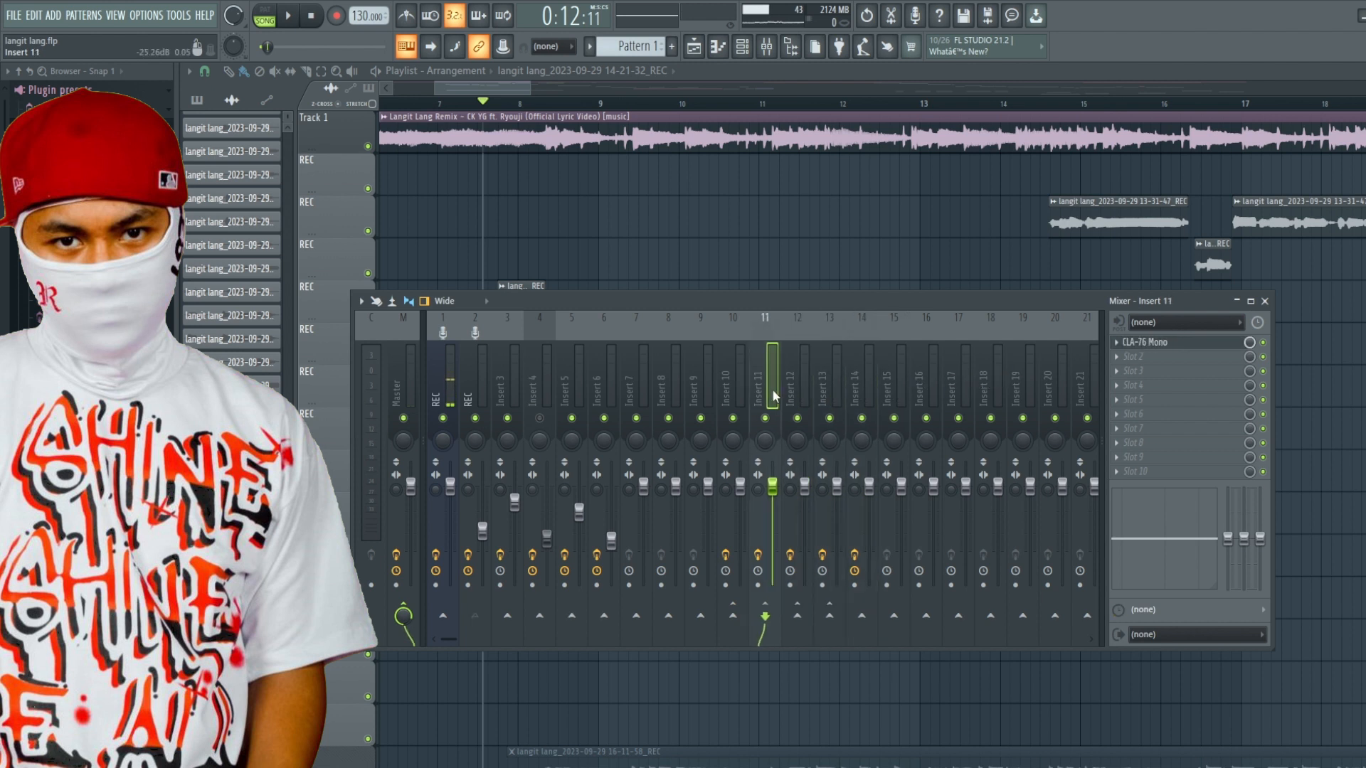
Remove and recreate the send from REC vocal track 2 to Insert 11, and set its level to 66%
left_click(507, 390)
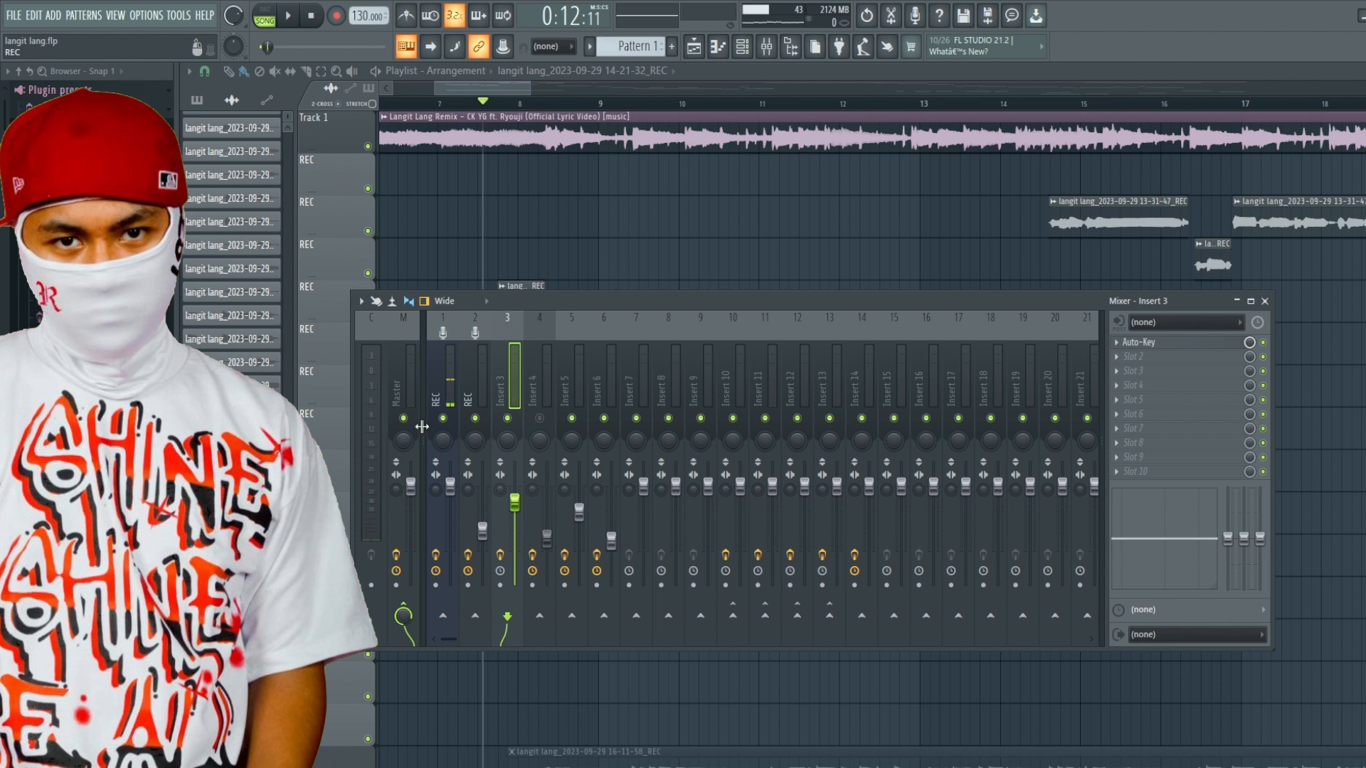
left_click(482, 366)
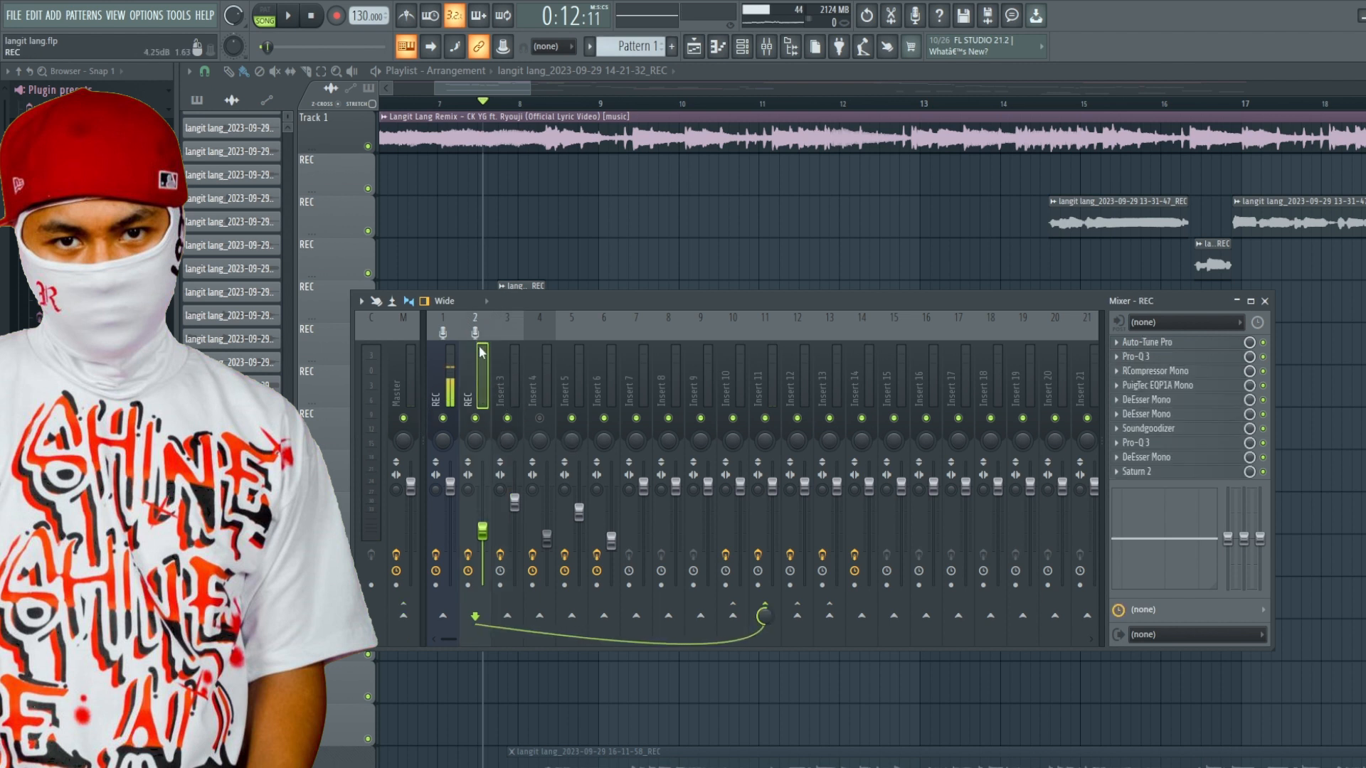
left_click(765, 614)
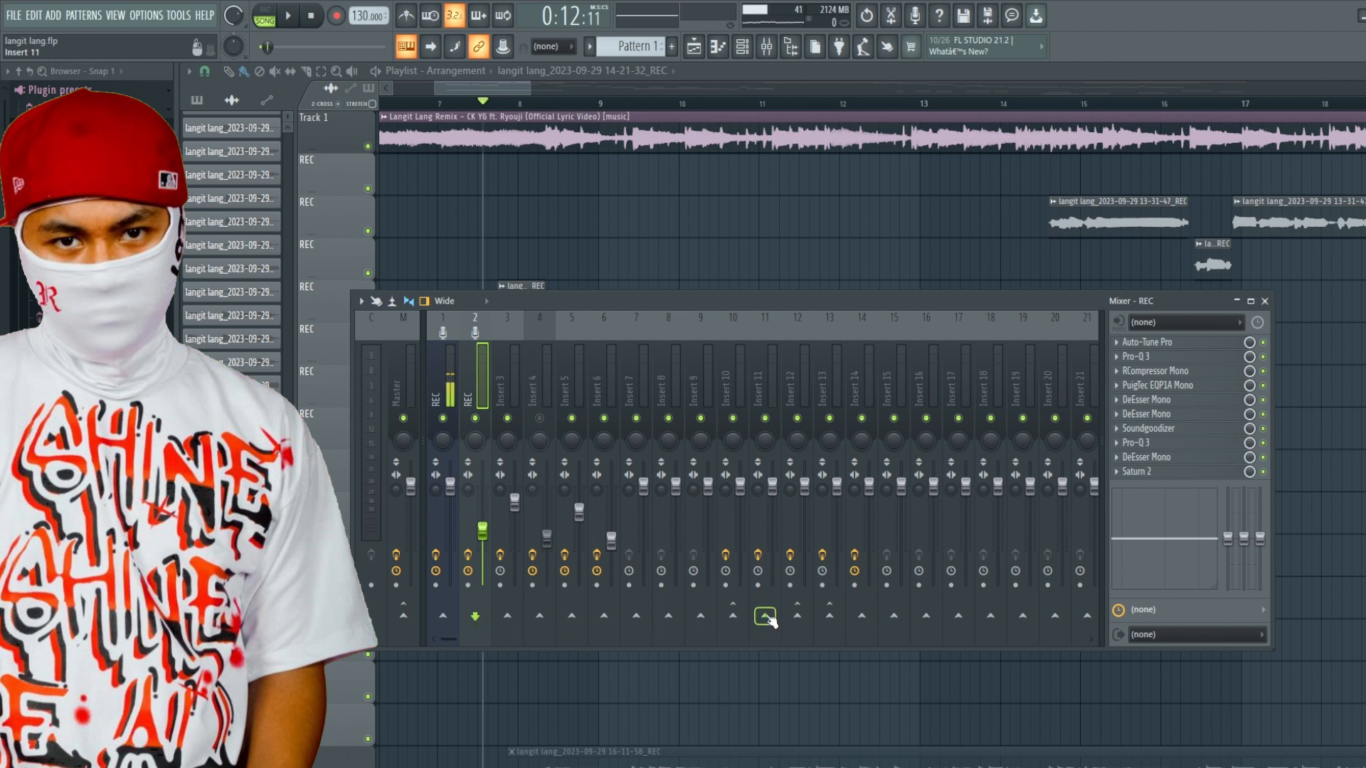
left_click(765, 619)
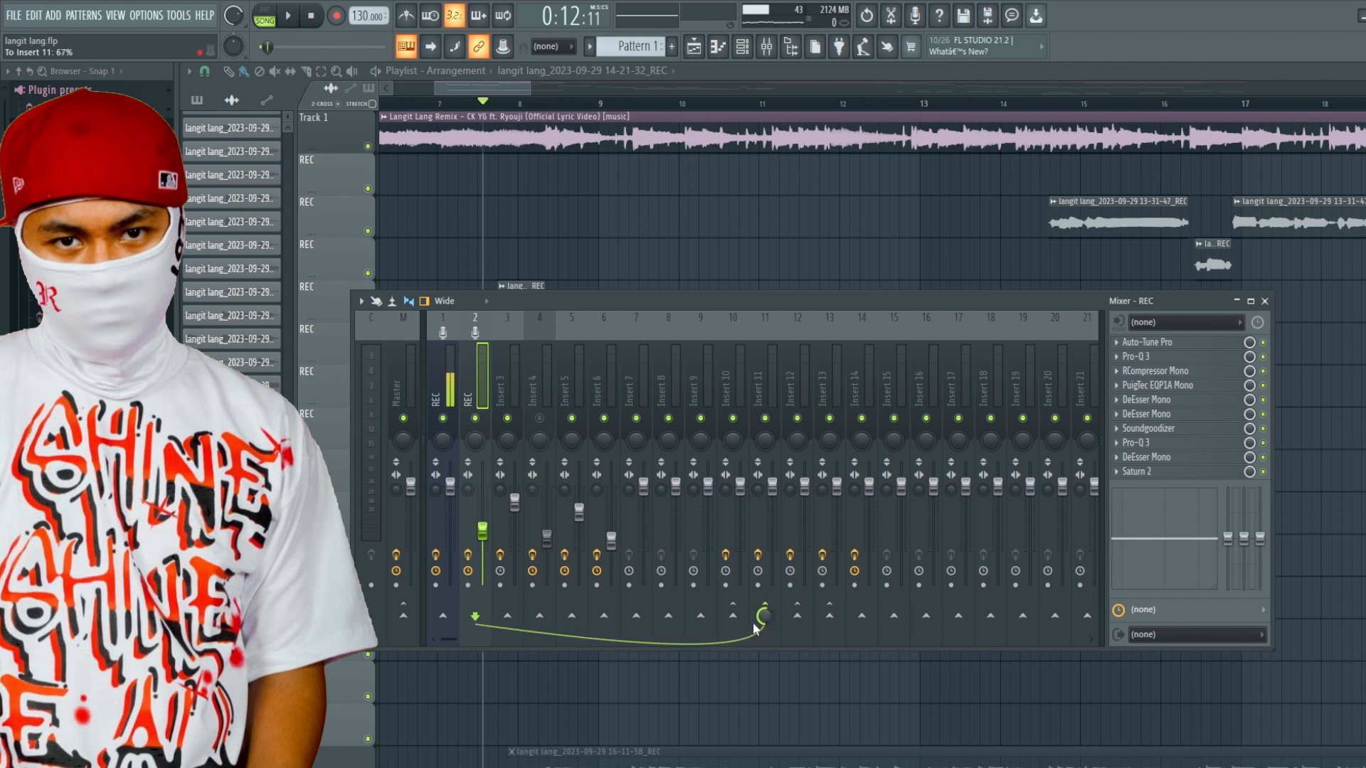
left_click_drag(756, 629, 755, 632)
left_click_drag(765, 615, 765, 687)
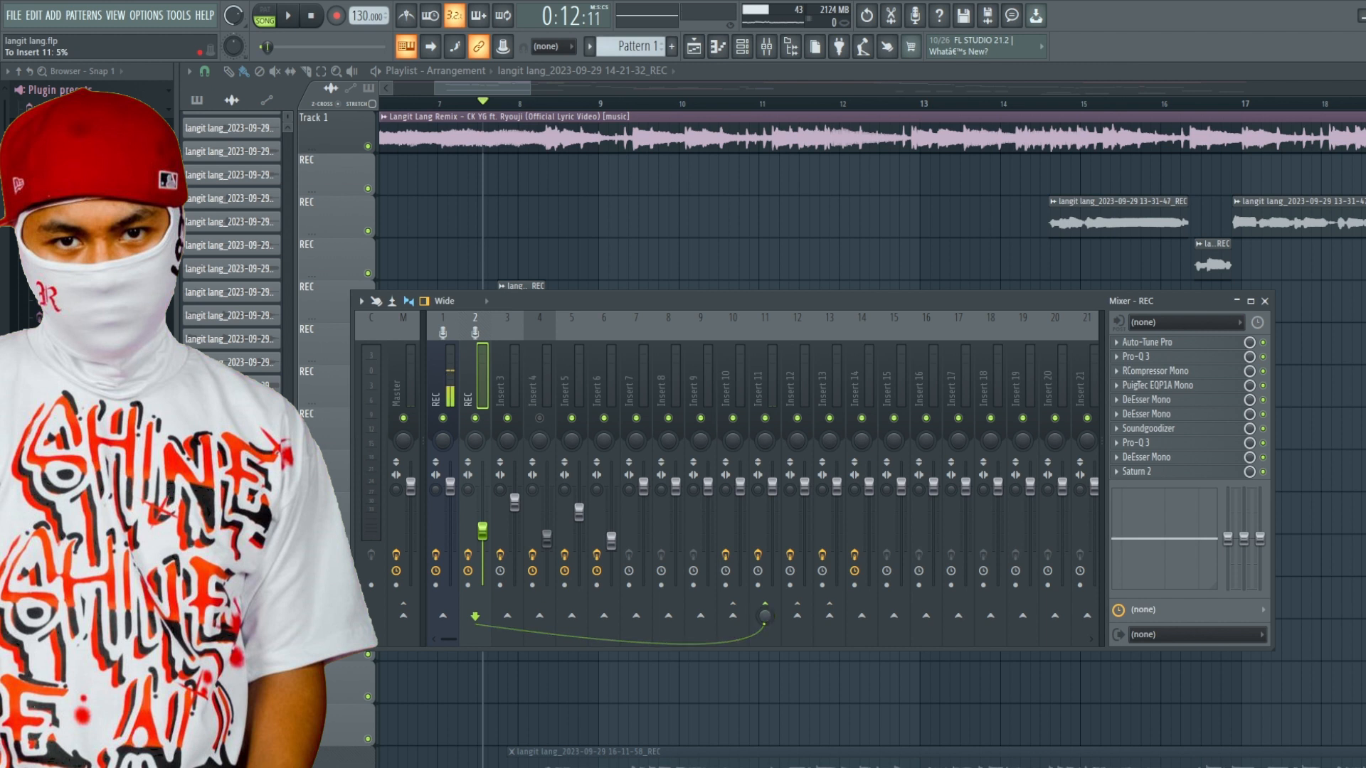
left_click_drag(765, 616, 765, 594)
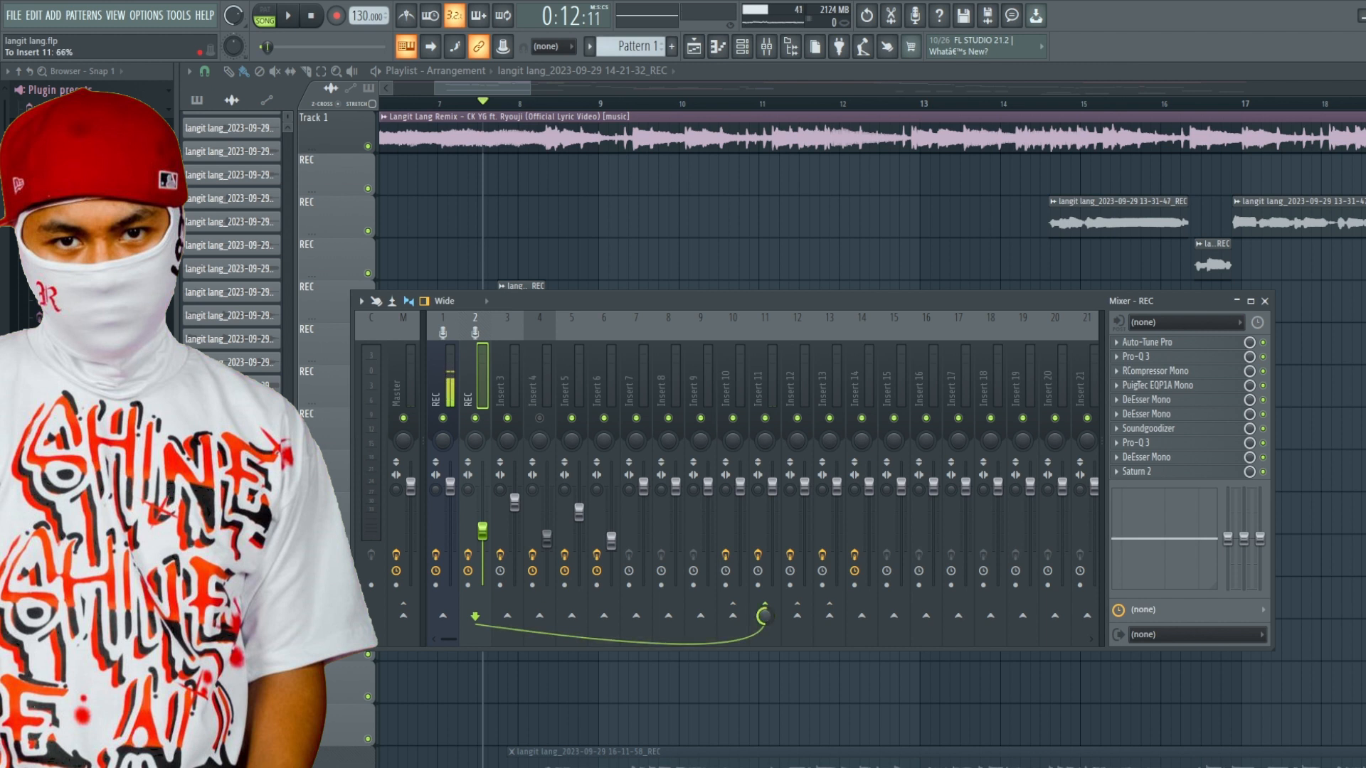
Open the CLA-76 compressor on Insert 11, start song playback to listen to it, then minimize the plugin
left_click(772, 403)
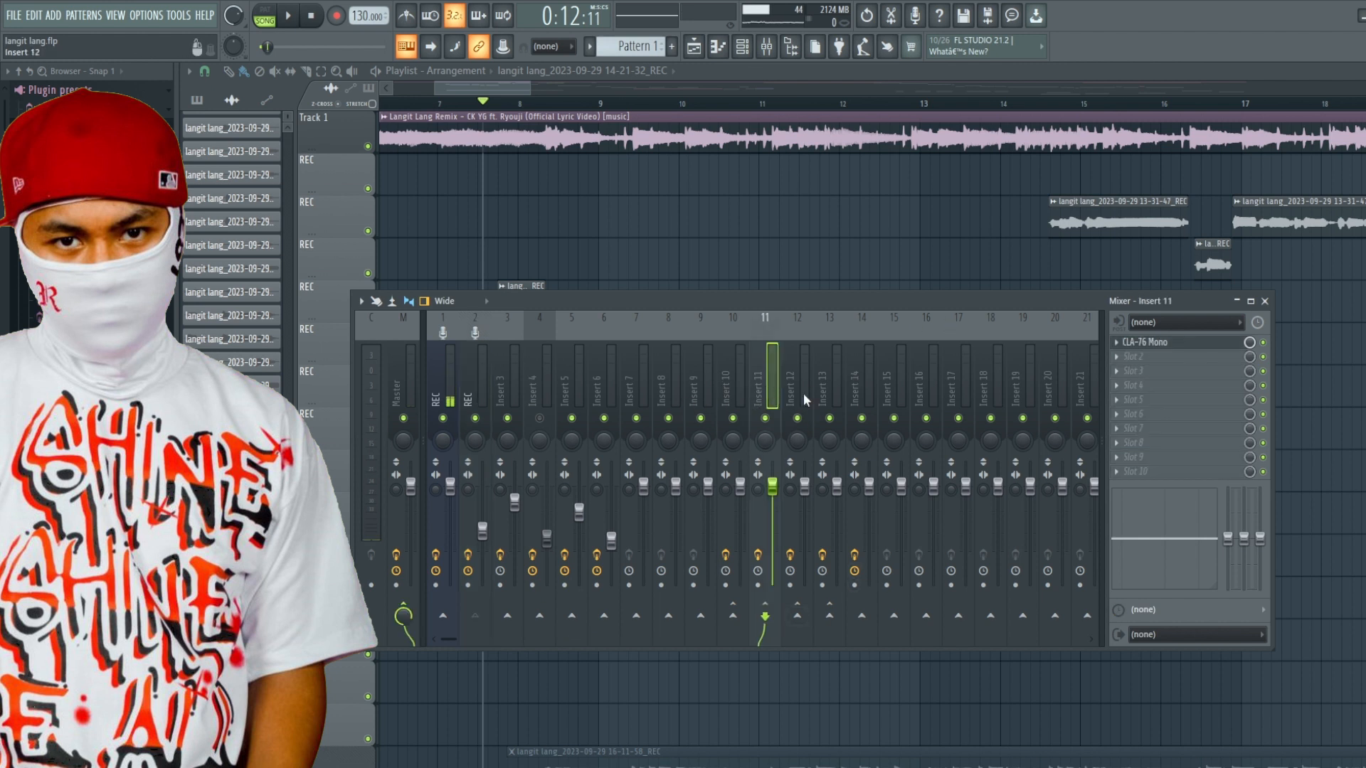
left_click(1168, 347)
left_click_drag(466, 141, 529, 285)
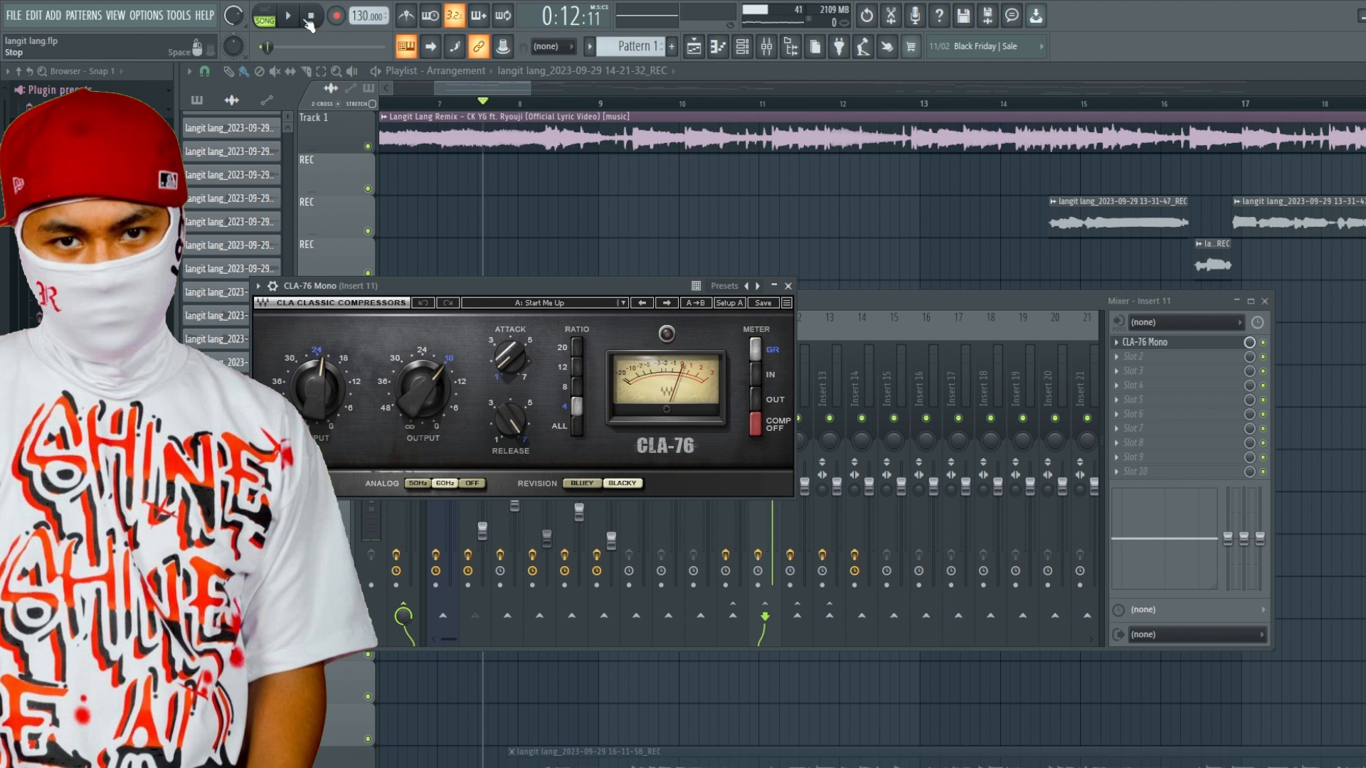
key("space")
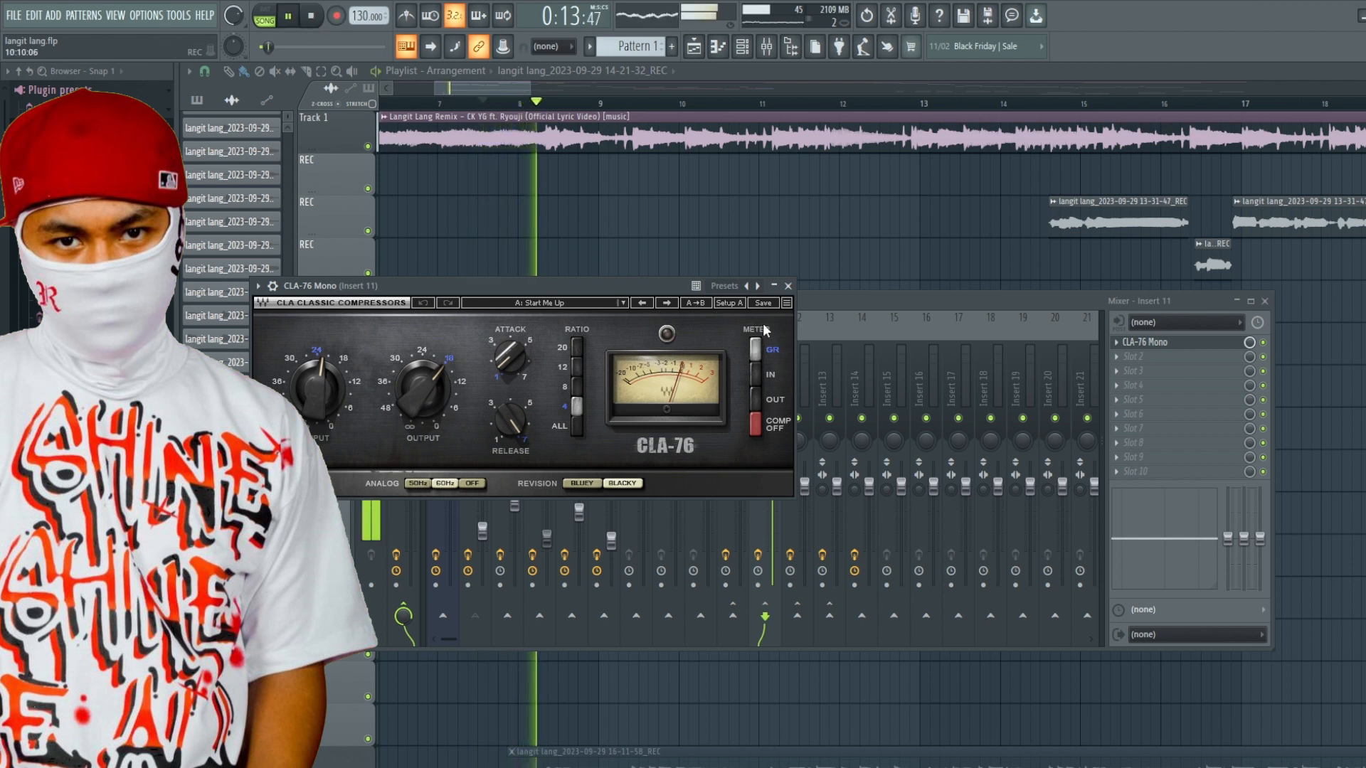
left_click(788, 286)
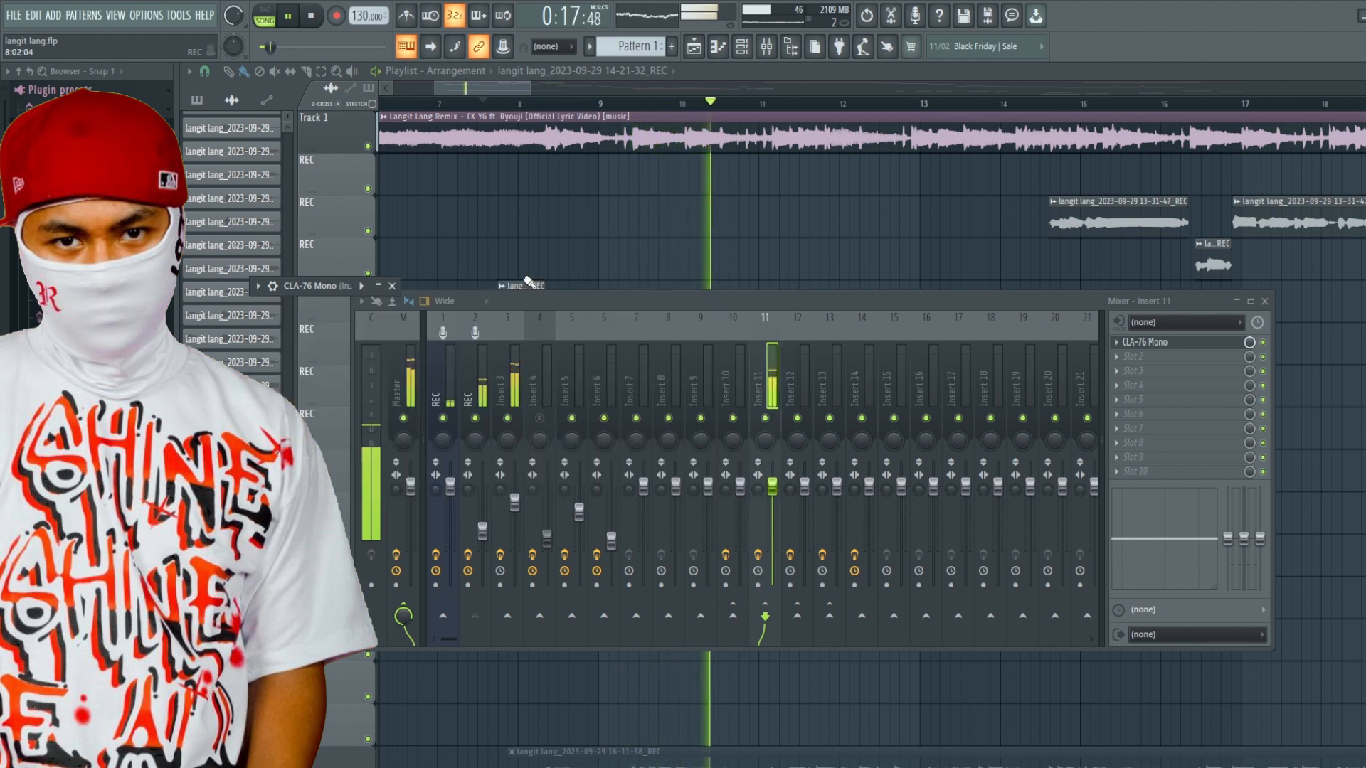
Bring the mixer and the CLA-76 back into view during playback, then restart the song from its earlier position
left_click(515, 285)
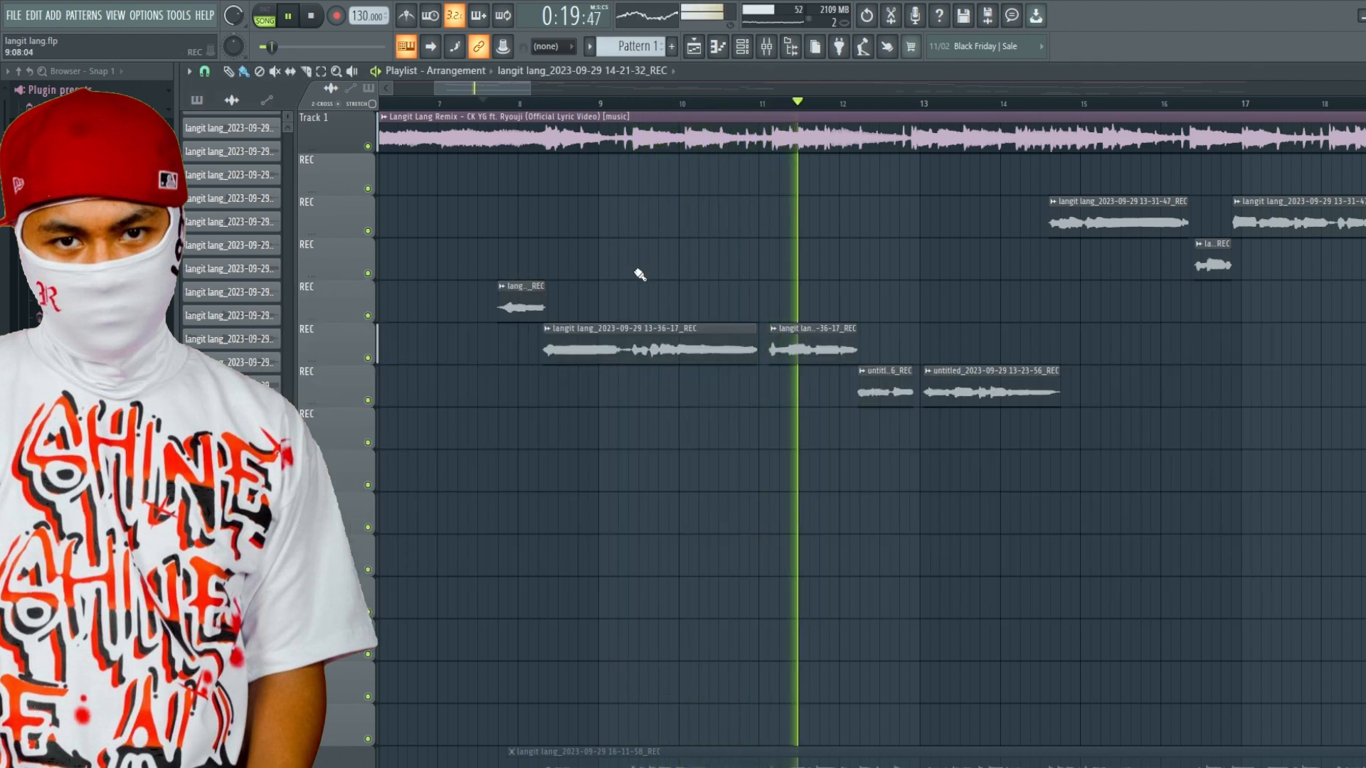
key("F9")
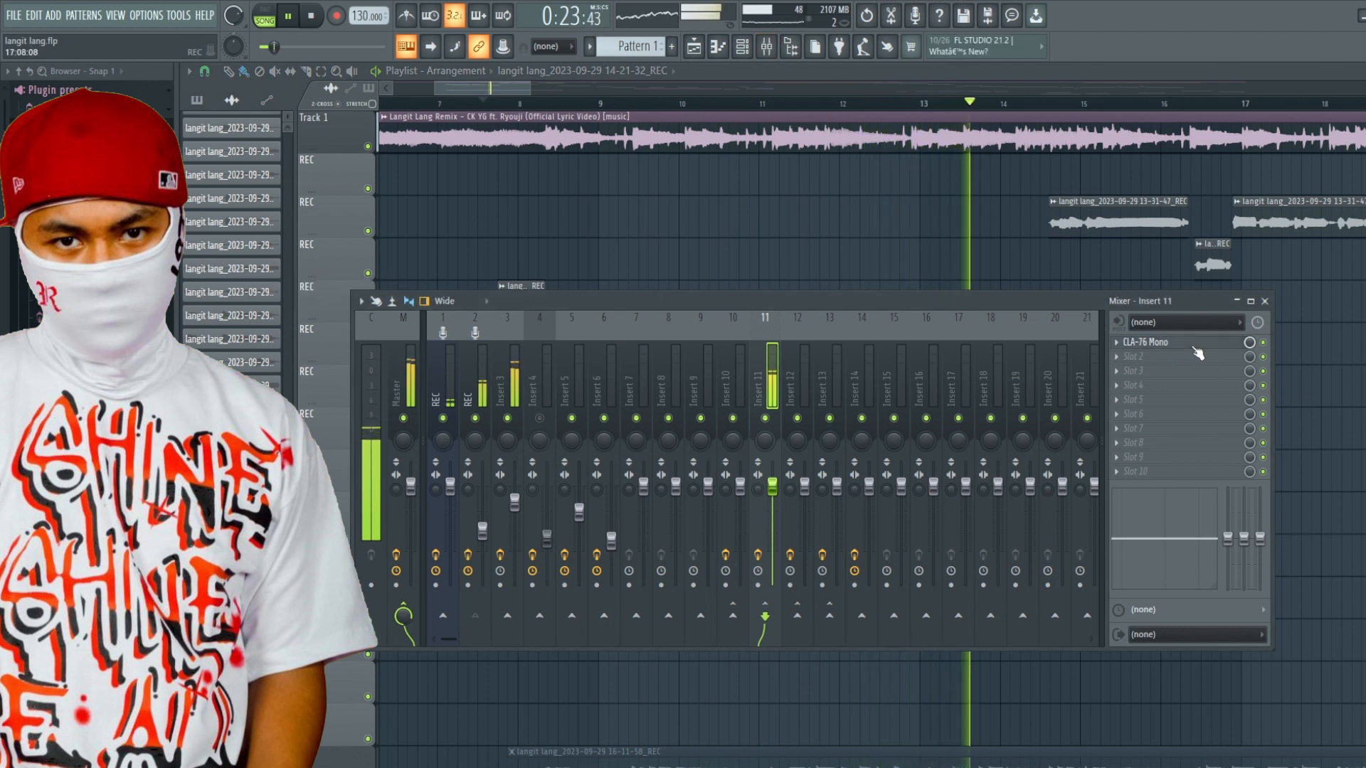
left_click(302, 288)
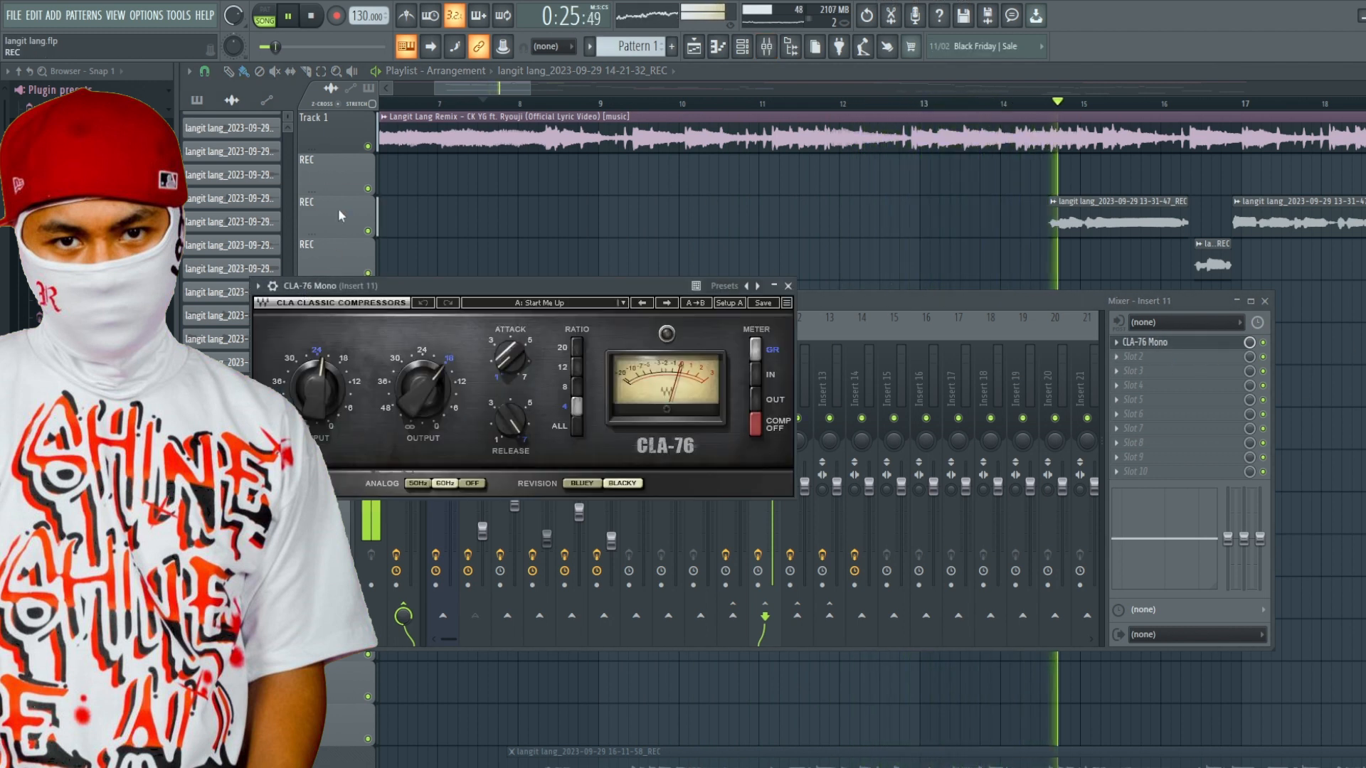
left_click(310, 17)
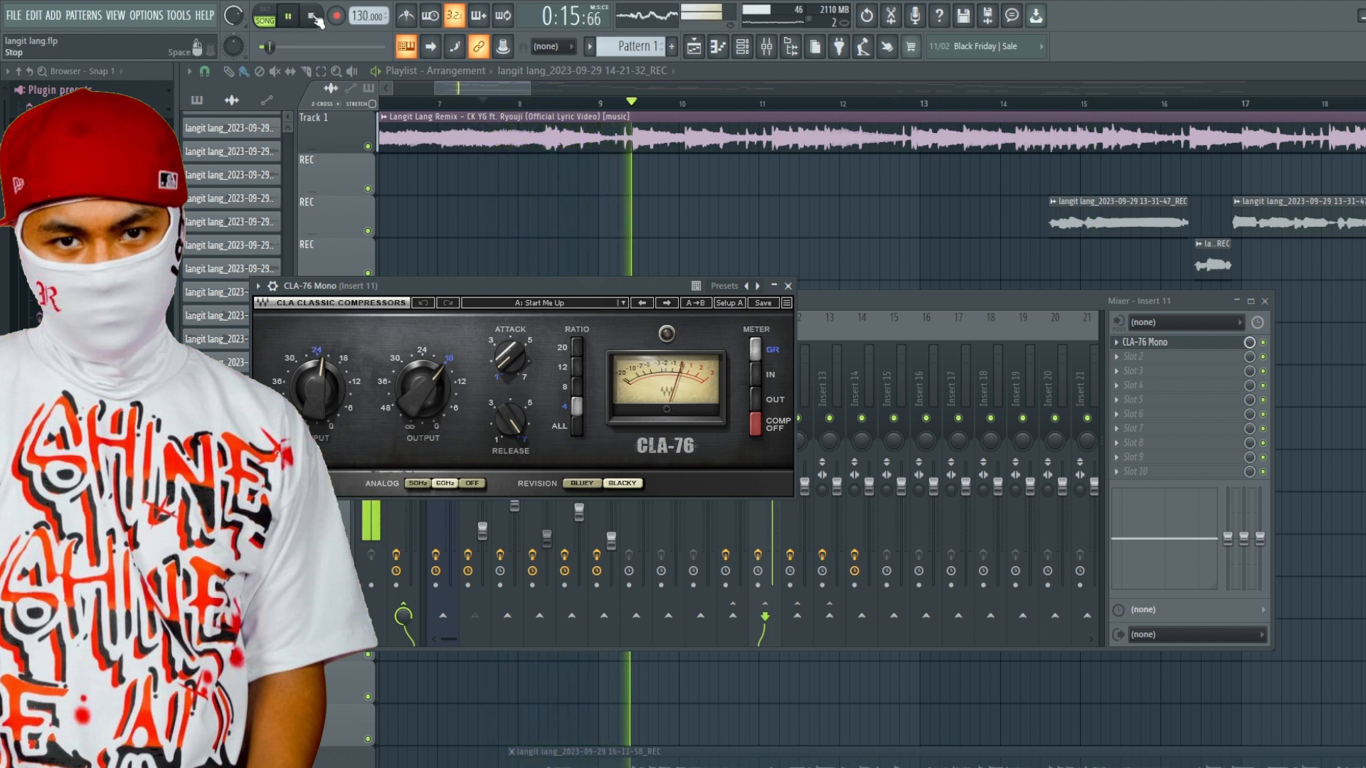
Stop and replay the song to audition the Insert 11 compression send, then stop playback and close the CLA-76
left_click(313, 15)
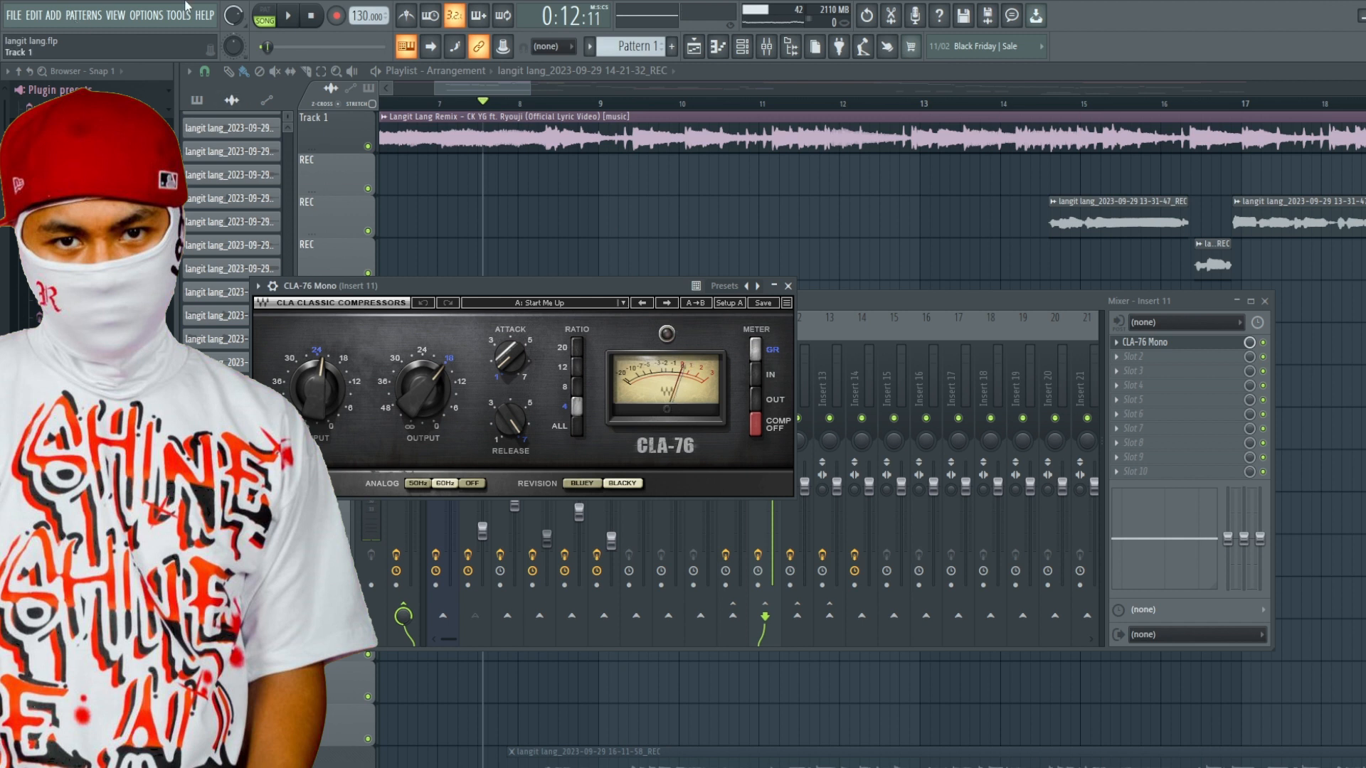
left_click(290, 17)
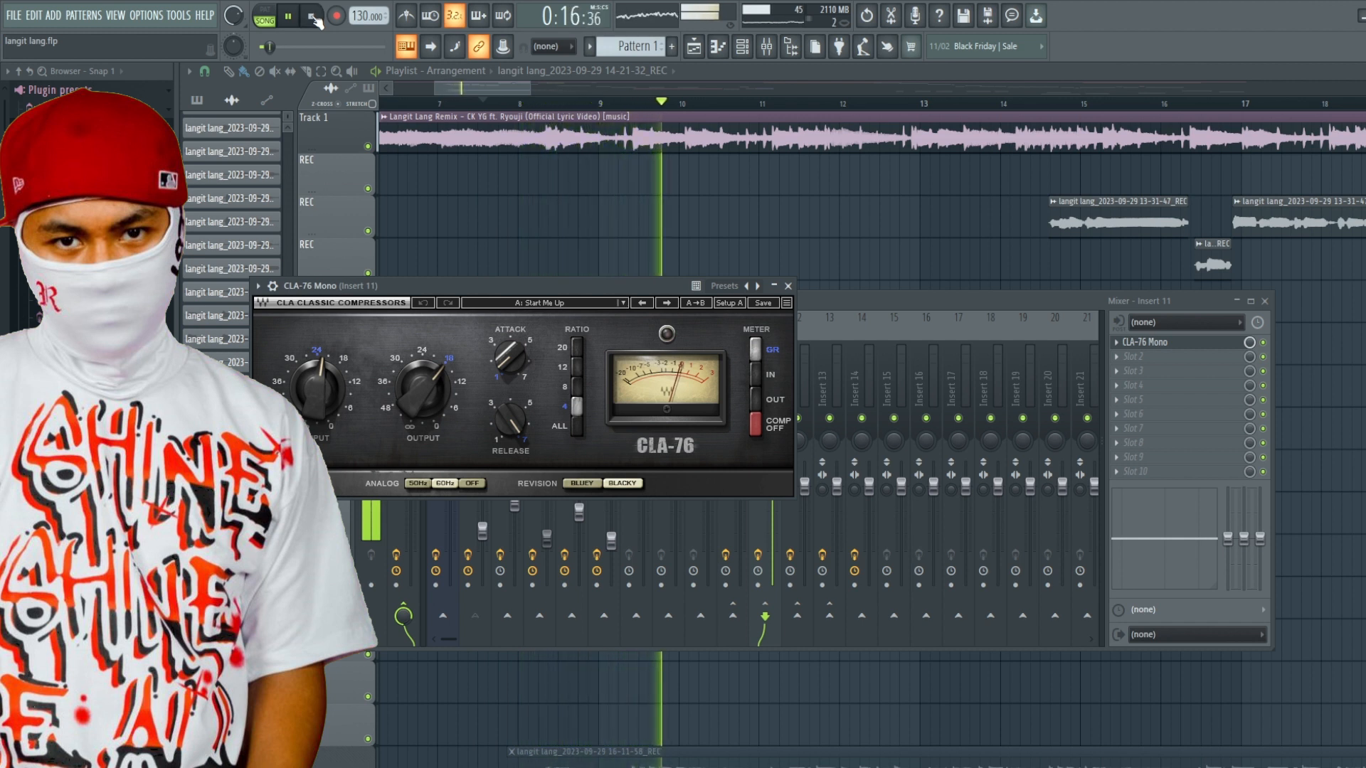
left_click(312, 17)
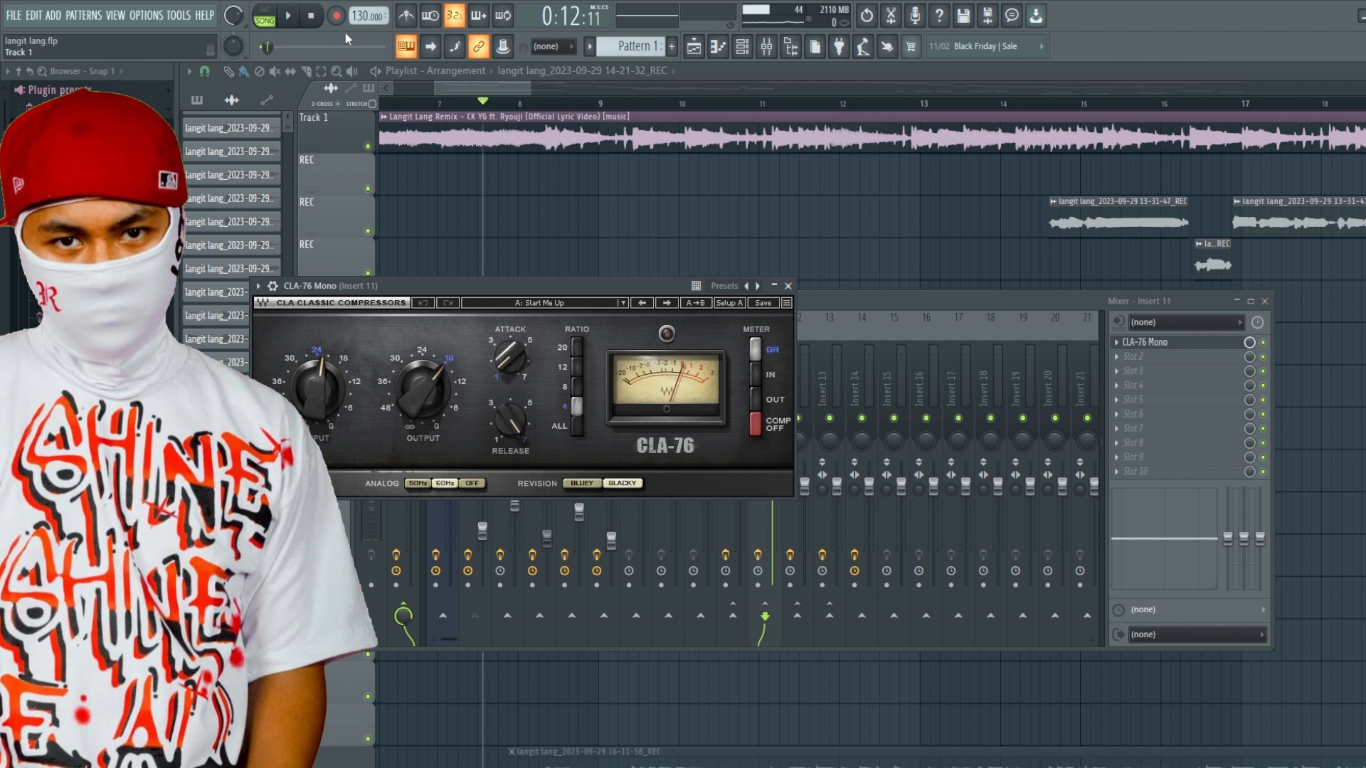
left_click(787, 285)
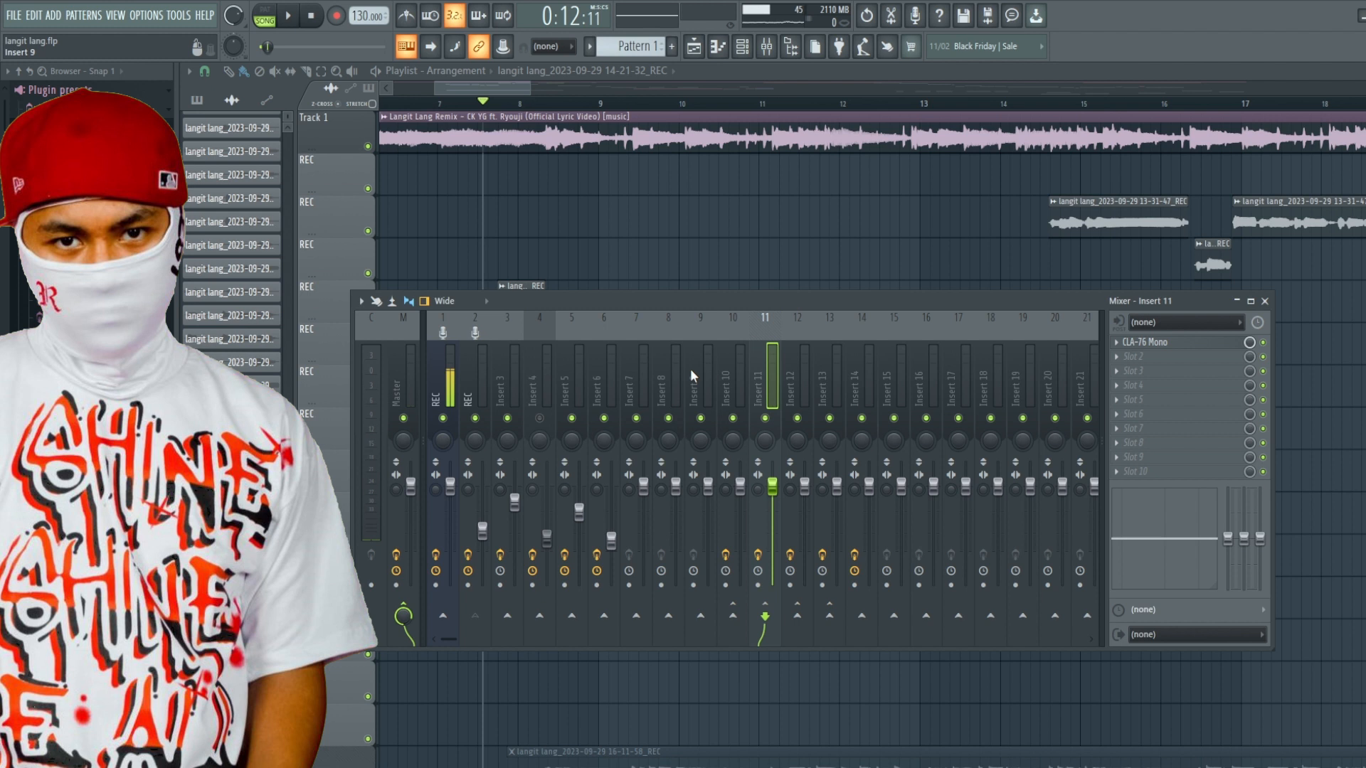
Load the WY Dimension Vocal Plate artist preset in RVerb on Insert 12, and route REC vocal track 2 there at 84%
left_click(796, 379)
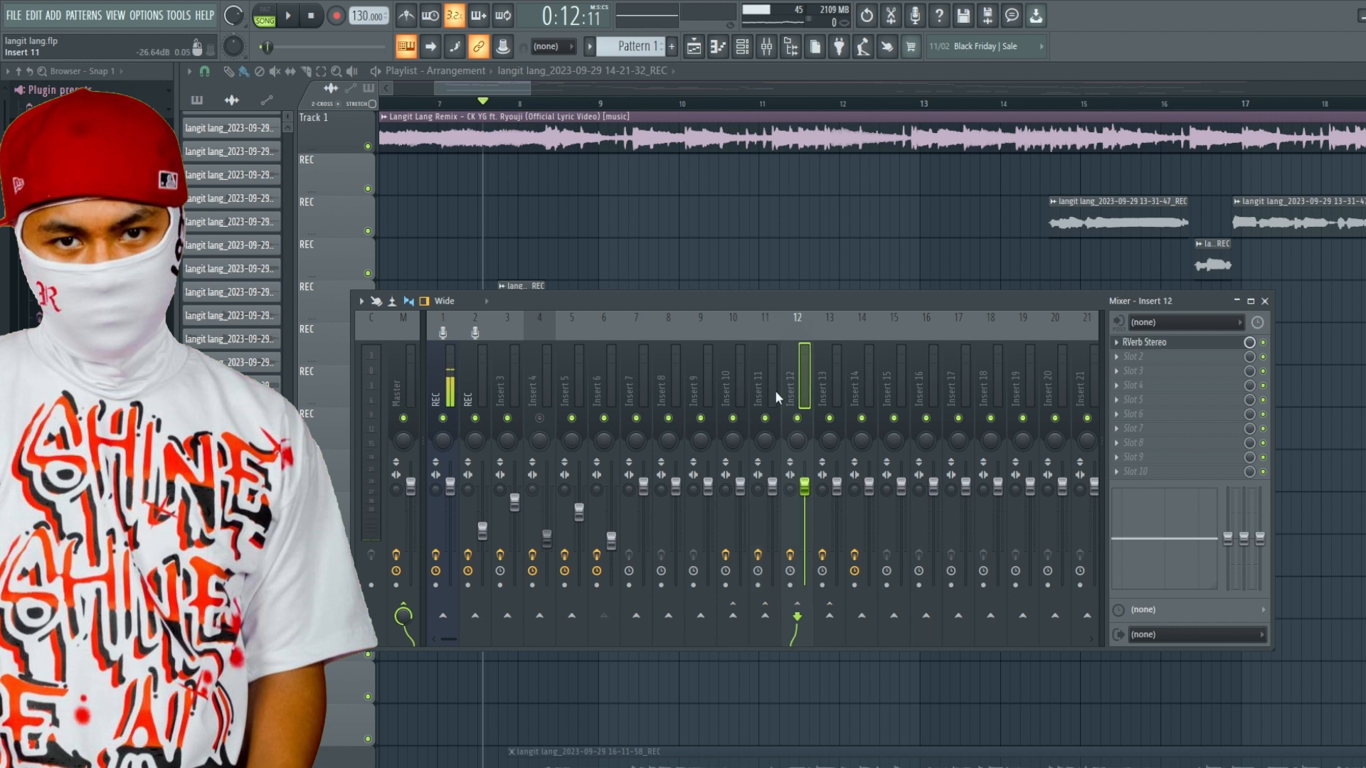
left_click(1145, 342)
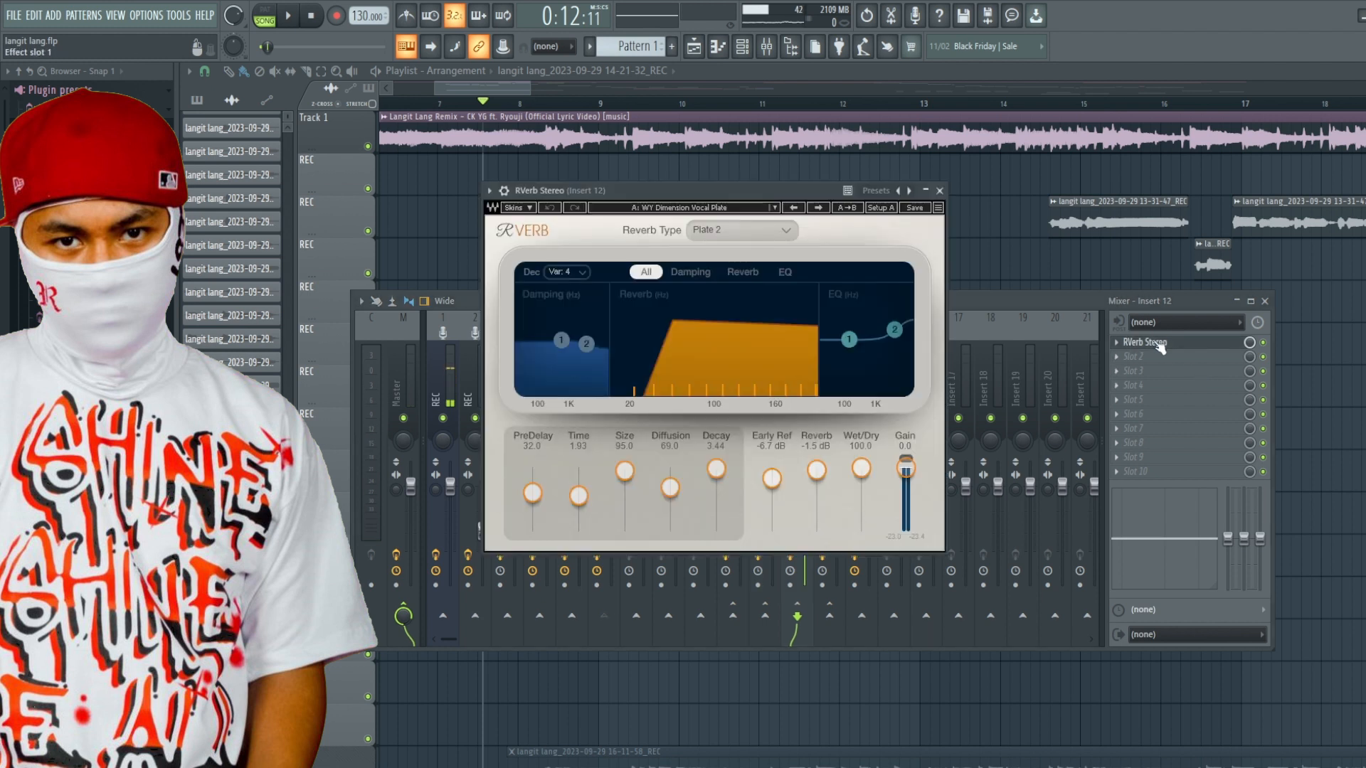
left_click(702, 205)
mouse_move(804, 407)
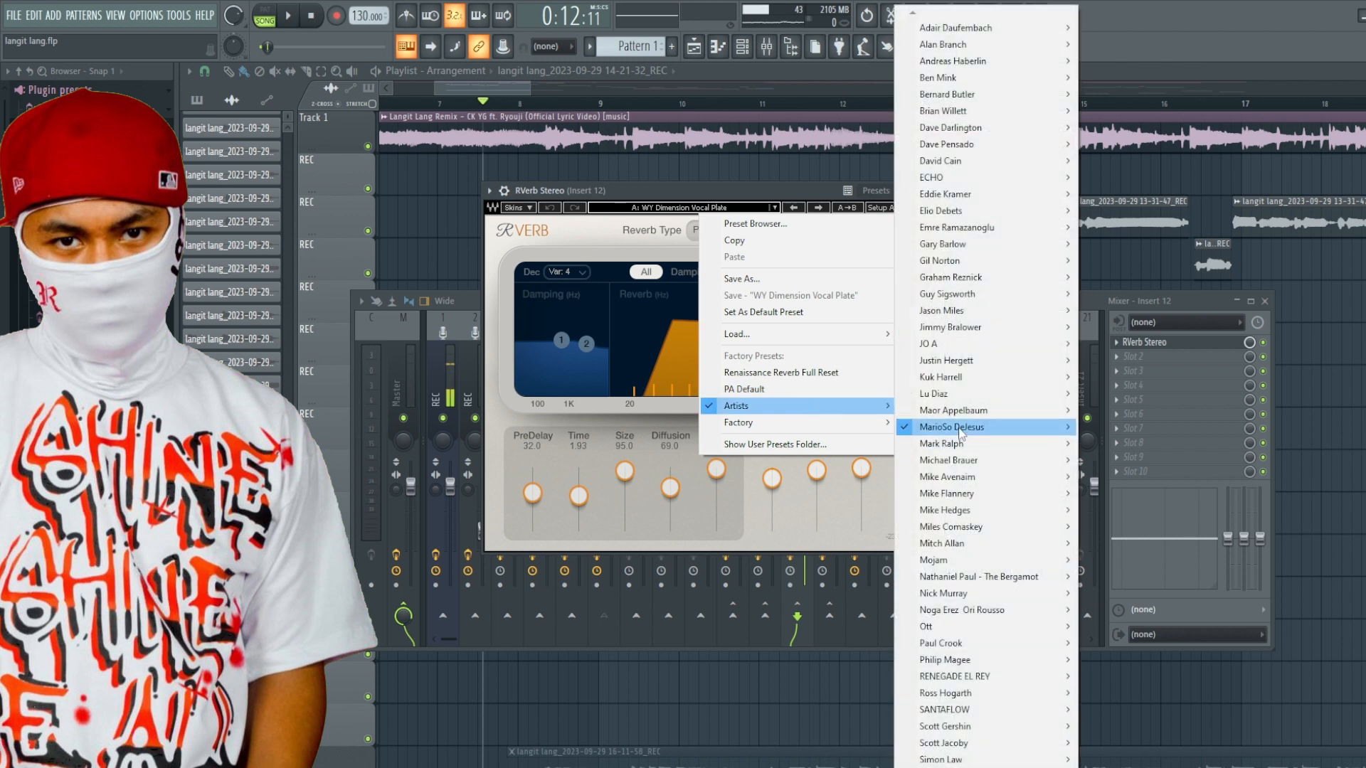
mouse_move(987, 430)
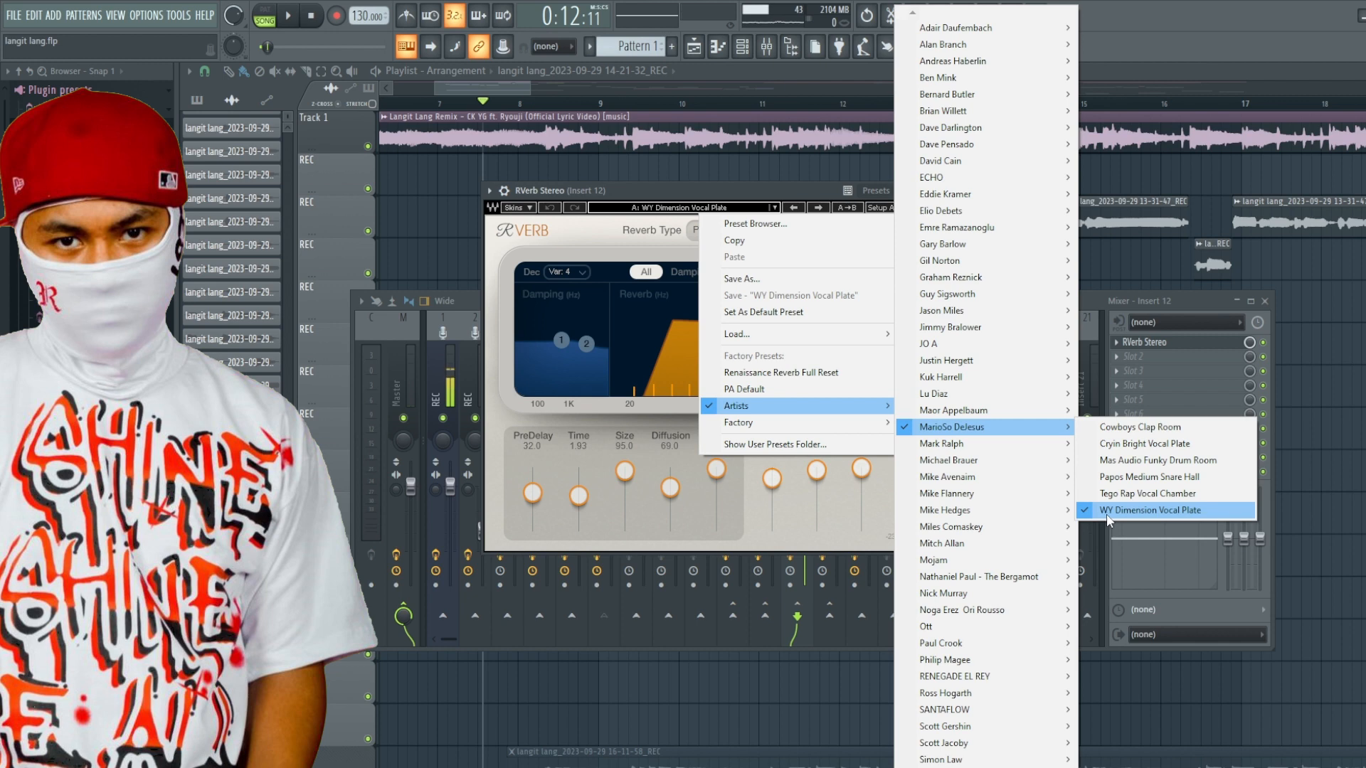
left_click(1182, 513)
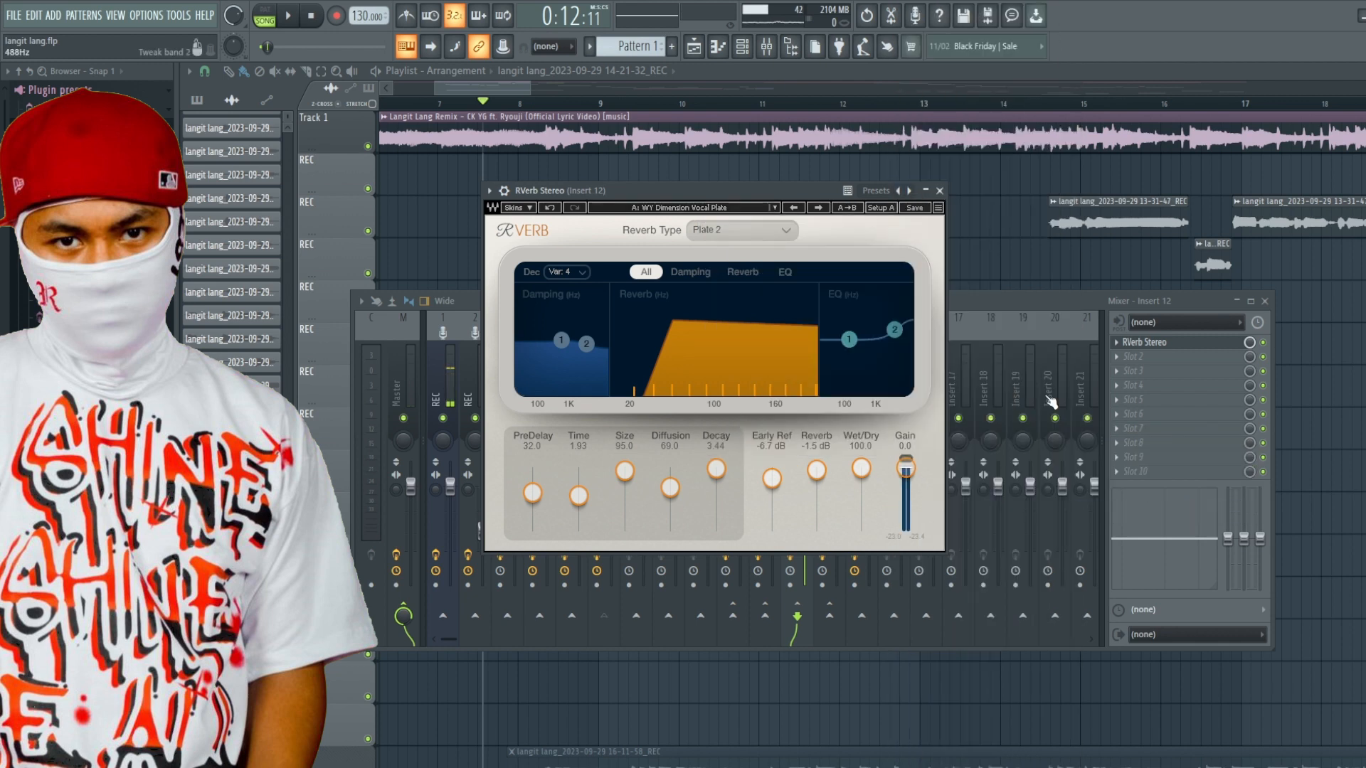
left_click(939, 190)
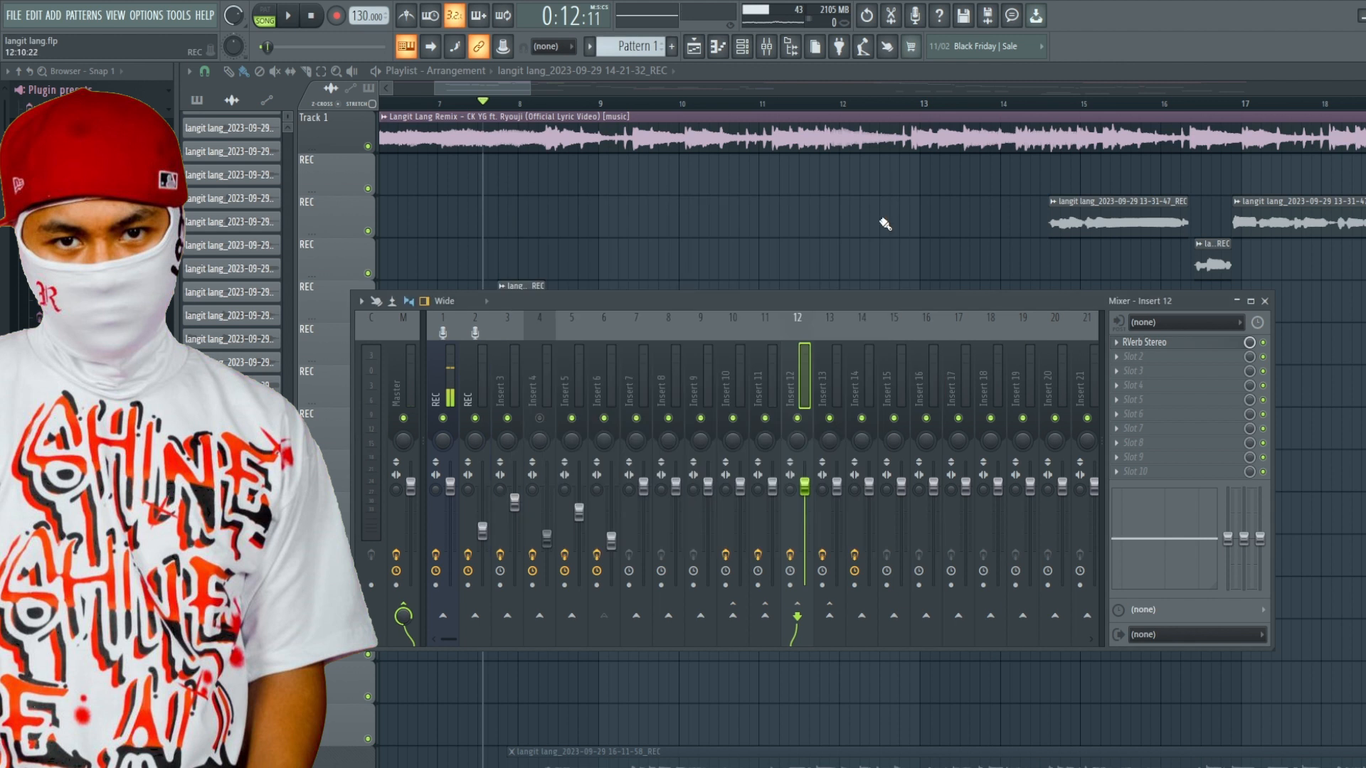
left_click(479, 384)
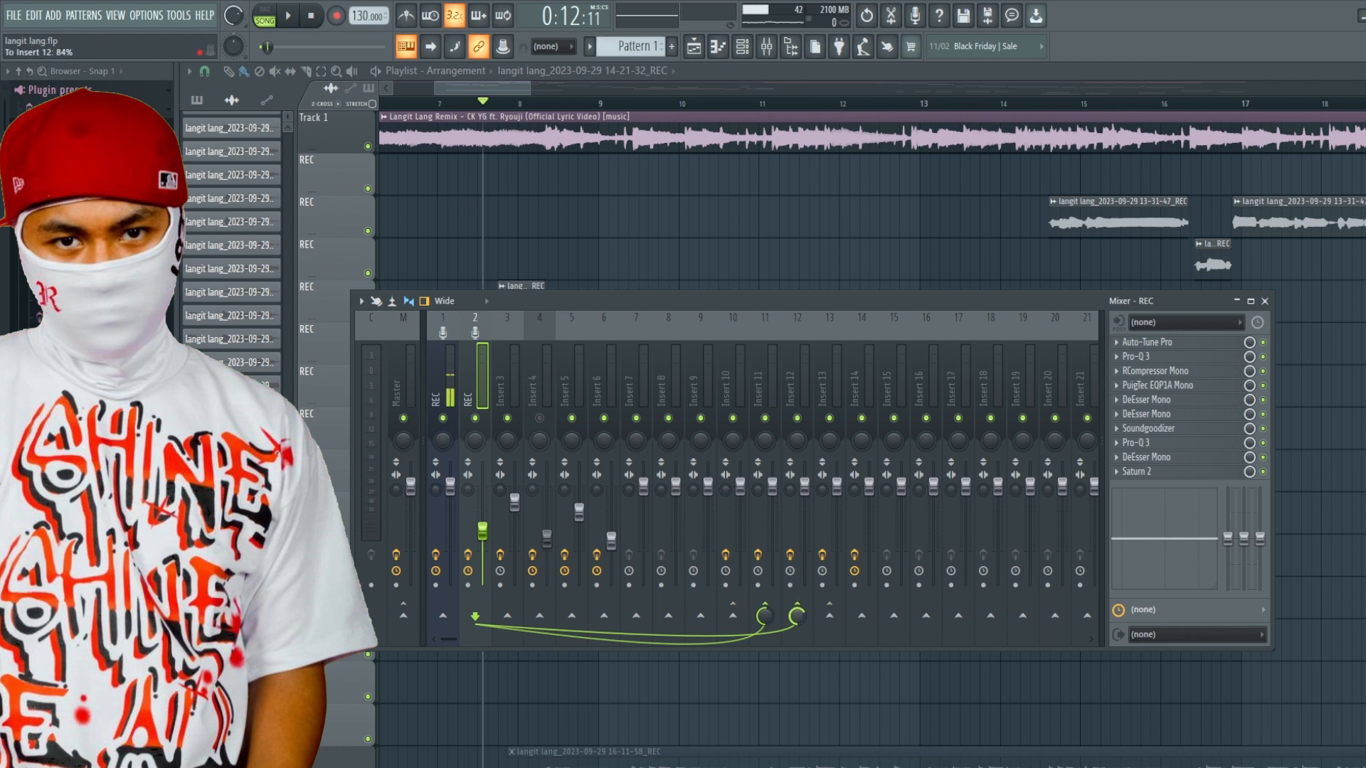
Compare the RVerb settings on Inserts 13 and 12, close both plugins, and reselect REC vocal track 2
left_click(835, 386)
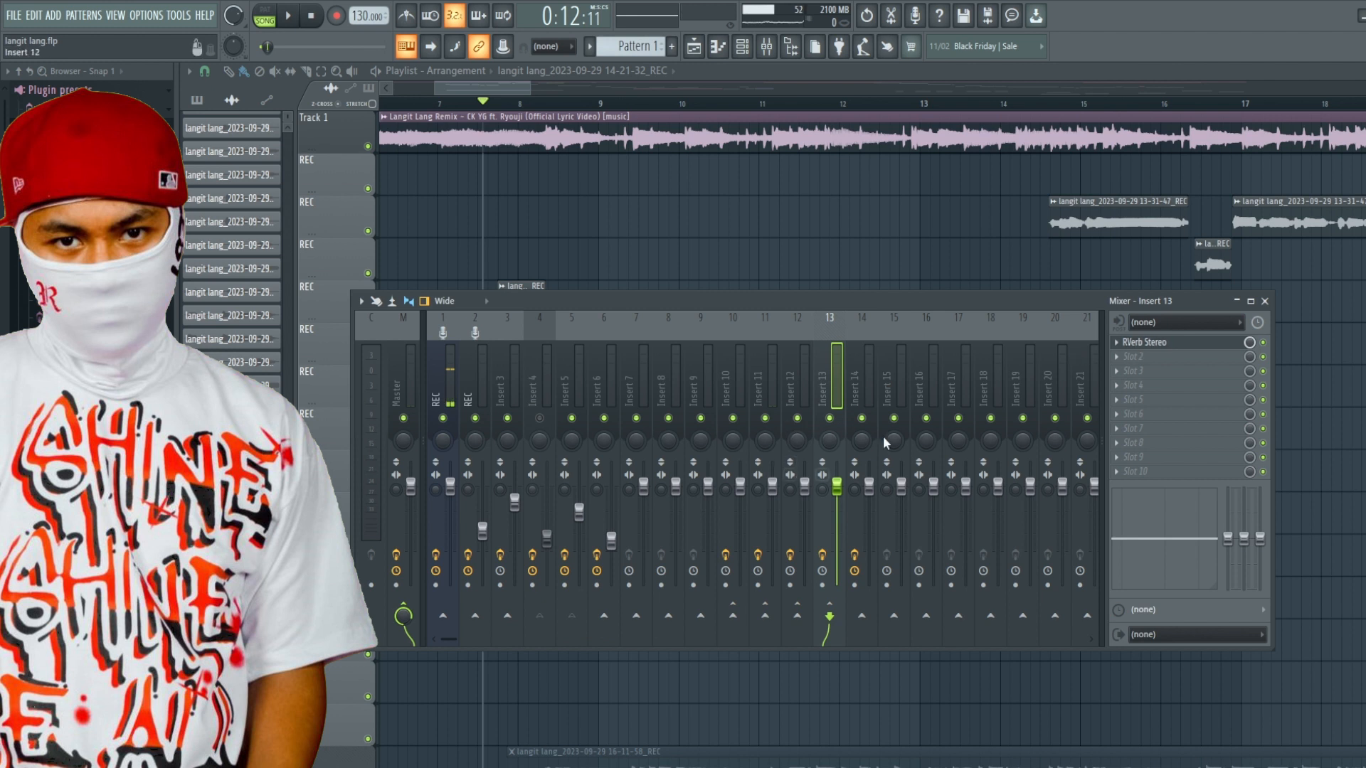
left_click(840, 389)
left_click(1167, 344)
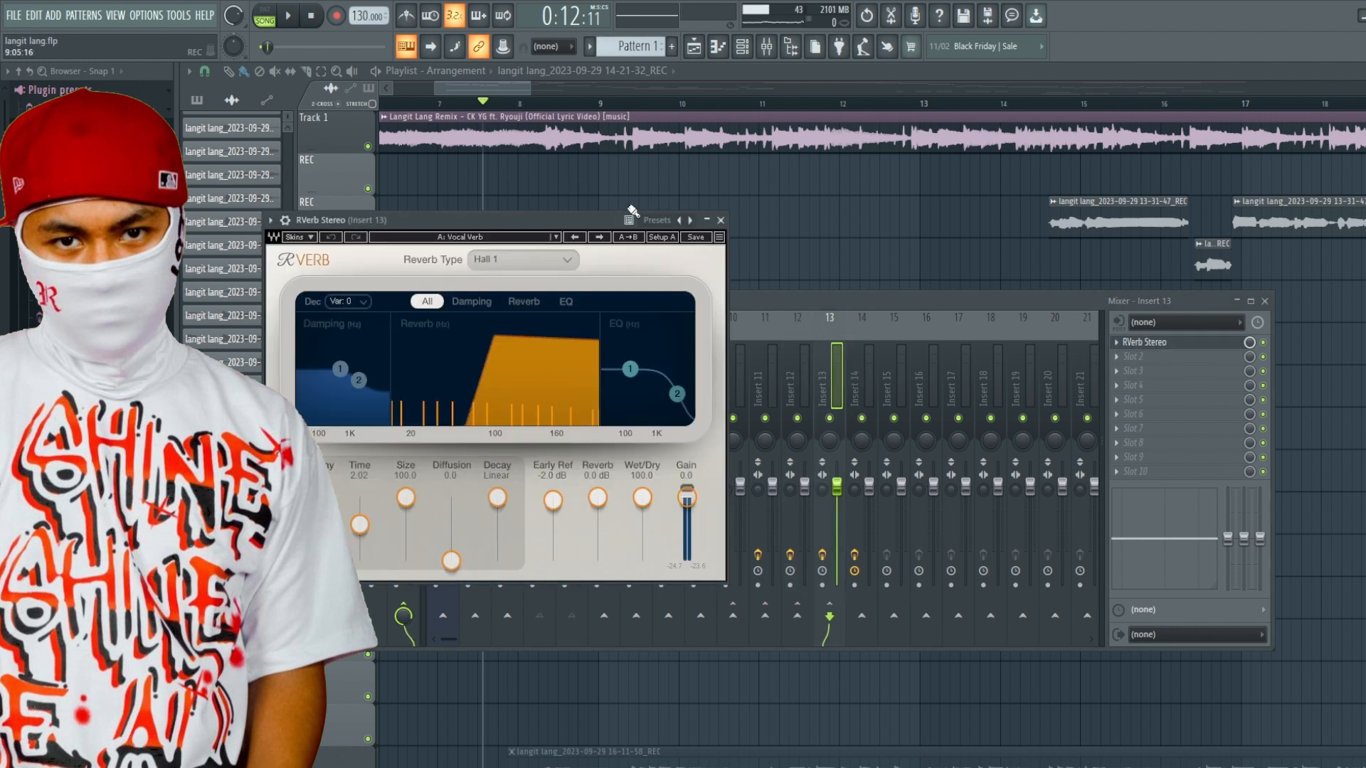
left_click(721, 220)
key("Left")
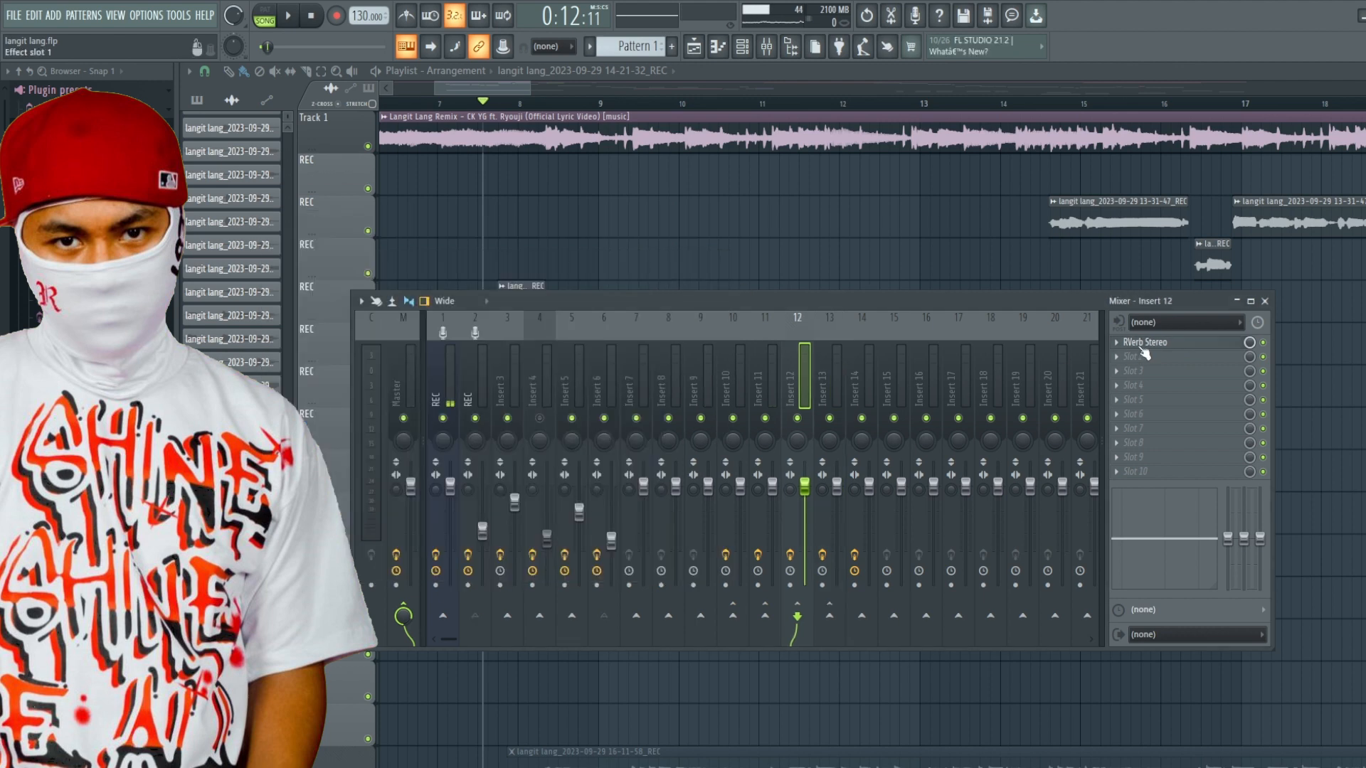
left_click(1142, 344)
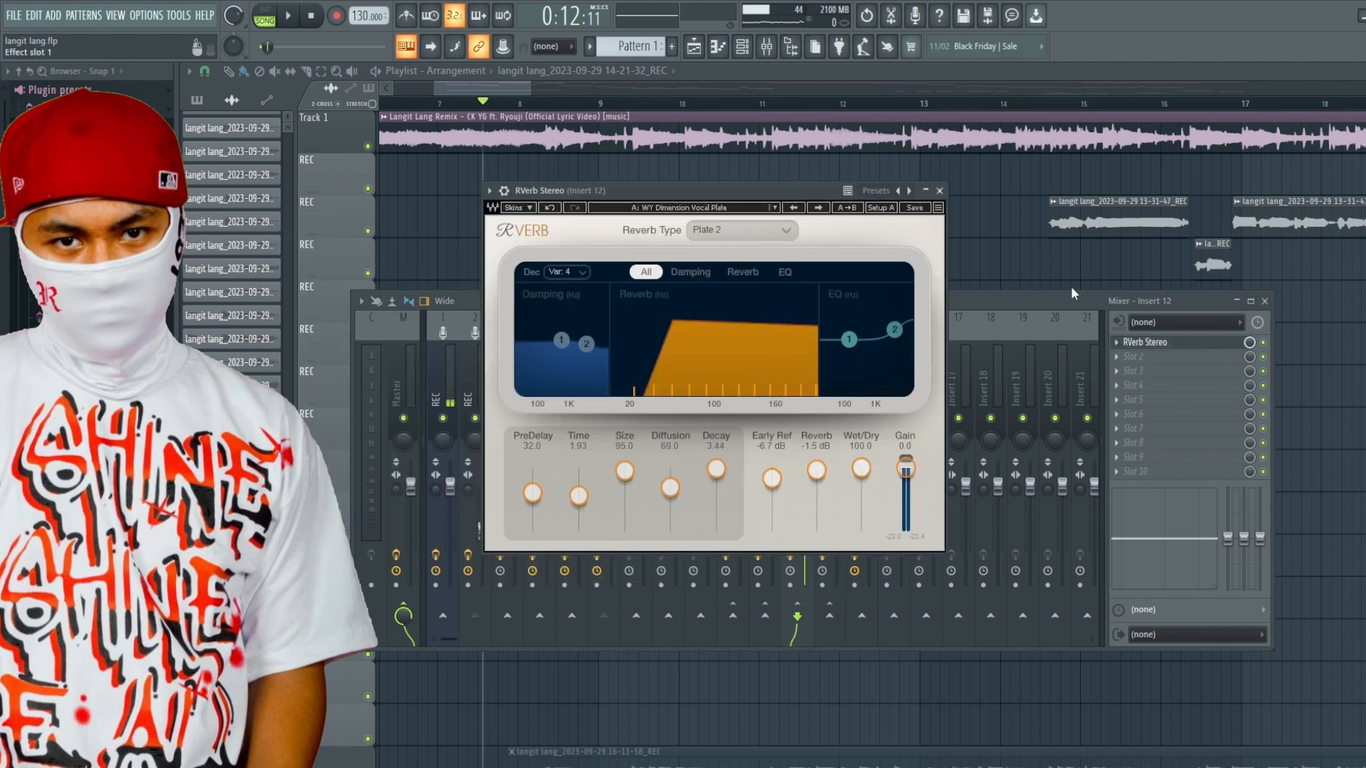
left_click(939, 191)
left_click(486, 393)
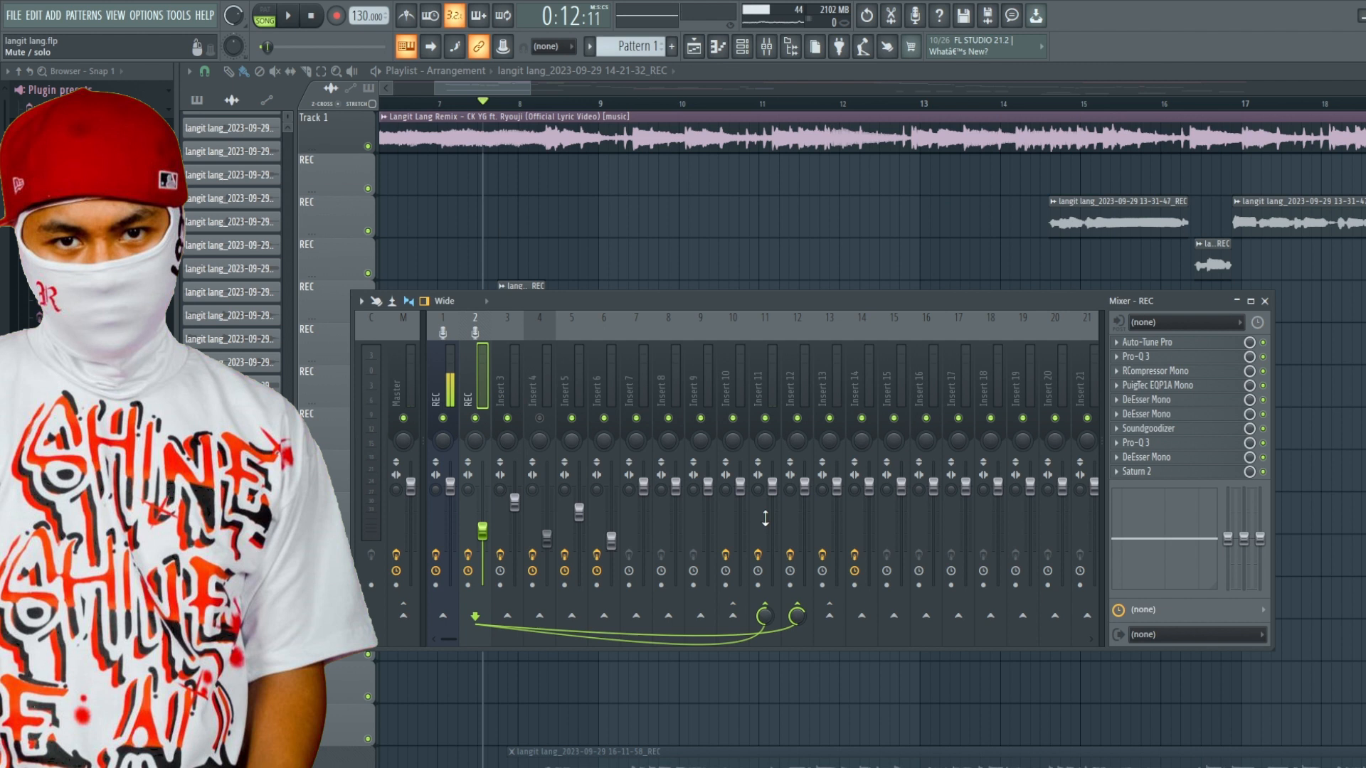
Compare the effects loaded on the send channels Insert 11 to Insert 14
left_click(881, 398)
left_click(868, 400)
left_click(881, 387)
left_click(865, 386)
left_click(839, 384)
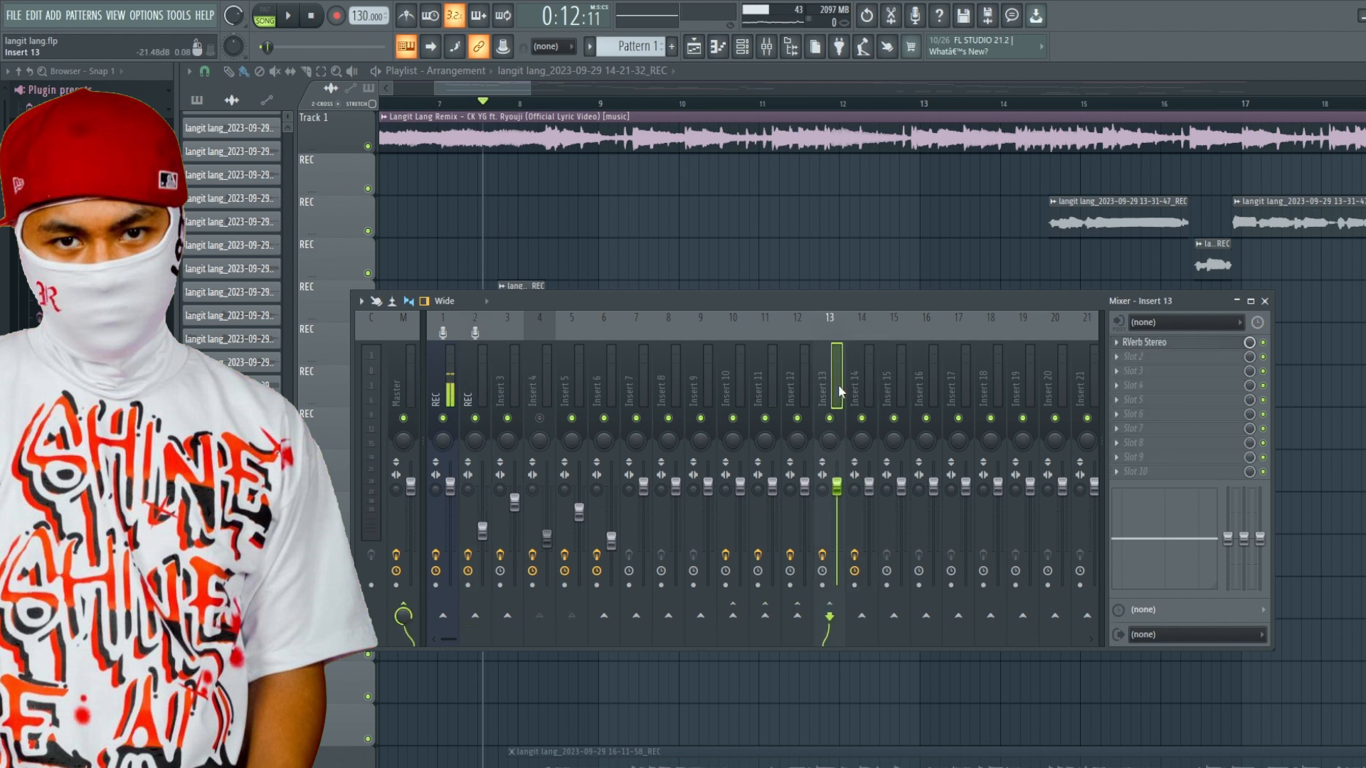
left_click(773, 381)
left_click(797, 382)
left_click(817, 381)
Audition REC vocal track 2 through the RVerb send on Insert 13, then remove that send and stop playback
left_click(491, 374)
key("space")
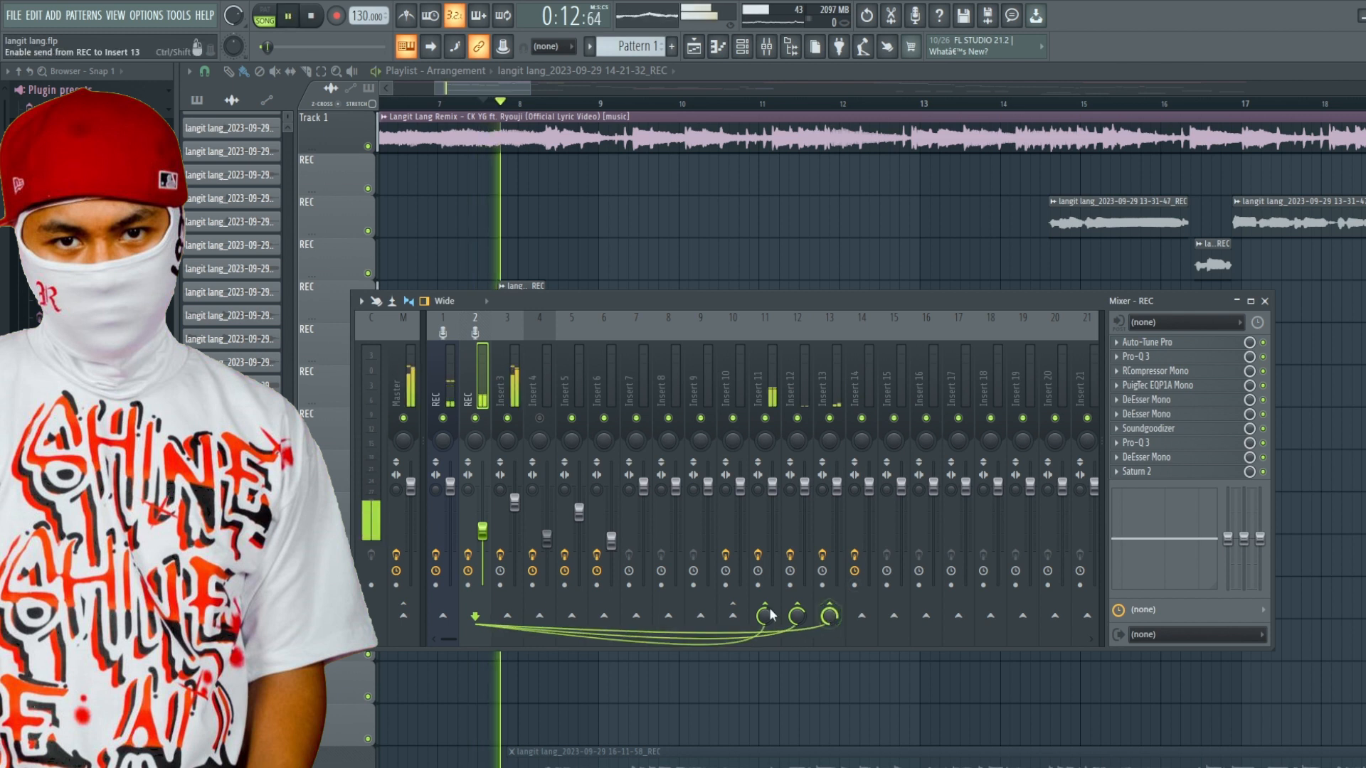
left_click(828, 613)
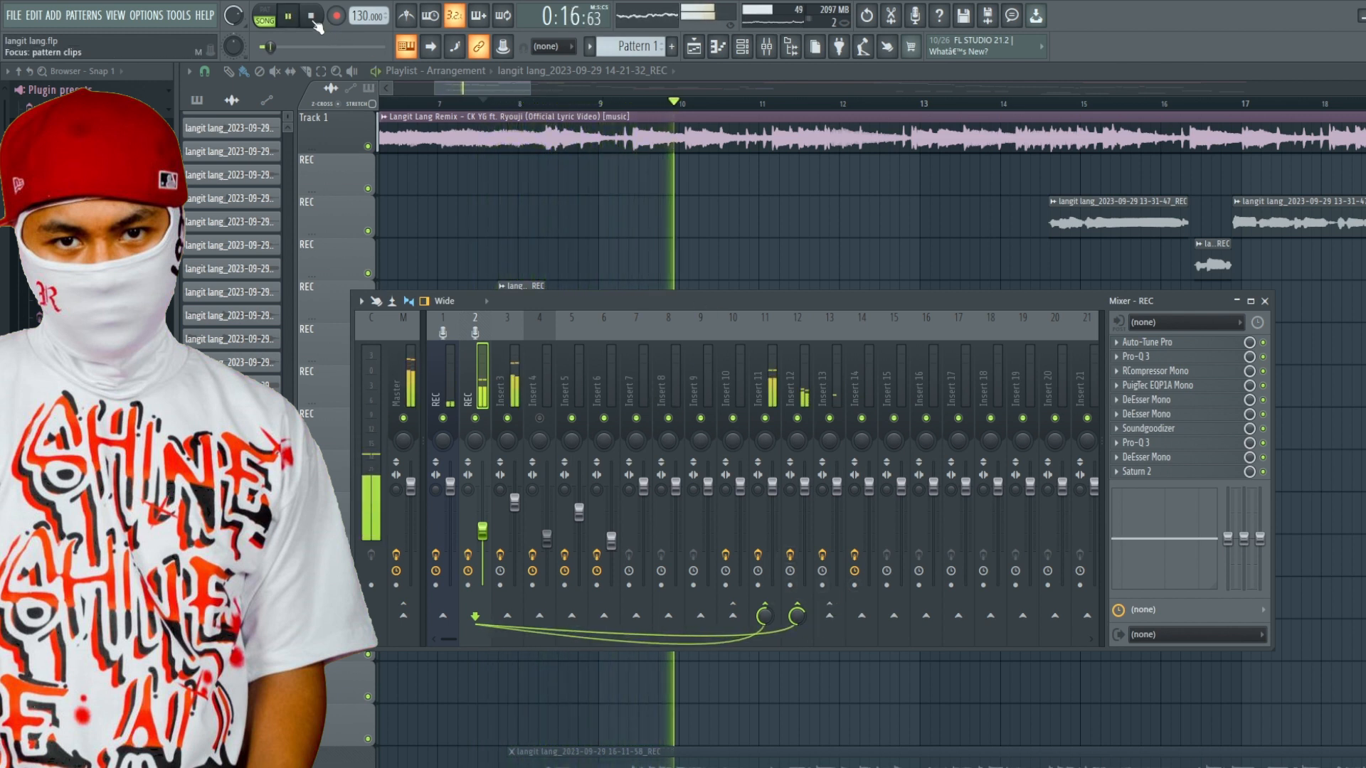
key("space")
Audition REC vocal track 2 through the RChannel send on Insert 14 at 65%, then remove that send and stop playback
left_click(827, 391)
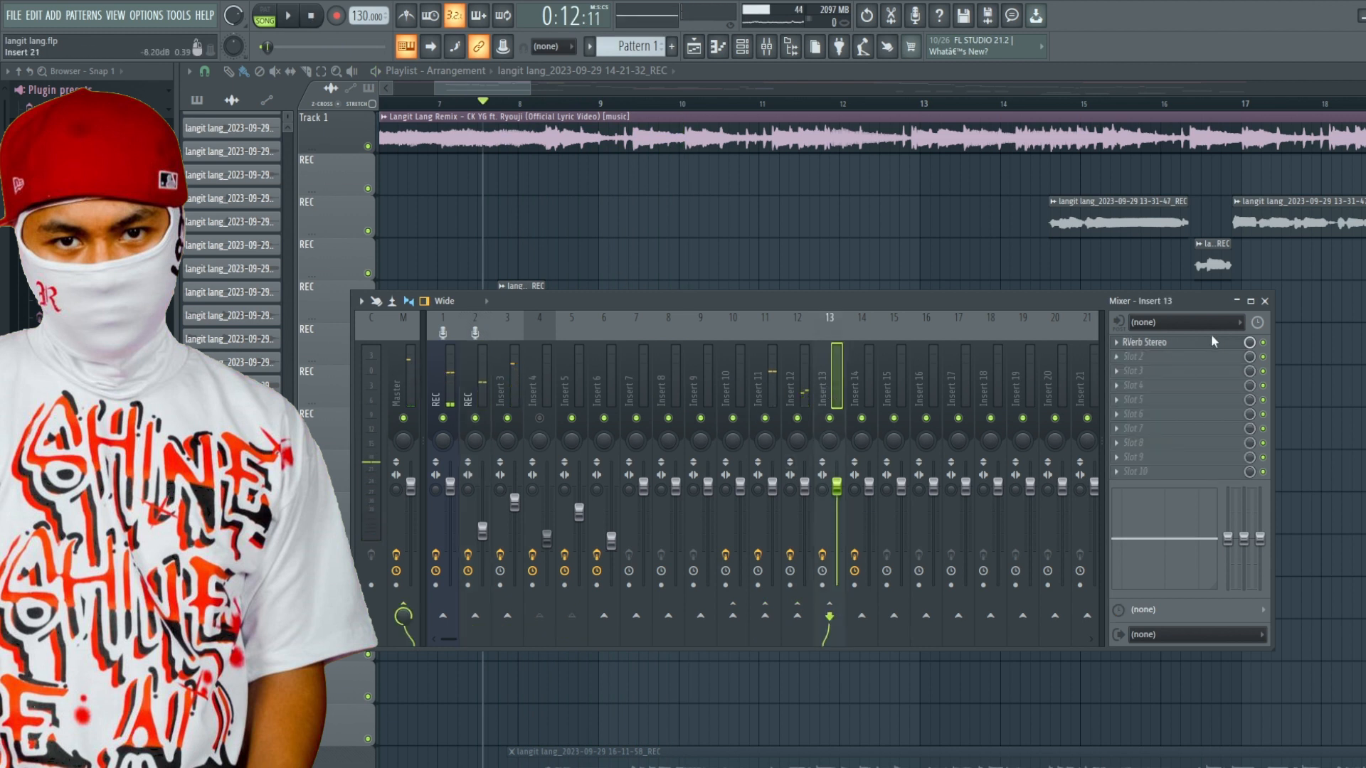
left_click(861, 384)
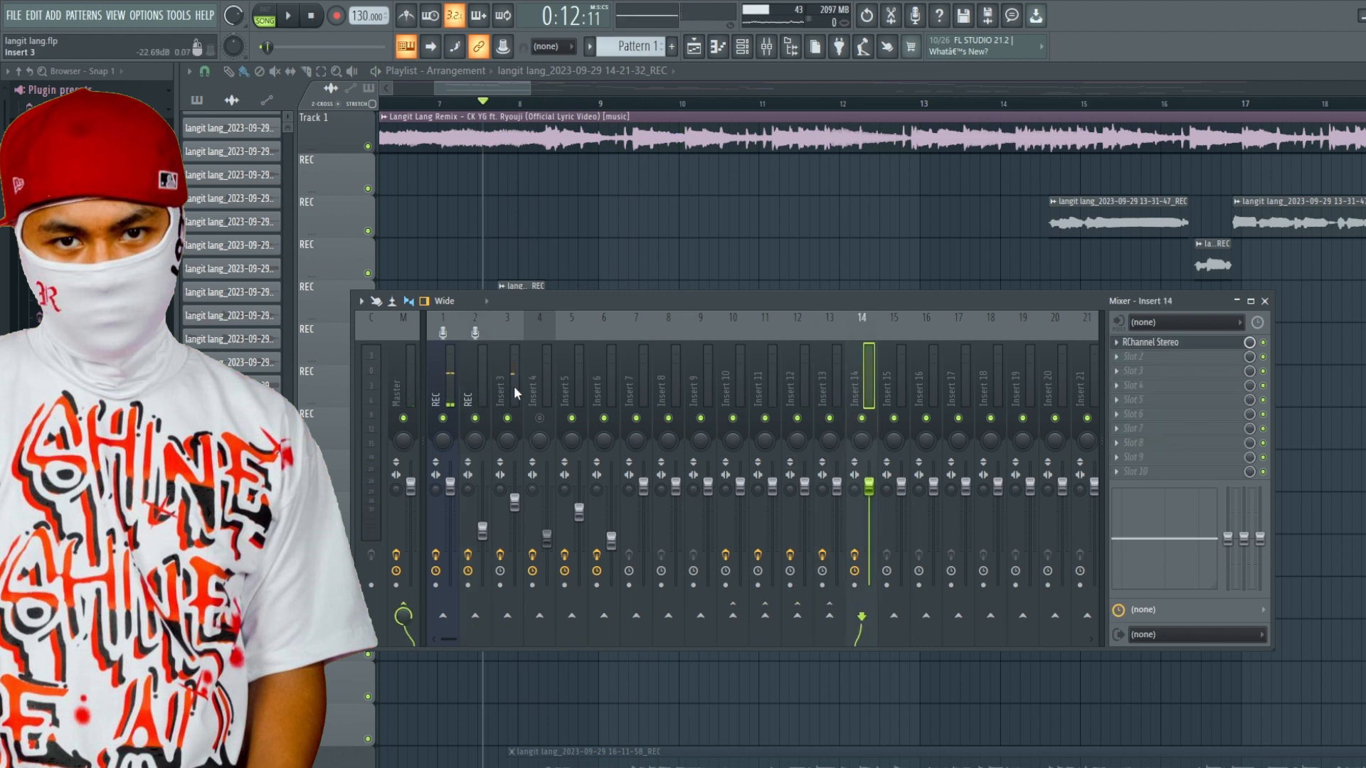
left_click(480, 387)
key("space")
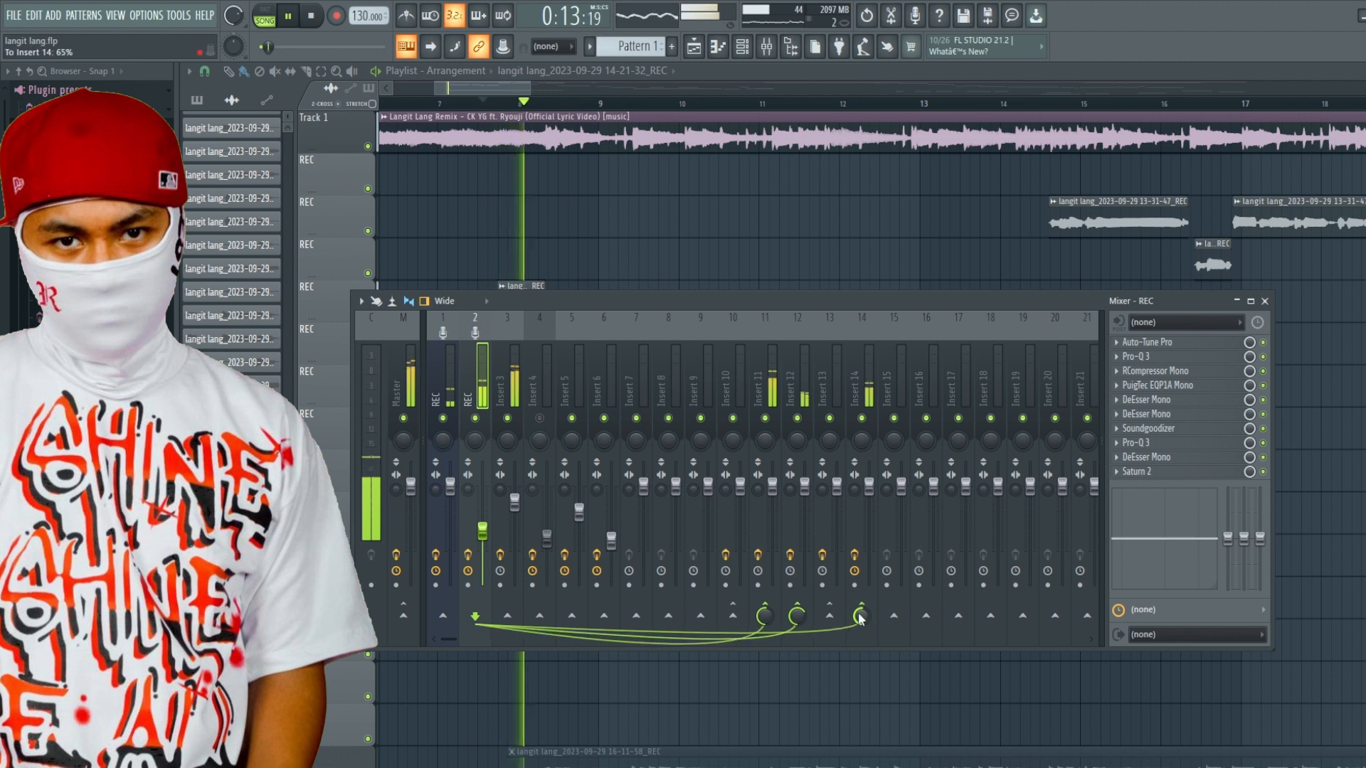
left_click(861, 613)
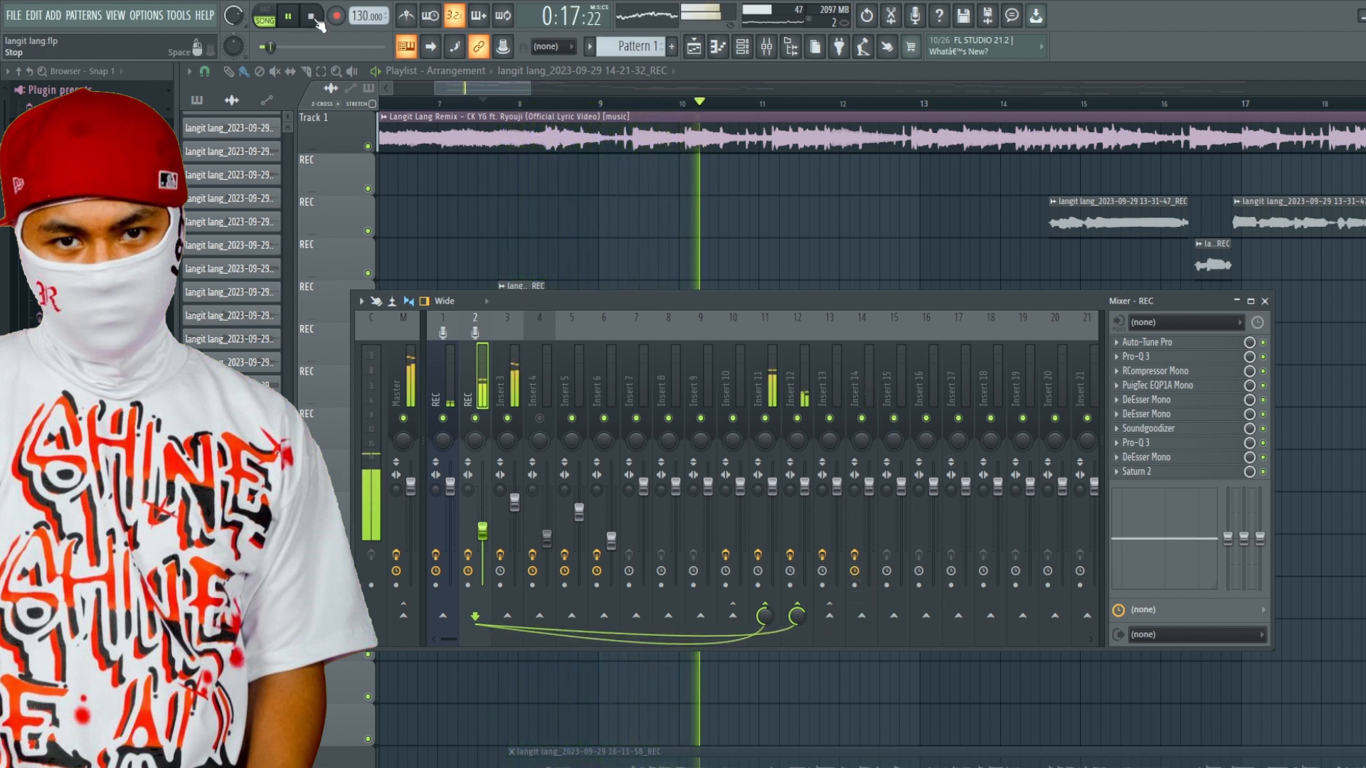
key("space")
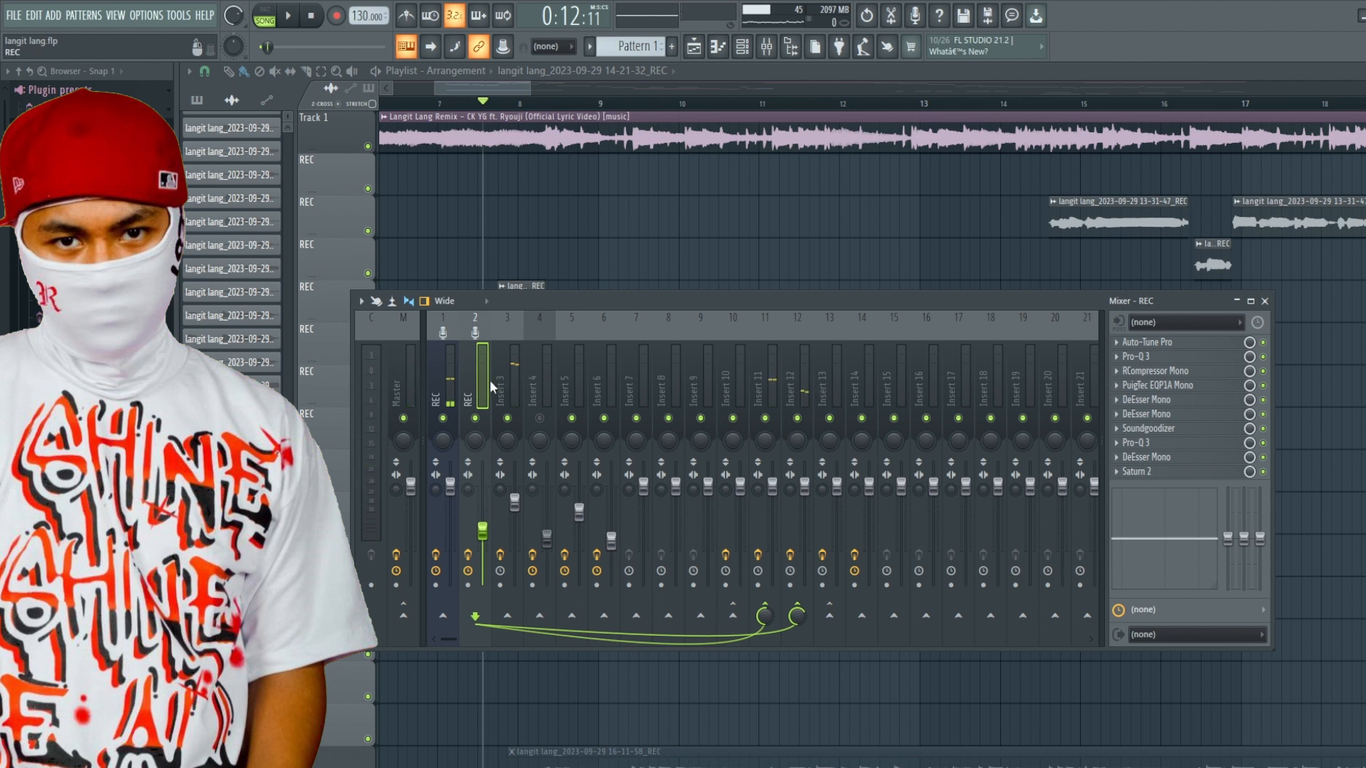
Review the effect slots of Inserts 13 and 14 alongside those of REC vocal track 2 and Insert 3
left_click(830, 375)
left_click(868, 373)
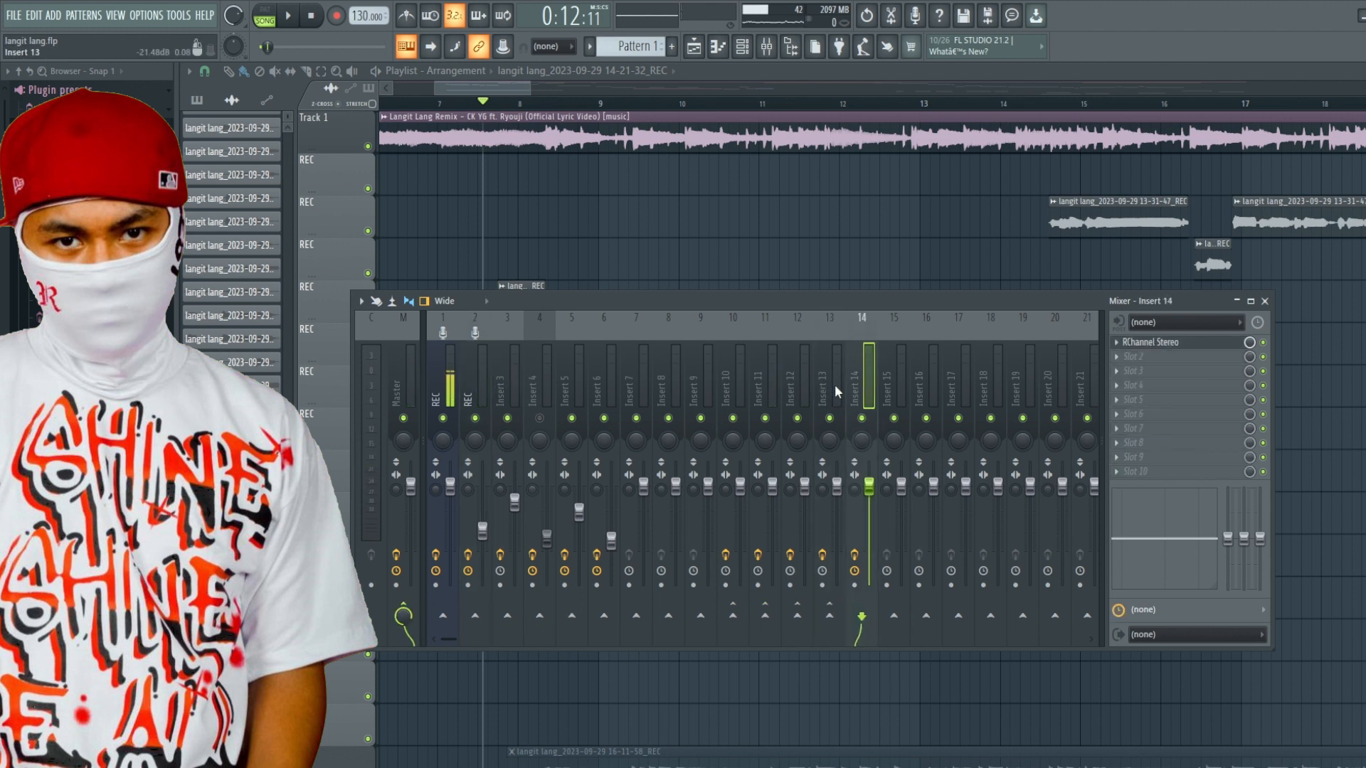
left_click(835, 386)
left_click(866, 383)
left_click(824, 392)
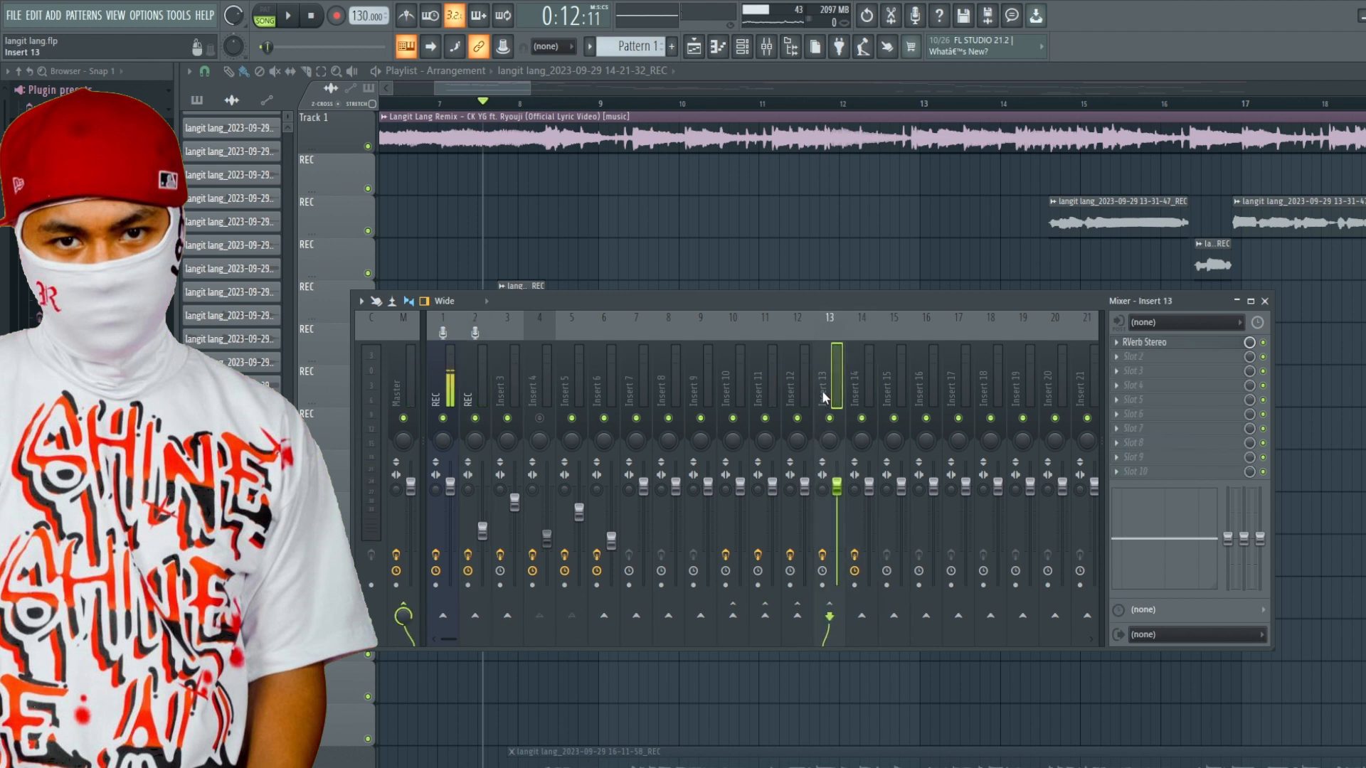
left_click(851, 391)
left_click(832, 391)
left_click(864, 386)
left_click(833, 392)
left_click(861, 390)
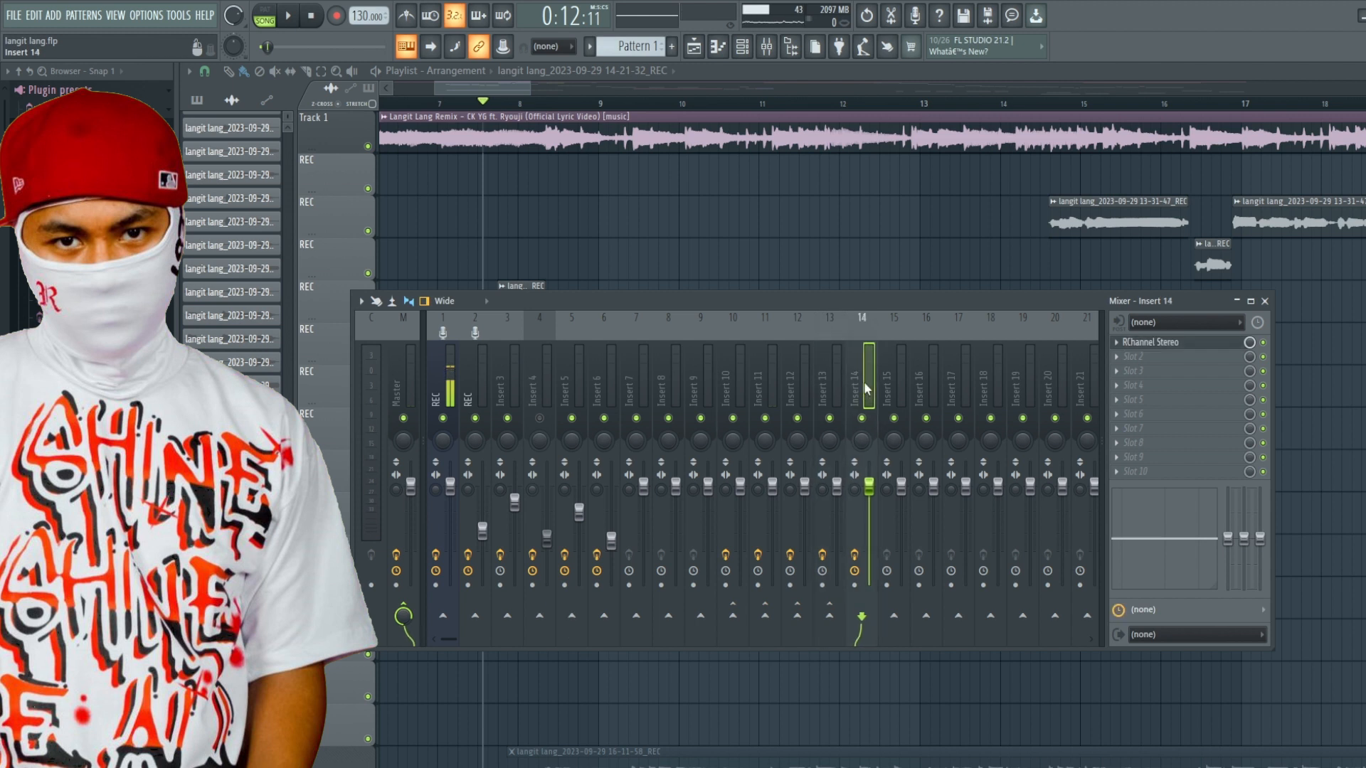
left_click(889, 392)
left_click(835, 393)
left_click(516, 386)
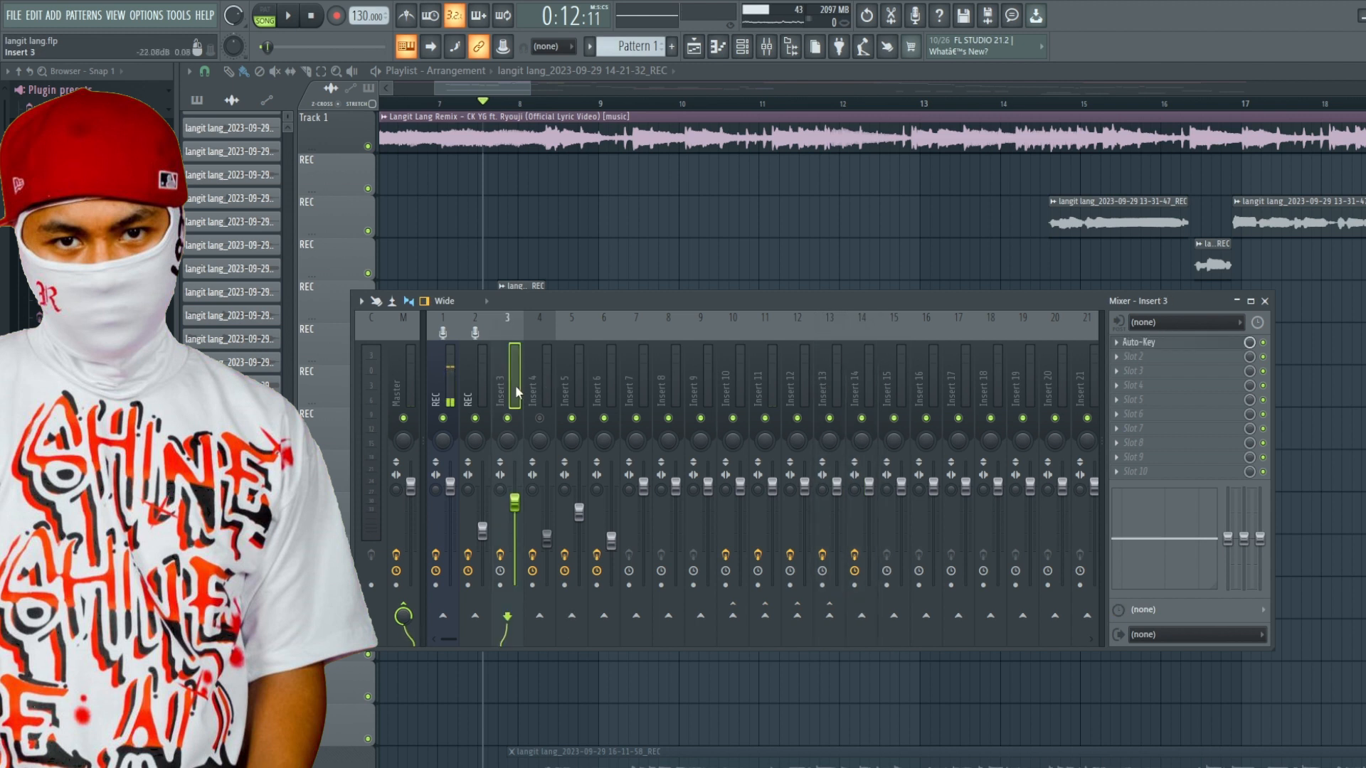
left_click(480, 383)
left_click(505, 382)
left_click(862, 388)
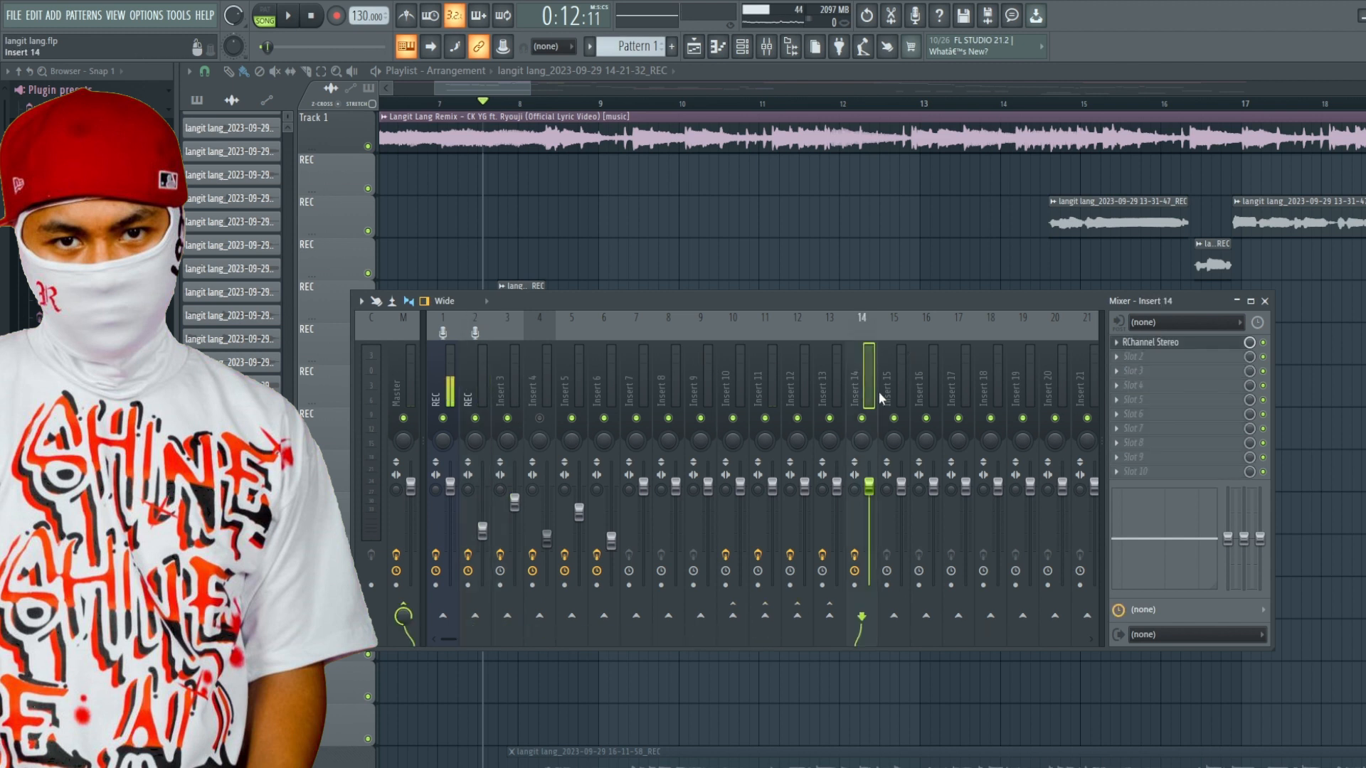
Route REC vocal track 2 to the H-Delay send on Insert 10
left_click(733, 377)
left_click(689, 377)
left_click(739, 381)
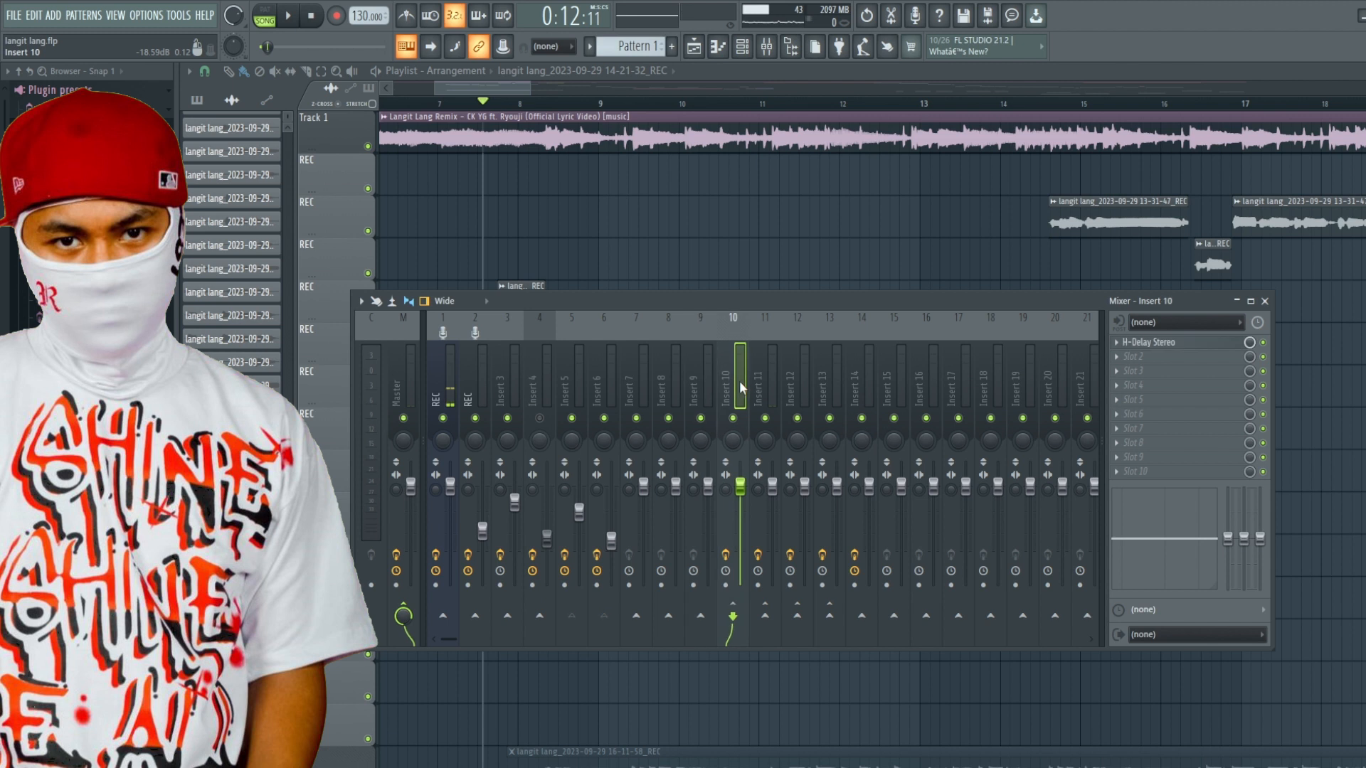
left_click(759, 382)
left_click(741, 390)
left_click(484, 396)
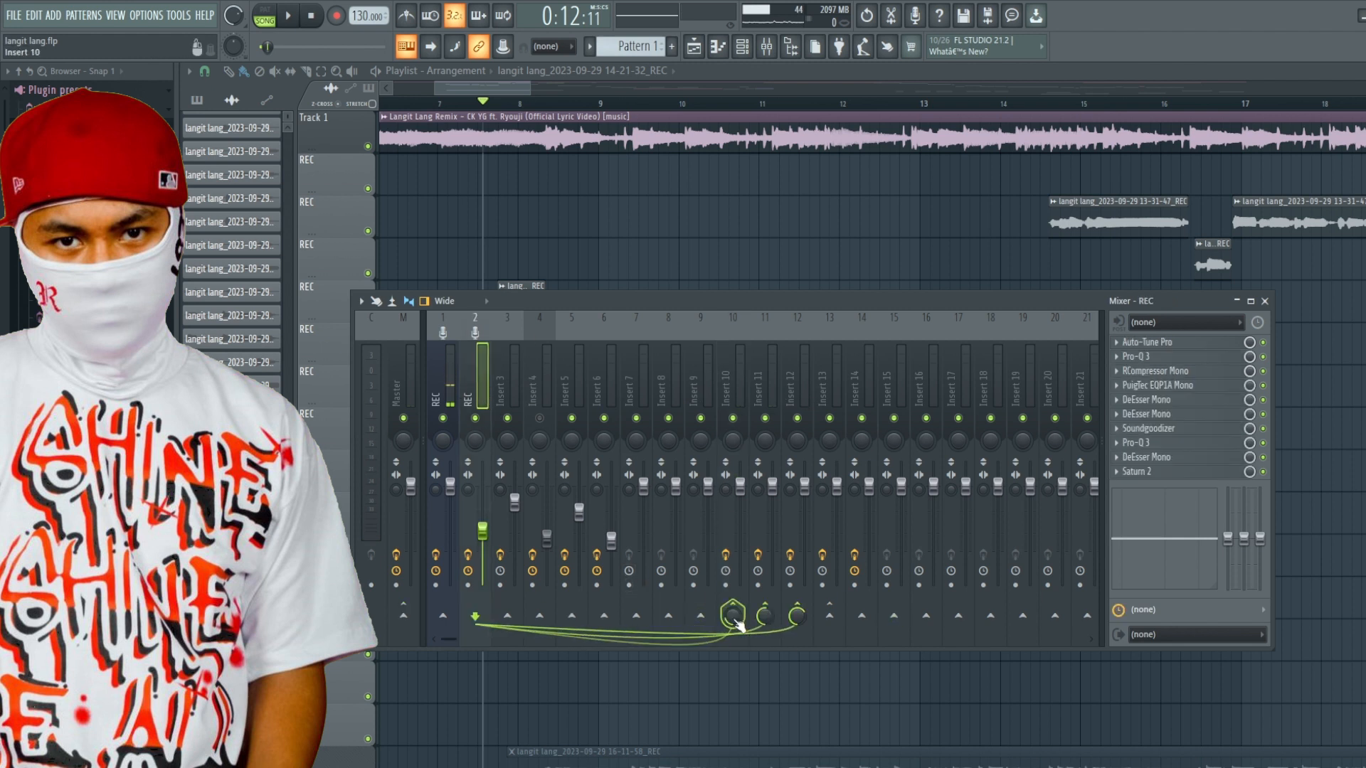
Examine the H-Delay settings on Insert 10, then close the plugin
left_click(731, 377)
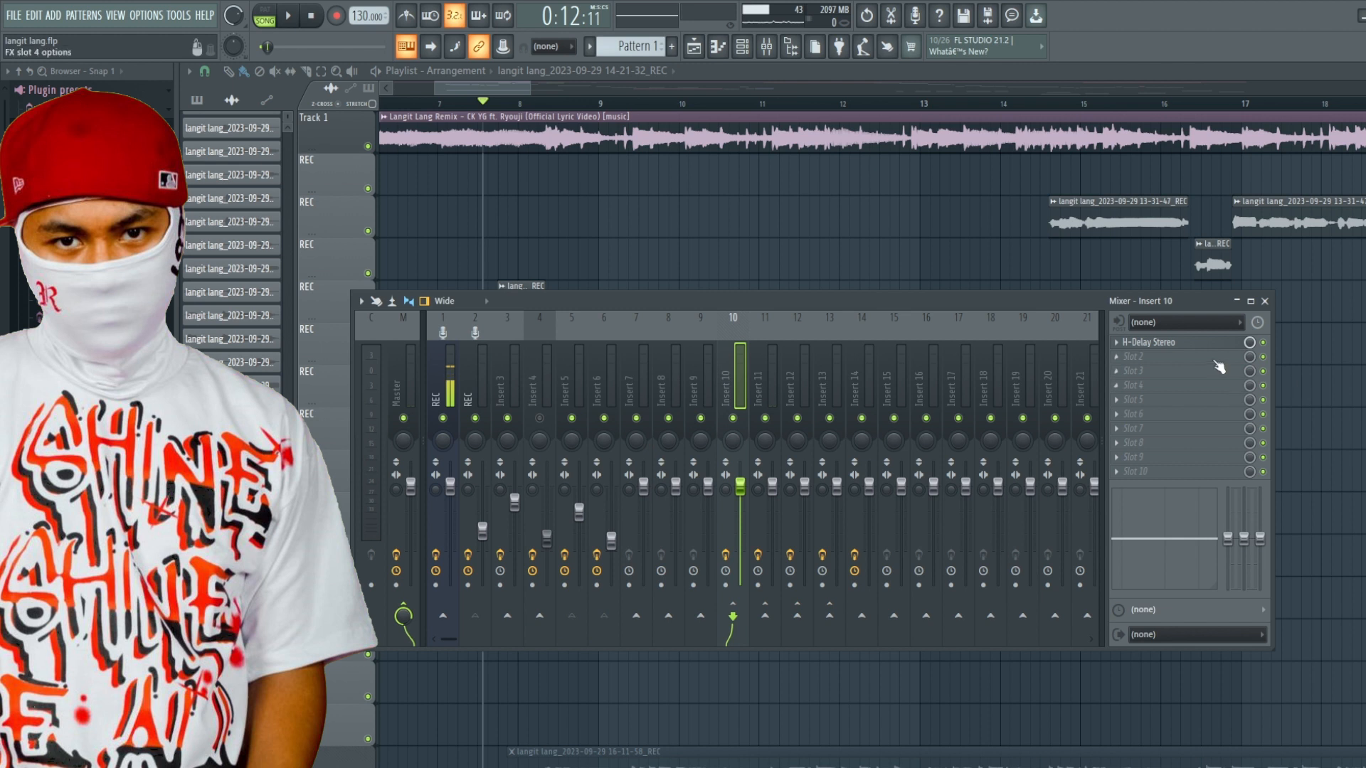
left_click(1219, 346)
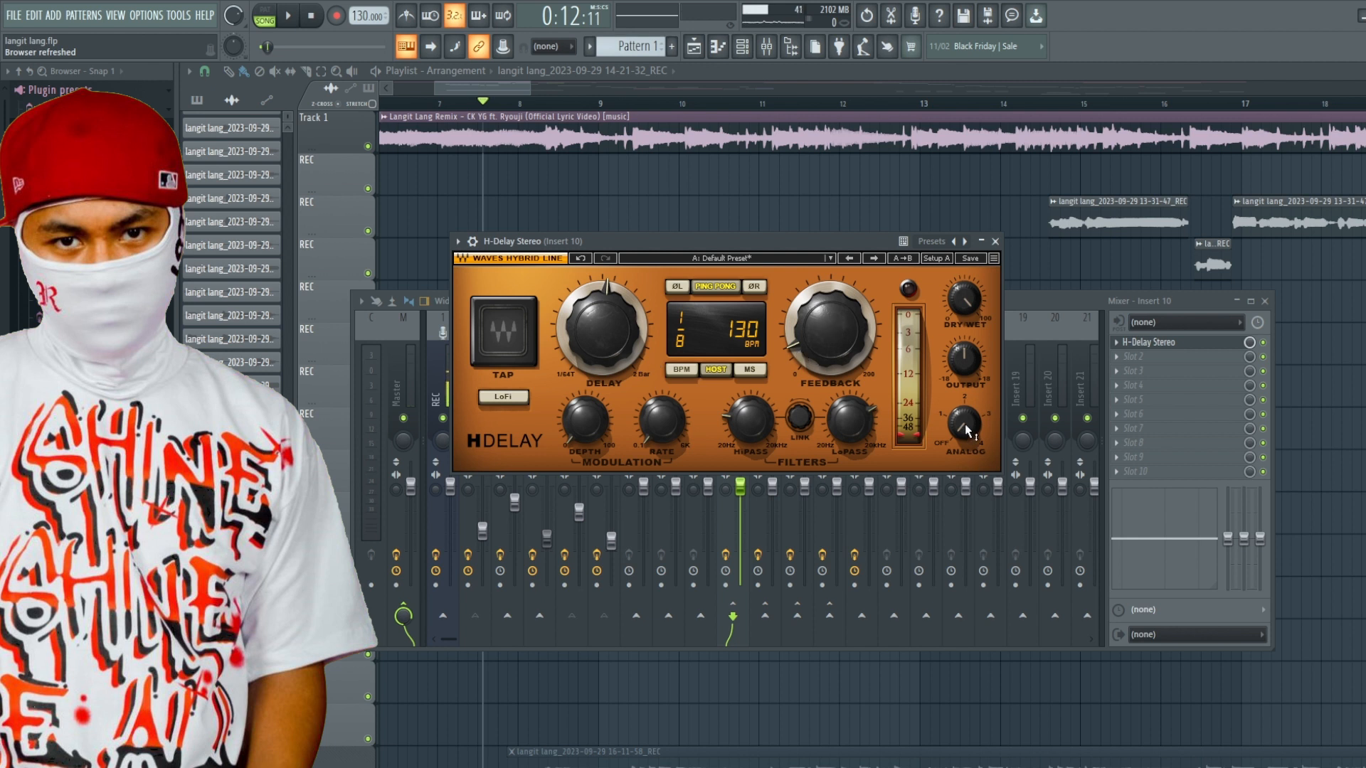
left_click(997, 243)
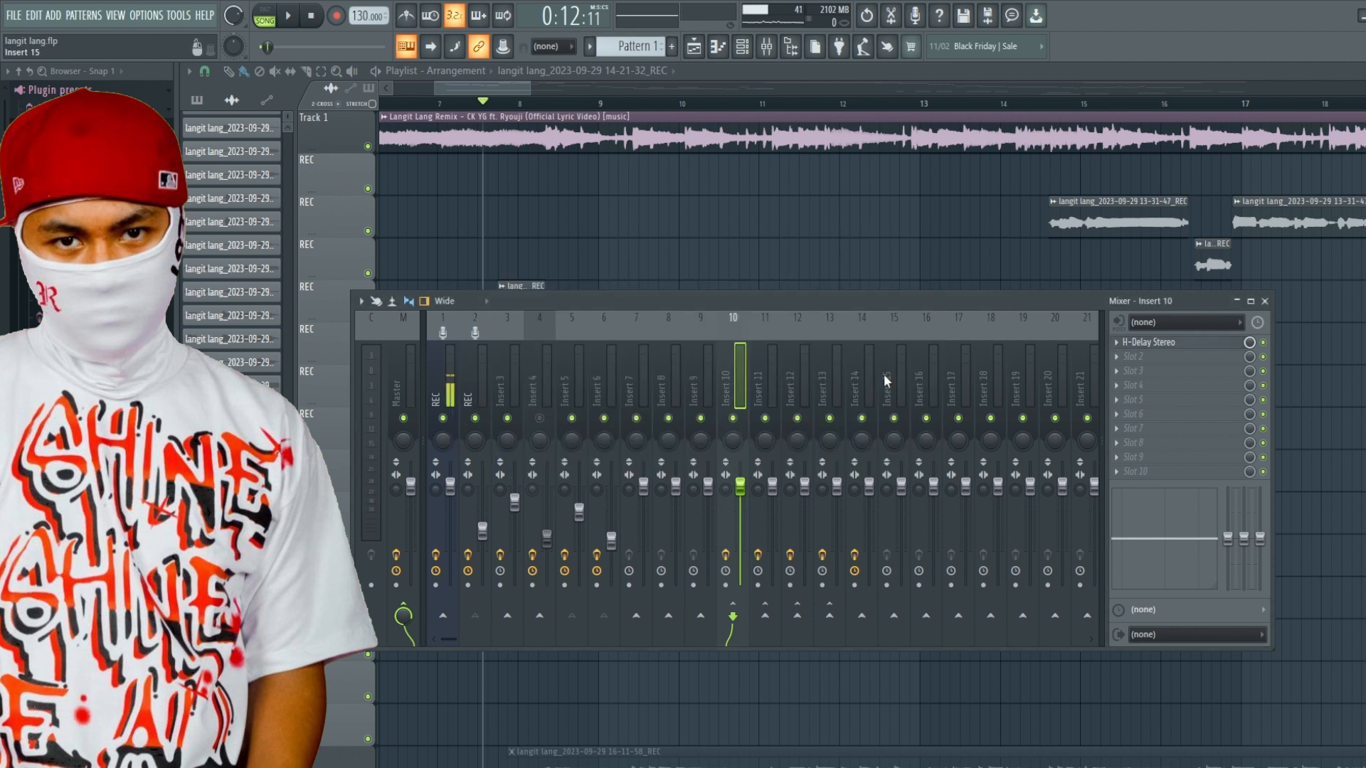
Play the song to audition the vocal with the Insert 10 delay, rechecking H-Delay and toggling Insert 3's mute before stopping playback
key("space")
left_click(490, 380)
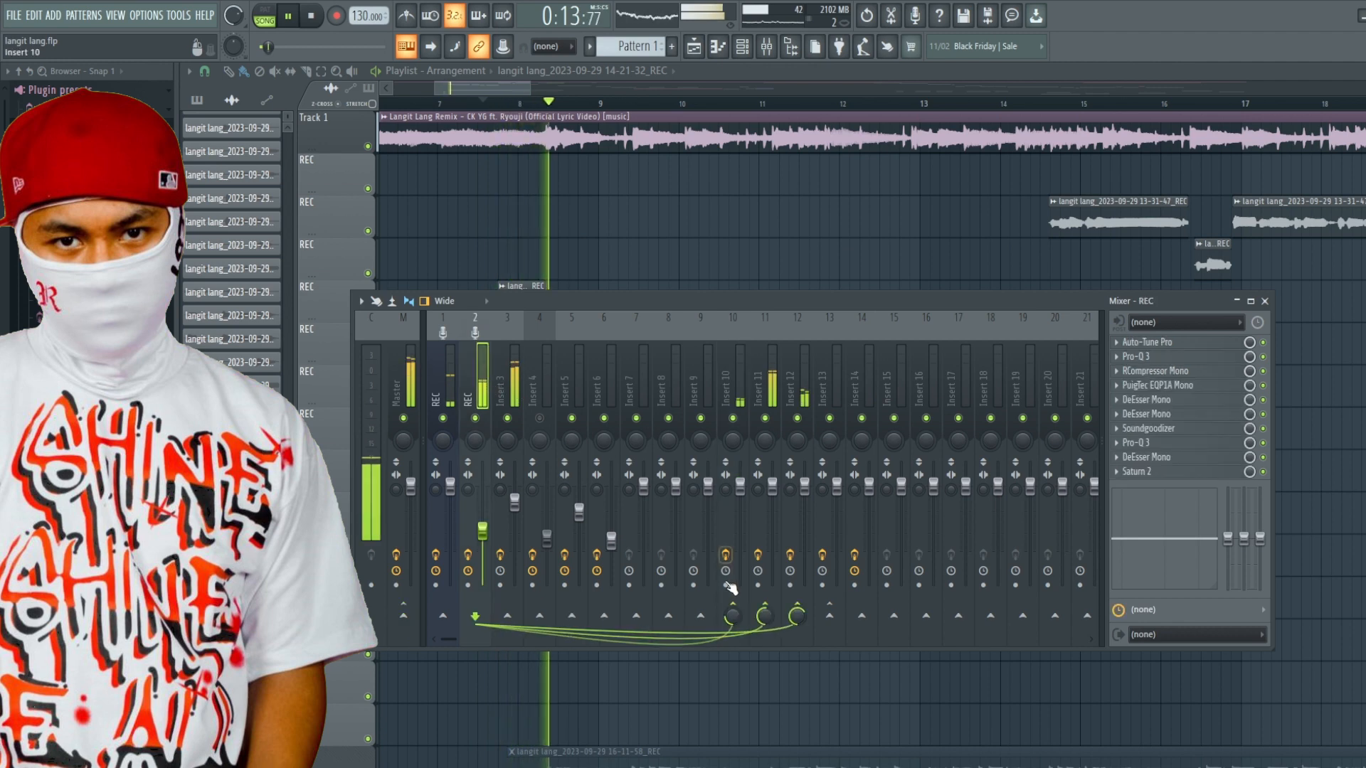
left_click(739, 382)
left_click(1150, 344)
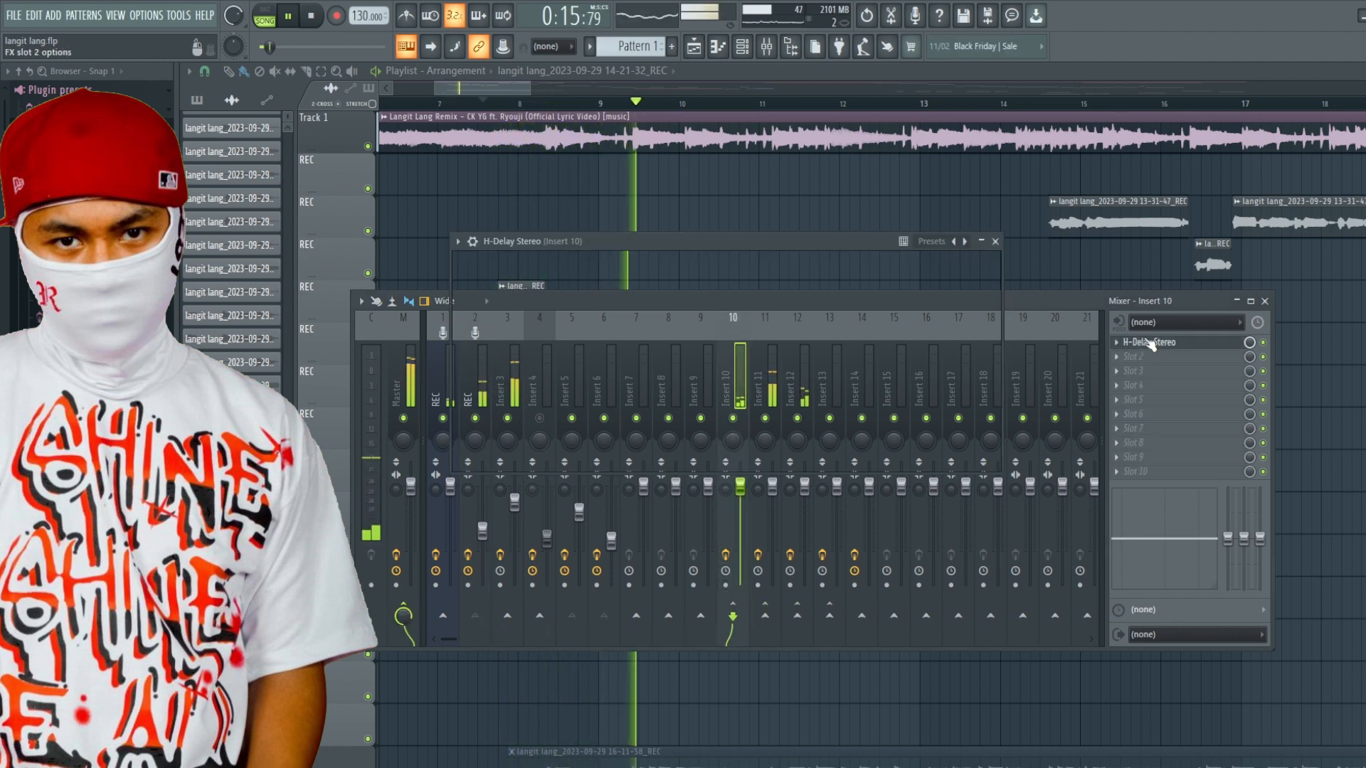
left_click(995, 241)
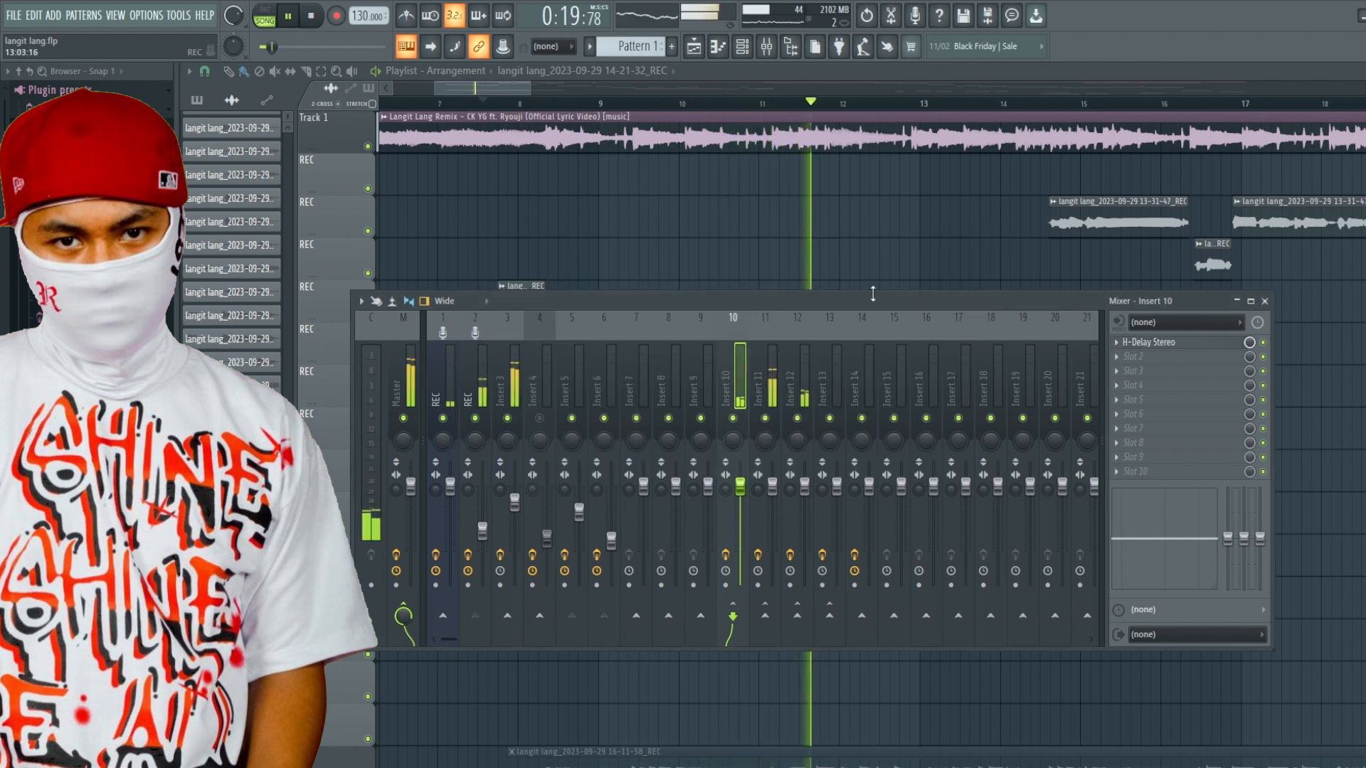
left_click(508, 419)
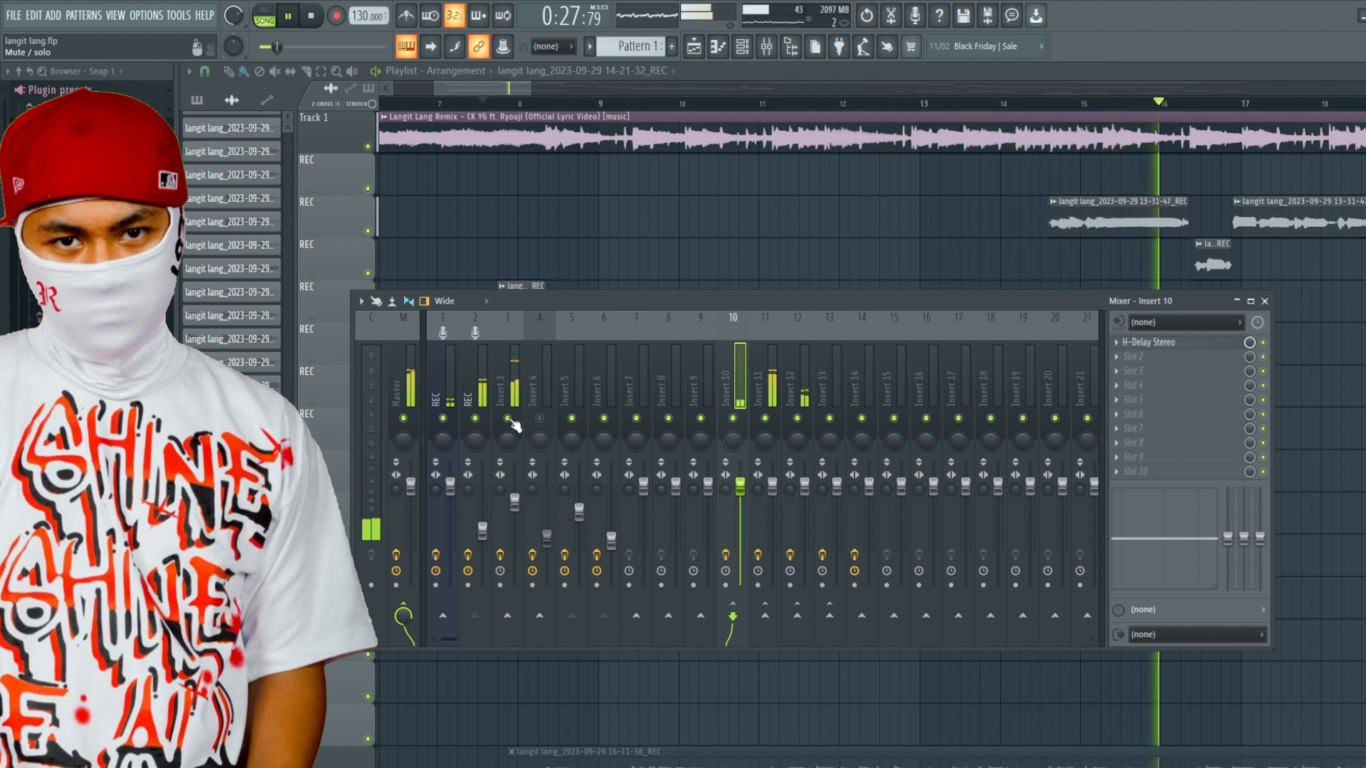
left_click(313, 18)
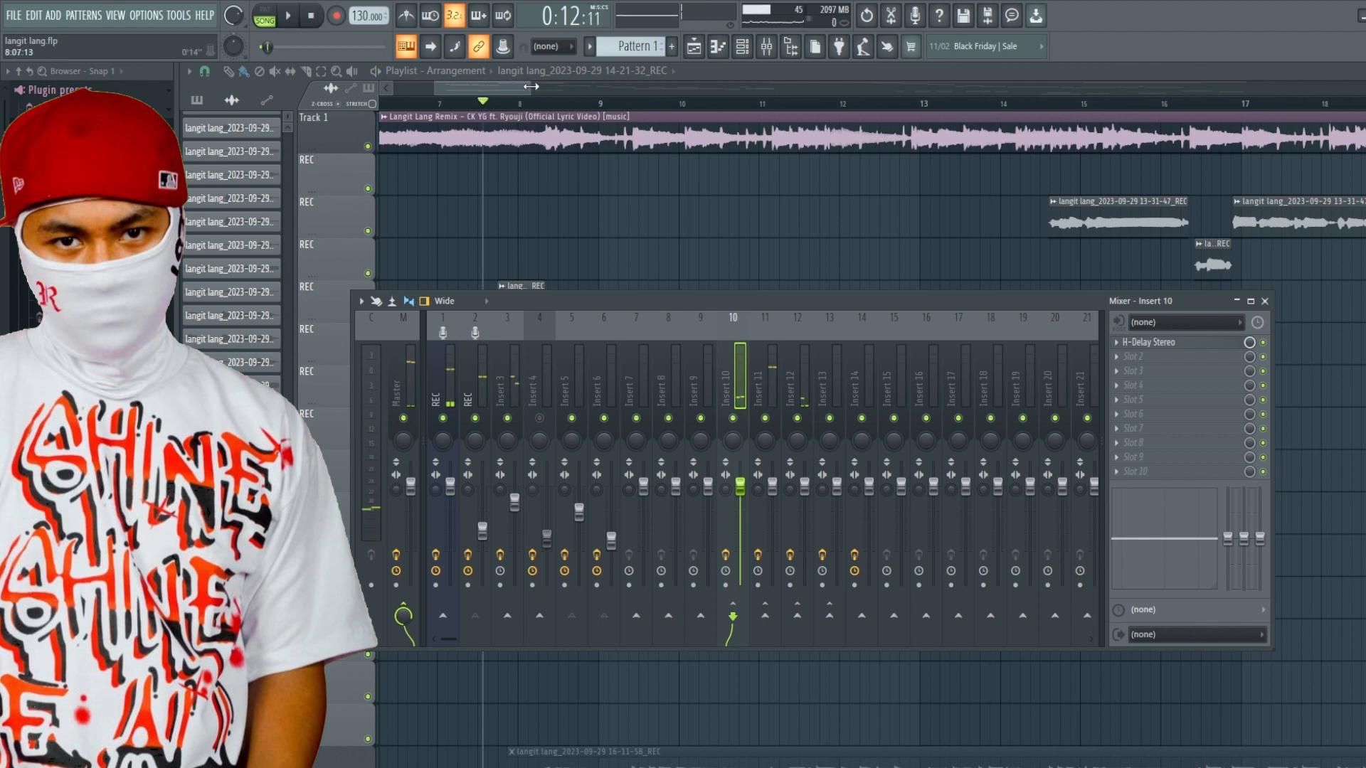
Play the arrangement in the playlist with the vocal chain and sends active, then stop playback
left_click_drag(531, 86, 295, 39)
left_click_drag(444, 86, 292, 63)
mouse_move(509, 87)
left_mouse_down()
mouse_move(637, 91)
mouse_move(503, 91)
left_mouse_up()
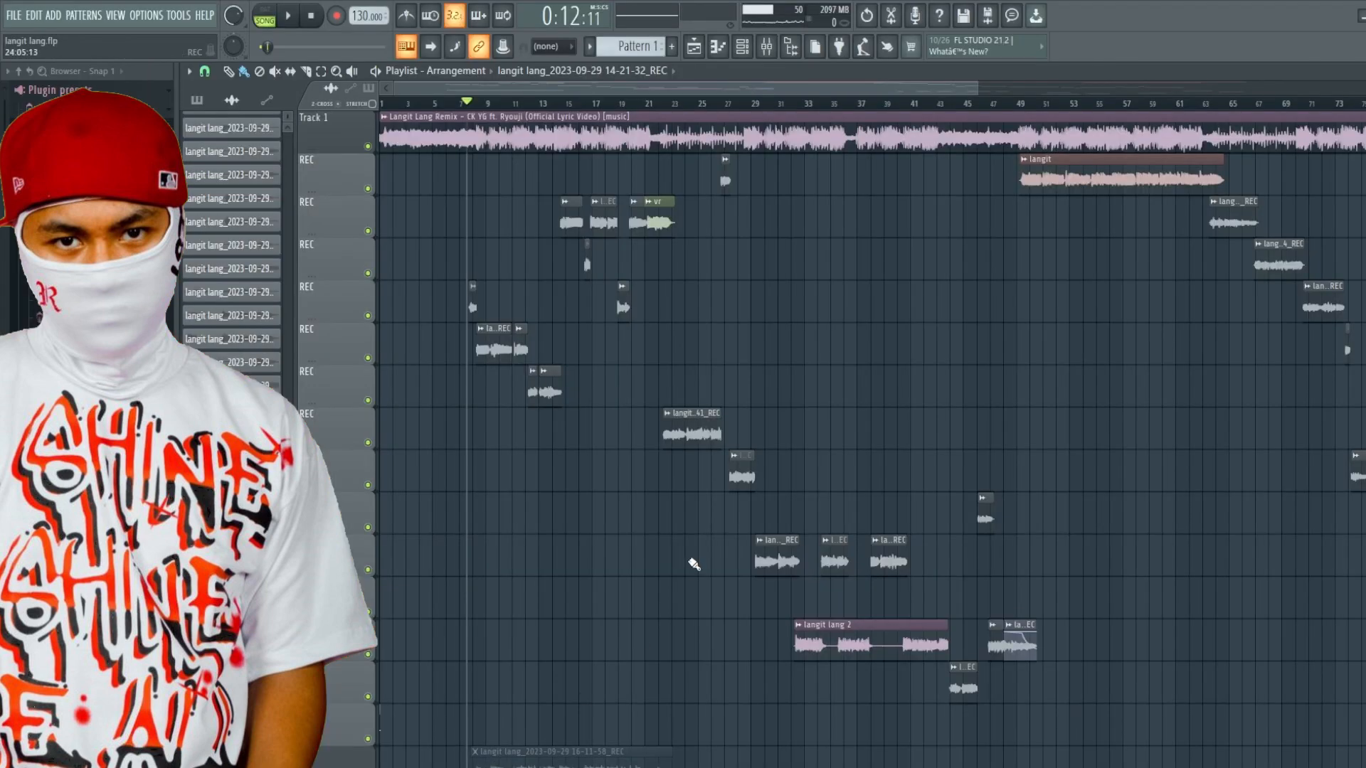
key("space")
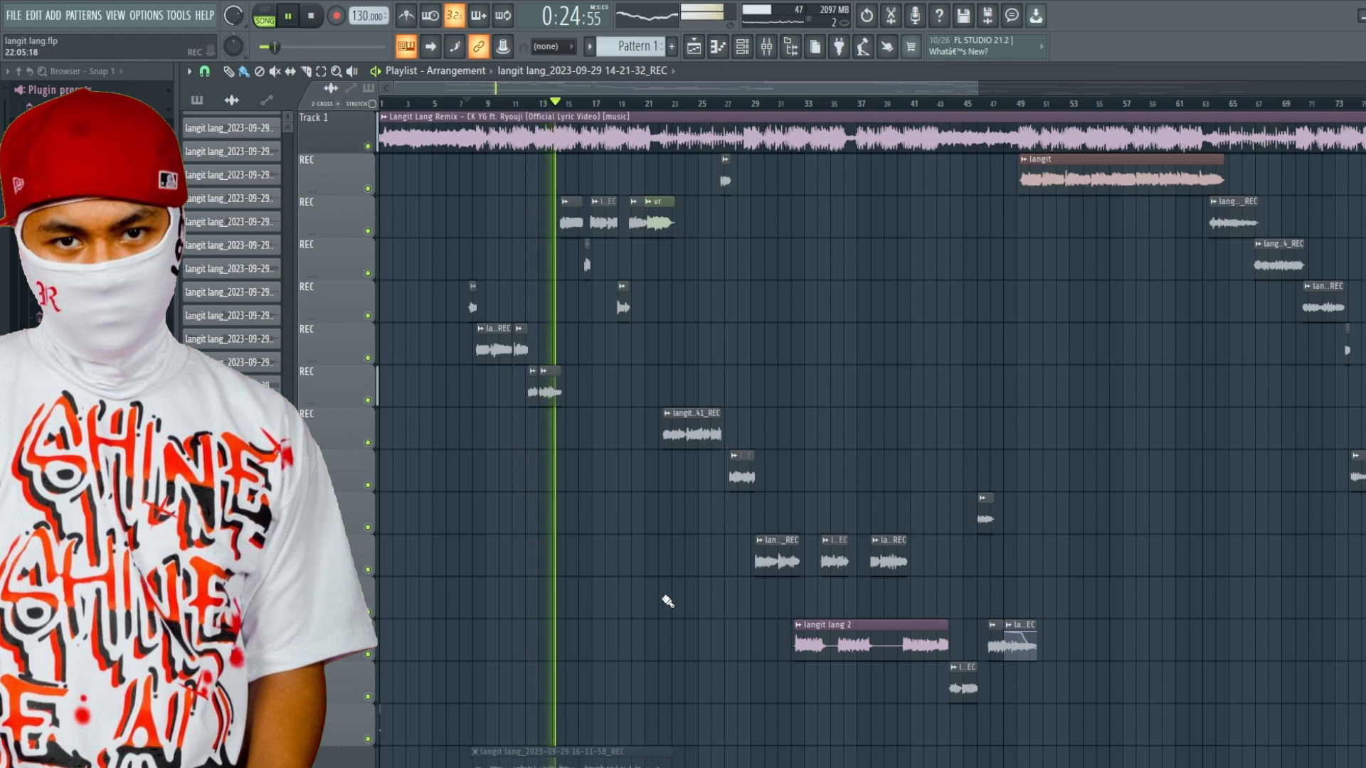
key("space")
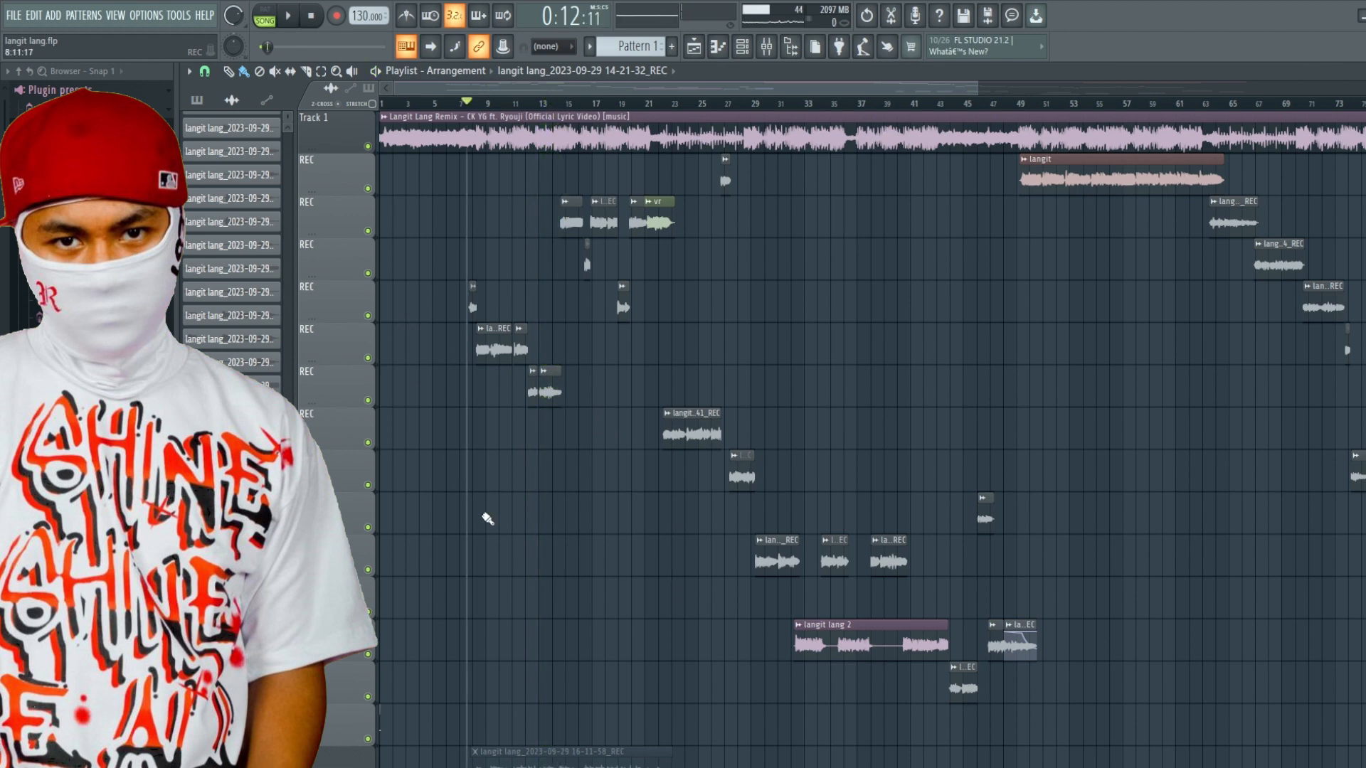
Bypass all effect slots on REC vocal track 2 and disable its sends to Inserts 10, 11 and 12
scroll(488, 519, "up", 5)
left_click_drag(438, 87, 388, 87)
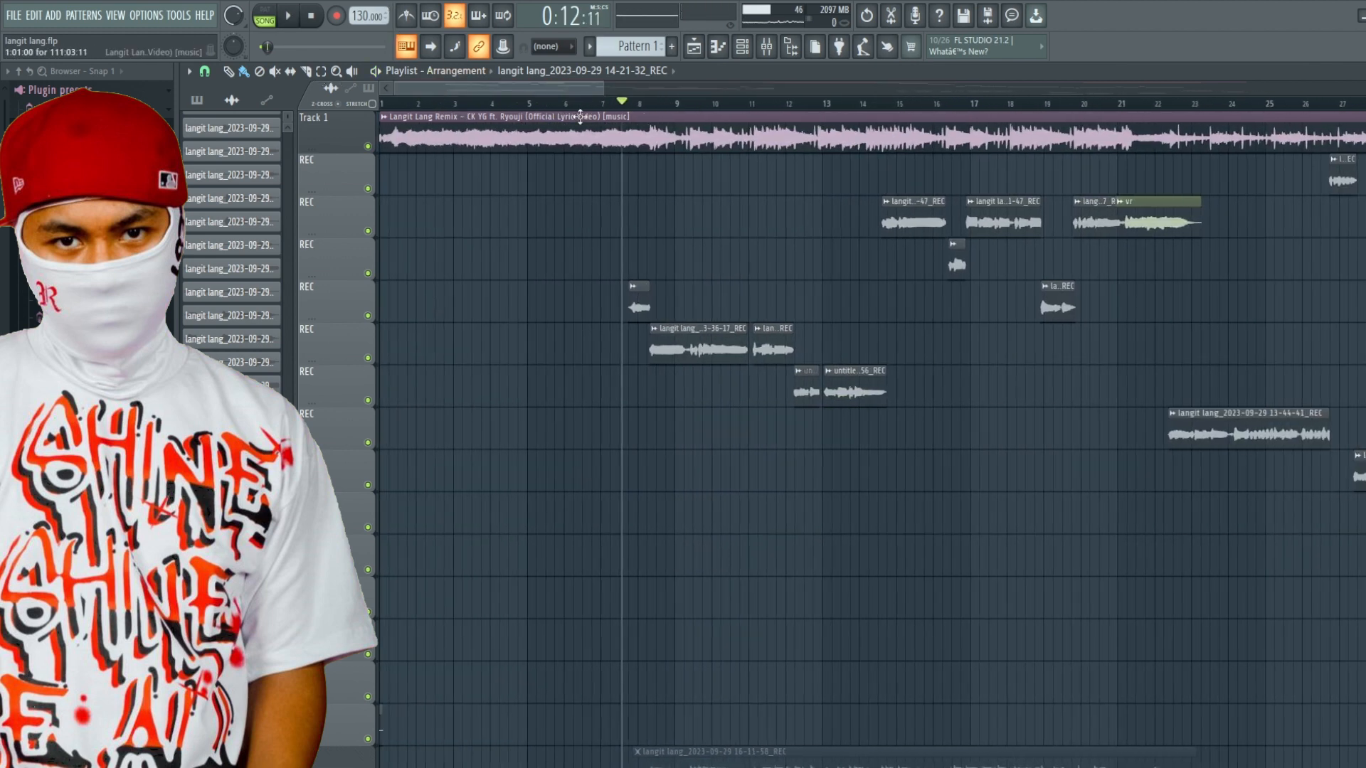
left_click_drag(603, 87, 680, 87)
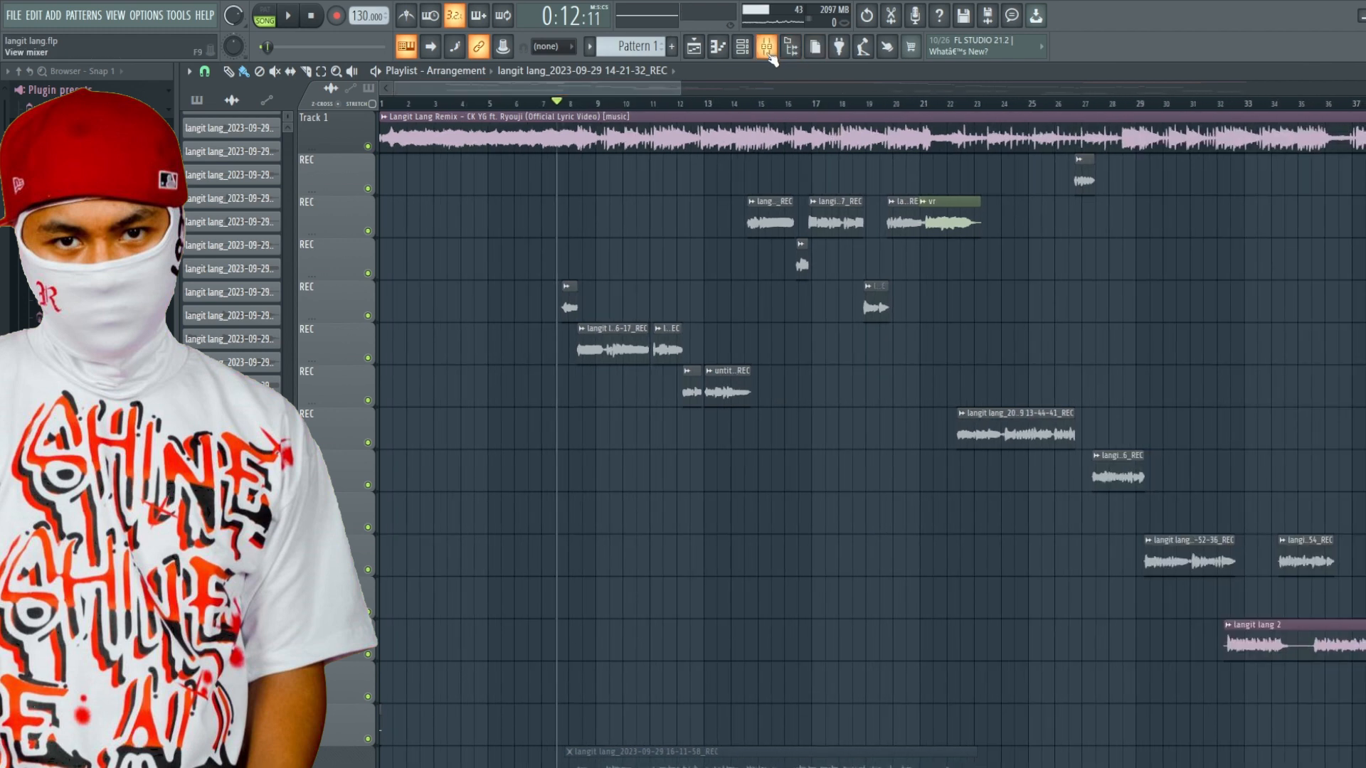
left_click(768, 51)
left_click(482, 377)
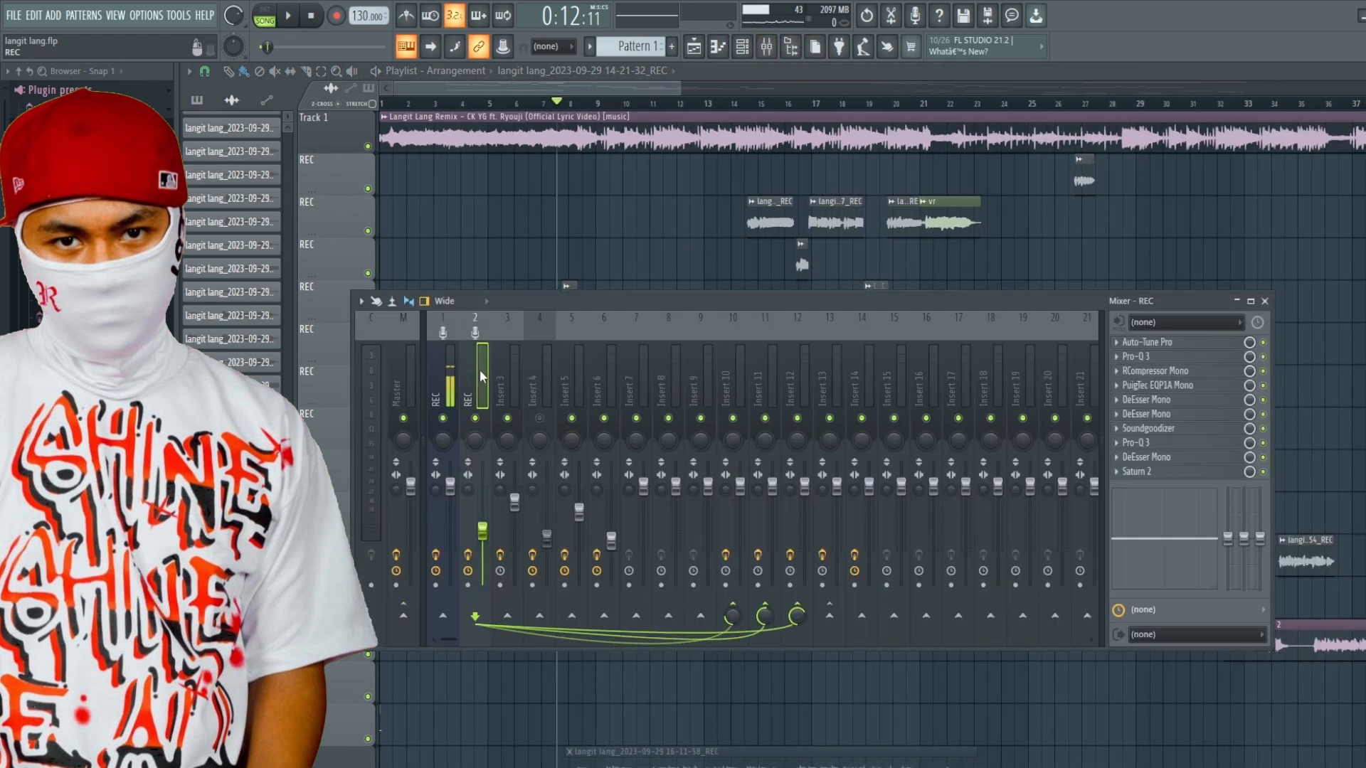
left_click_drag(702, 308, 660, 311)
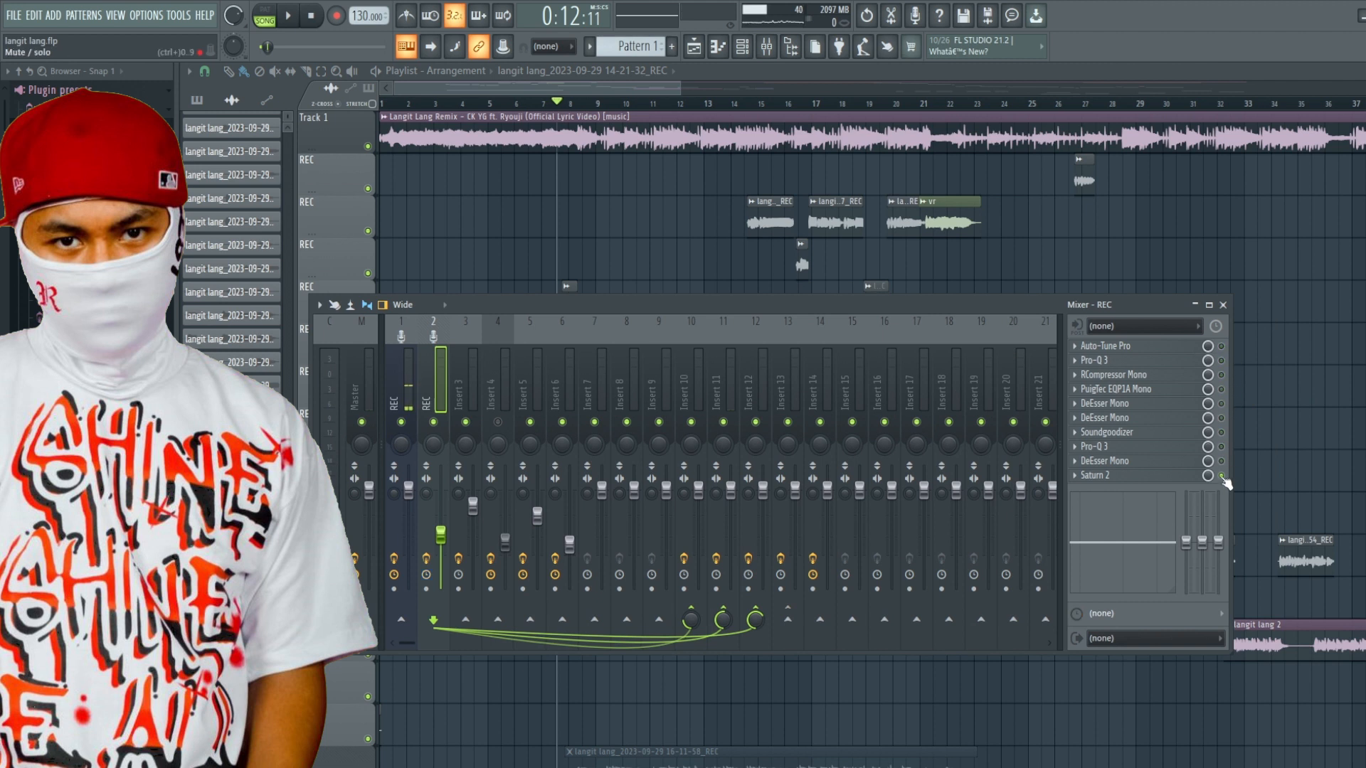
left_click(693, 616)
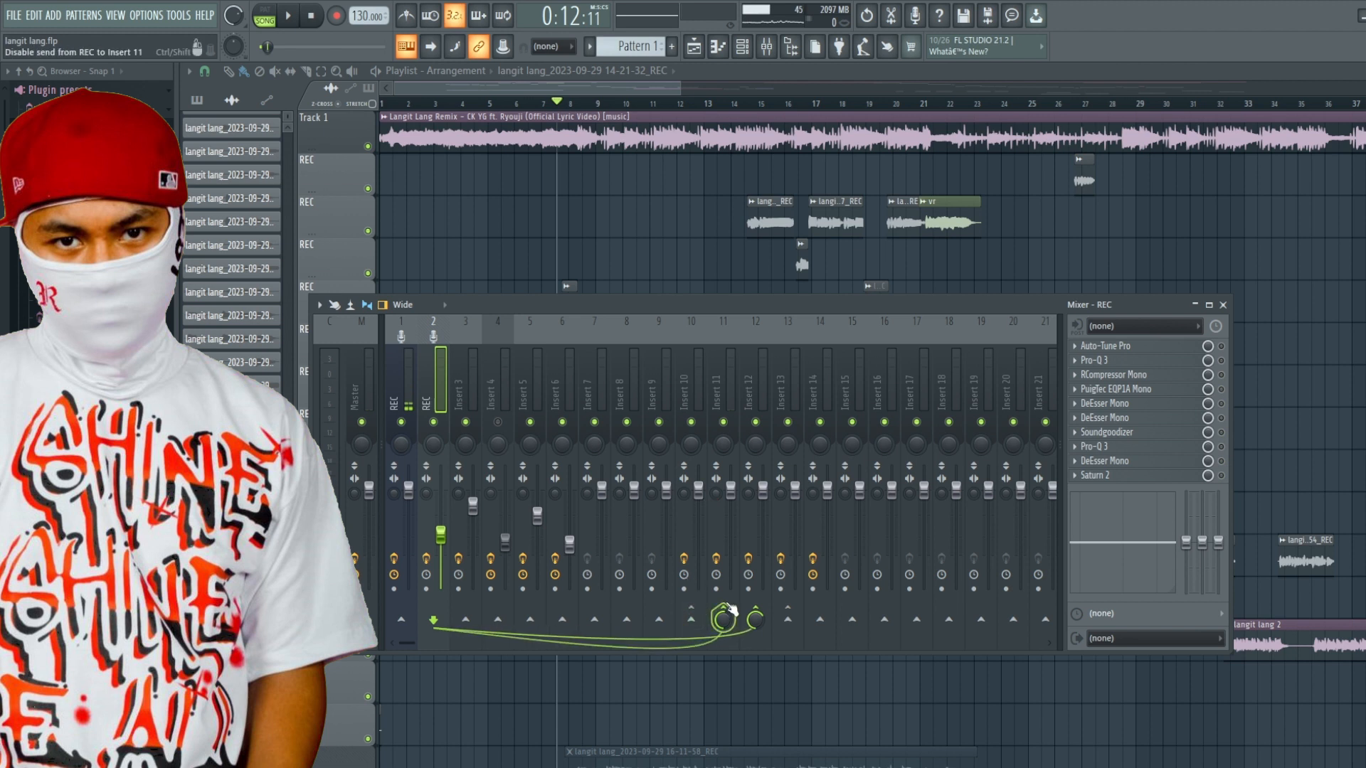
left_click(723, 617)
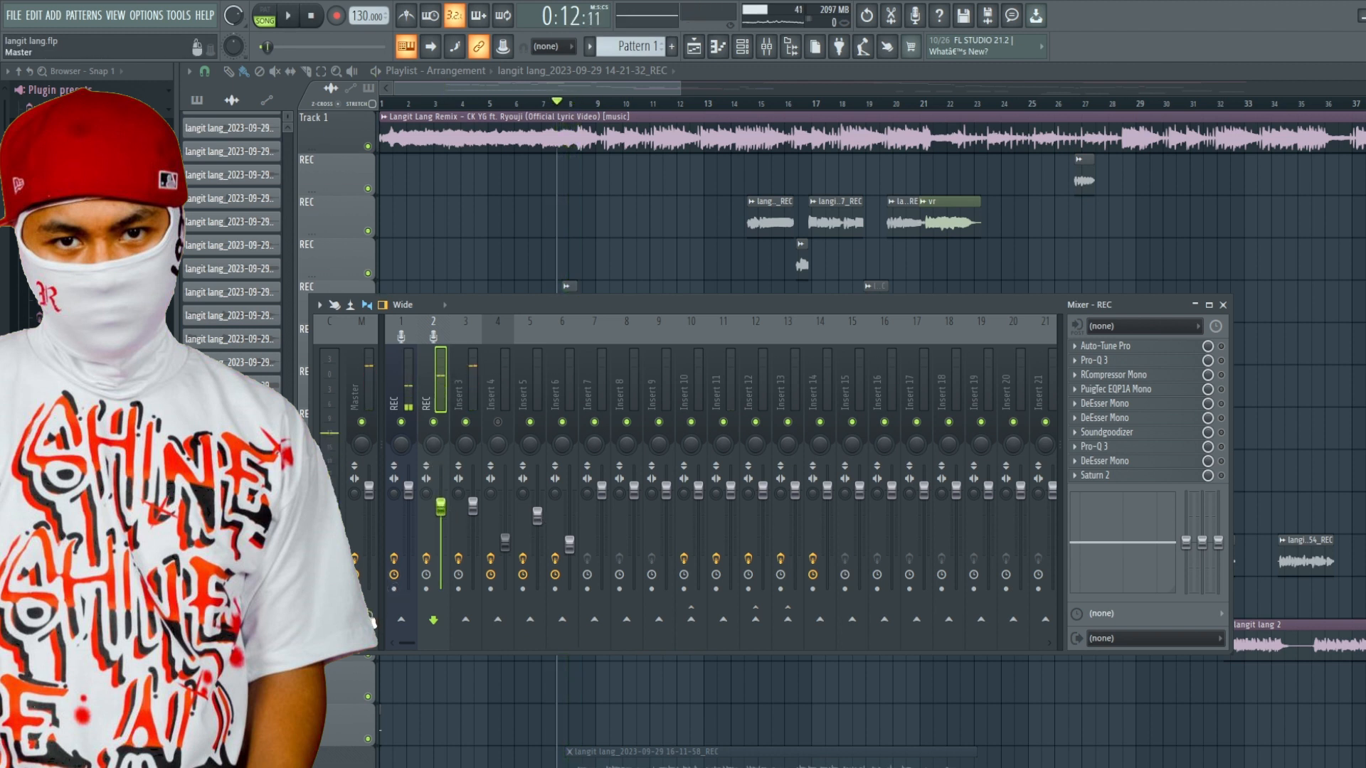
Play the unprocessed vocal, raise REC vocal track 2's volume to 97%, and hide the mixer
key("space")
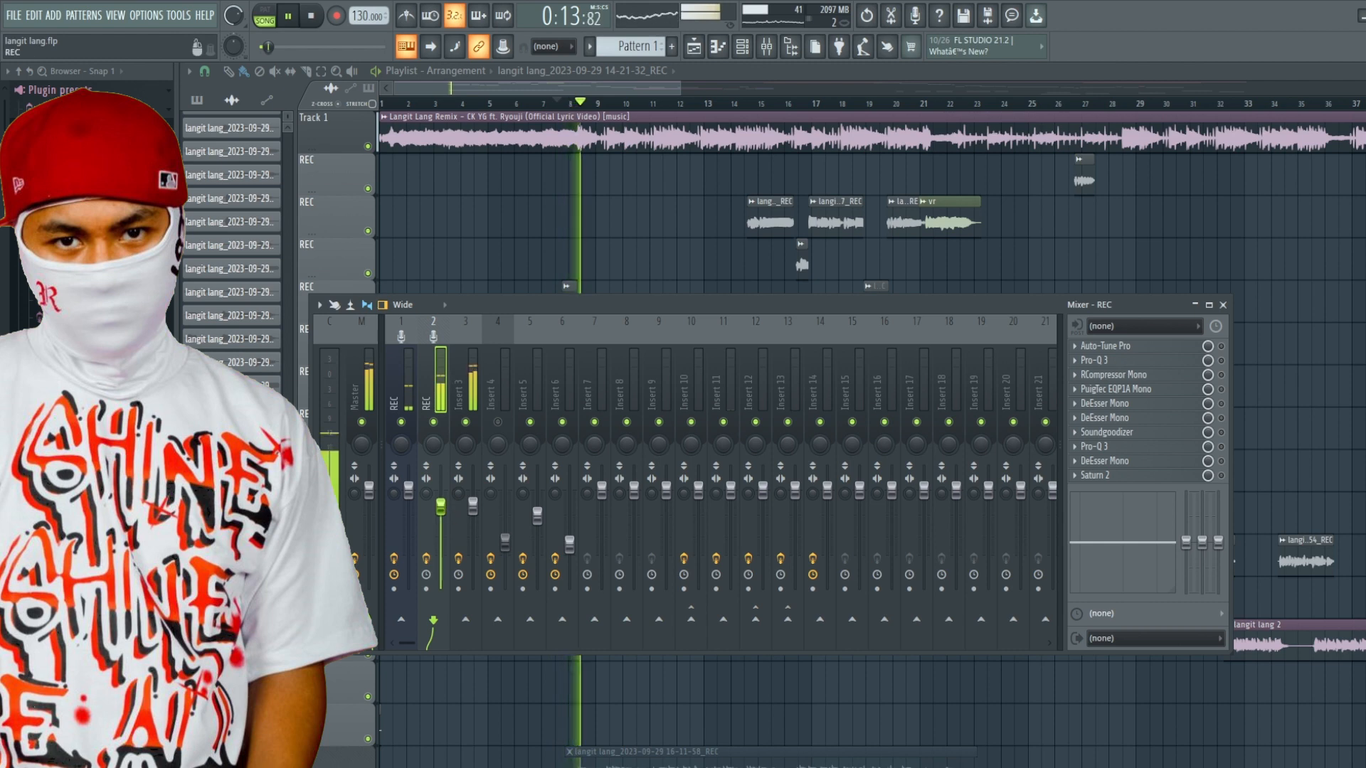
left_click_drag(440, 506, 441, 493)
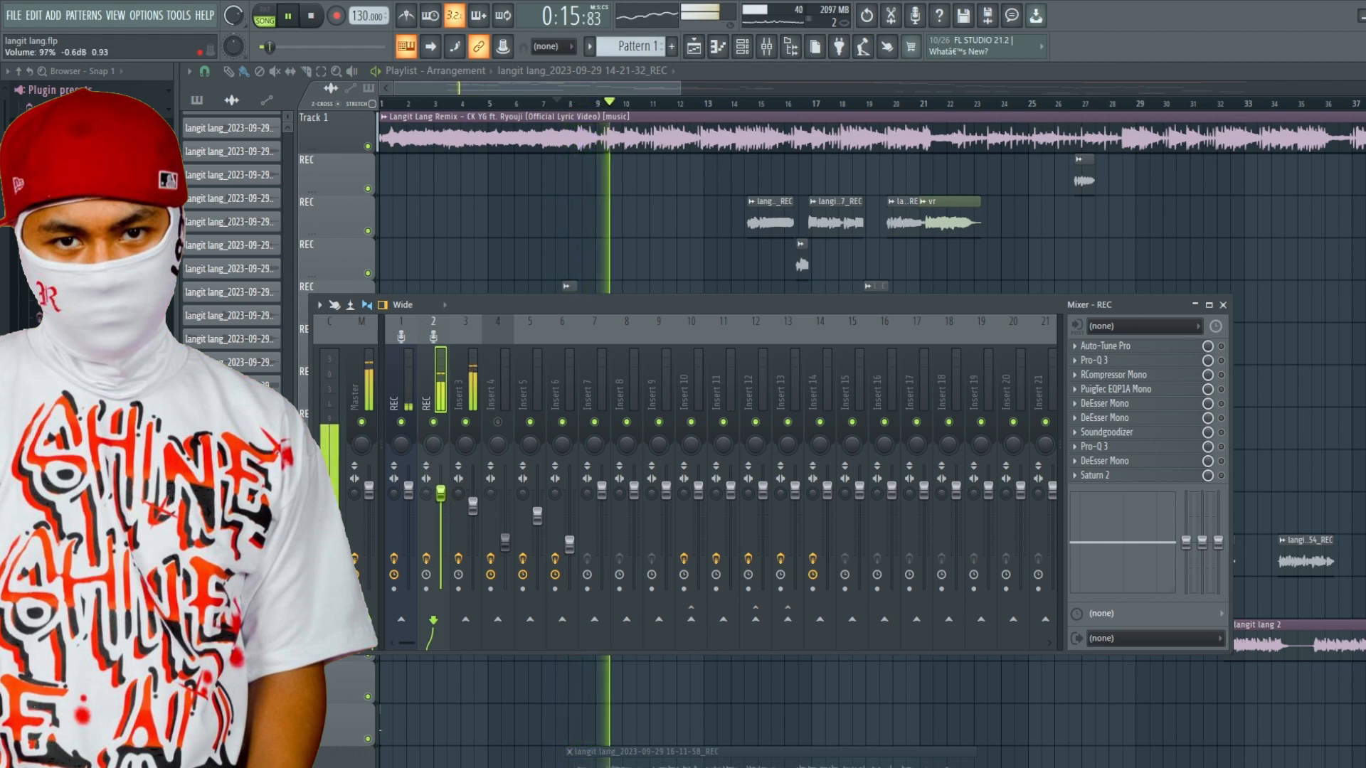
right_click(633, 696)
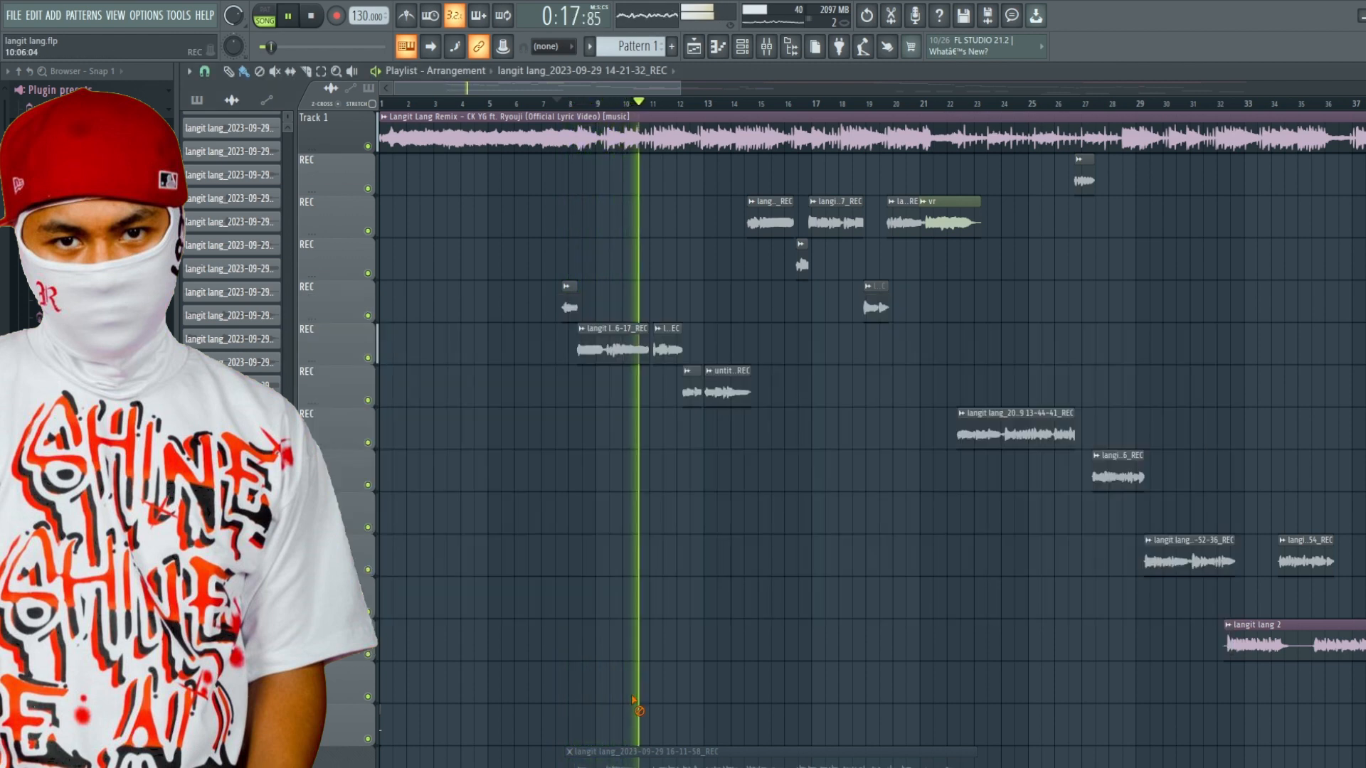
Stop playback, re-enable REC vocal track 2's effect slots and sends to Inserts 10 through 13, and lower the track's volume
key("F9")
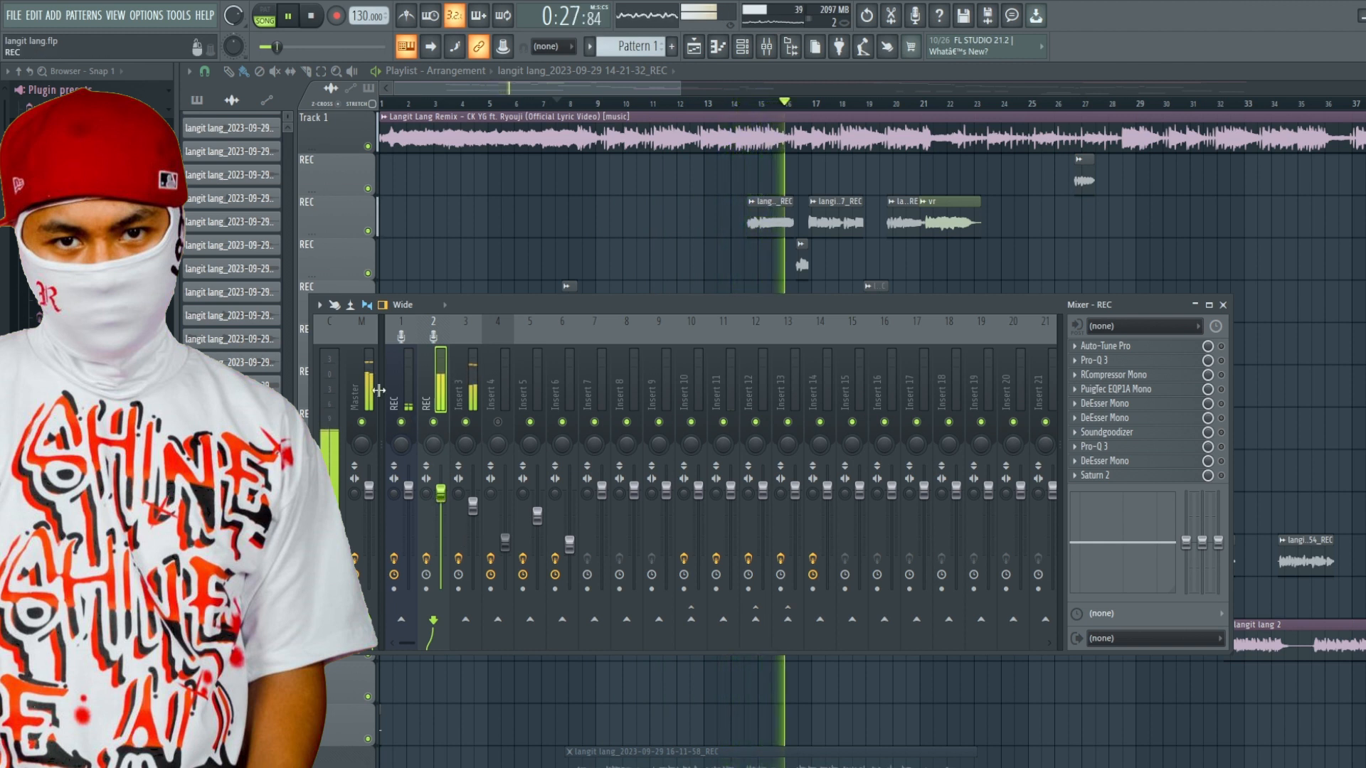
left_click(311, 17)
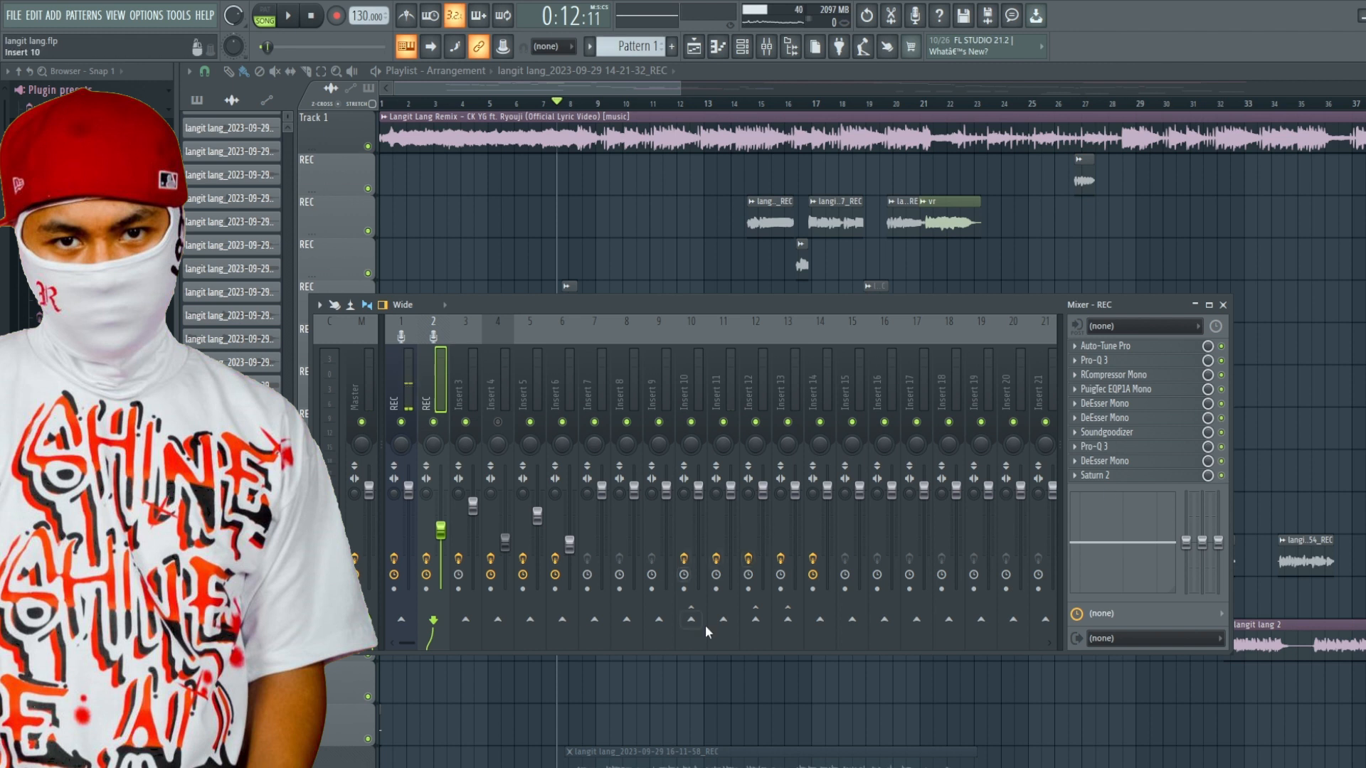
left_click(755, 619)
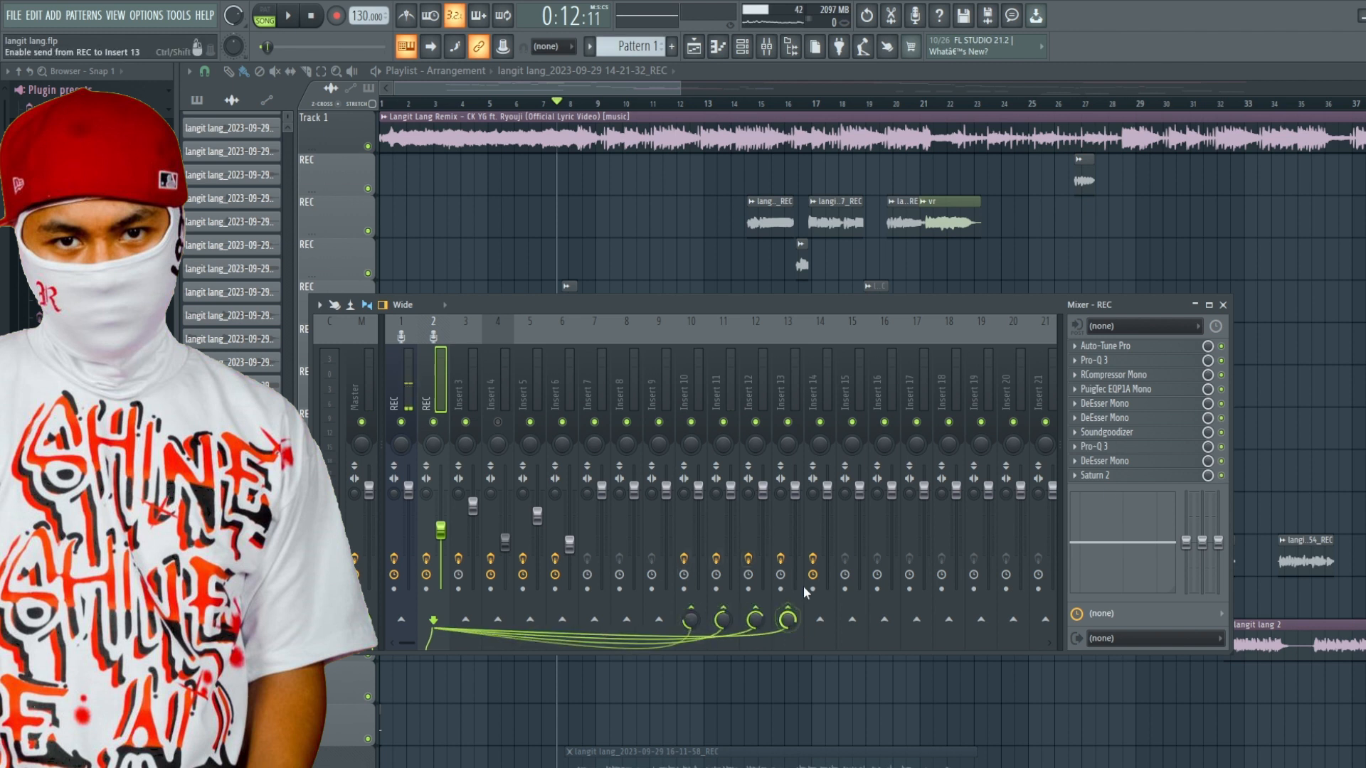
Play the processed vocal, mute REC track 1 and slightly lower REC track 2's volume, then hide the mixer and stop playback
key("space")
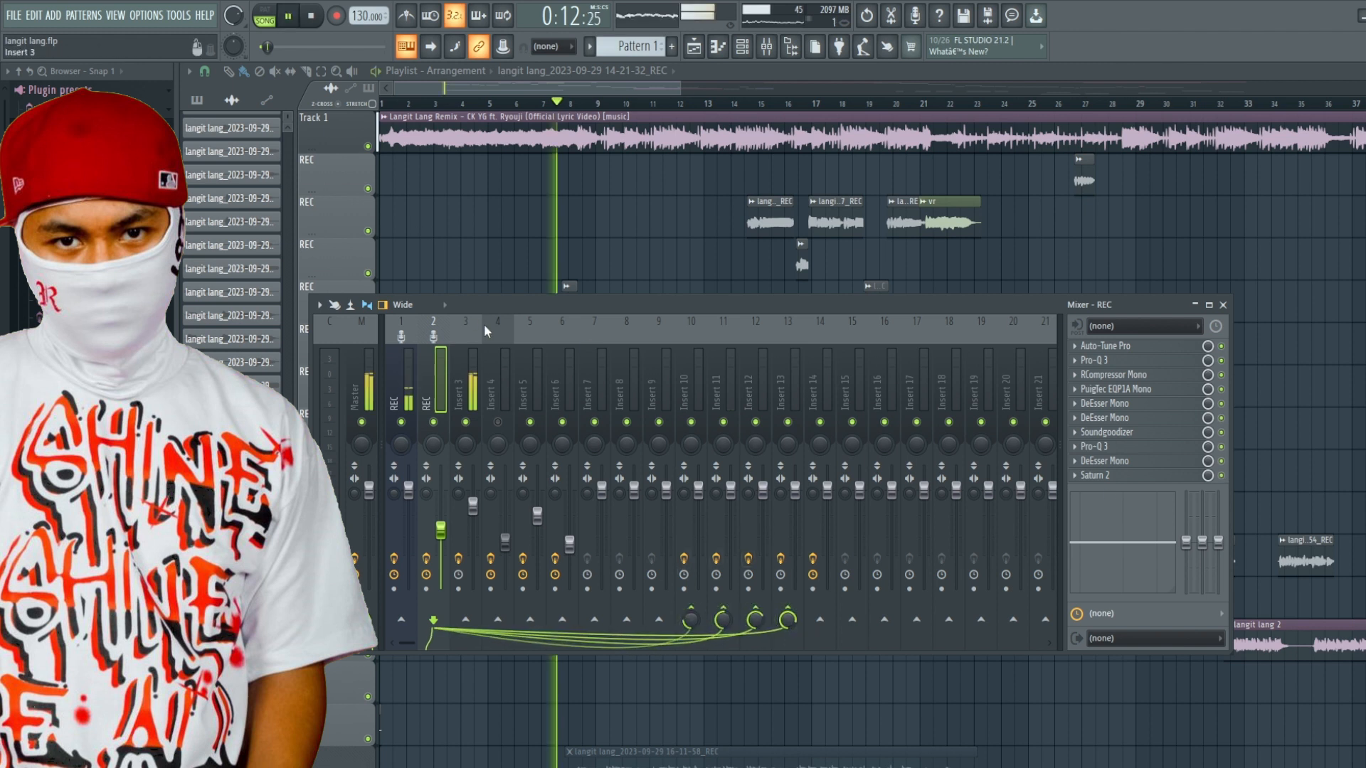
left_click(402, 423)
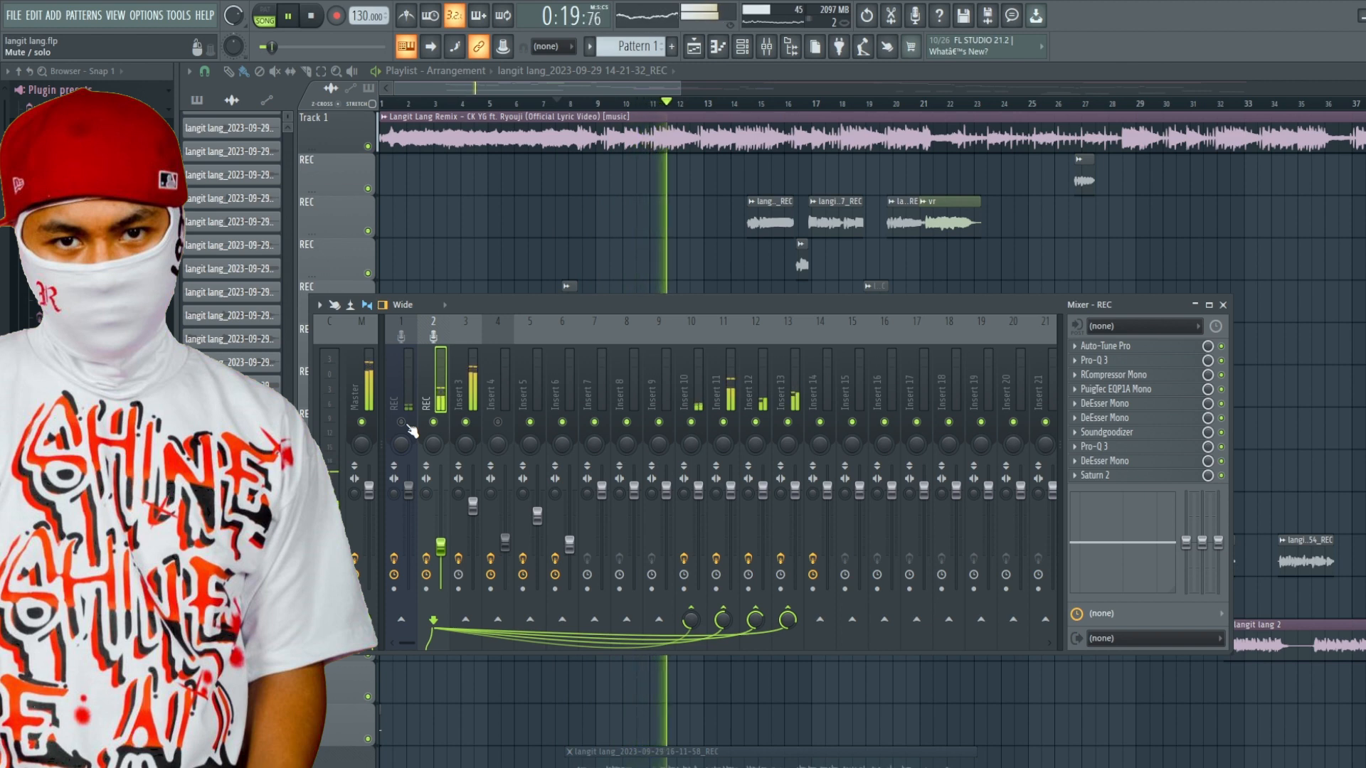
left_click(642, 84)
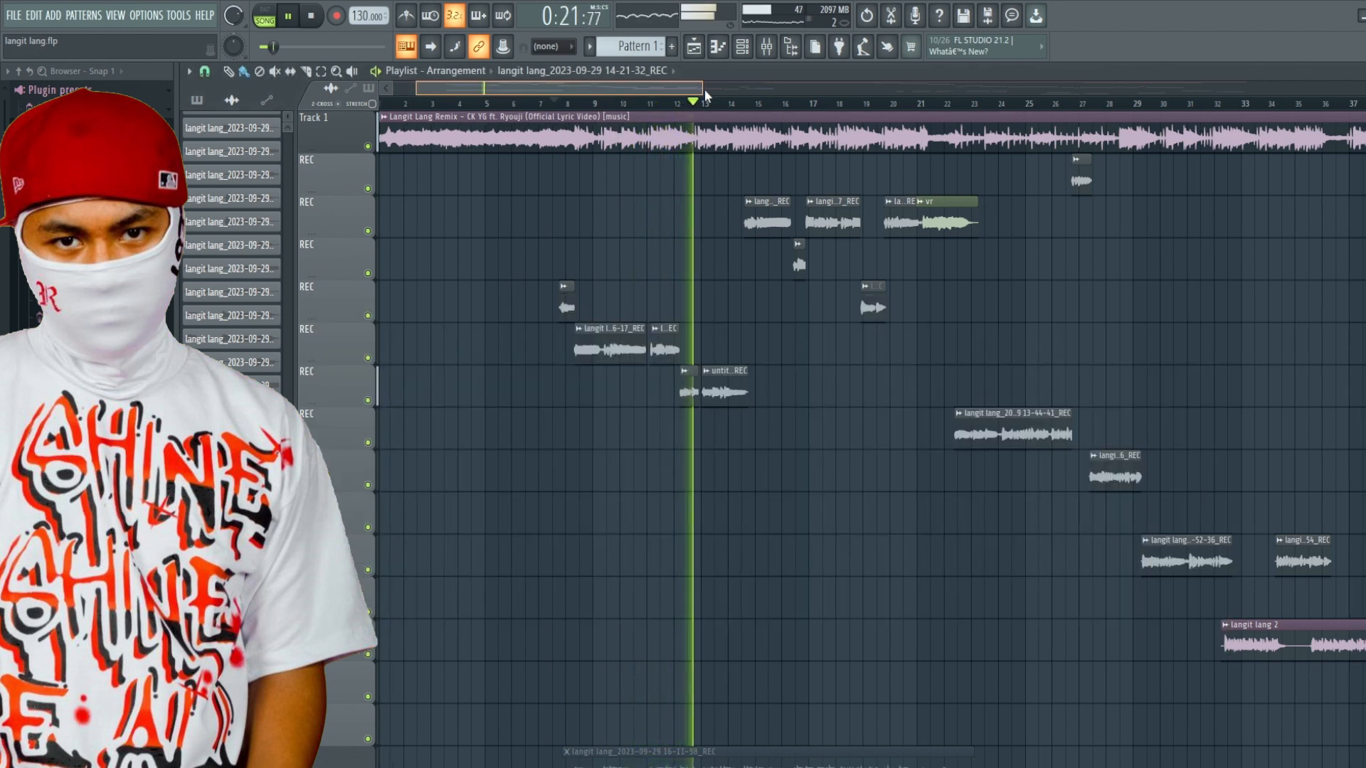
left_click_drag(704, 89, 759, 91)
key("space")
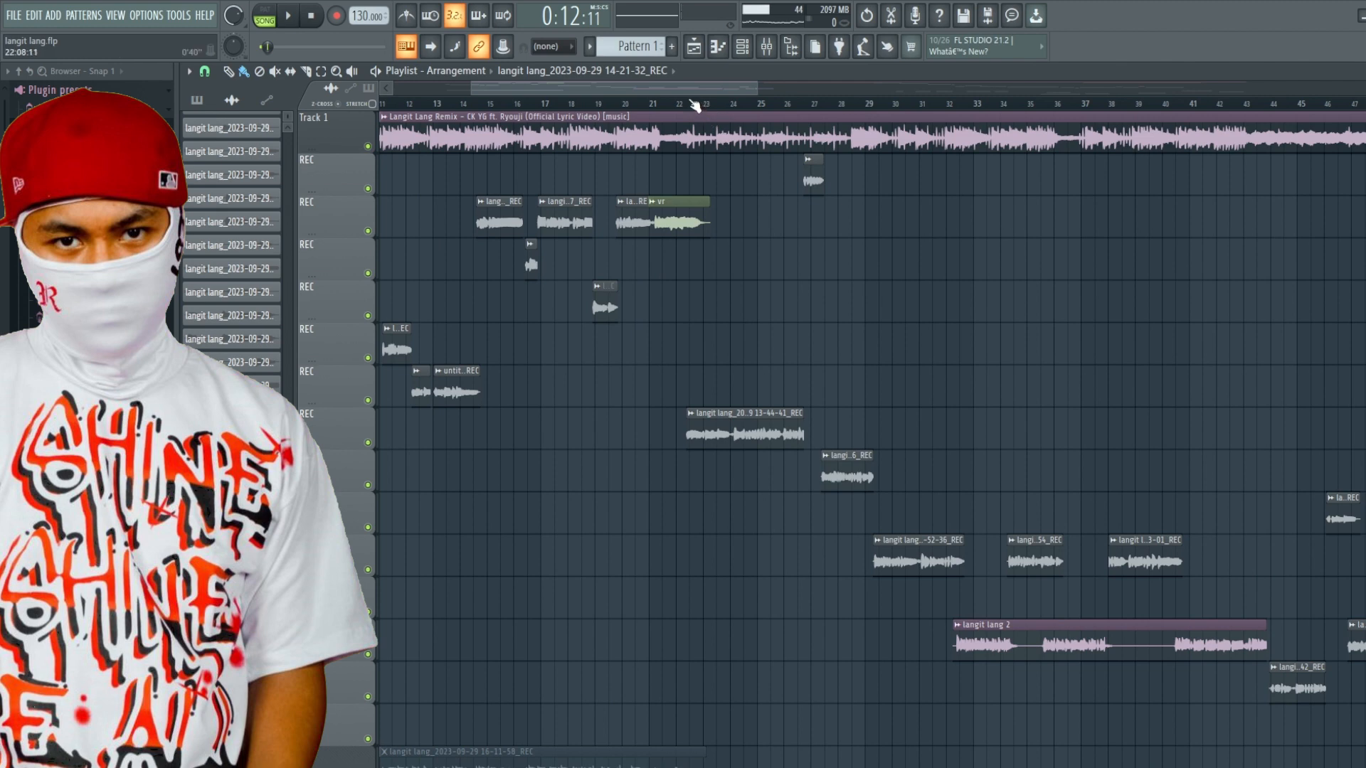
Audition the processed vocal from bar 22 with the mixer open, then stop playback and hide the mixer
left_click(695, 105)
key("space")
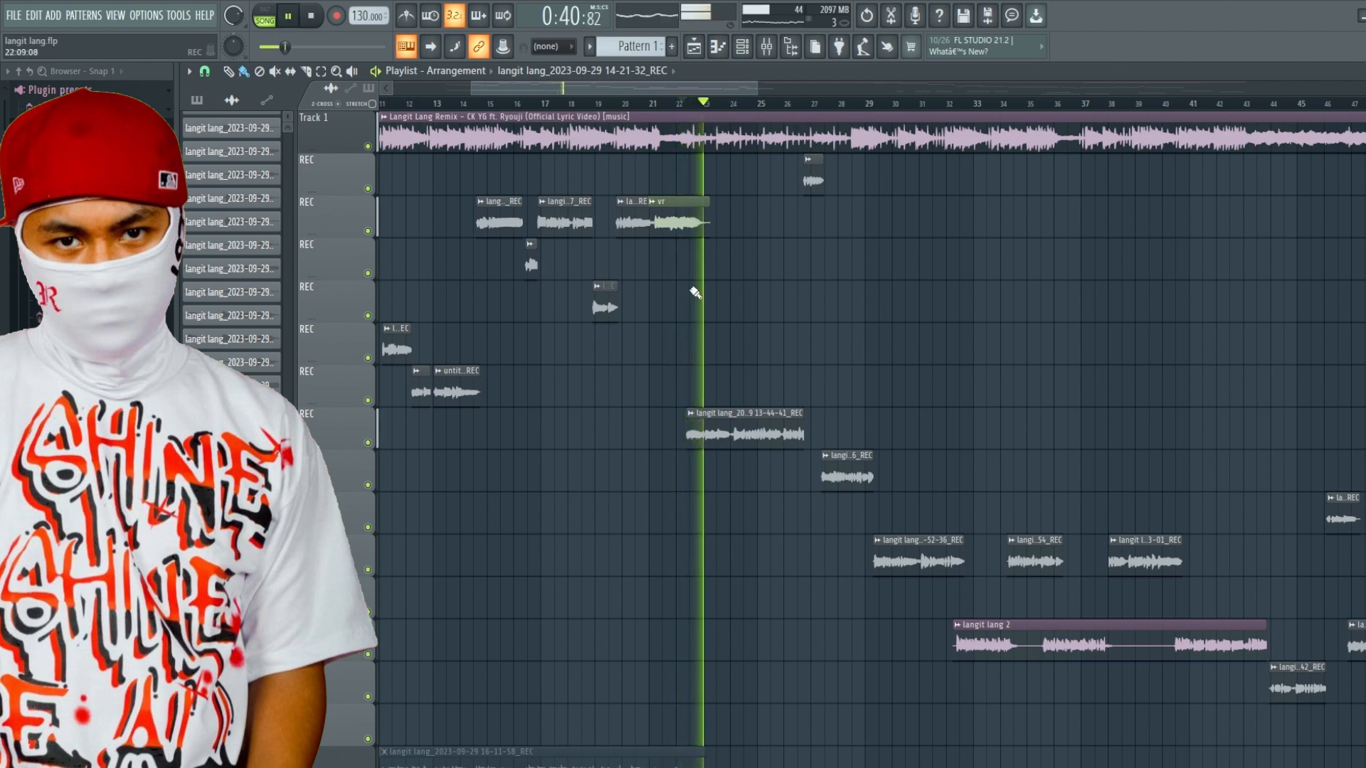
key("F9")
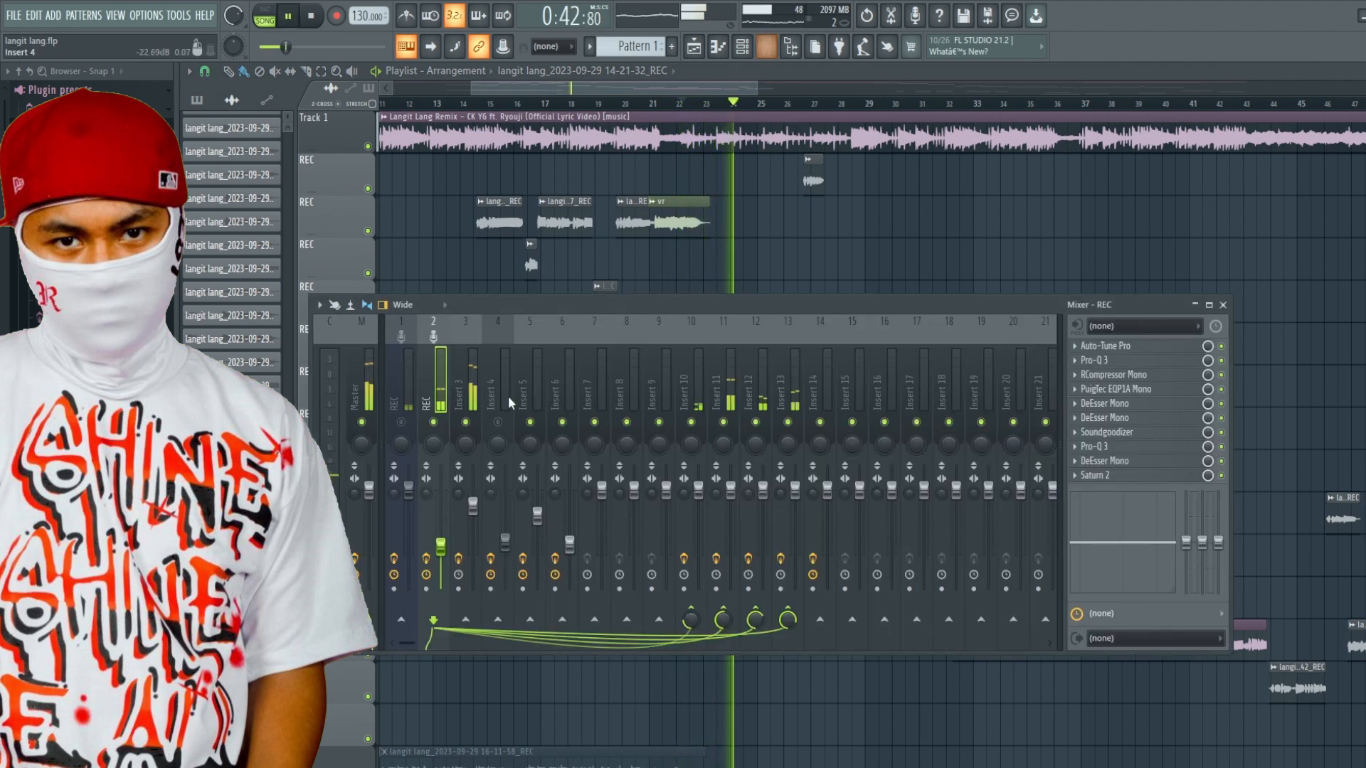
left_click_drag(684, 306, 769, 297)
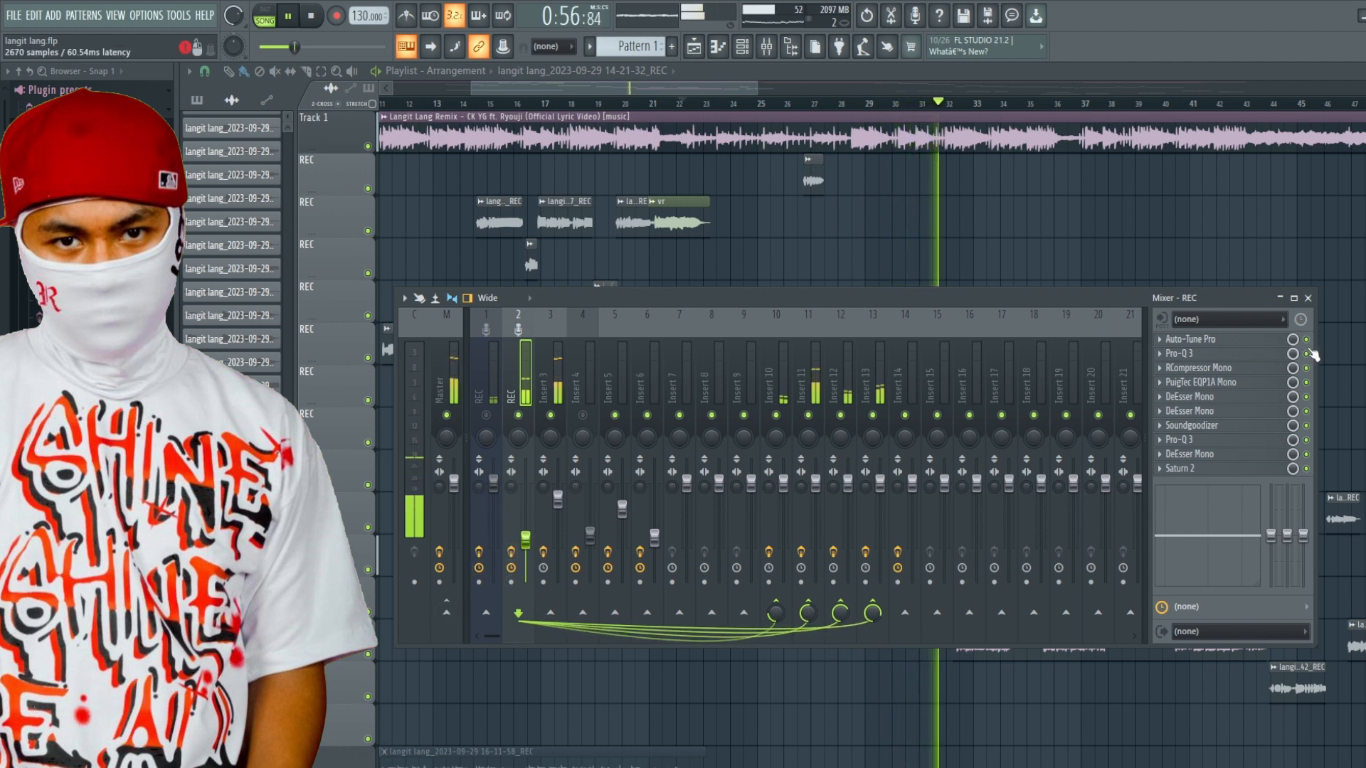
key("space")
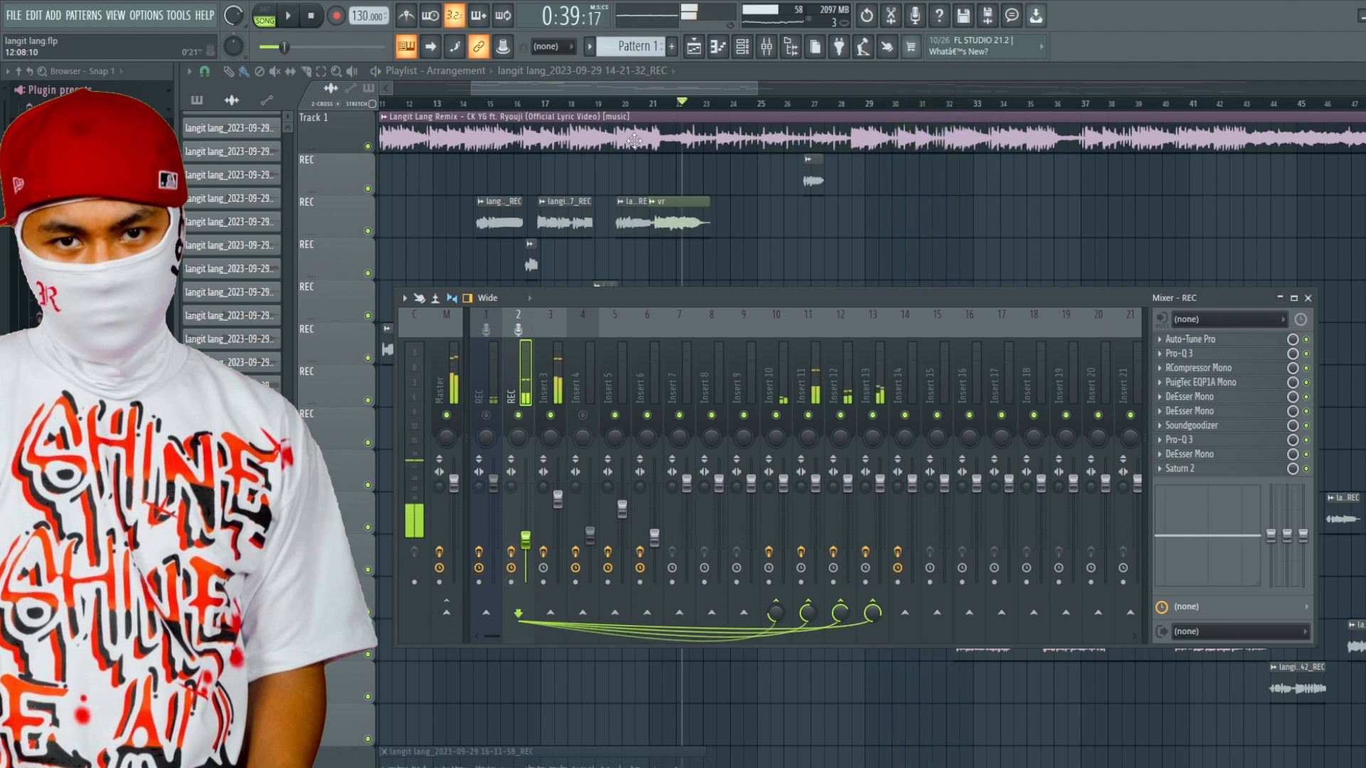
key("F9")
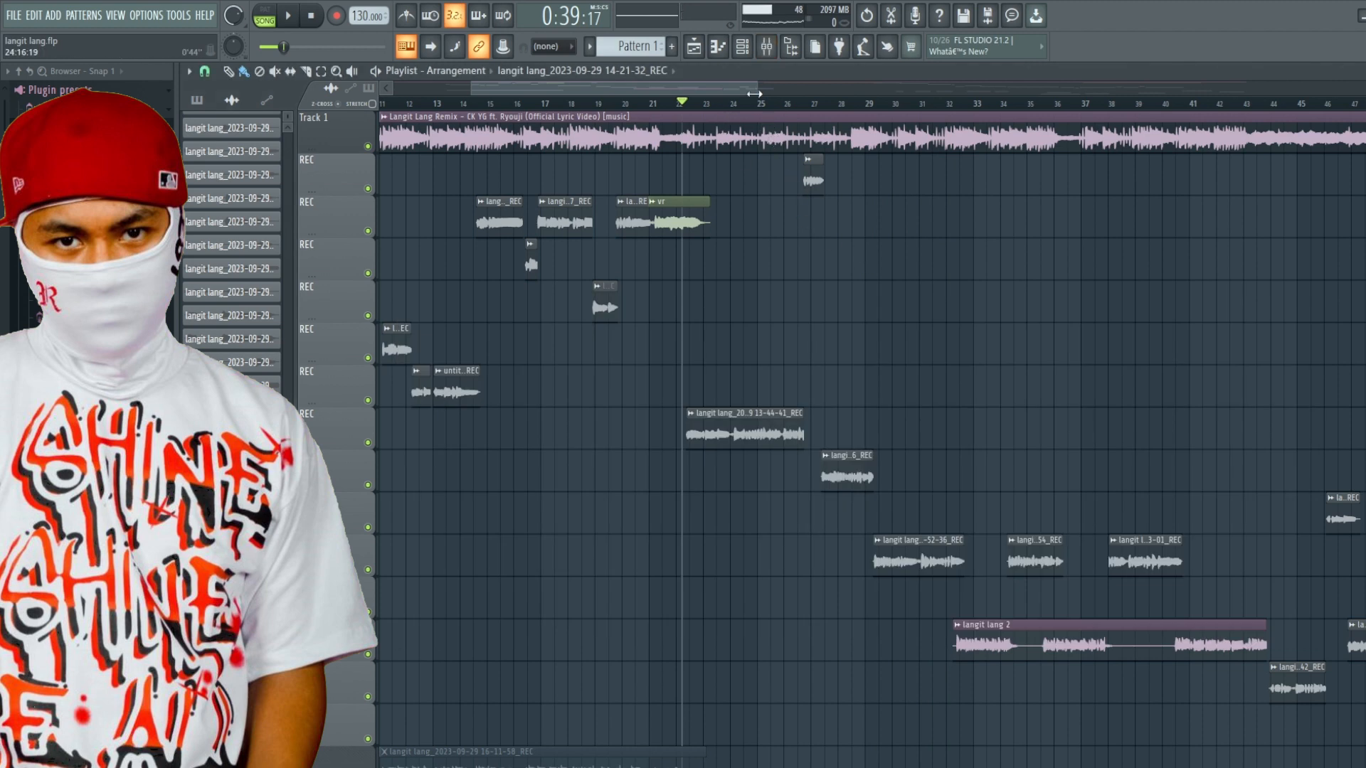
Zoom the playlist out to view the arrangement from bar 1 to about bar 85
left_click_drag(754, 93, 978, 93)
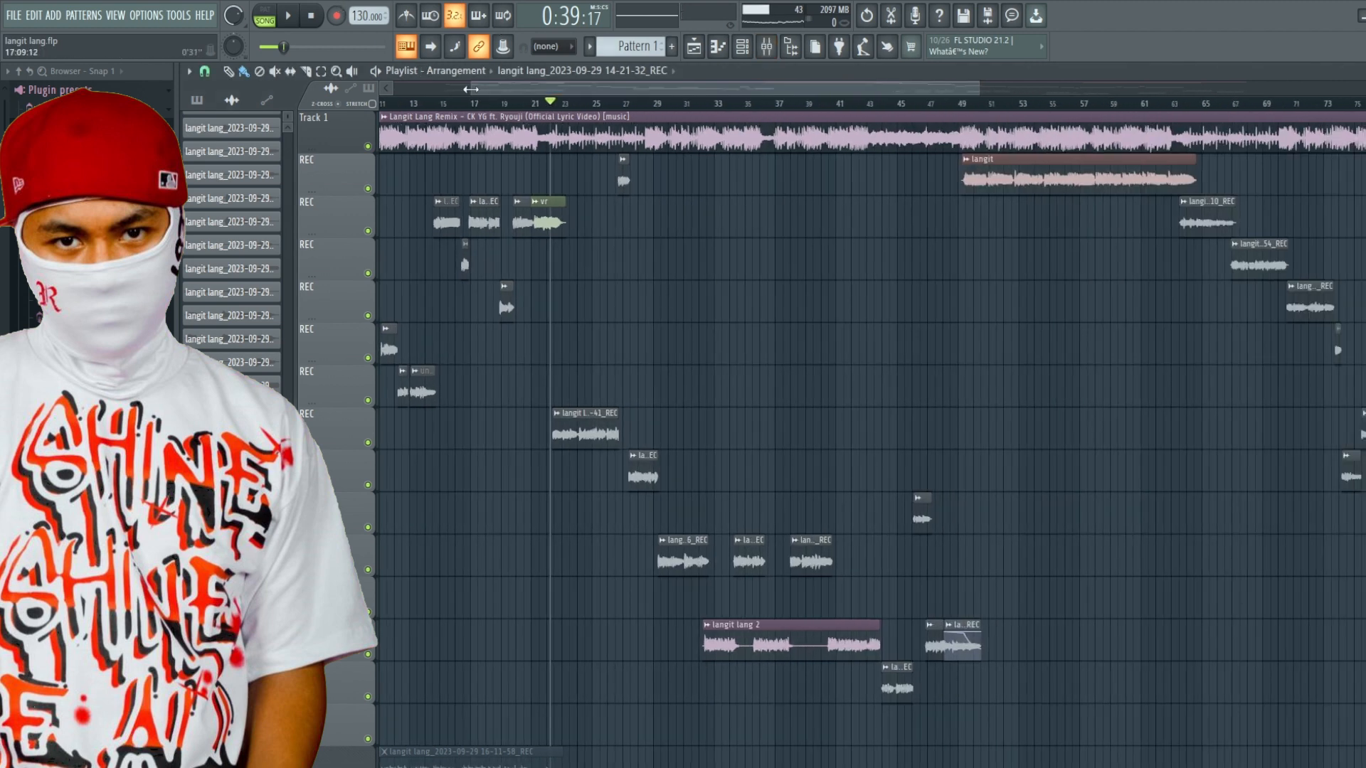
left_click_drag(471, 89, 152, 94)
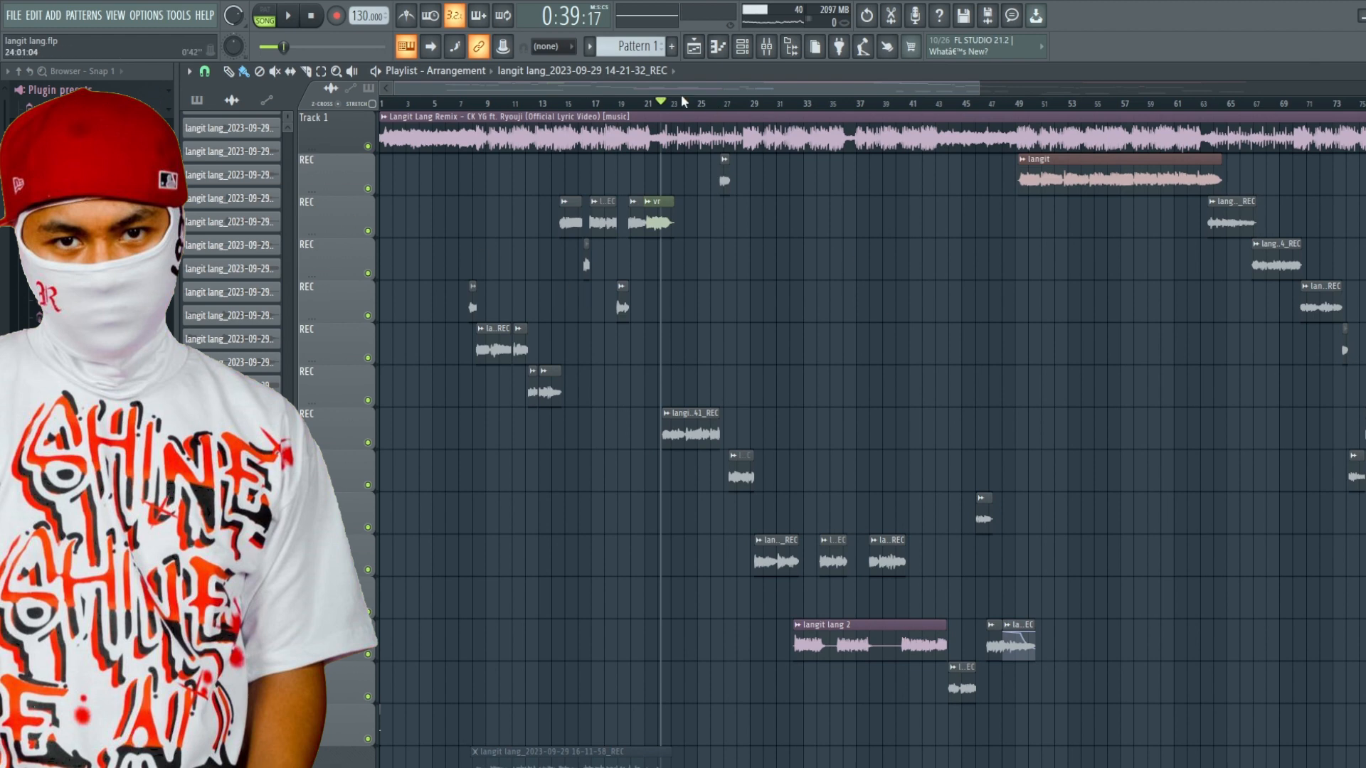
left_click_drag(635, 88, 723, 91)
left_click_drag(484, 89, 353, 89)
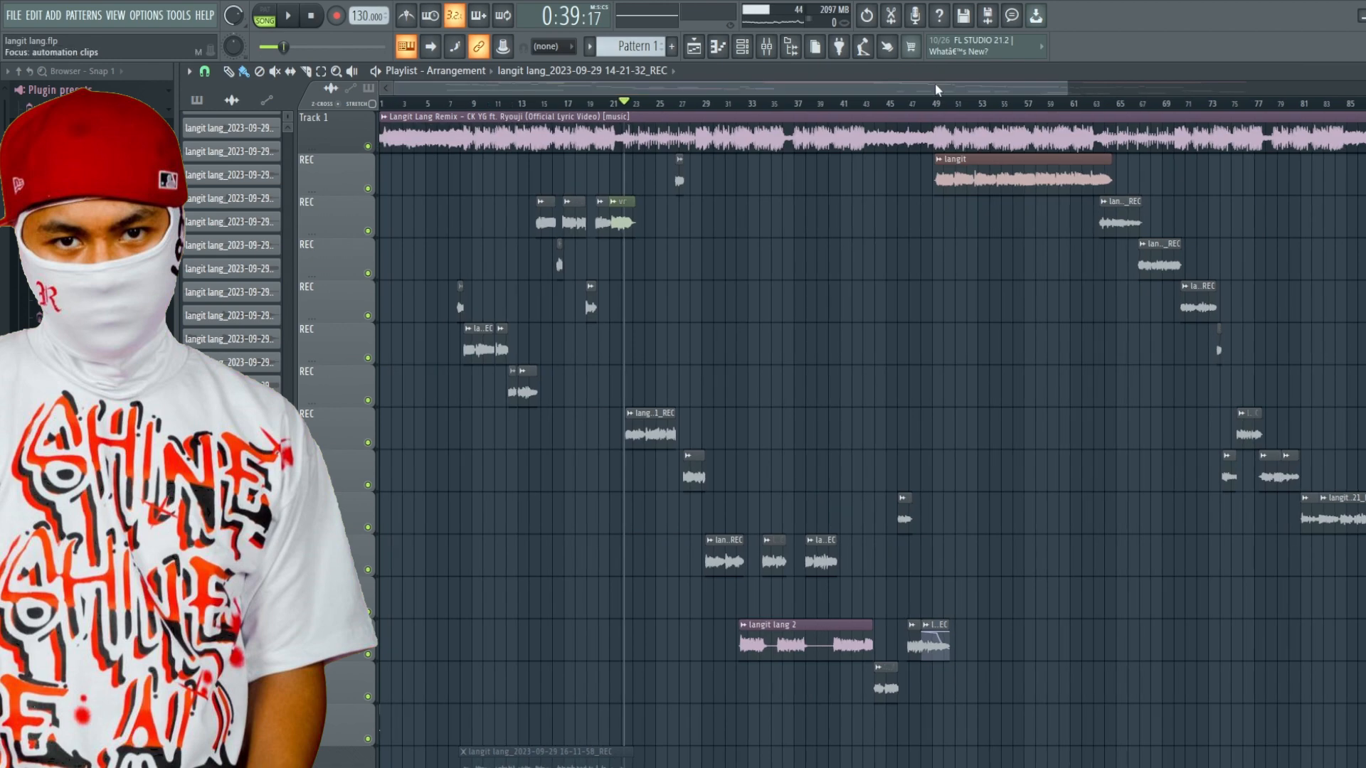